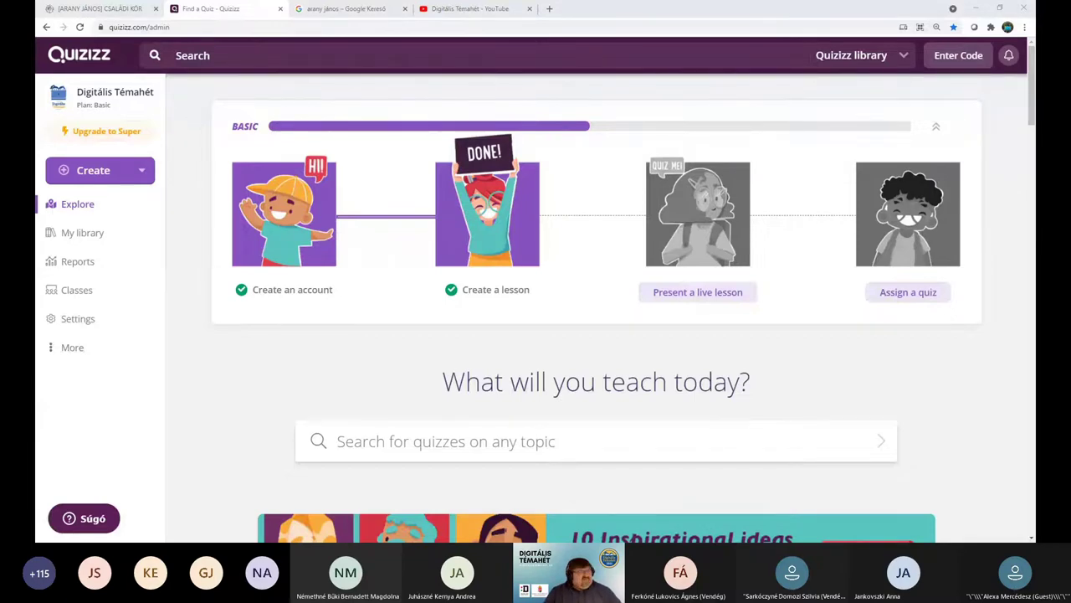
pyautogui.click(147, 27)
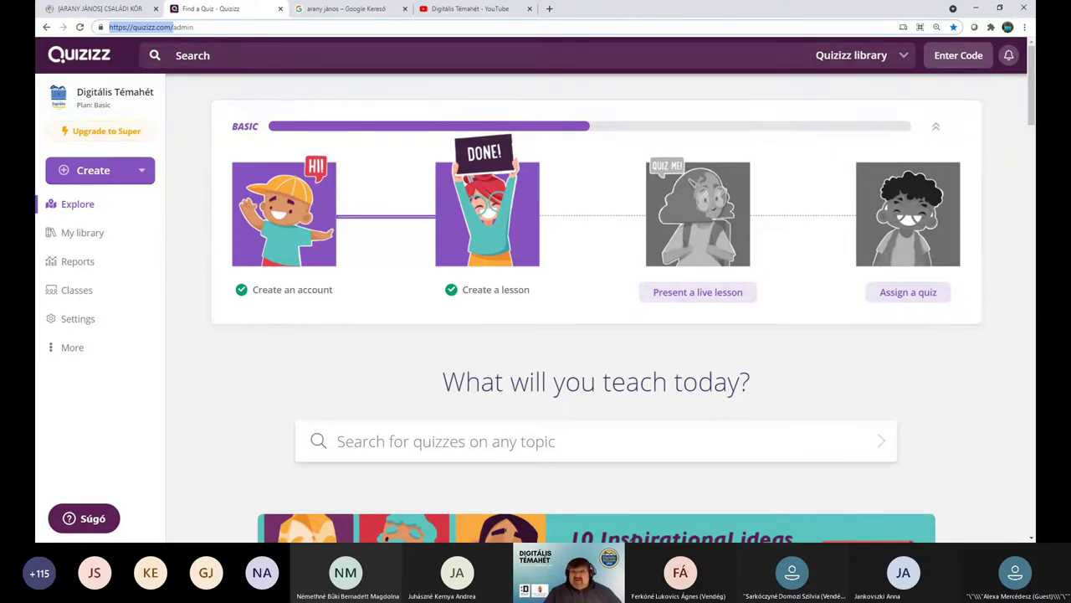
pyautogui.hotkey('alt', 'Tab')
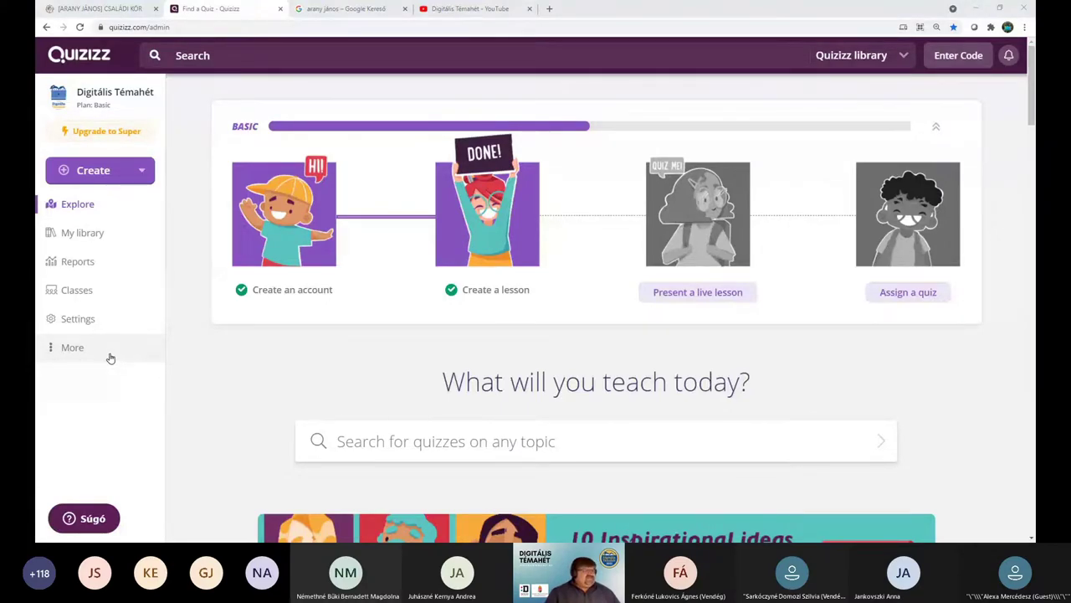
# - Open the quiz "Hol járunk? Erdély" from My library and set it up as a live Classic session
pyautogui.click(88, 236)
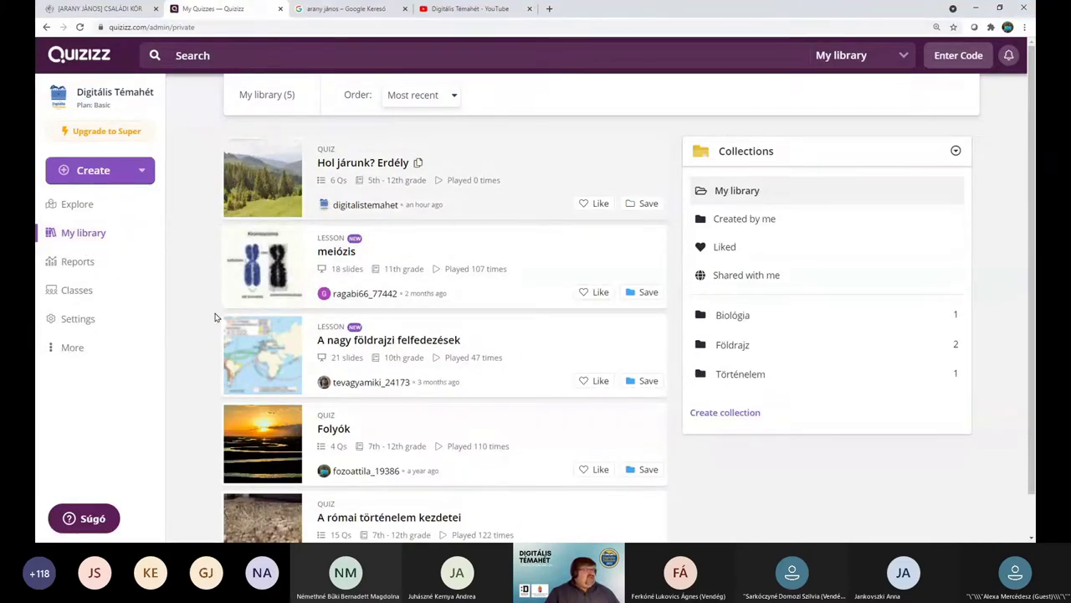
pyautogui.click(328, 167)
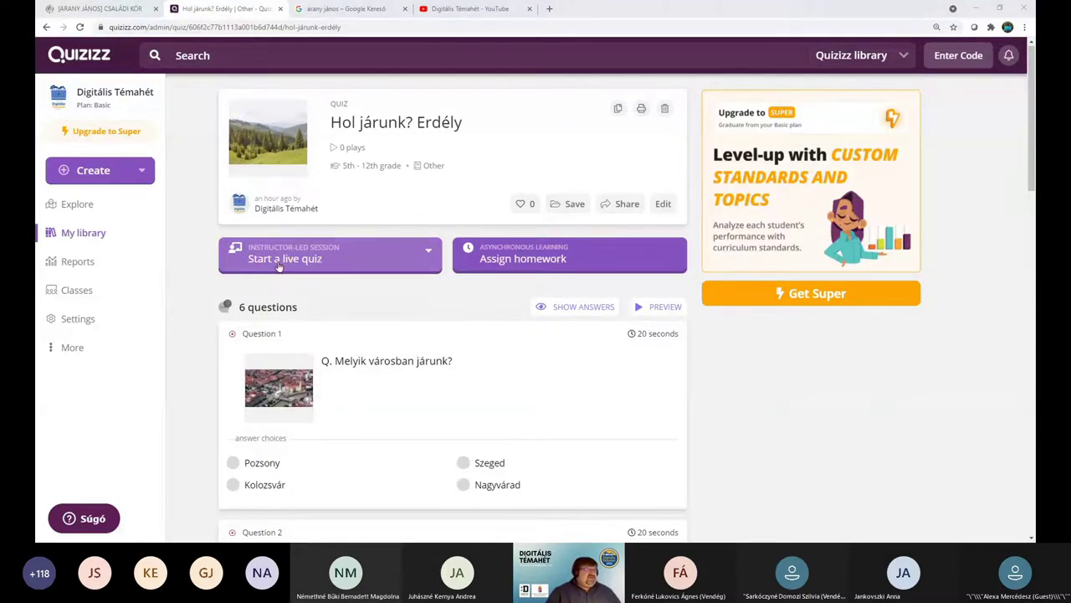
pyautogui.click(341, 265)
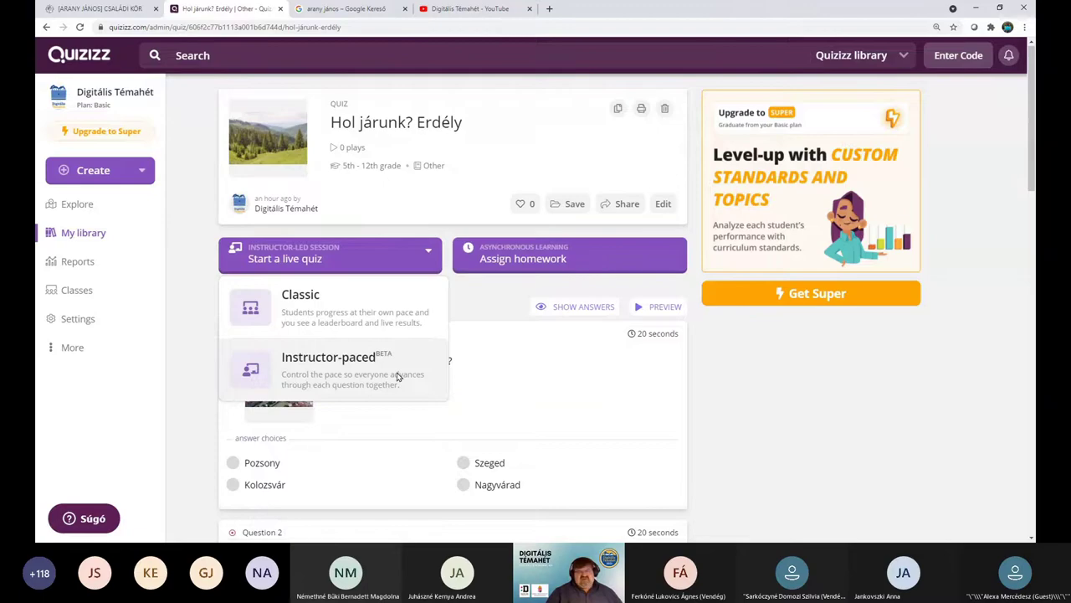
pyautogui.click(318, 313)
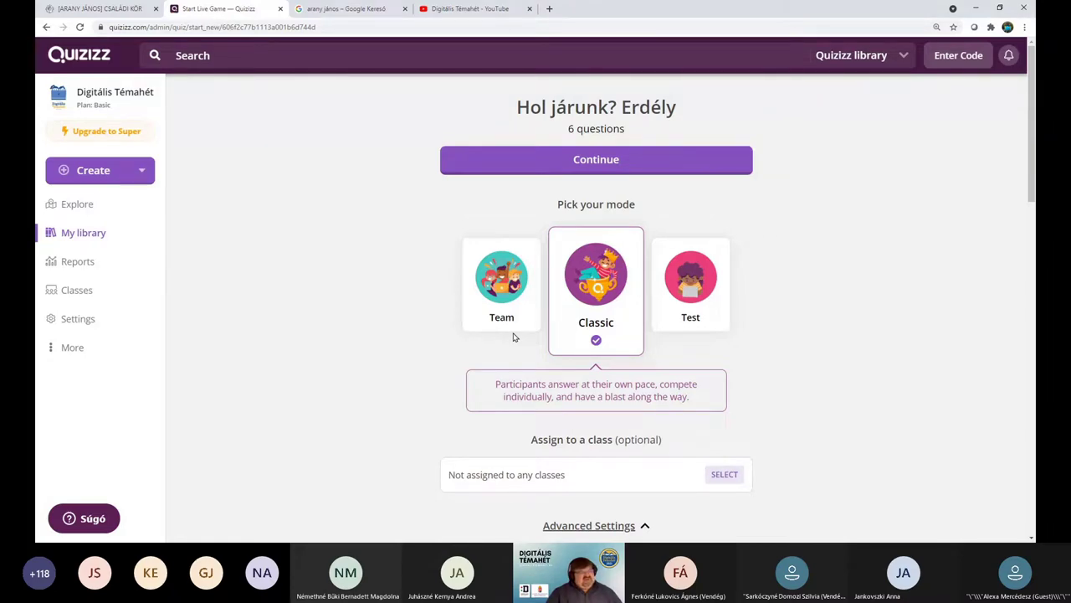
# - Turn on Name factory in the general settings of the live game
pyautogui.scroll(-1, 512, 334)
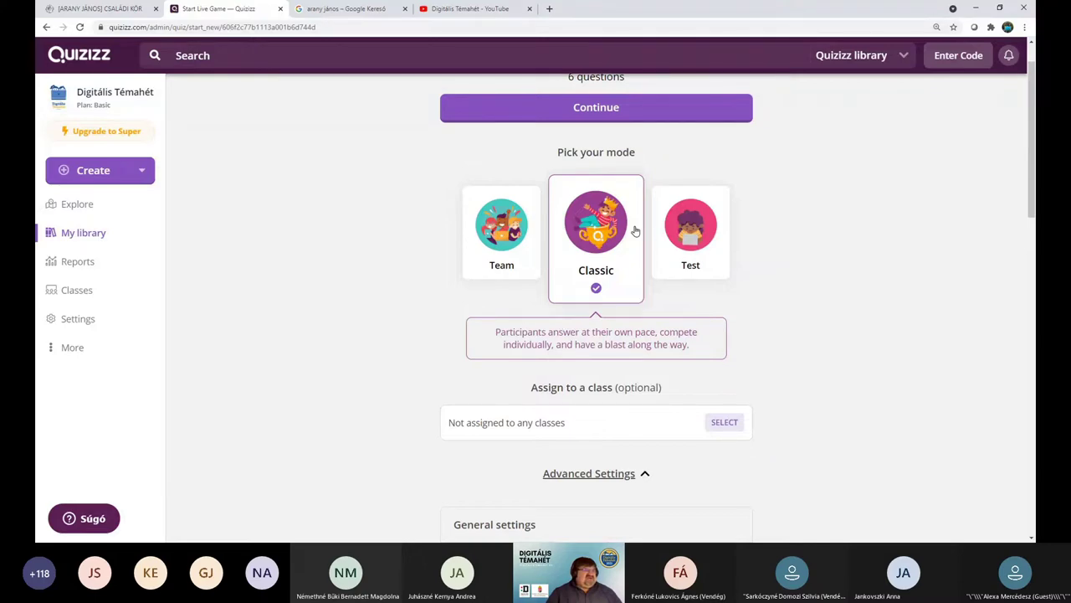
pyautogui.scroll(-4, 844, 421)
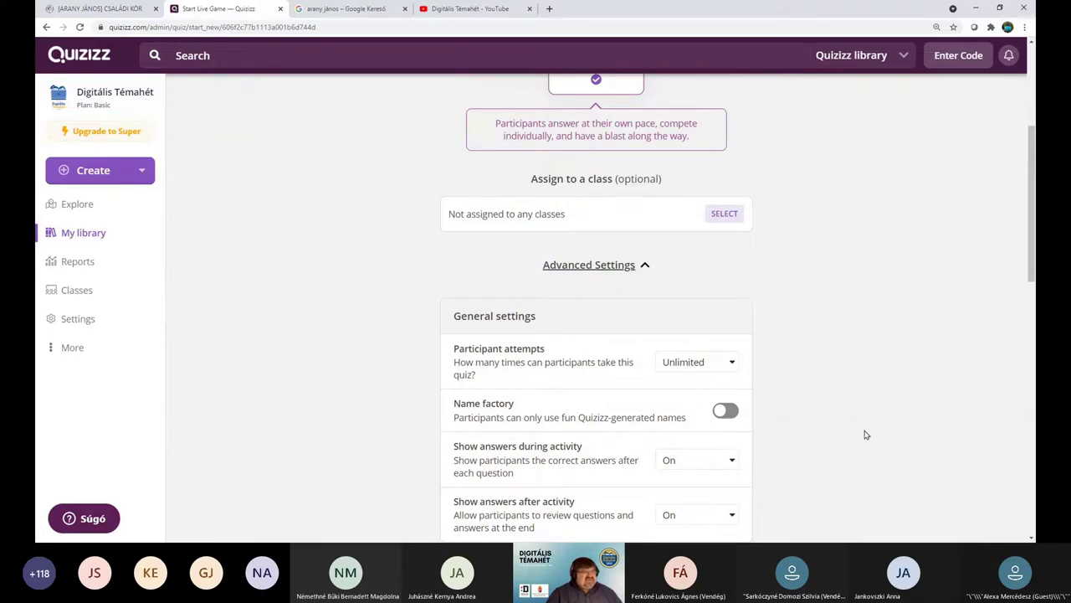
pyautogui.scroll(-3, 866, 435)
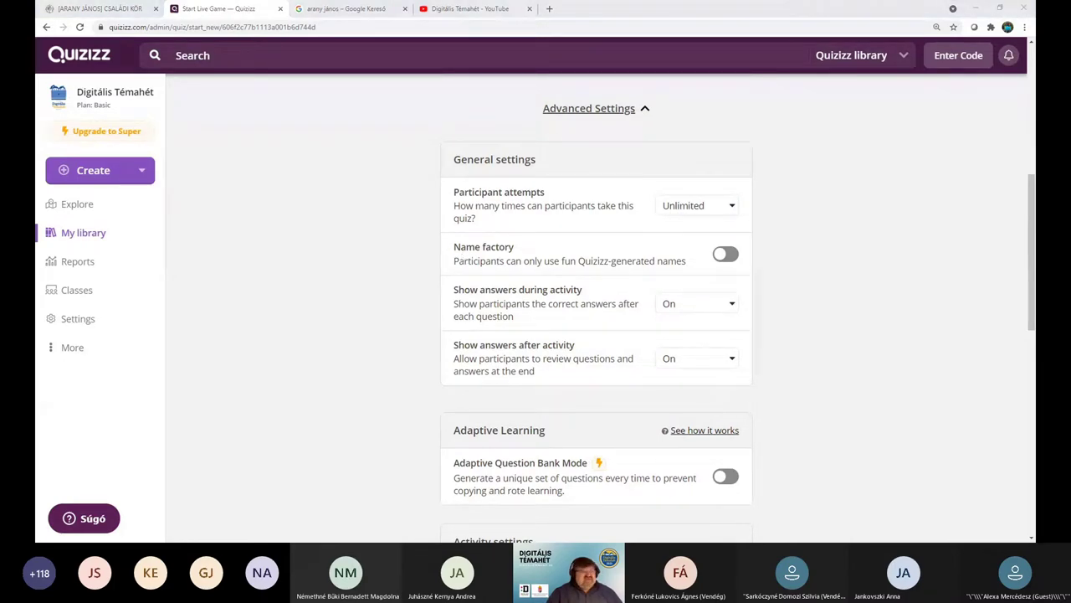
pyautogui.click(727, 256)
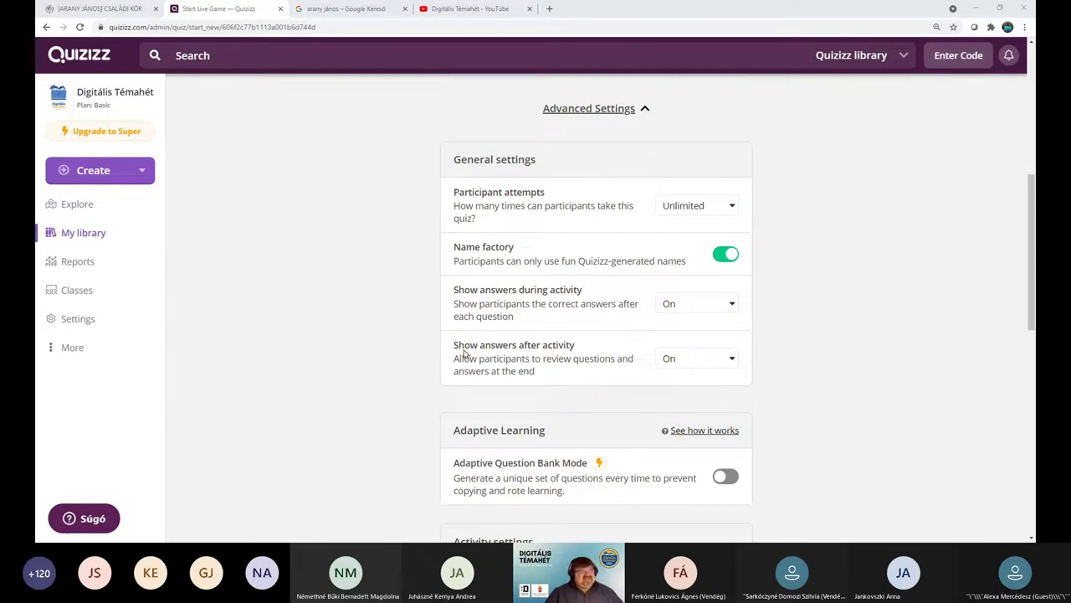
# - Keep the remaining activity settings and the Random meme set, and continue to the live game's waiting room
pyautogui.scroll(-7, 835, 423)
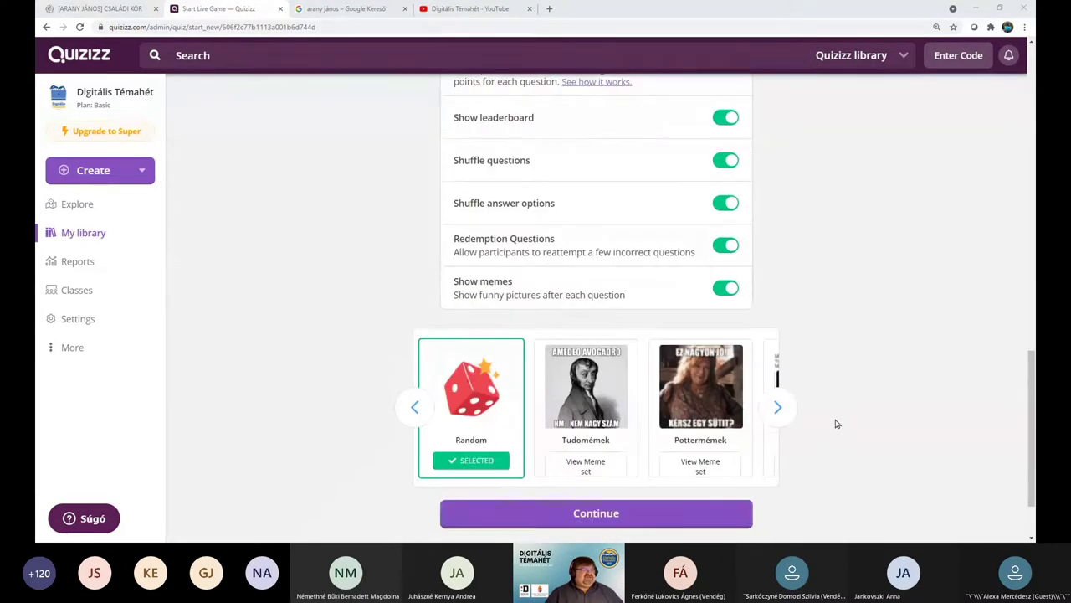
pyautogui.scroll(-1, 834, 424)
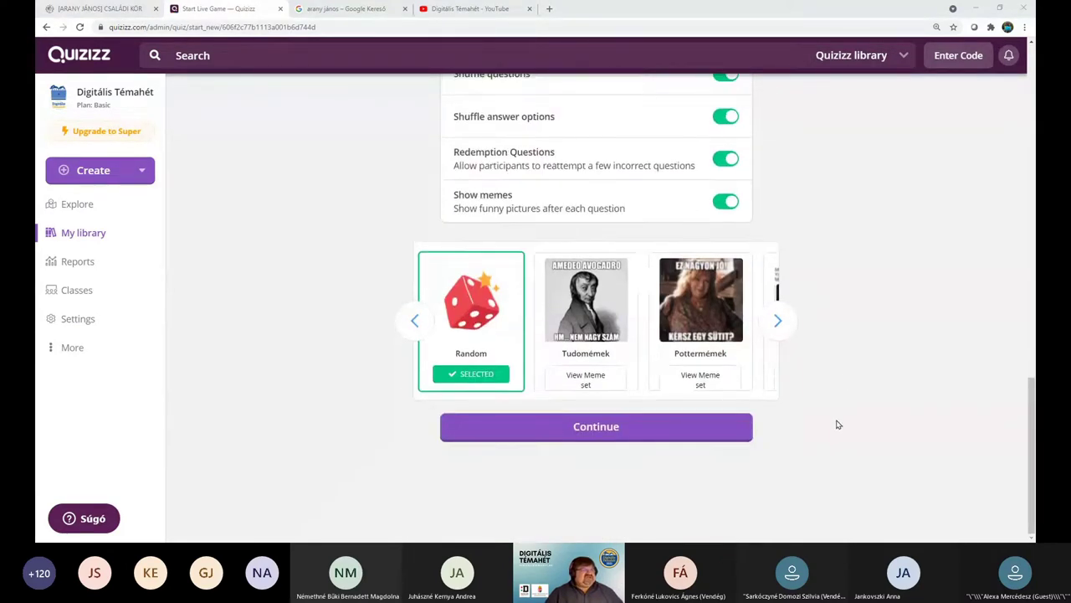
pyautogui.click(588, 429)
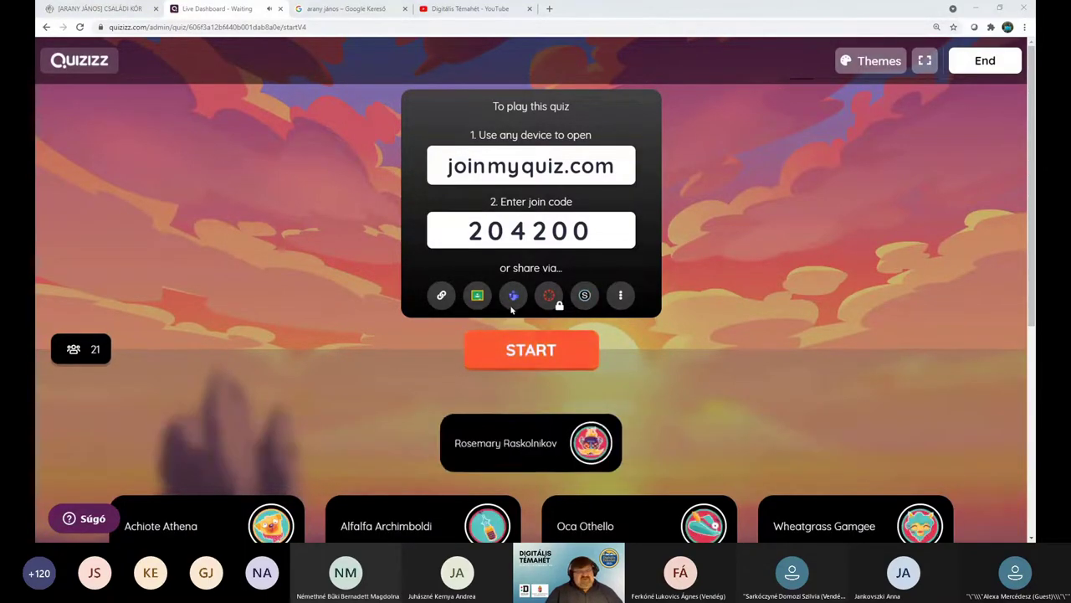
# - Copy the game's join link for sharing with participants
pyautogui.click(442, 298)
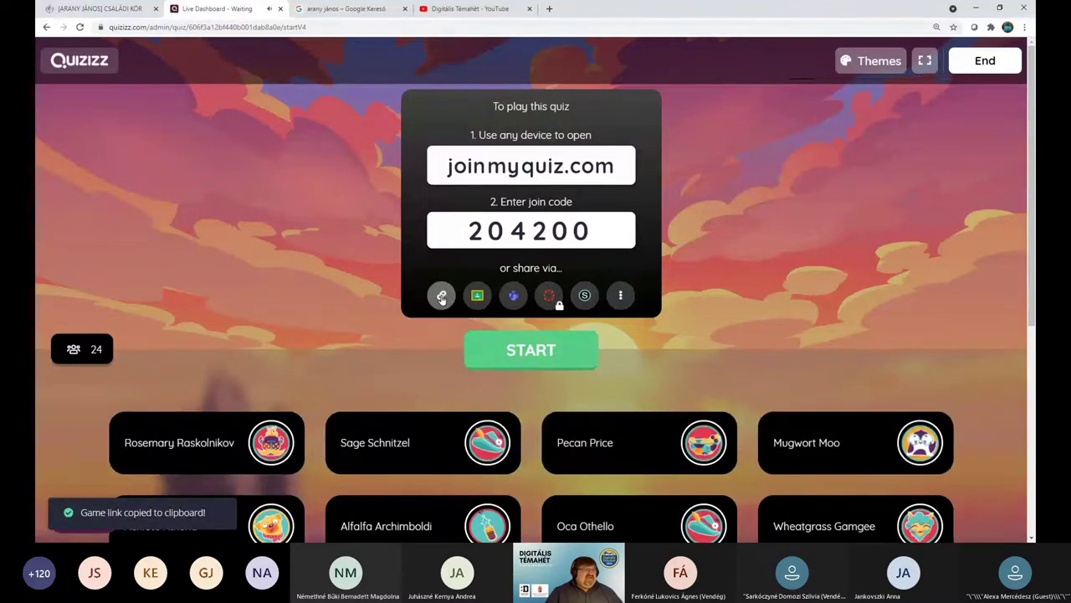
pyautogui.click(442, 298)
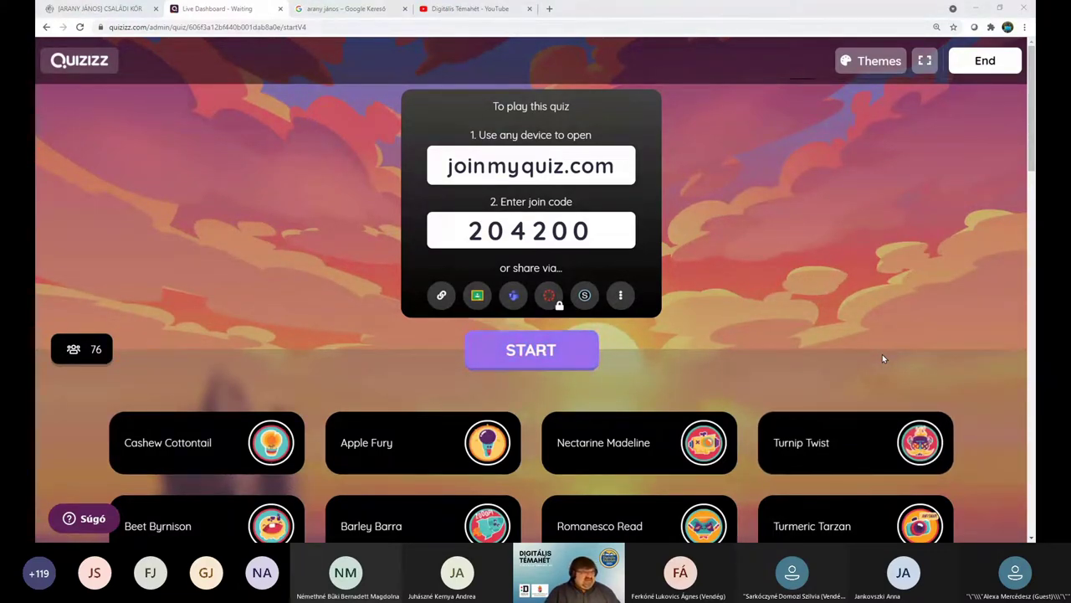
# - Start the live quiz and mute the sound on its dashboard
pyautogui.scroll(-2, 822, 350)
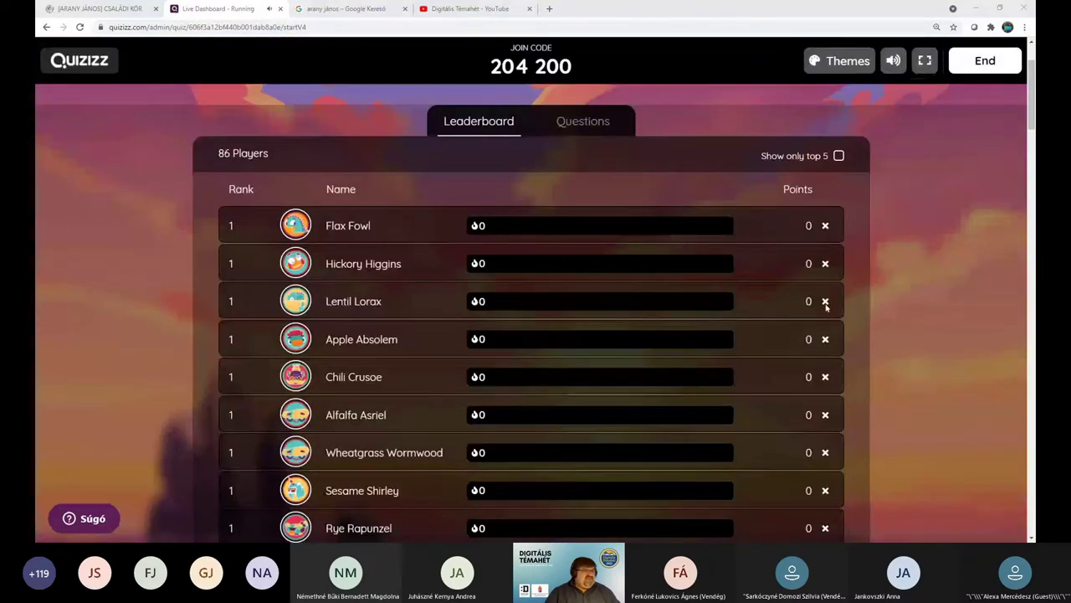
pyautogui.click(894, 62)
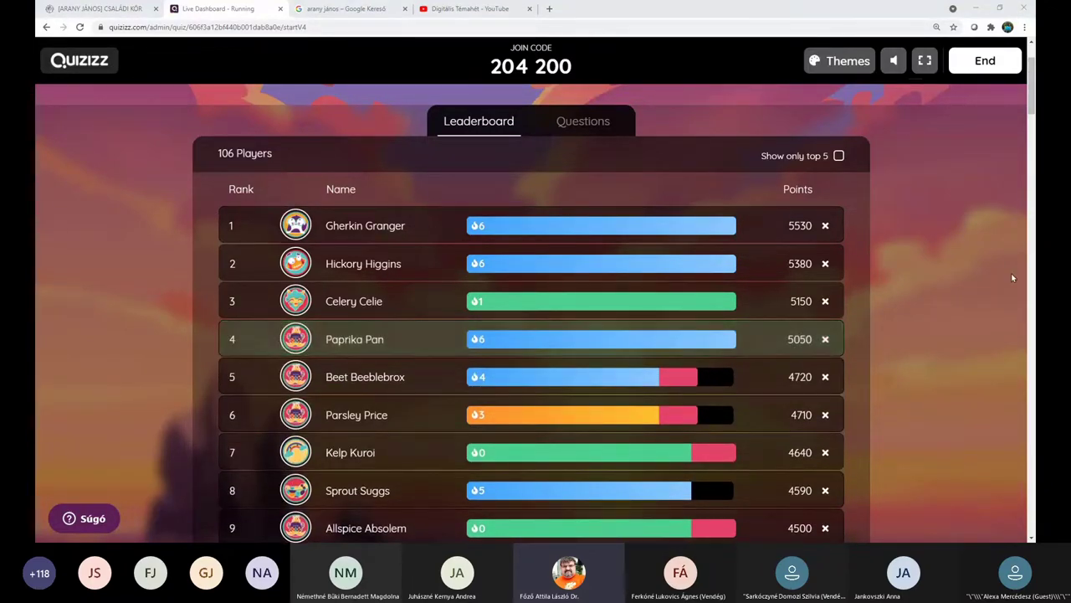
# - Examine the live leaderboard for the players' ranks, points and progress, along with the class accuracy bar
pyautogui.scroll(-5, 1009, 285)
pyautogui.scroll(-10, 1008, 291)
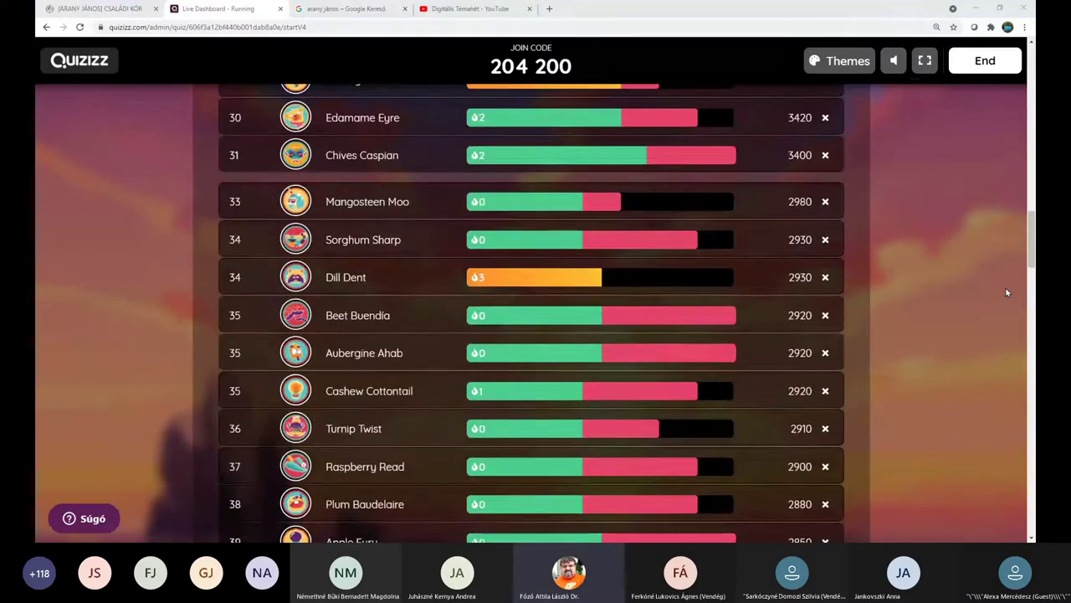
pyautogui.scroll(-2, 1007, 292)
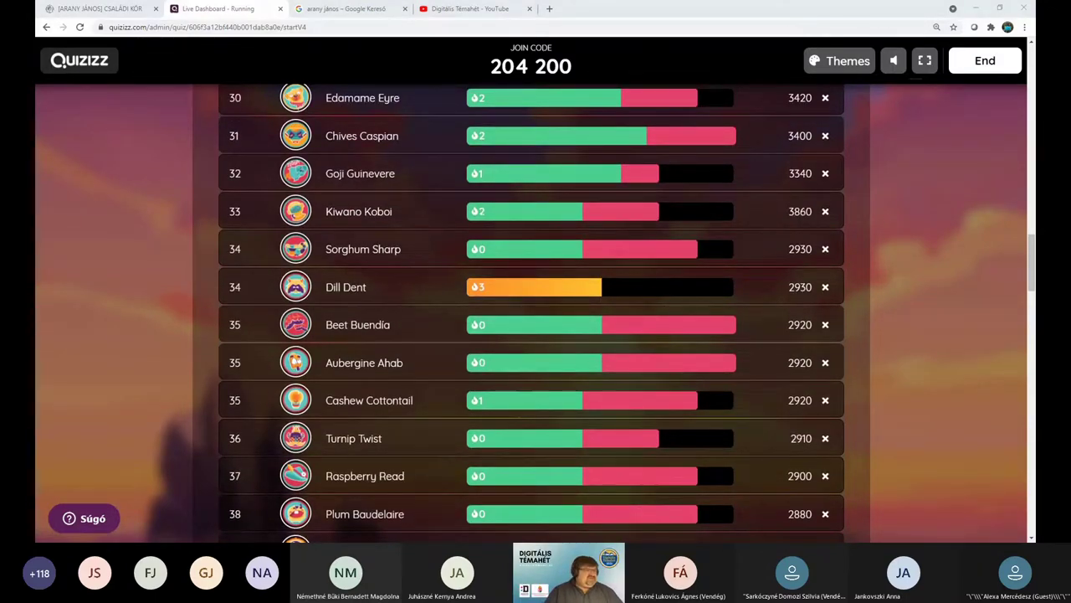
pyautogui.scroll(5, 841, 288)
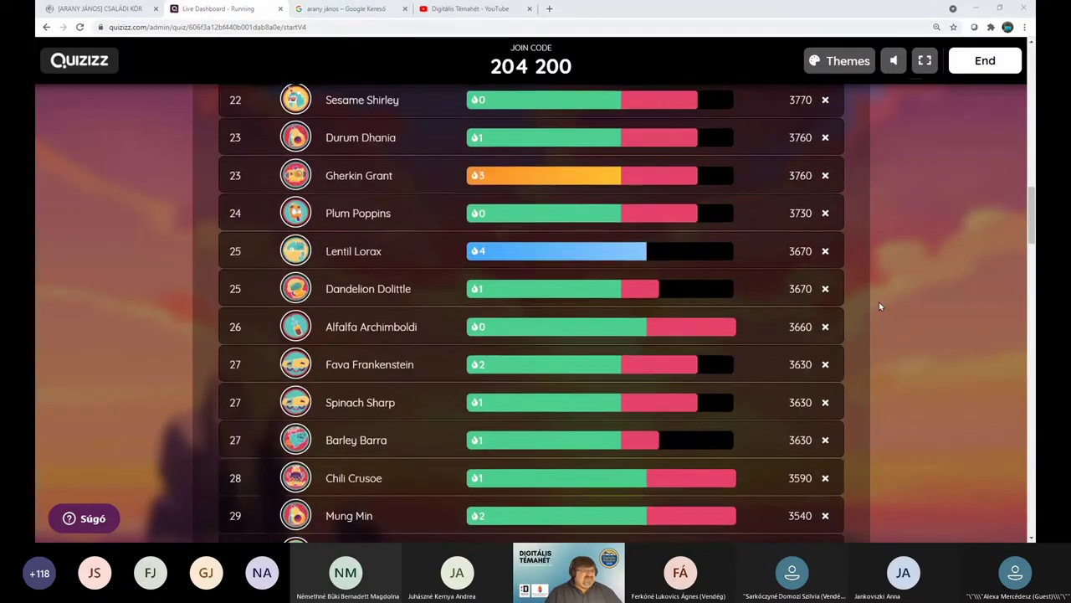
pyautogui.scroll(8, 879, 305)
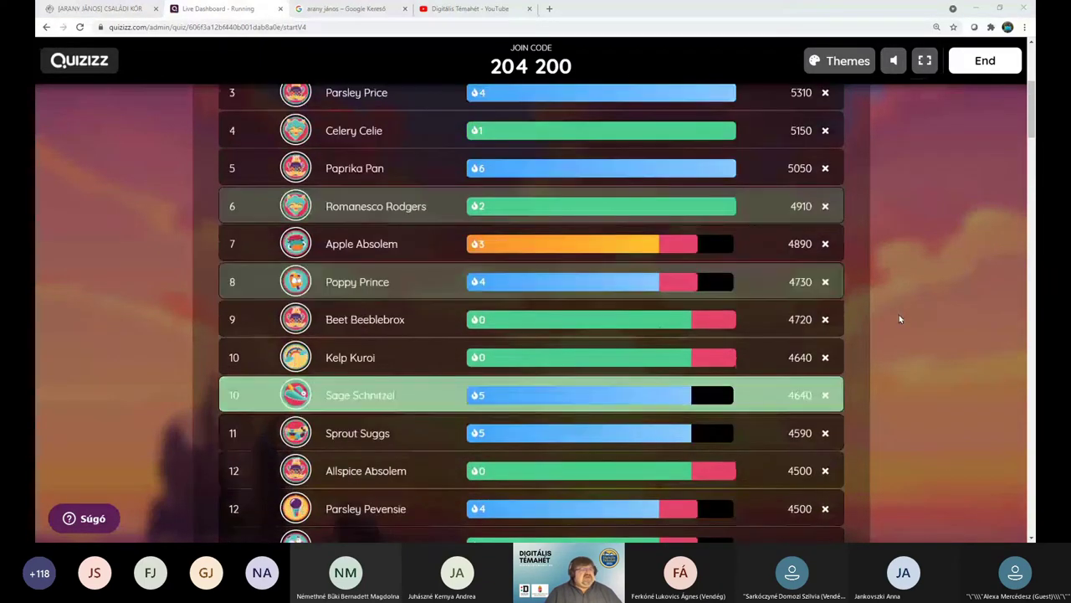
pyautogui.scroll(3, 927, 326)
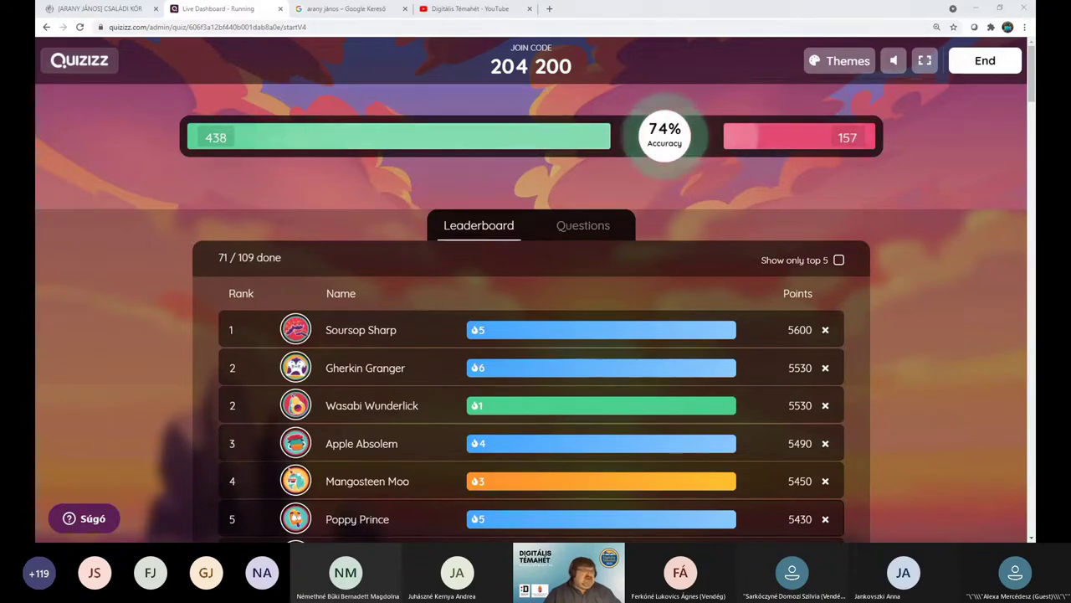
pyautogui.scroll(-3, 872, 392)
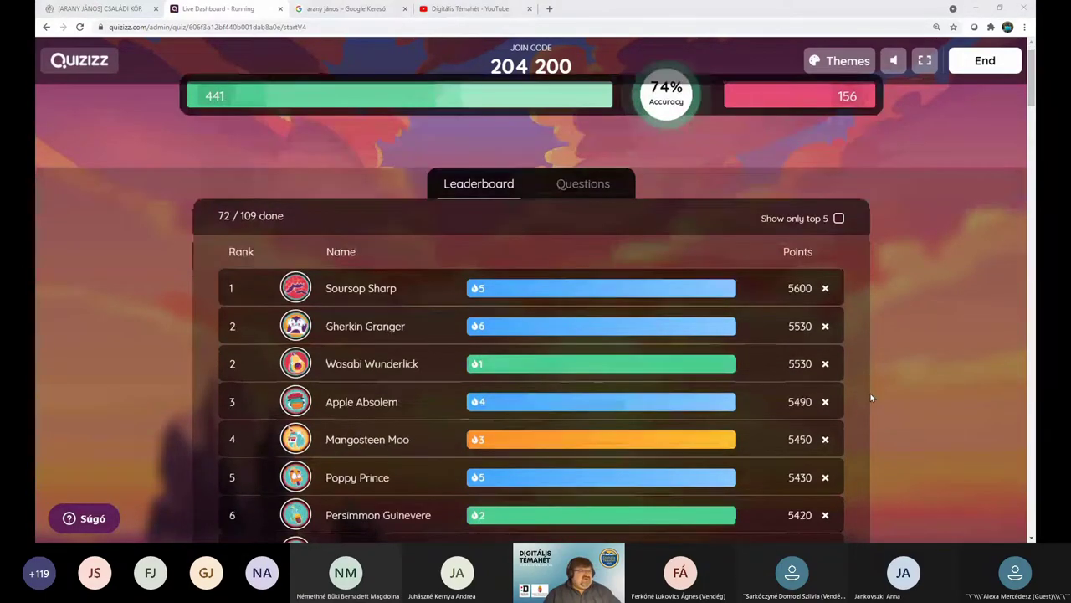
pyautogui.scroll(-3, 873, 396)
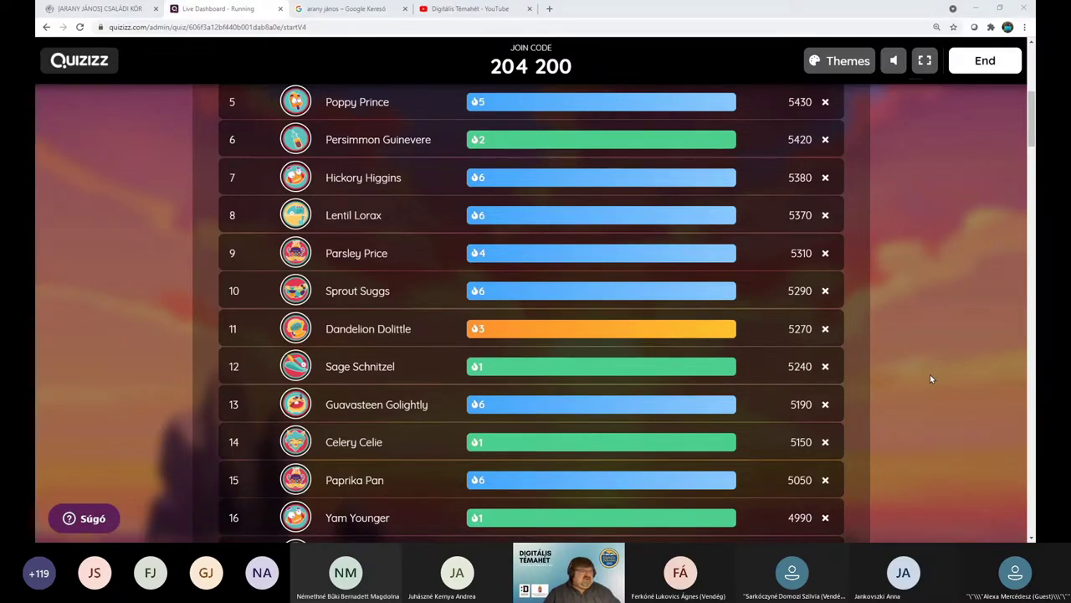
pyautogui.scroll(5, 928, 385)
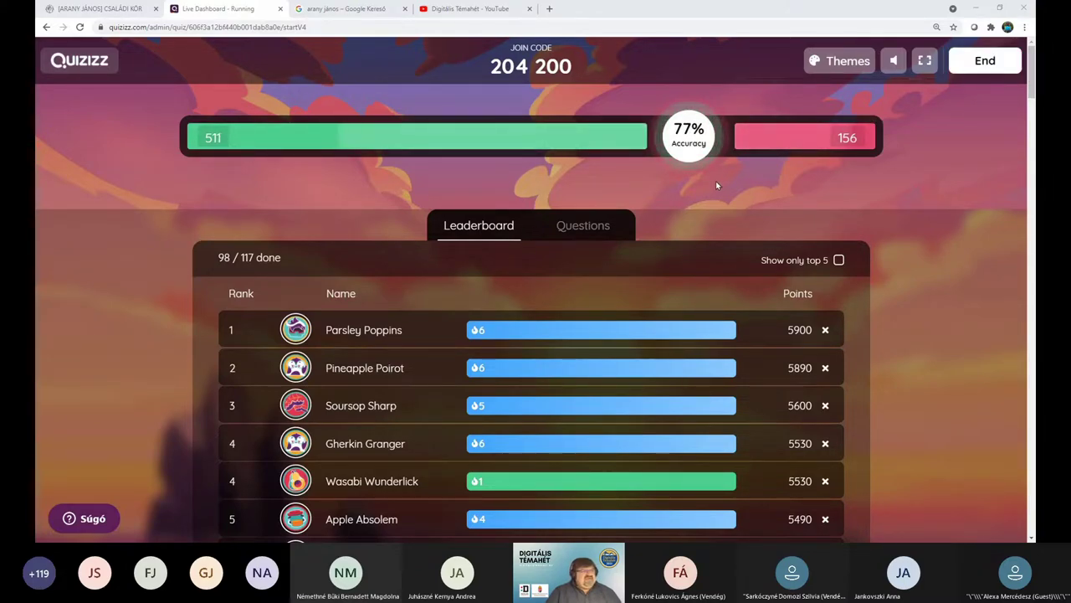
# - End the running live quiz for all participants
pyautogui.click(963, 67)
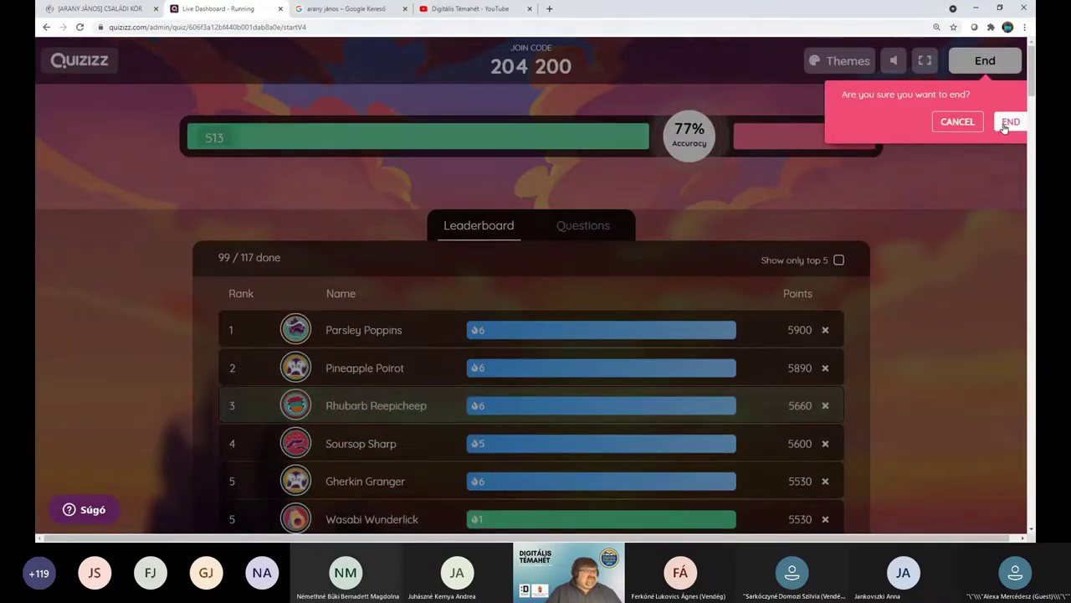
pyautogui.click(1007, 123)
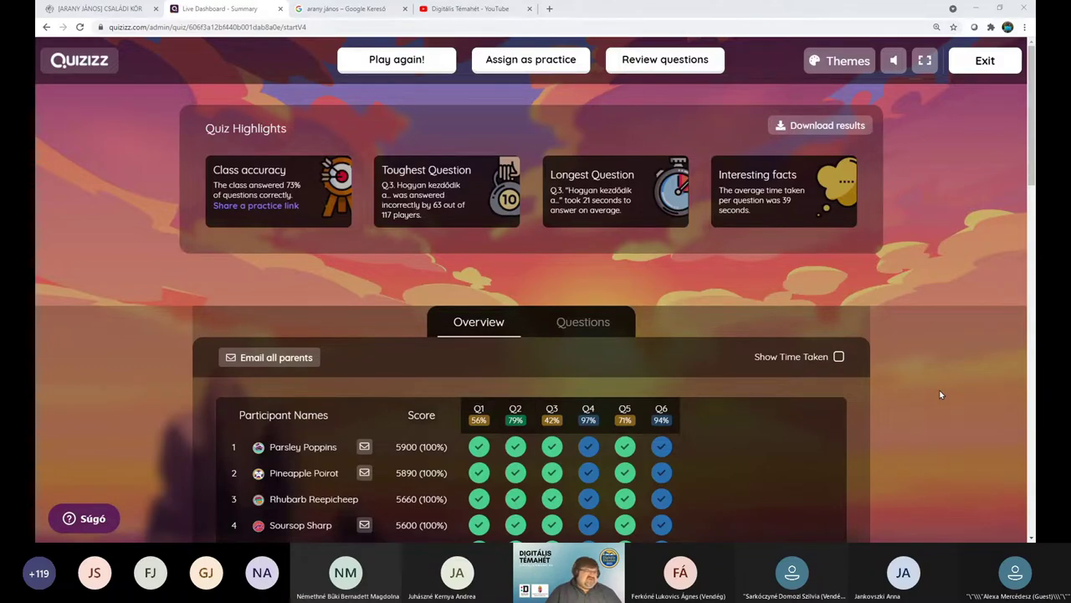
# - Examine the quiz highlights and the per-question results of the participants, including the 24th-ranked player's answer to question 2
pyautogui.scroll(-2, 939, 394)
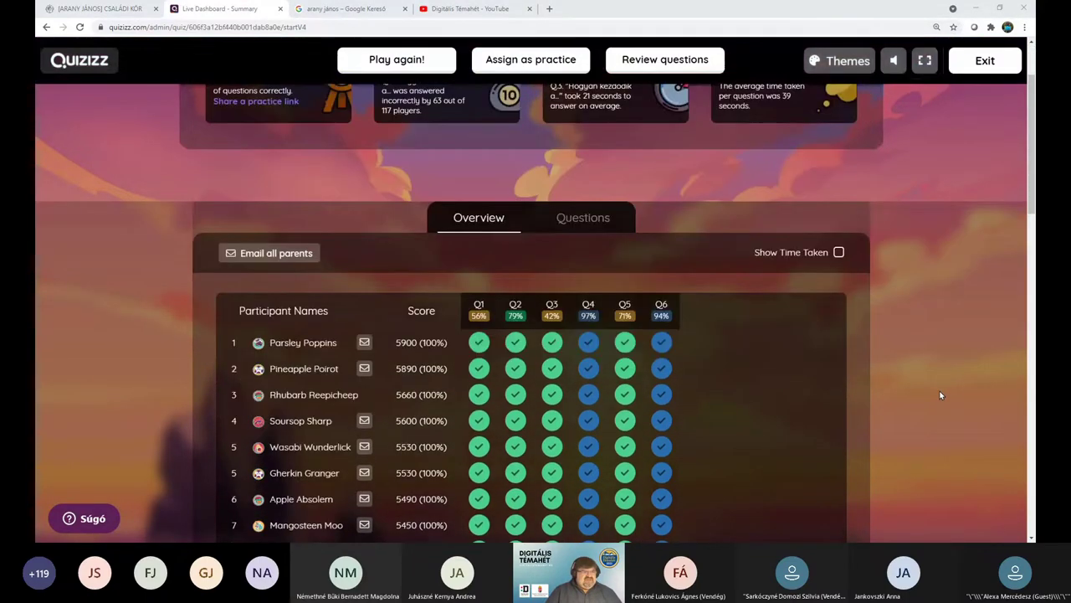
pyautogui.scroll(2, 939, 394)
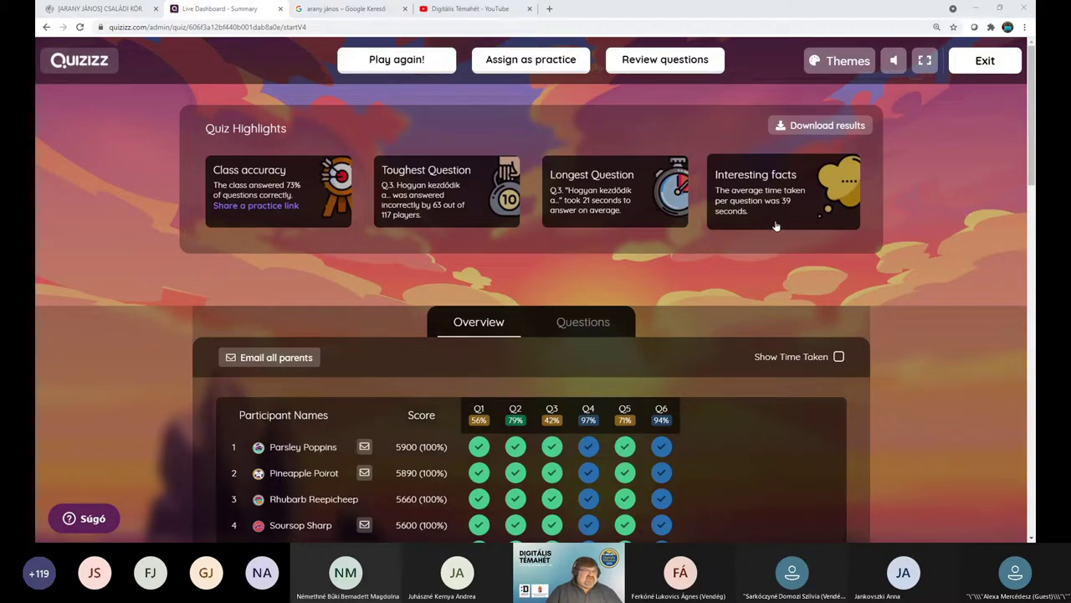
pyautogui.scroll(-3, 925, 366)
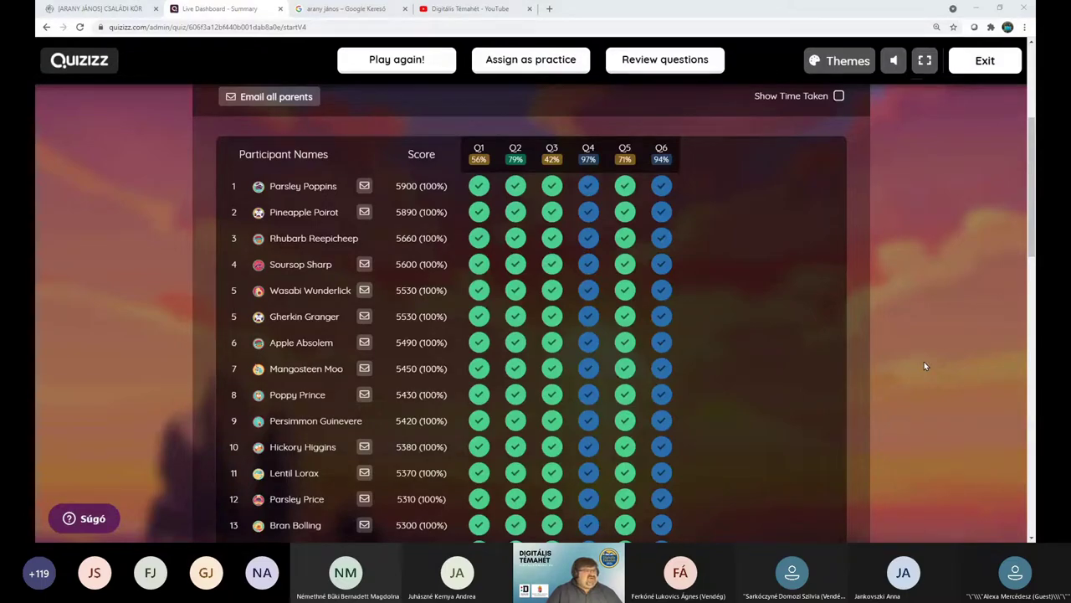
pyautogui.scroll(-1, 925, 365)
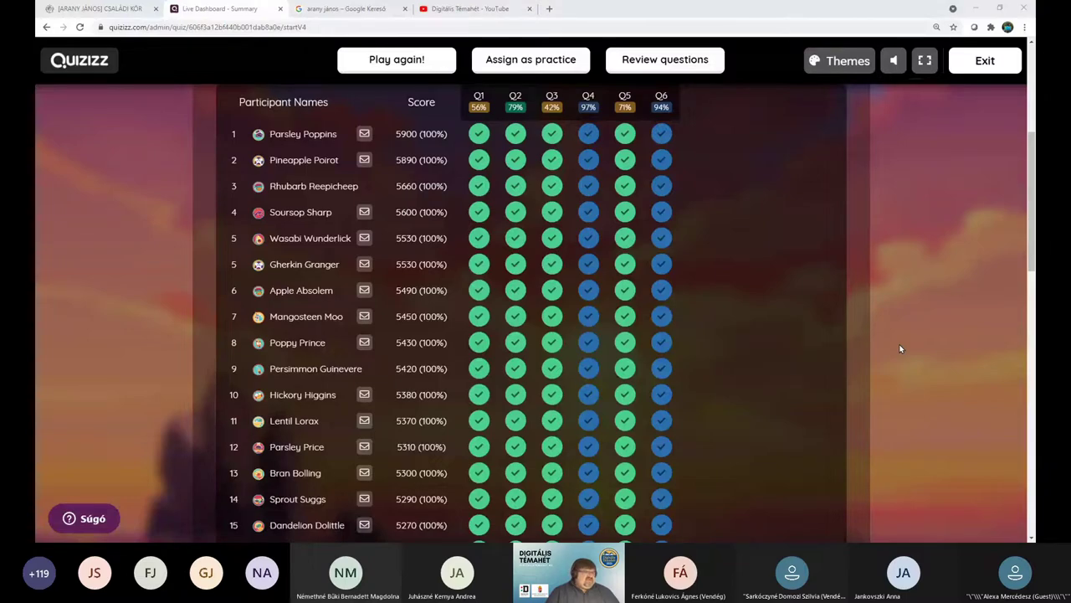
pyautogui.scroll(-3, 894, 345)
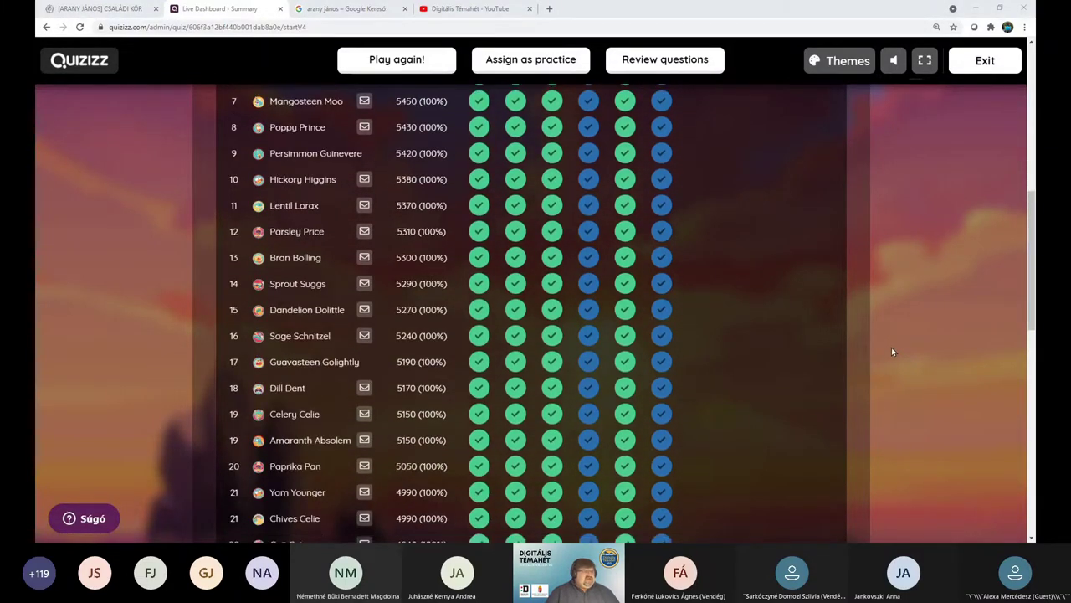
pyautogui.scroll(-2, 892, 347)
pyautogui.scroll(-2, 889, 349)
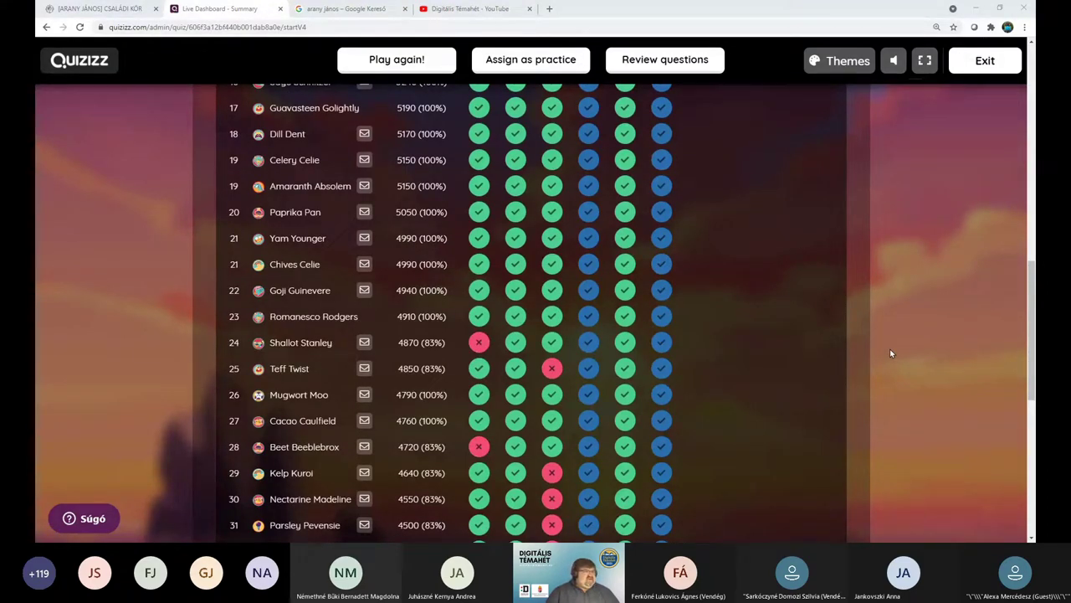
pyautogui.click(515, 345)
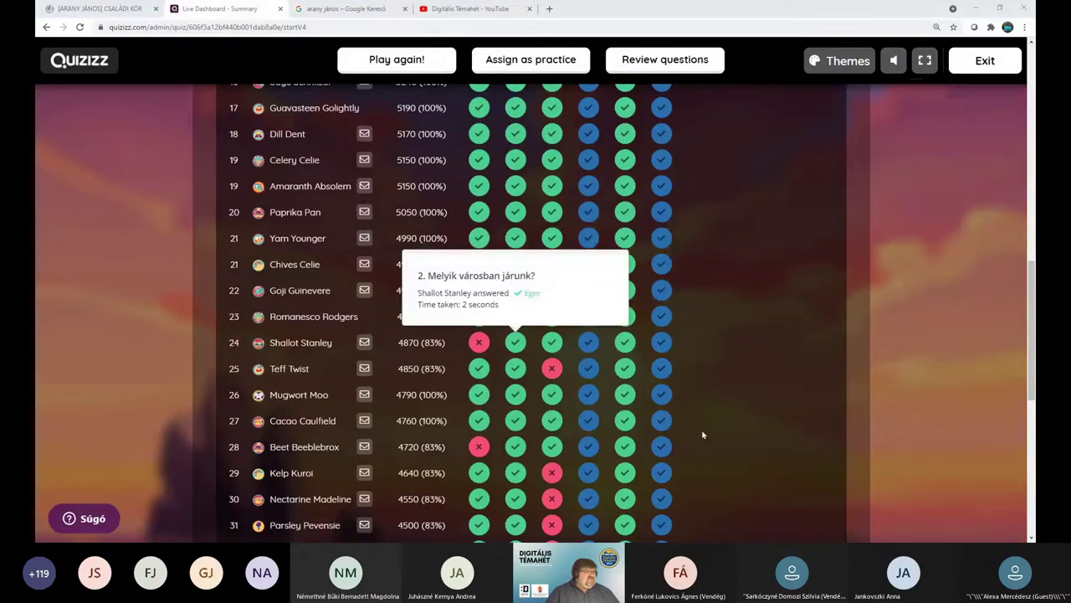
pyautogui.click(479, 383)
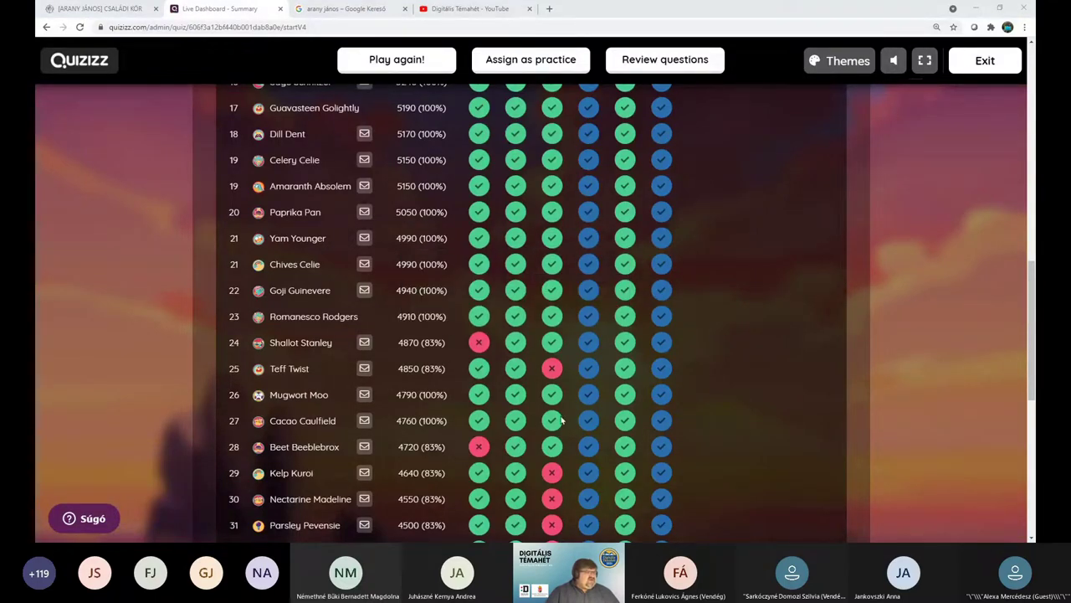
# - Review the remaining participants' scores and per-question results down to the full report link, and return to the quiz highlights
pyautogui.click(661, 447)
pyautogui.scroll(-3, 739, 461)
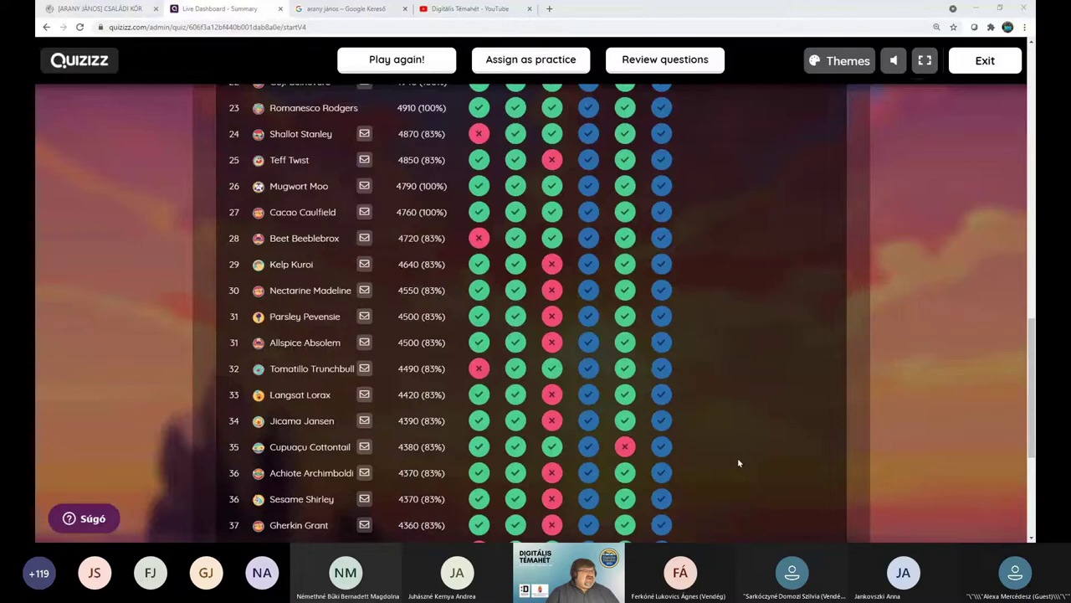
pyautogui.scroll(-2, 739, 462)
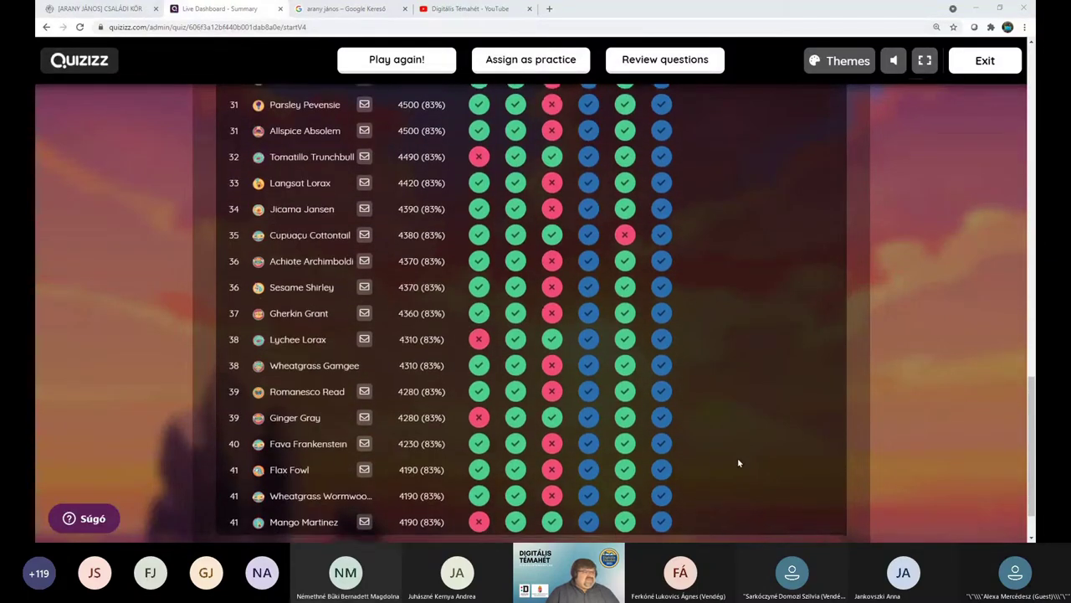
pyautogui.scroll(-1, 739, 461)
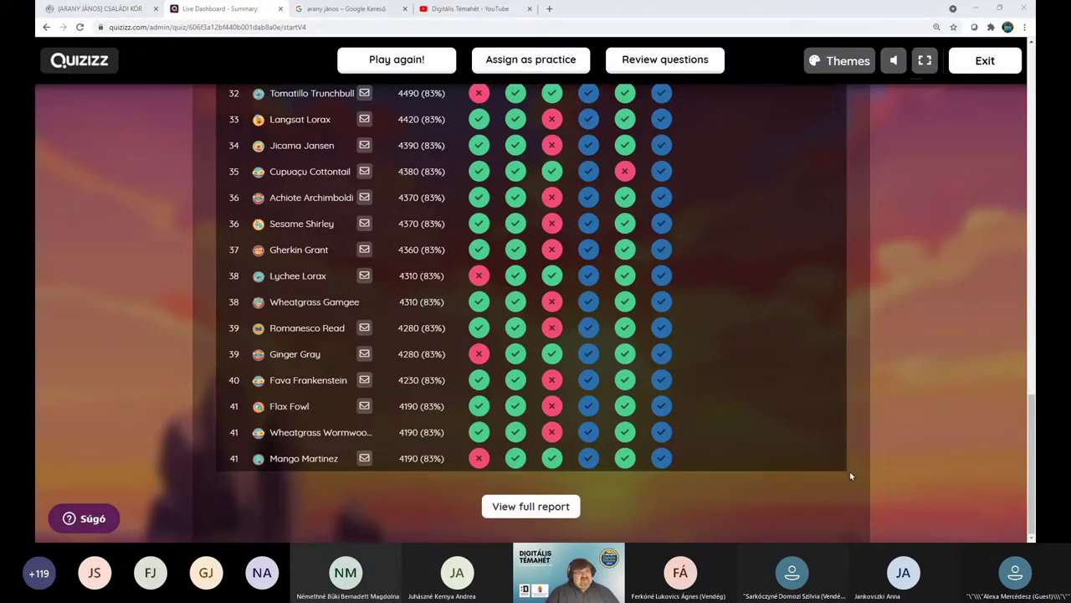
pyautogui.scroll(6, 849, 475)
pyautogui.scroll(8, 849, 484)
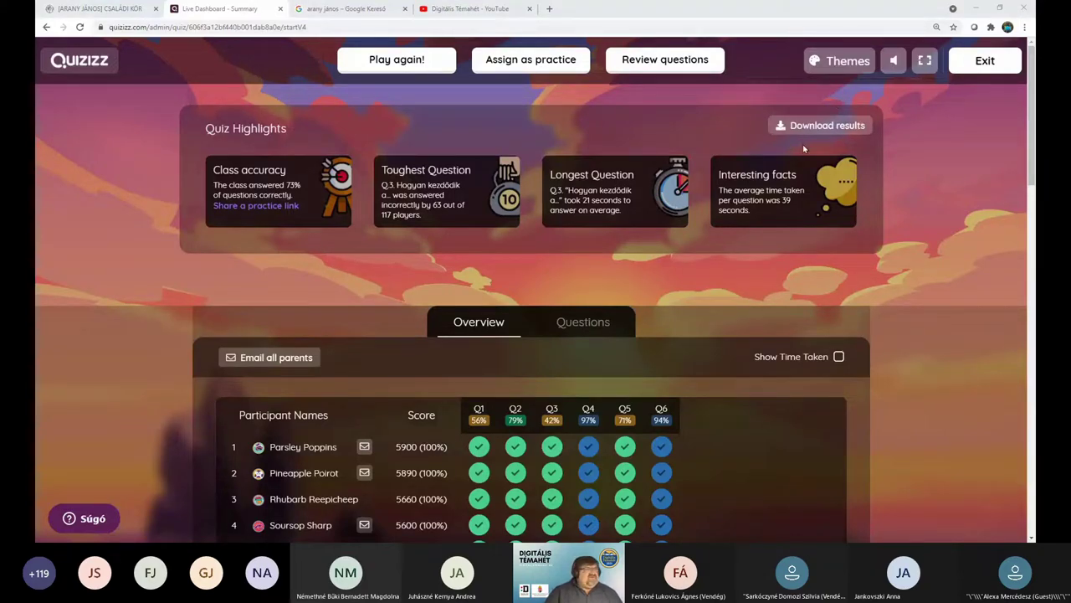
# - Exit the live quiz summary and open the list of quiz reports
pyautogui.click(983, 72)
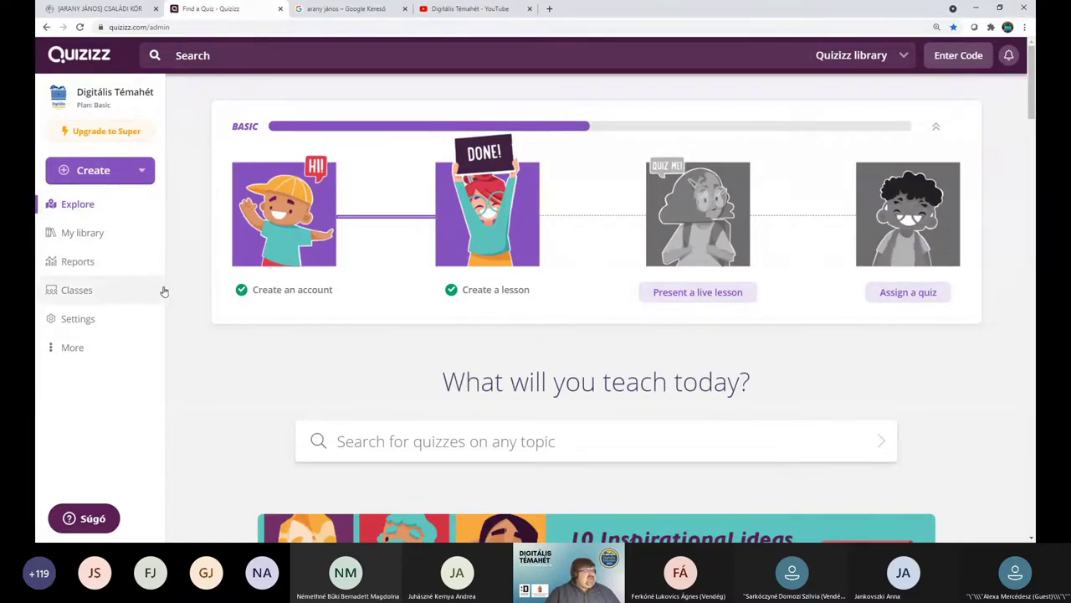
pyautogui.click(66, 266)
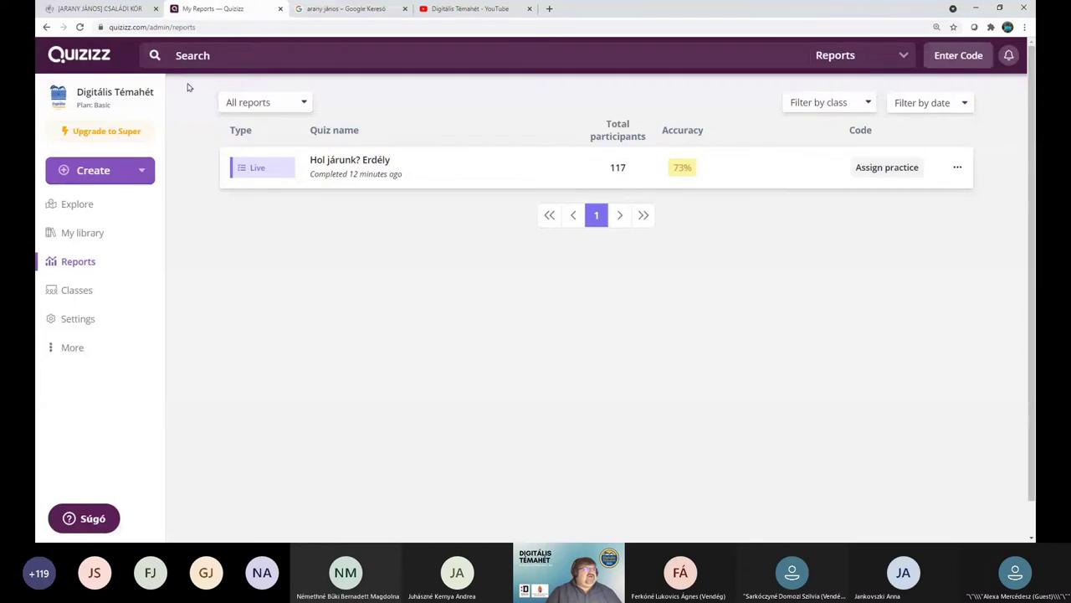
# - View the student page for entering a join code and go back to the instructor dashboard's Explore page
pyautogui.click(956, 64)
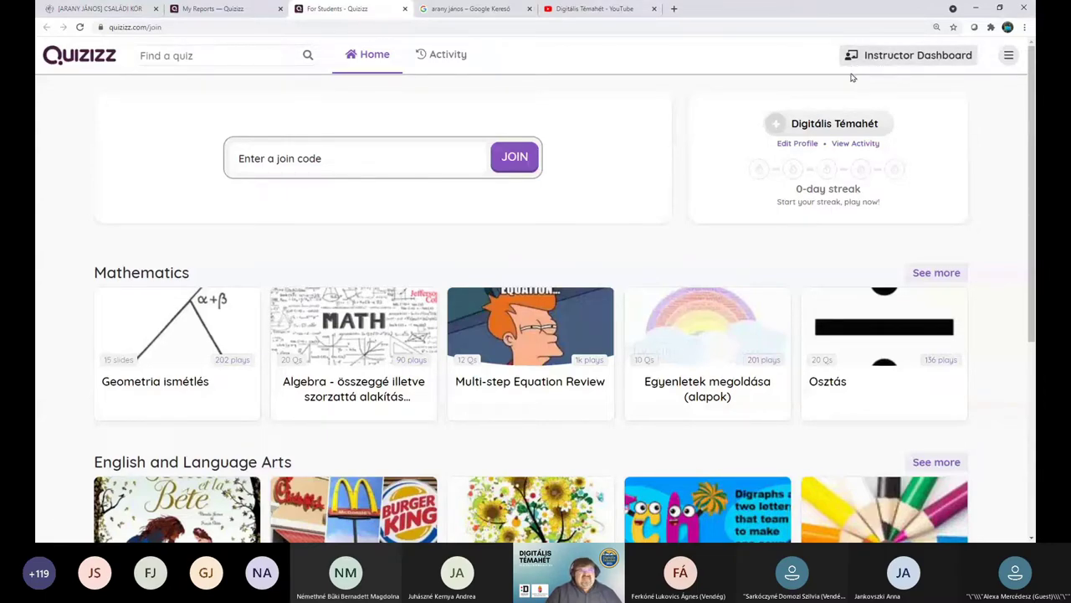
pyautogui.click(931, 58)
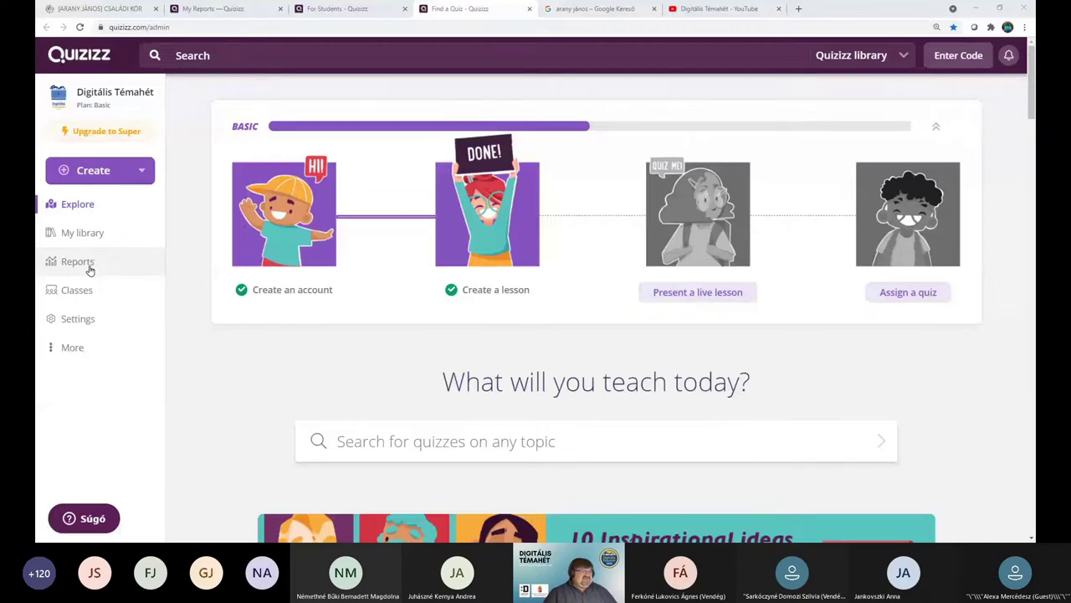
pyautogui.click(76, 209)
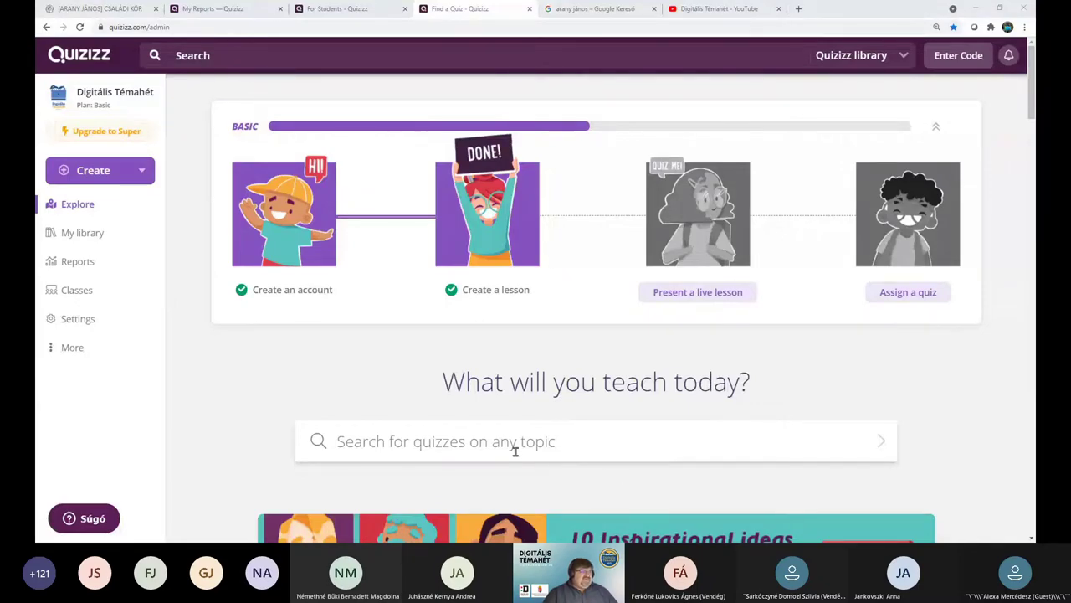
pyautogui.scroll(-2, 514, 447)
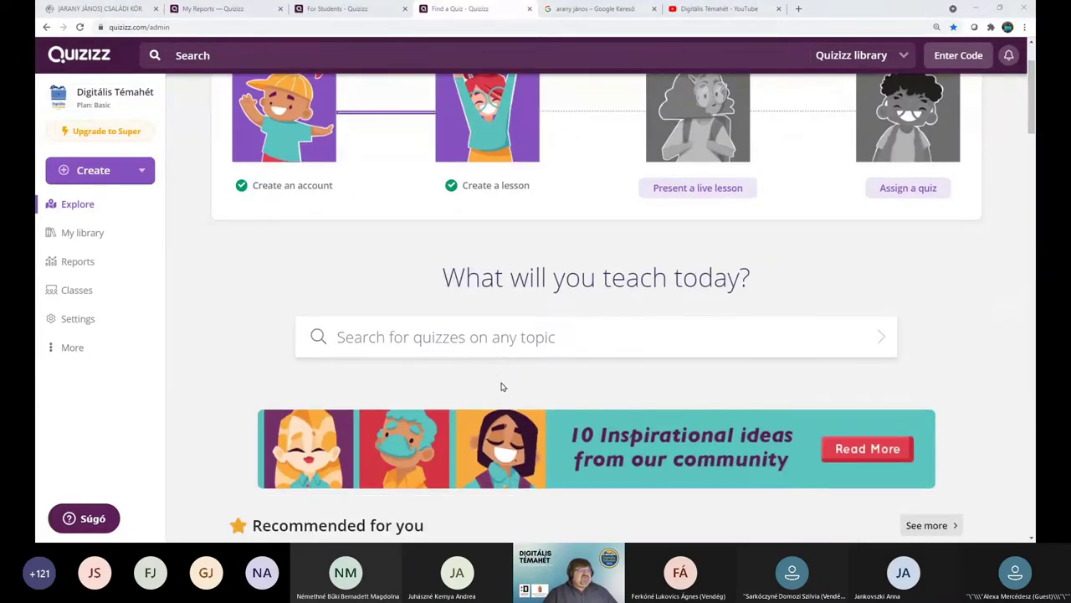
pyautogui.scroll(2, 502, 386)
pyautogui.scroll(-2, 502, 385)
pyautogui.scroll(2, 502, 385)
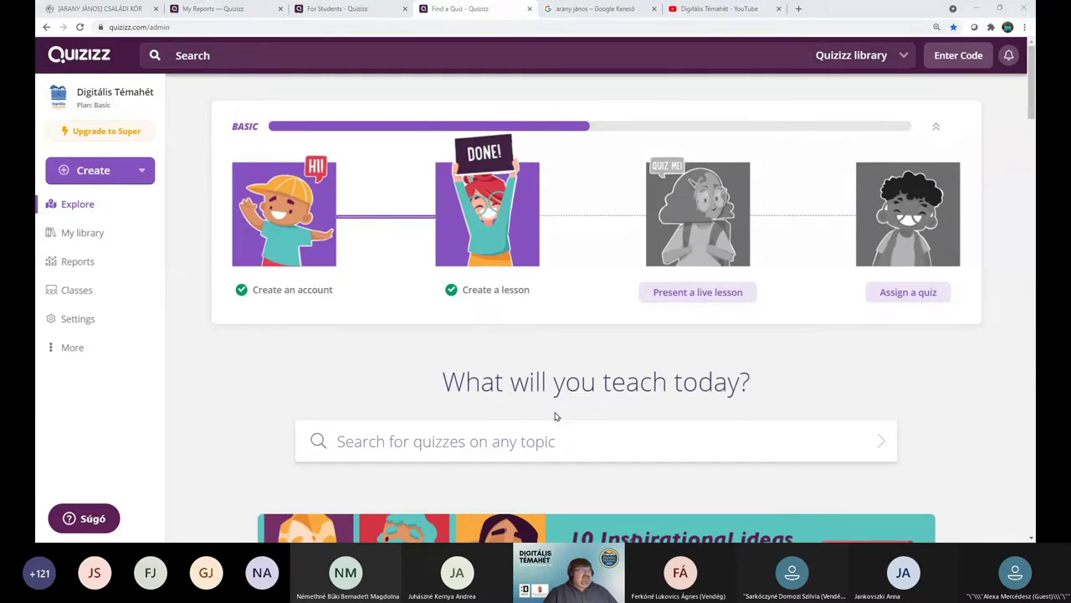
pyautogui.scroll(-3, 458, 413)
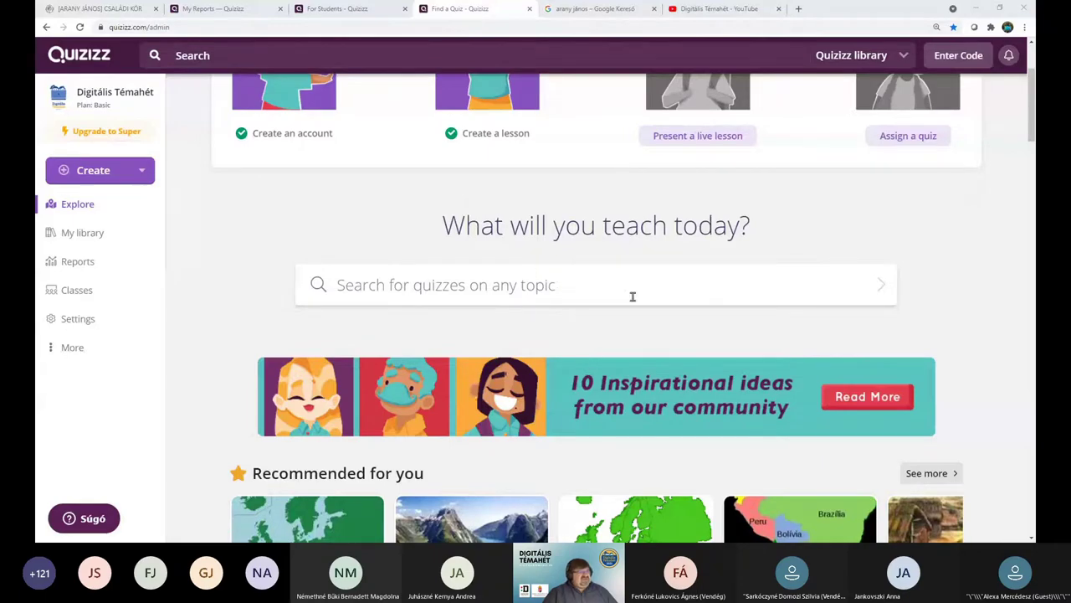
pyautogui.click(523, 288)
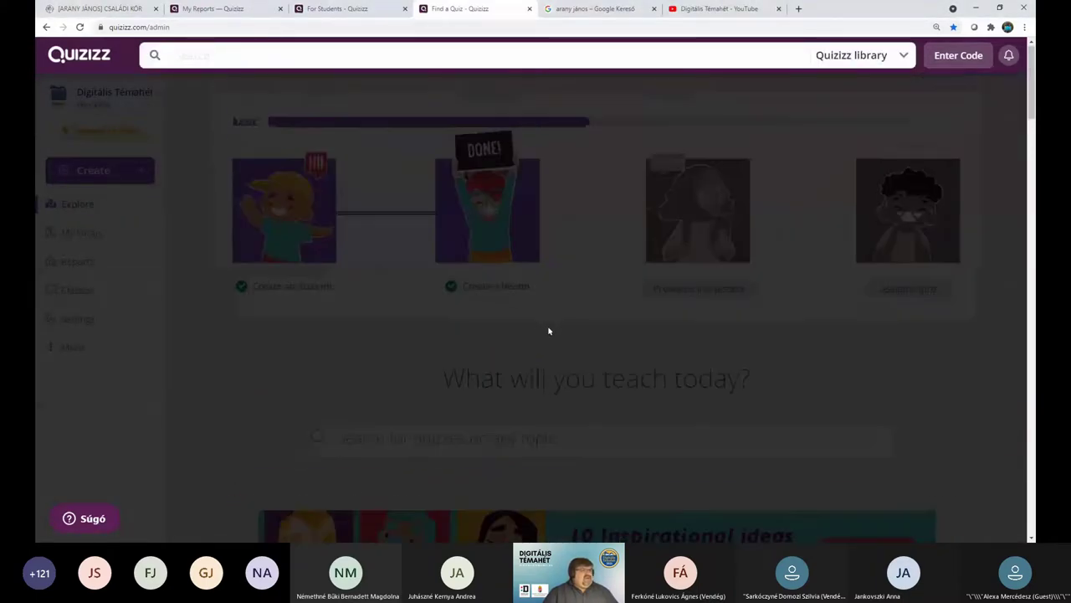
pyautogui.scroll(2, 547, 330)
pyautogui.click(610, 346)
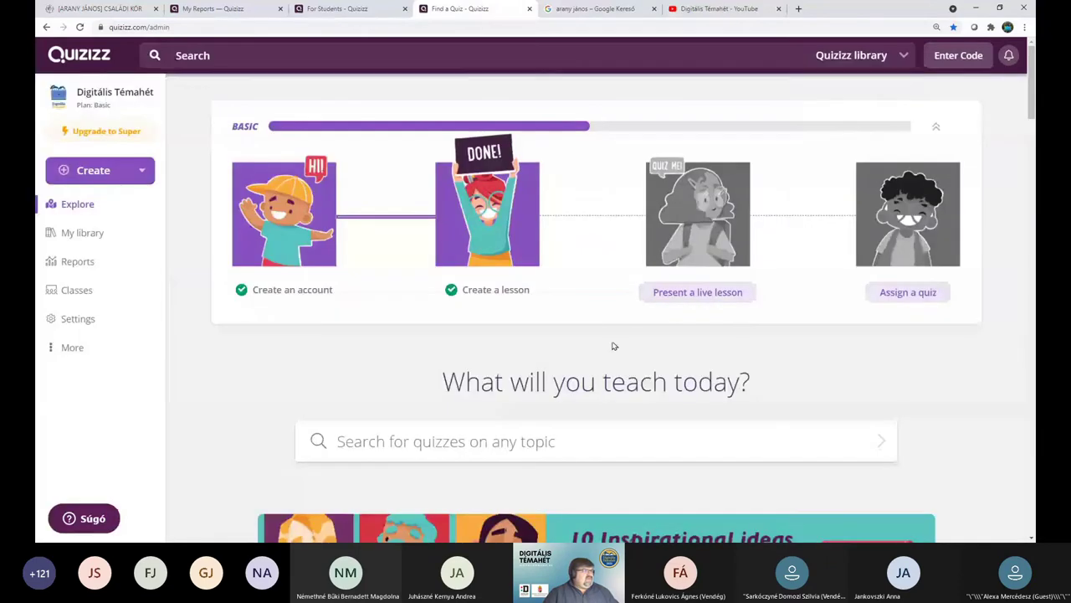
# - Search the quiz library for "Petőfi"
pyautogui.scroll(-2, 632, 389)
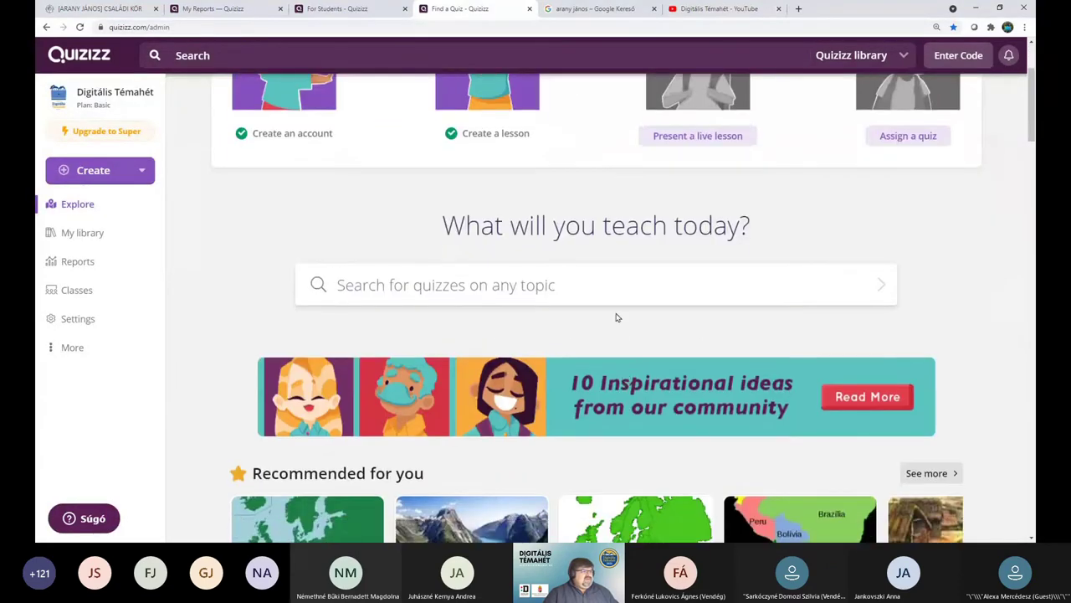
pyautogui.click(569, 292)
pyautogui.write('Petőfo')
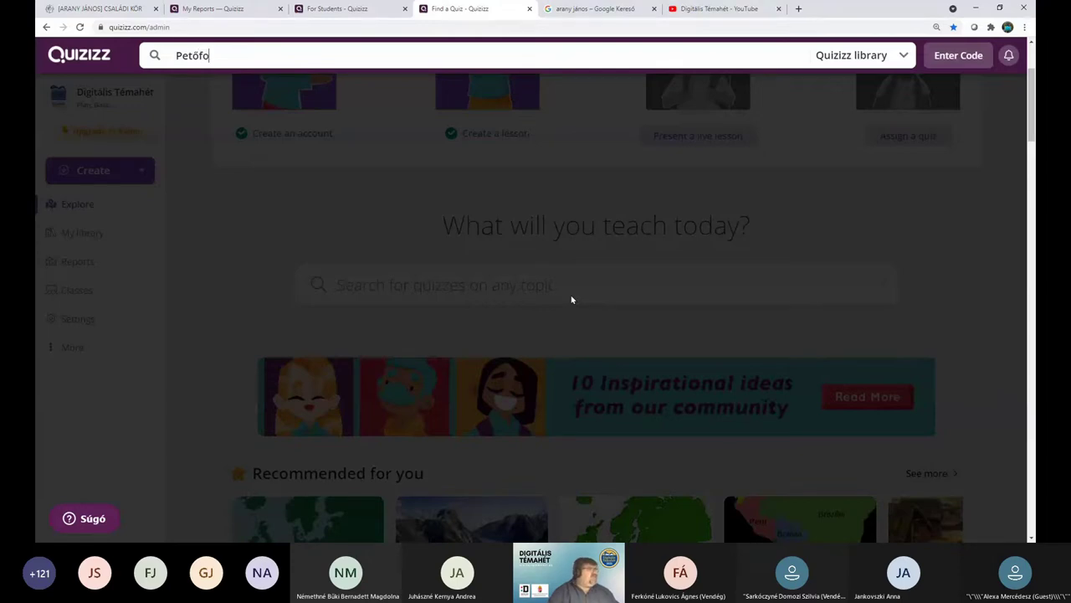
pyautogui.press('BackSpace')
pyautogui.write('i')
pyautogui.press('Return')
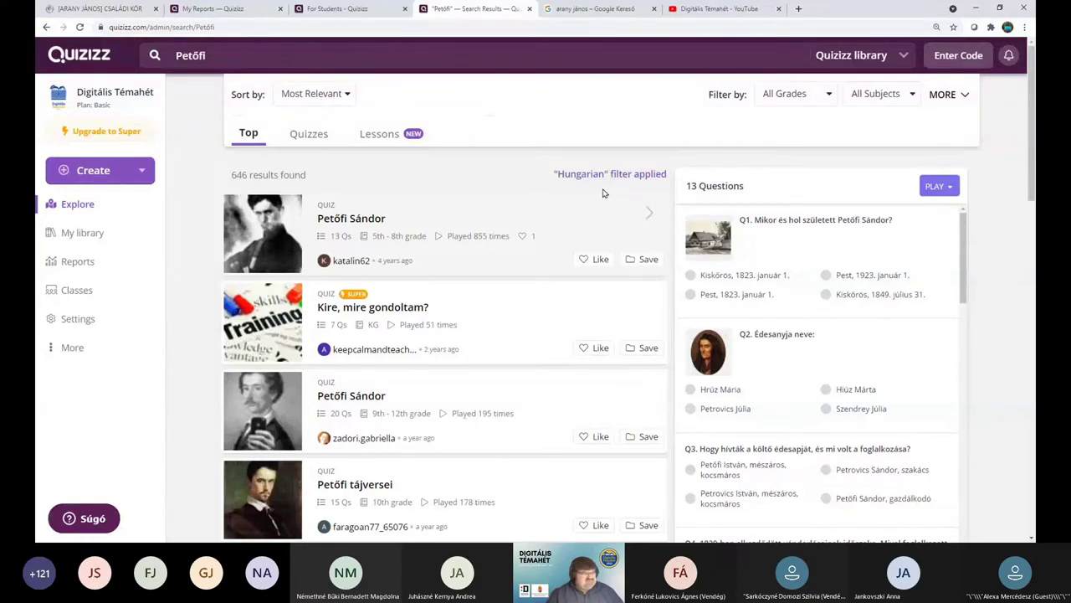
# - Open the 20-question "Petőfi Sándor" quiz for 9th - 12th grade and look through its questions
pyautogui.click(557, 351)
pyautogui.click(516, 231)
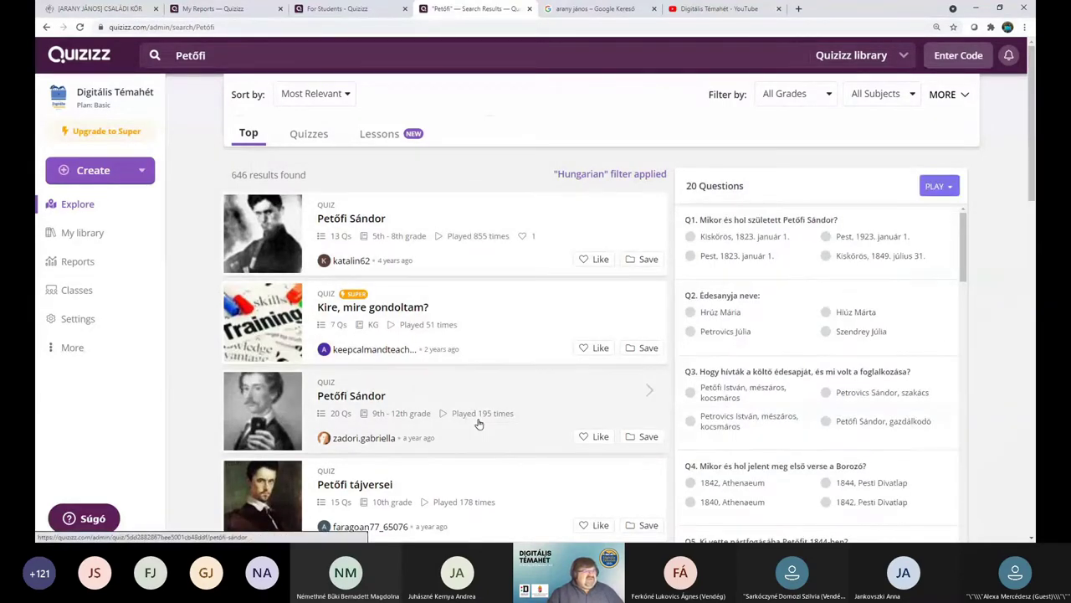
pyautogui.click(477, 422)
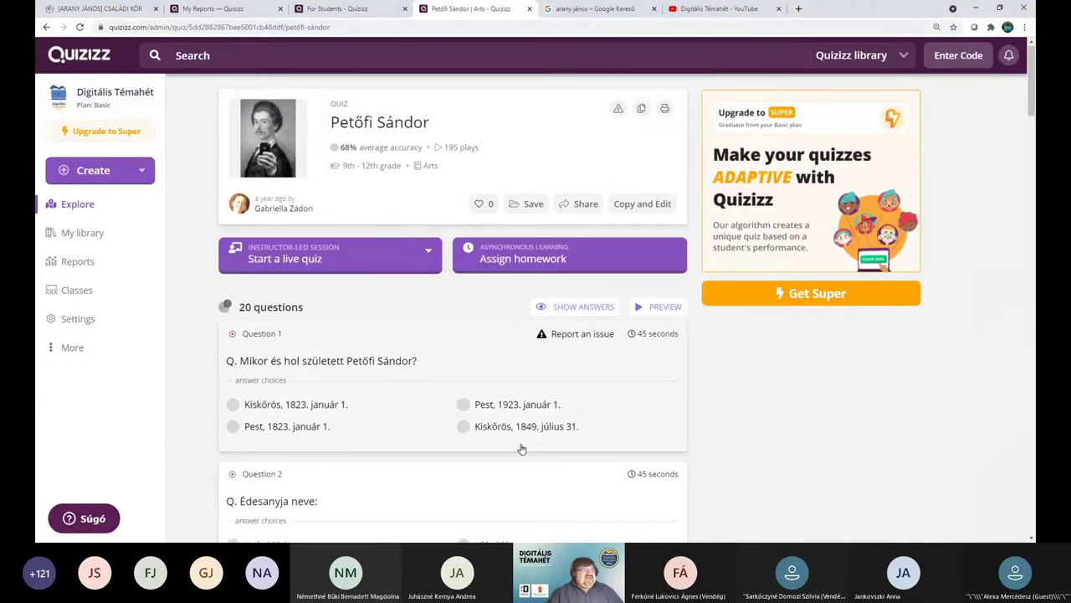
pyautogui.scroll(-1, 511, 423)
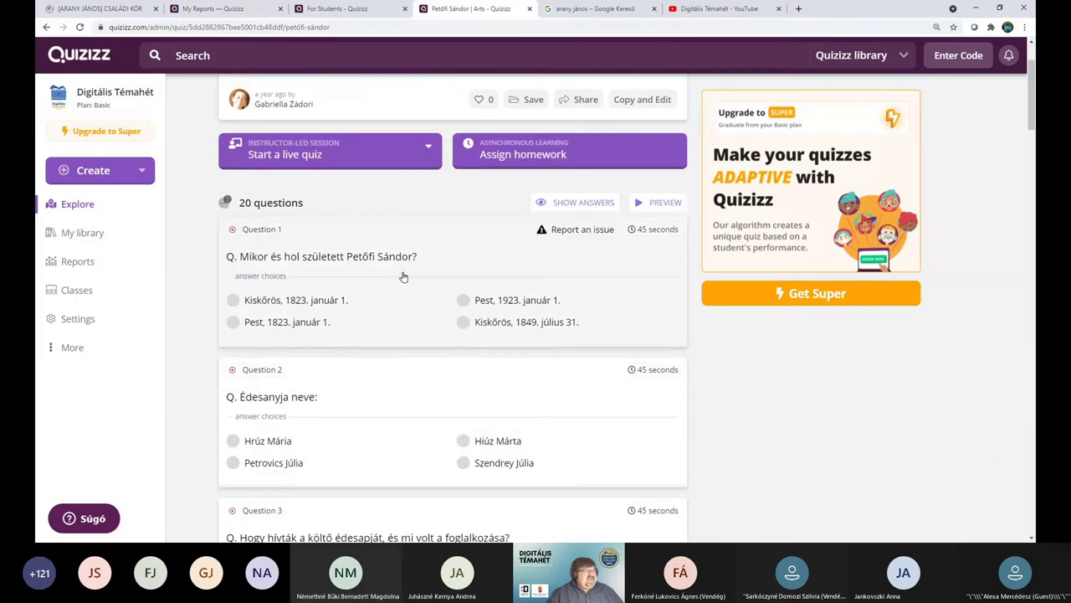
pyautogui.scroll(-1, 445, 487)
pyautogui.scroll(-4, 447, 489)
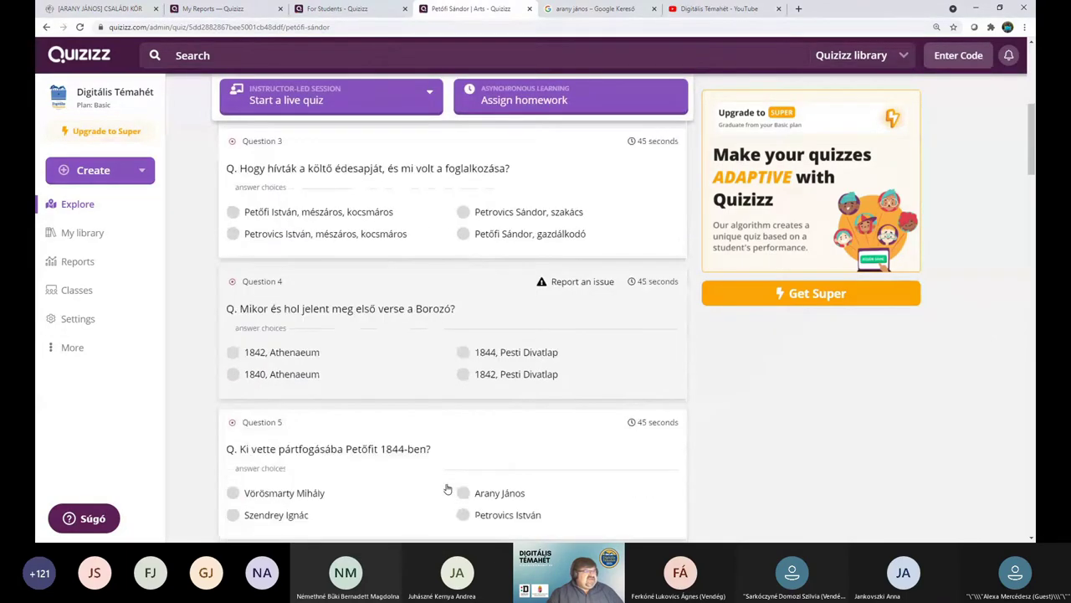
pyautogui.scroll(6, 446, 488)
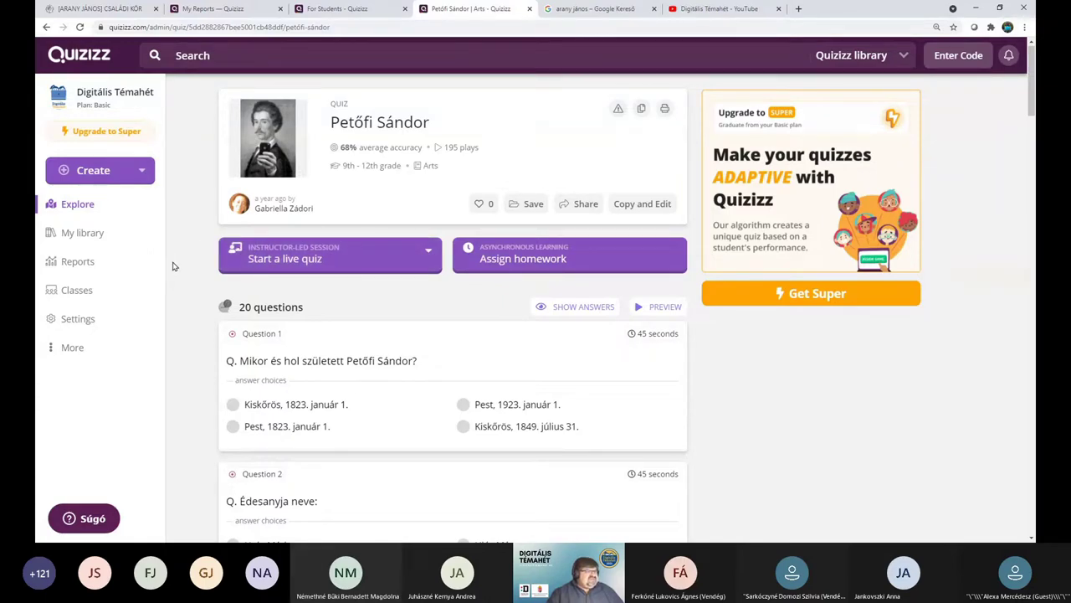
pyautogui.scroll(-3, 418, 331)
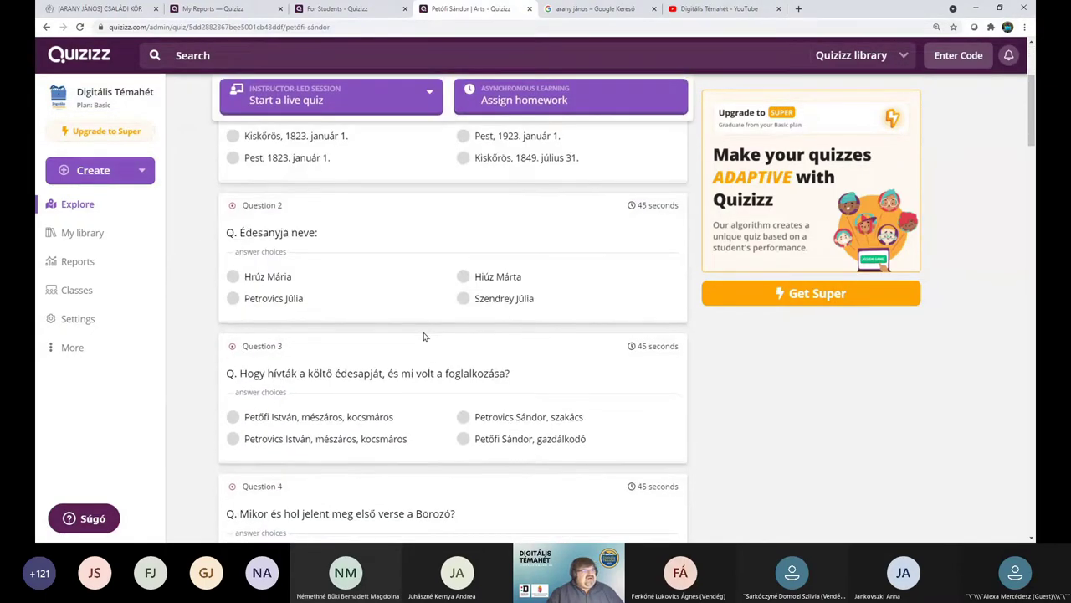
pyautogui.scroll(3, 424, 336)
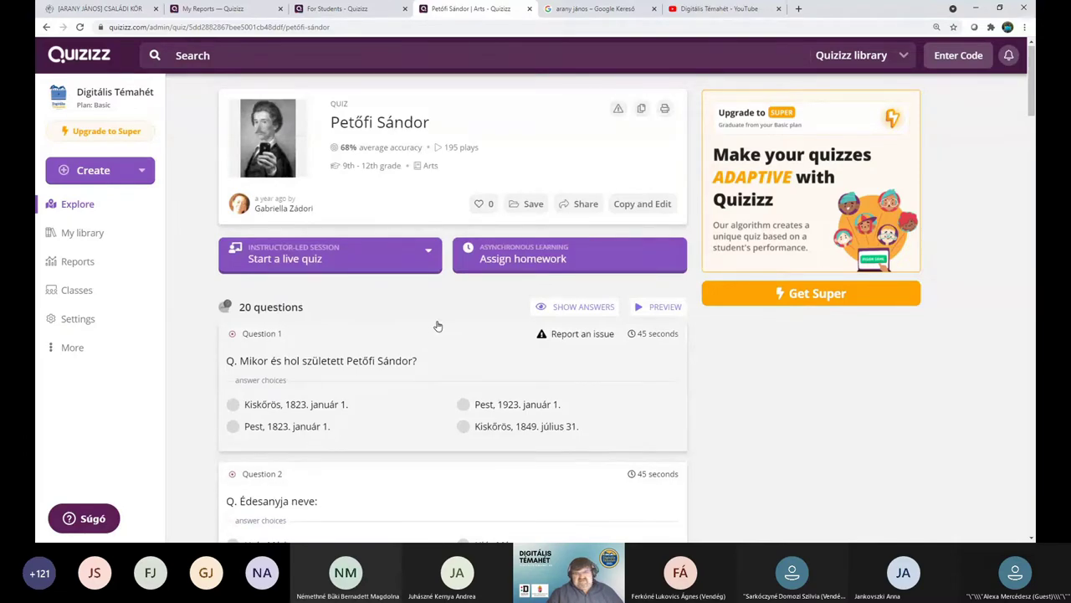
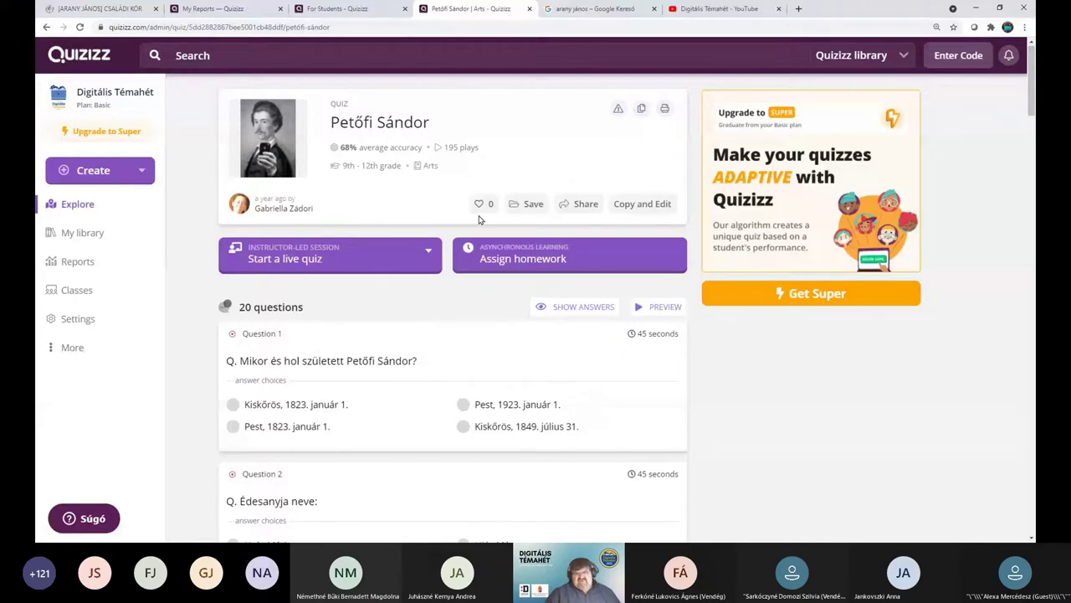
# - Like the "Petőfi Sándor" quiz and save it to a new collection named "Irodalom"
pyautogui.click(477, 205)
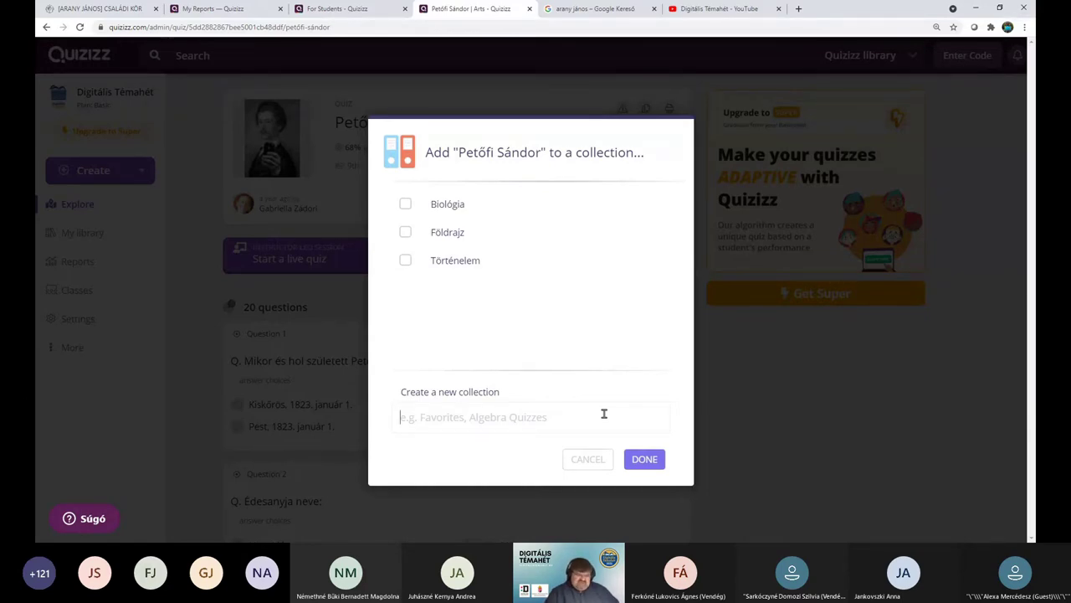
pyautogui.write('Irod')
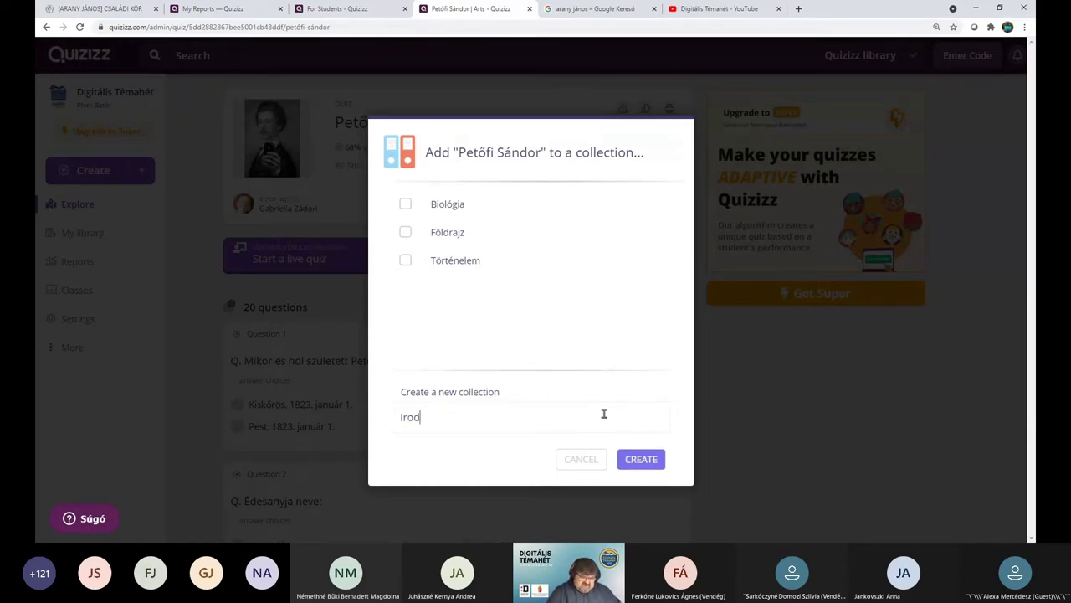
pyautogui.write('alom')
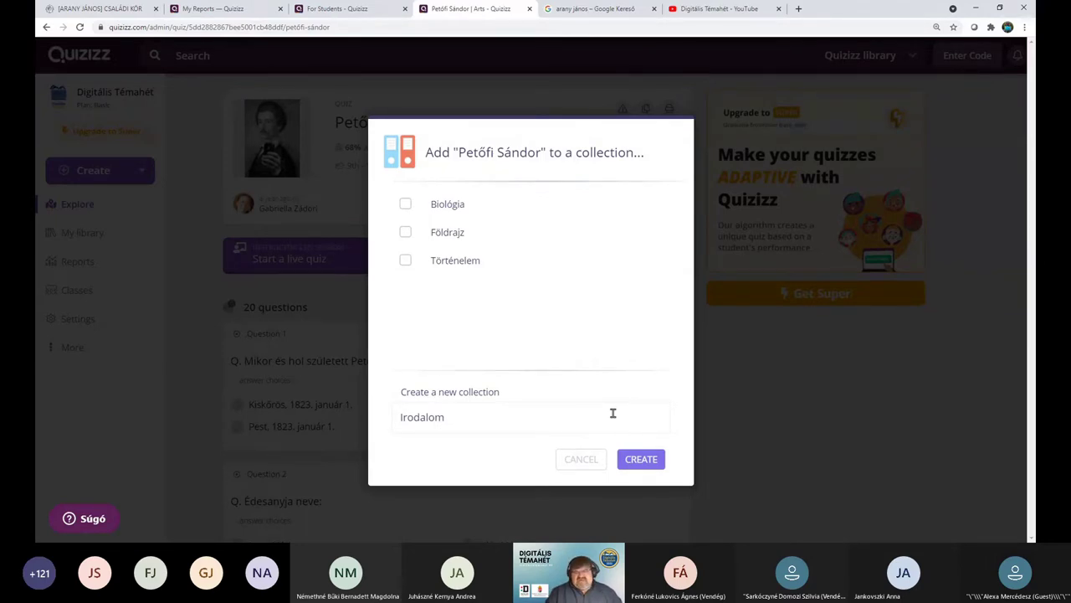
pyautogui.click(639, 463)
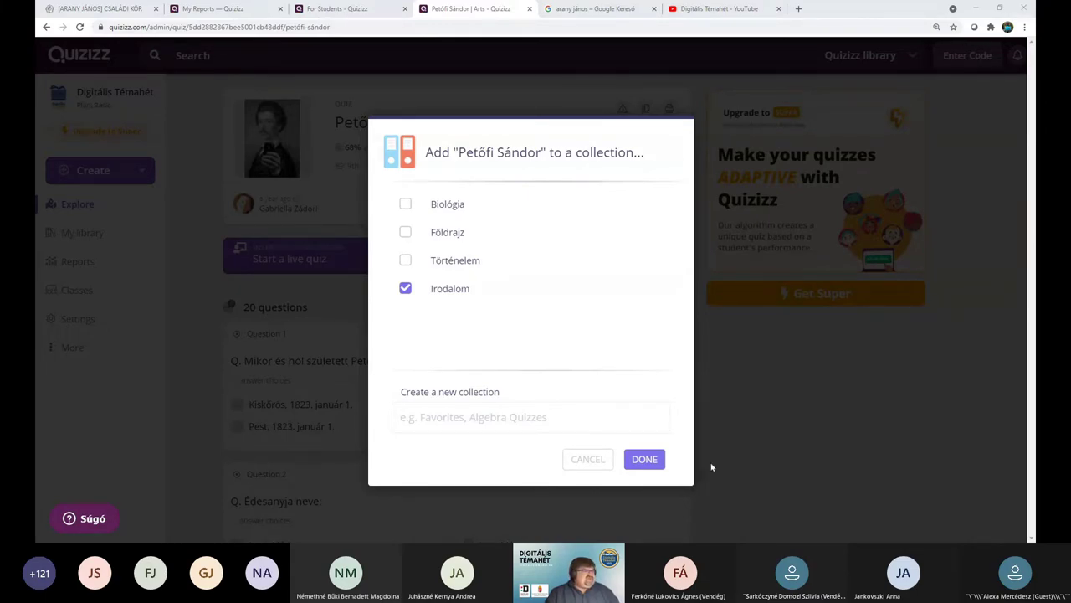
pyautogui.click(644, 459)
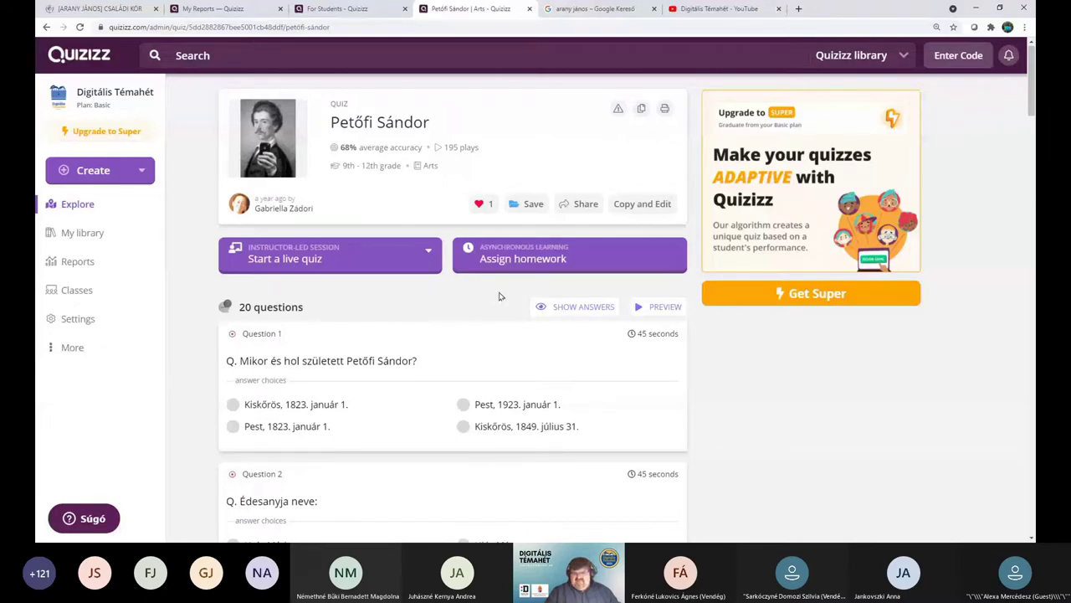
# - Collapse the Basic progress overview on the Explore page and search the quiz library for "Kémia"
pyautogui.click(68, 207)
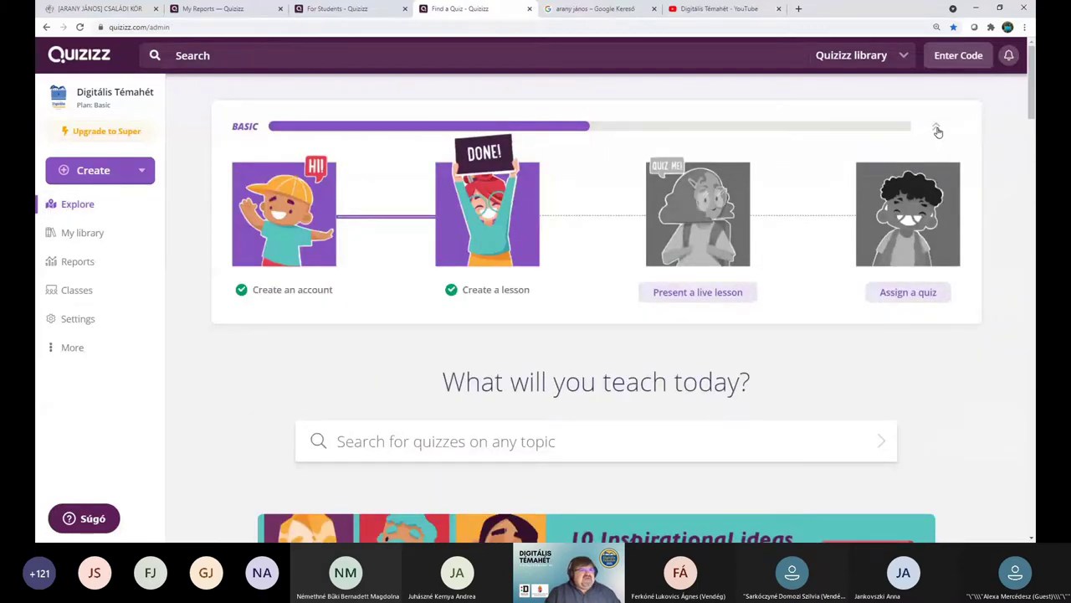
pyautogui.click(936, 128)
pyautogui.click(513, 271)
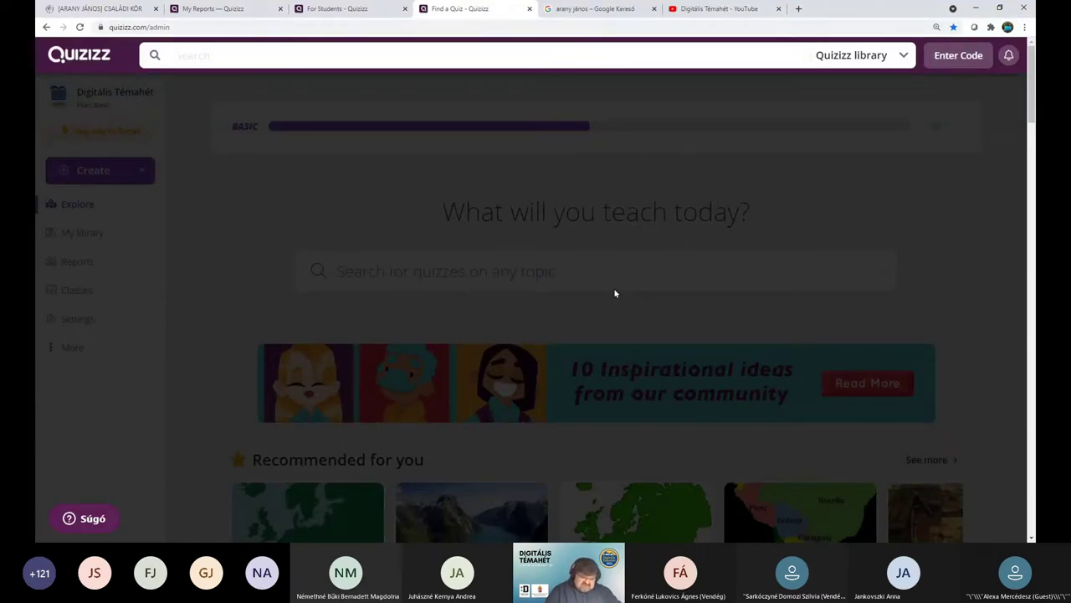
pyautogui.write('Kémia')
pyautogui.press('Return')
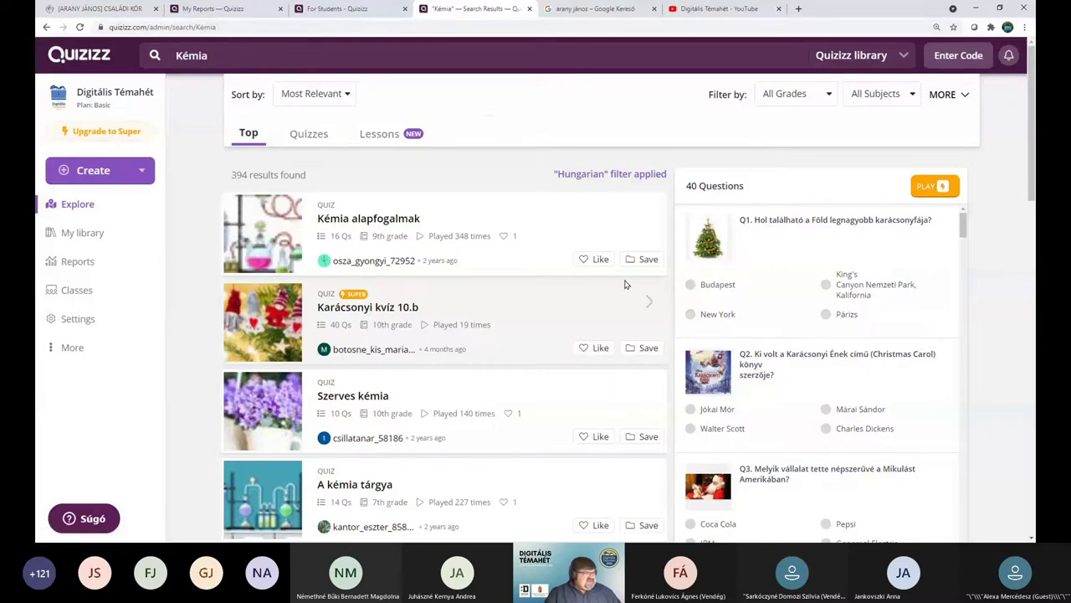
# - Browse the "Kémia" search results and preview the slides of the "Kémiai reakciók" lesson
pyautogui.scroll(-3, 625, 284)
pyautogui.scroll(-2, 624, 284)
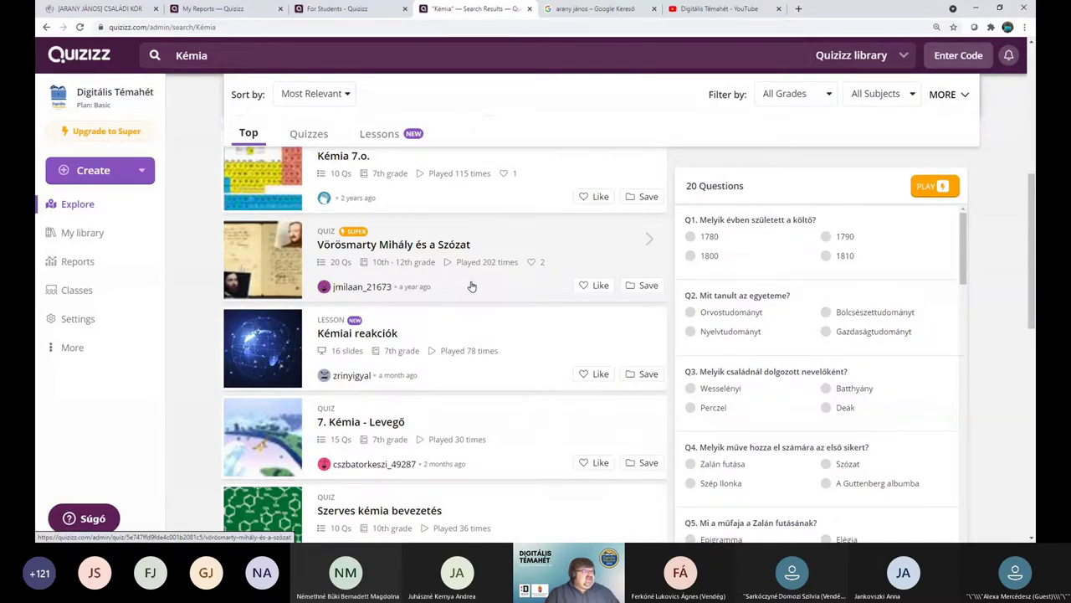
pyautogui.moveTo(489, 311)
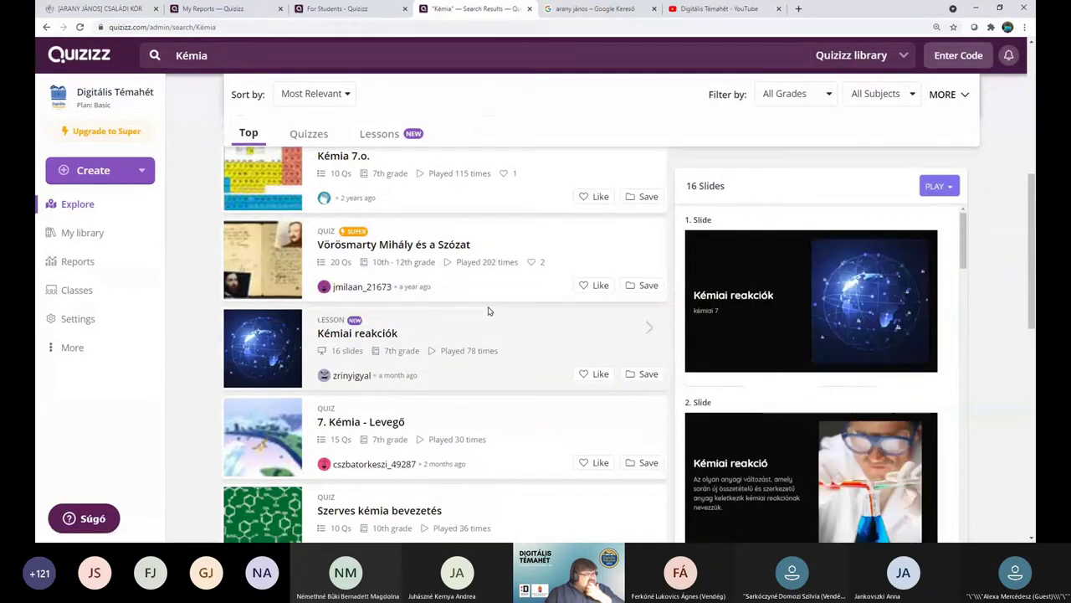
# - Browse further down the "Kémia" search results, previewing the "Számítások" lesson and the "Kémia - az izotóp" and "2019/2020 kémia érettségi" quizzes
pyautogui.scroll(-3, 490, 311)
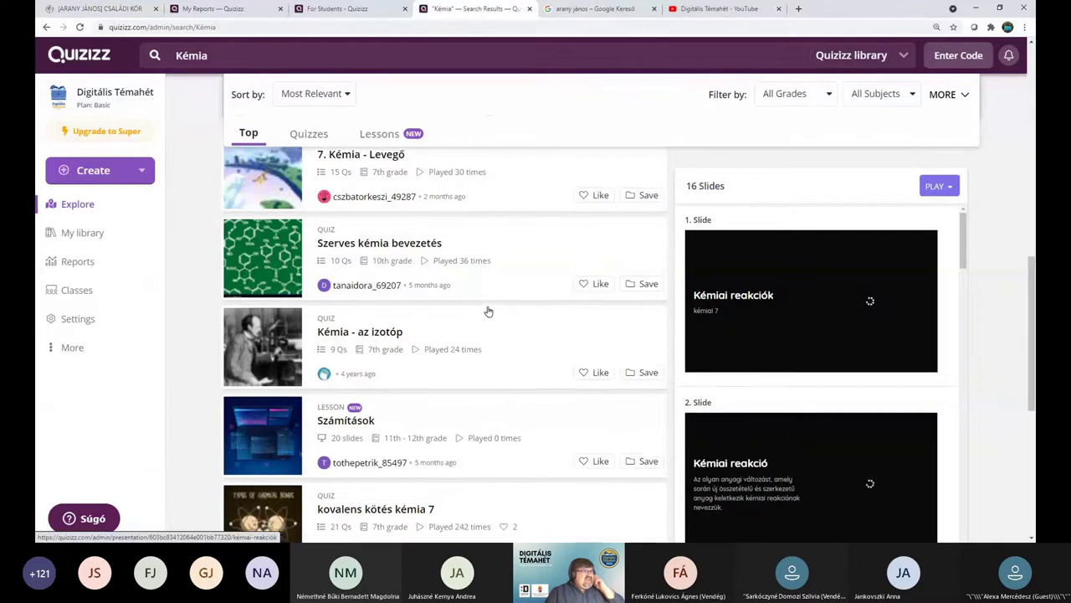
pyautogui.scroll(-1, 489, 311)
pyautogui.moveTo(530, 301)
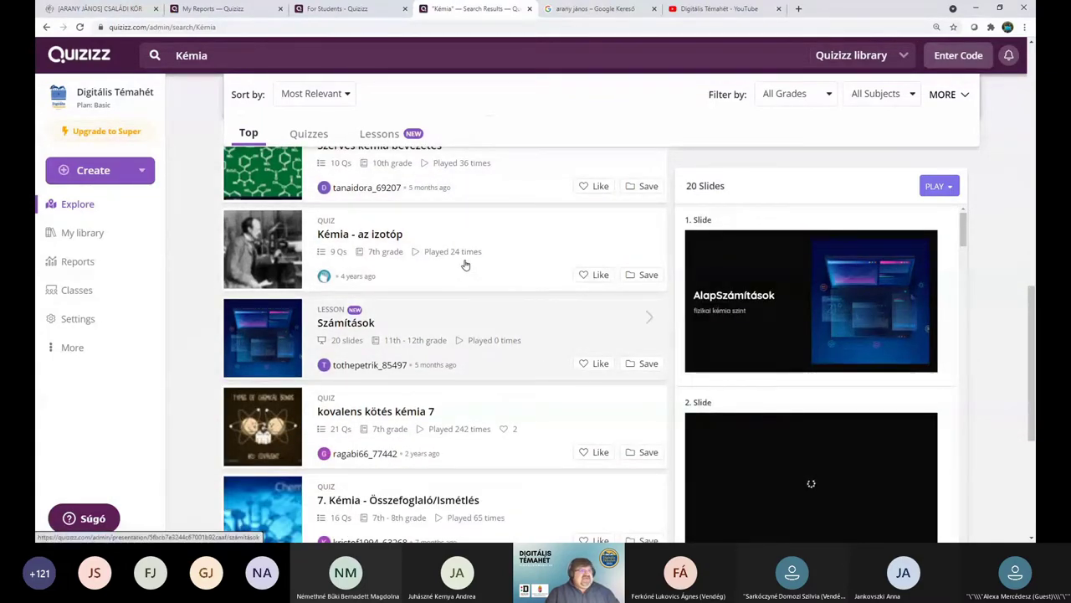
pyautogui.moveTo(465, 264)
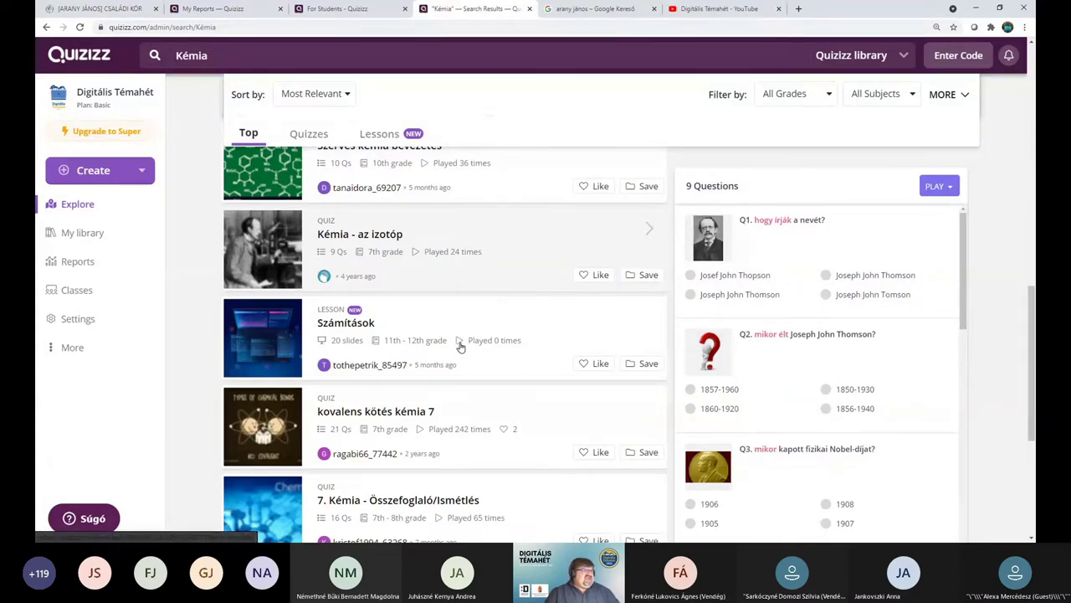
pyautogui.click(459, 356)
pyautogui.click(459, 351)
pyautogui.scroll(-3, 460, 352)
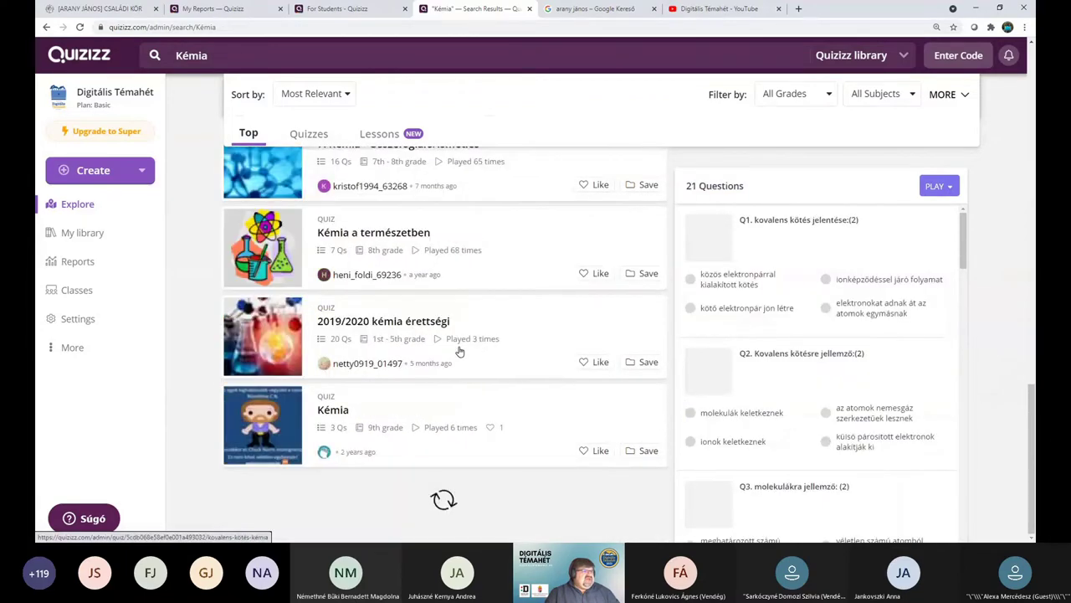
pyautogui.click(460, 351)
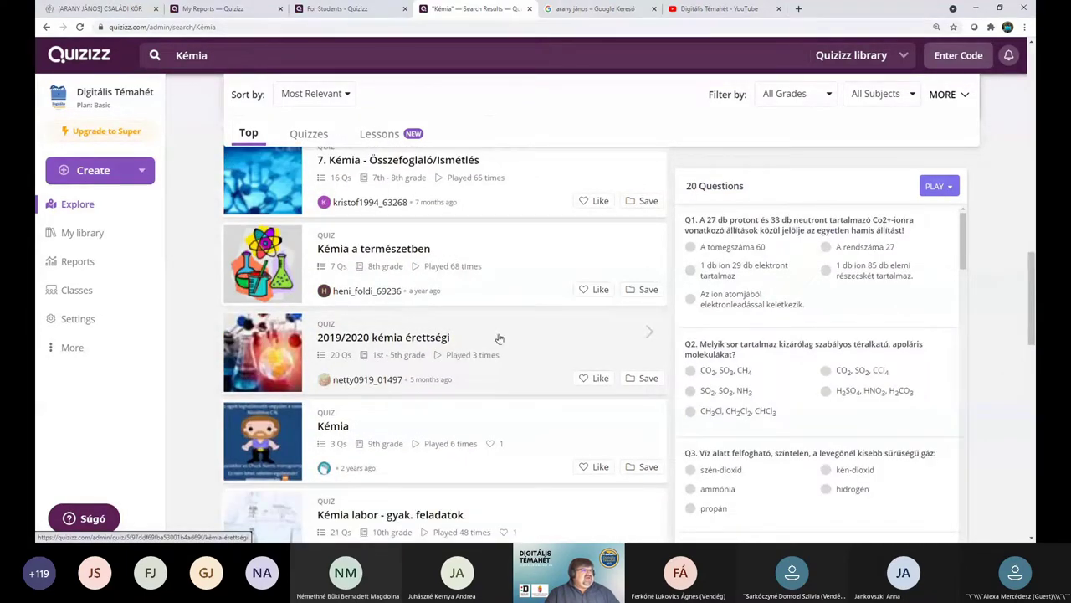
# - Look through the later "Kémia" results as far as the "2017-2018 kémia érettségi" quiz and return to the "Kémia - az izotóp" preview
pyautogui.scroll(-2, 504, 335)
pyautogui.scroll(-3, 505, 335)
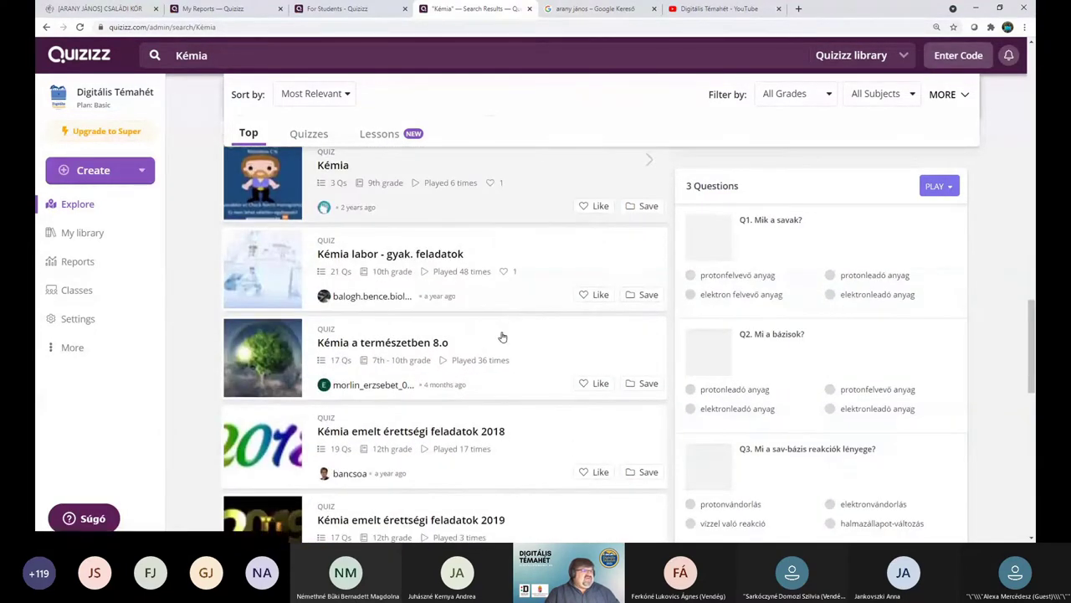
pyautogui.scroll(-2, 499, 337)
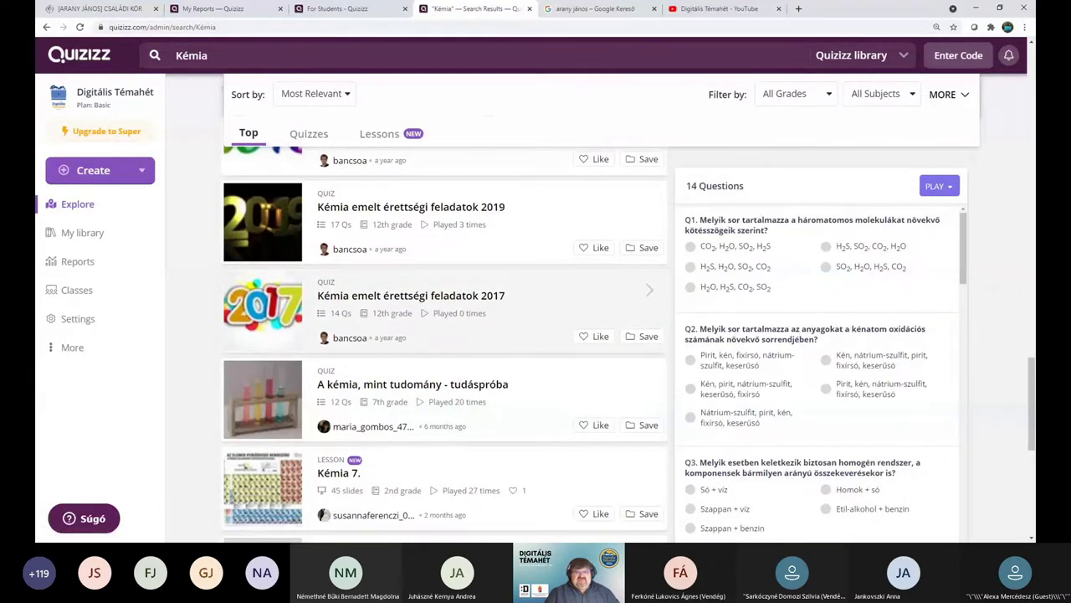
pyautogui.scroll(-3, 451, 273)
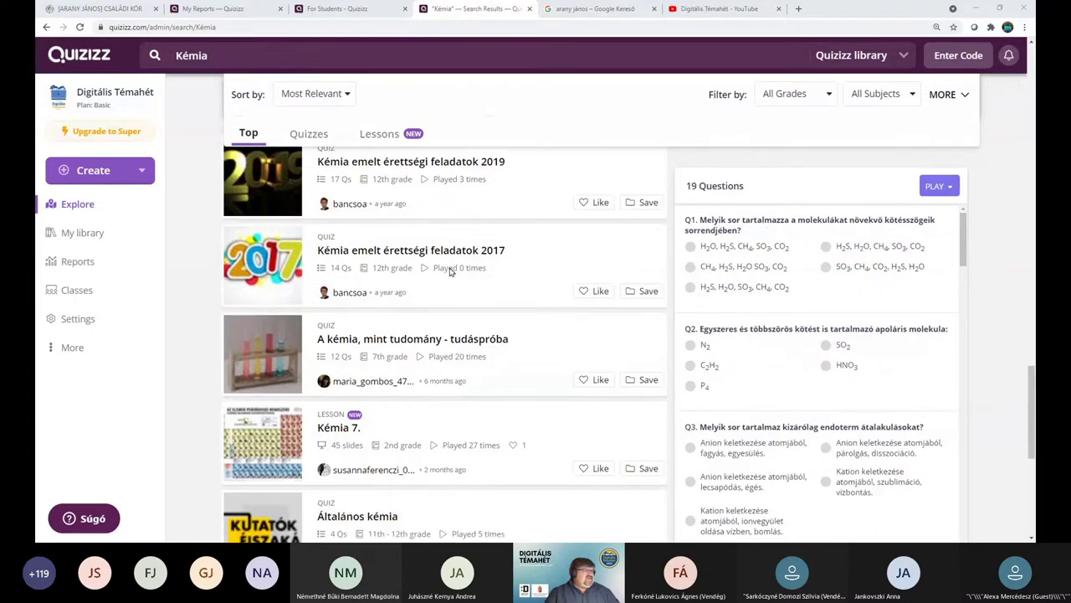
pyautogui.scroll(-2, 451, 273)
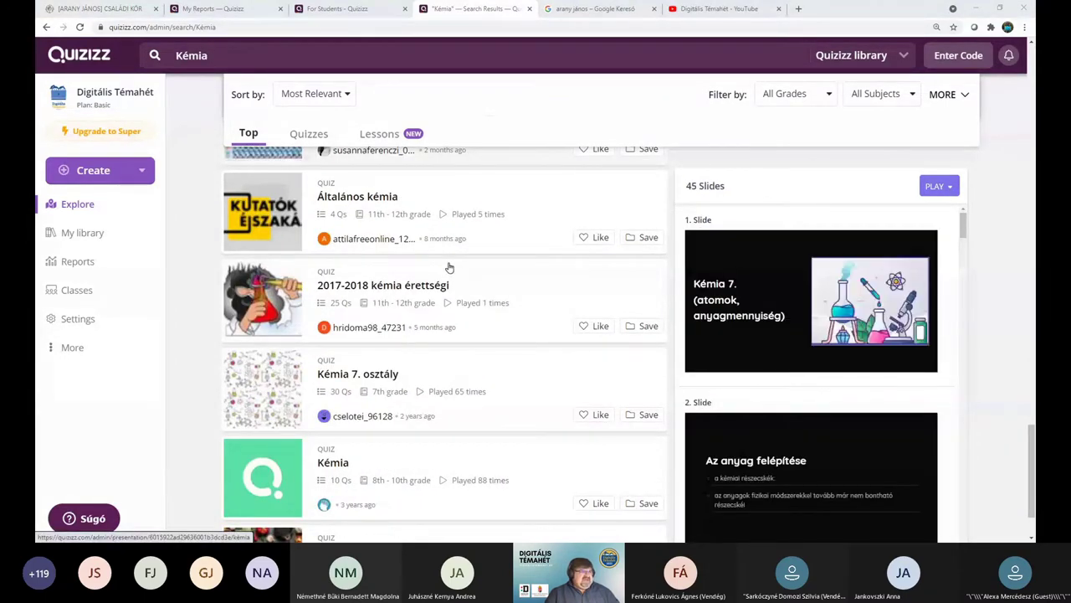
pyautogui.click(451, 261)
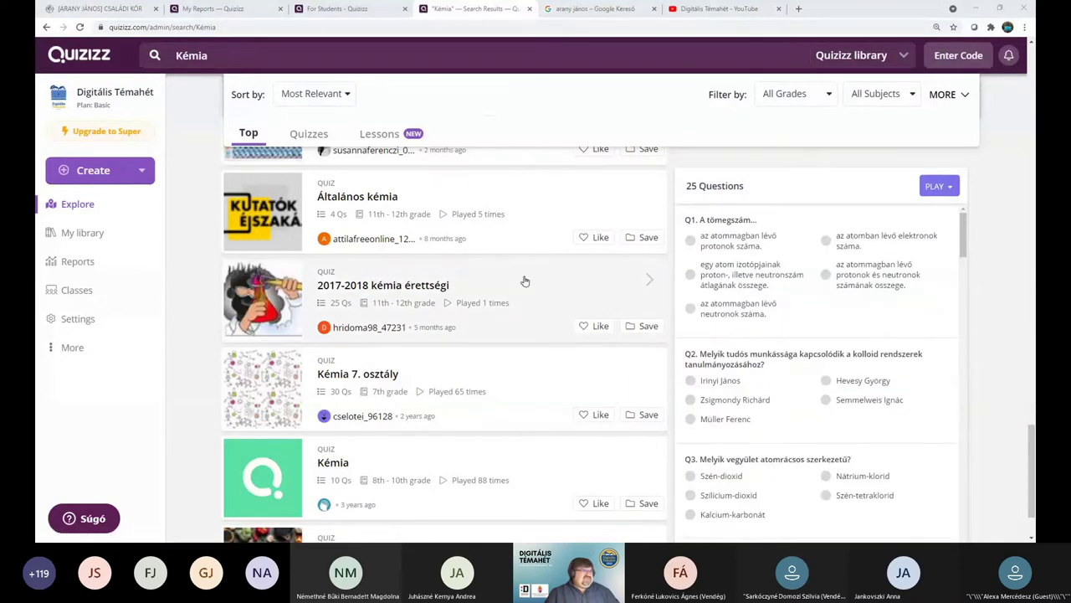
pyautogui.scroll(12, 528, 310)
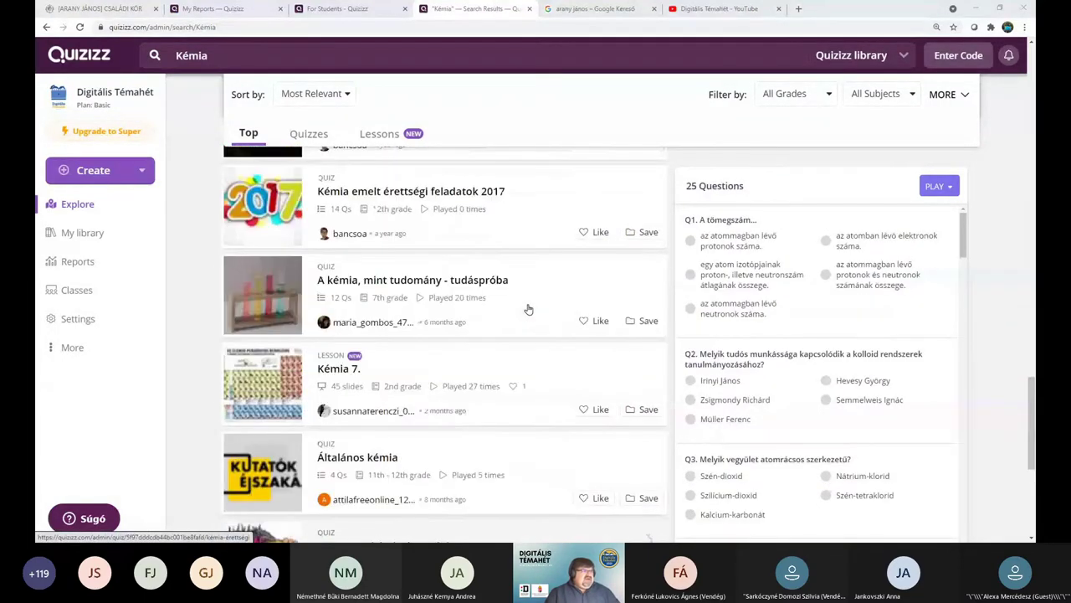
pyautogui.scroll(5, 525, 311)
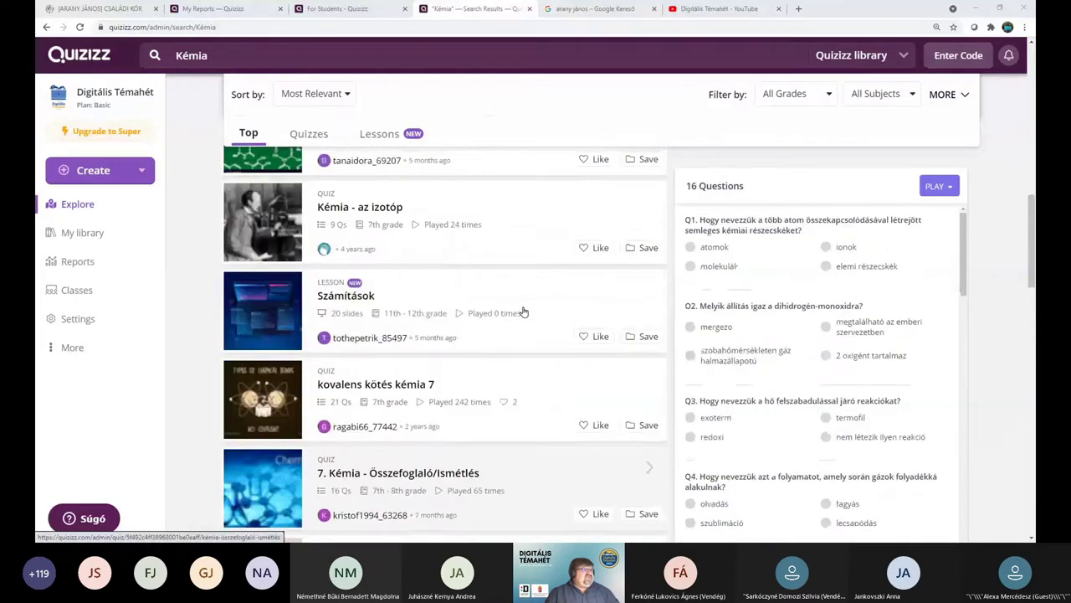
pyautogui.click(523, 312)
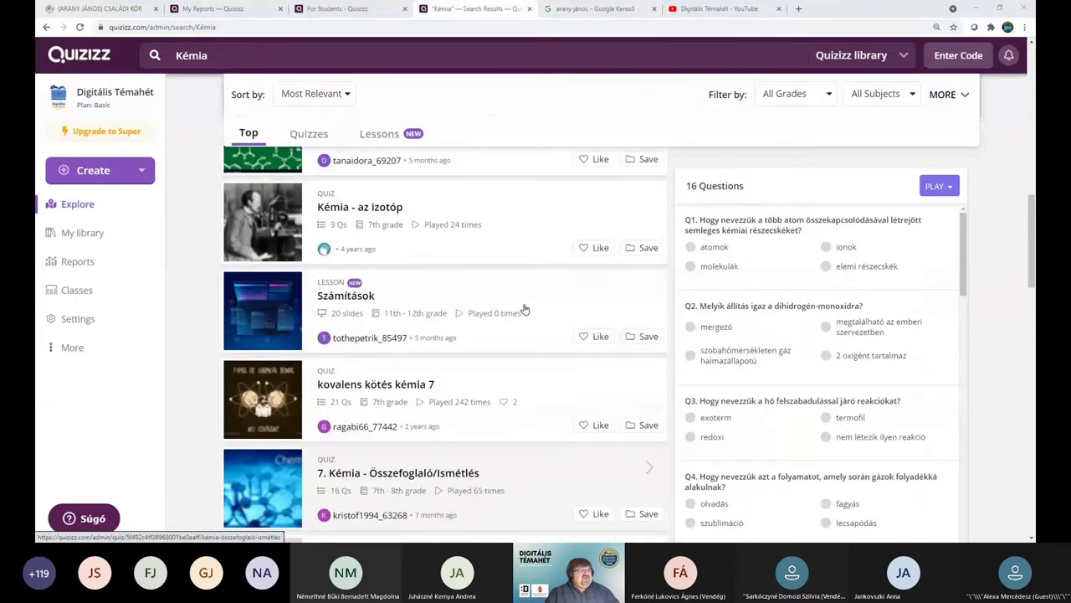
pyautogui.click(338, 203)
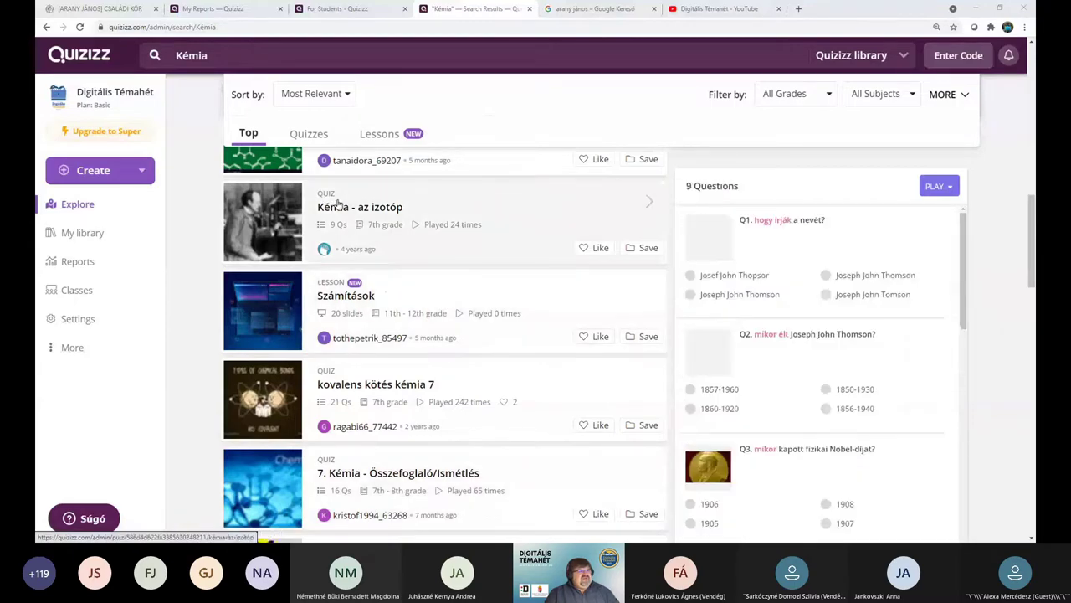
# - Preview the "Számítások" lesson for 11th - 12th grade and look through its slides to the last one
pyautogui.click(400, 302)
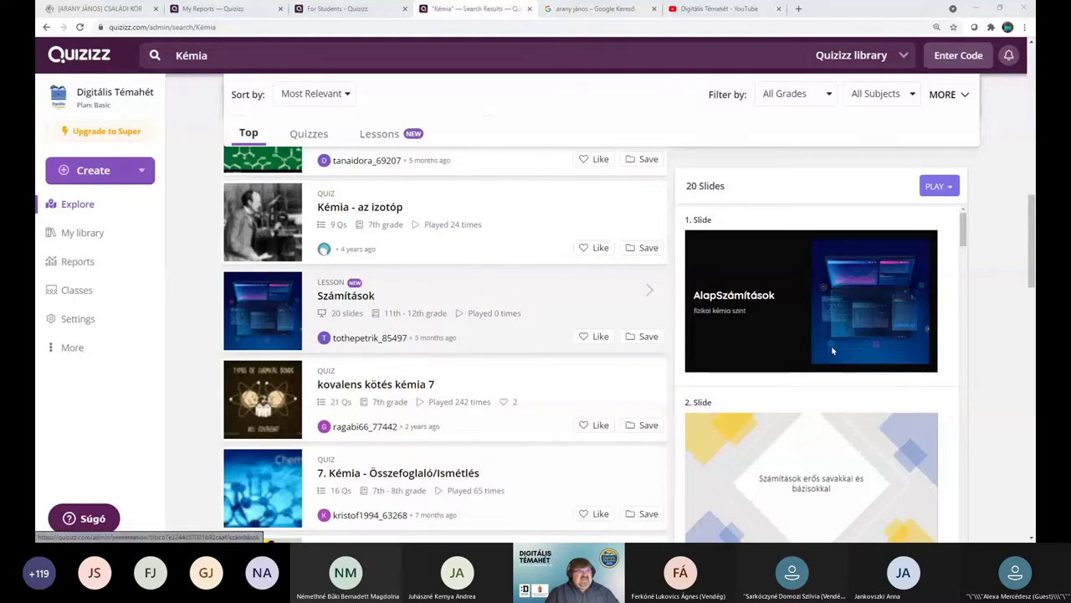
pyautogui.scroll(-4, 833, 352)
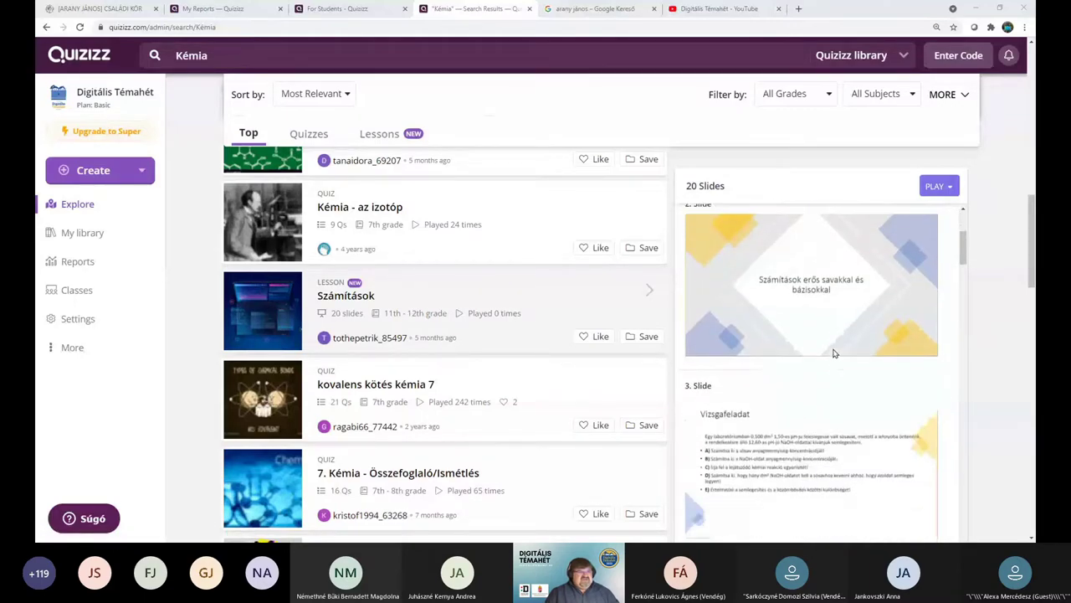
pyautogui.scroll(-2, 833, 353)
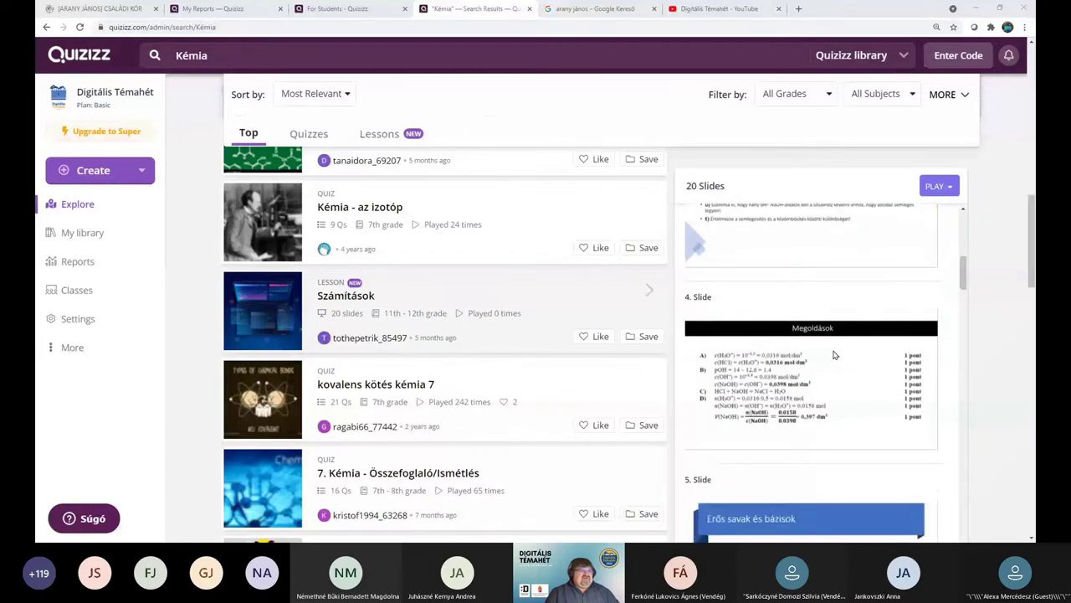
pyautogui.scroll(-4, 833, 355)
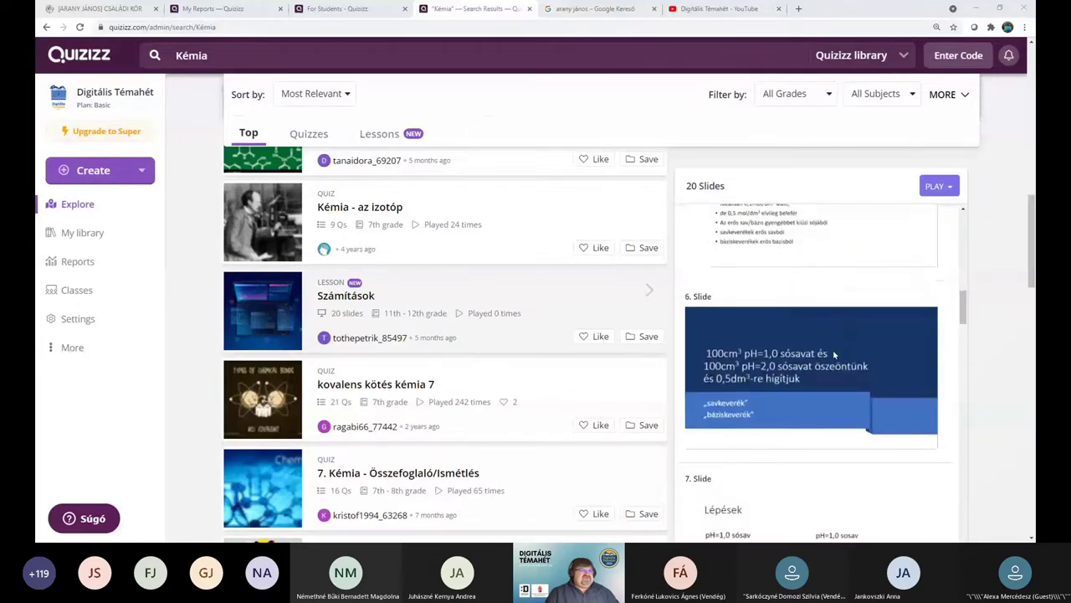
pyautogui.scroll(-2, 833, 355)
pyautogui.scroll(-2, 833, 355)
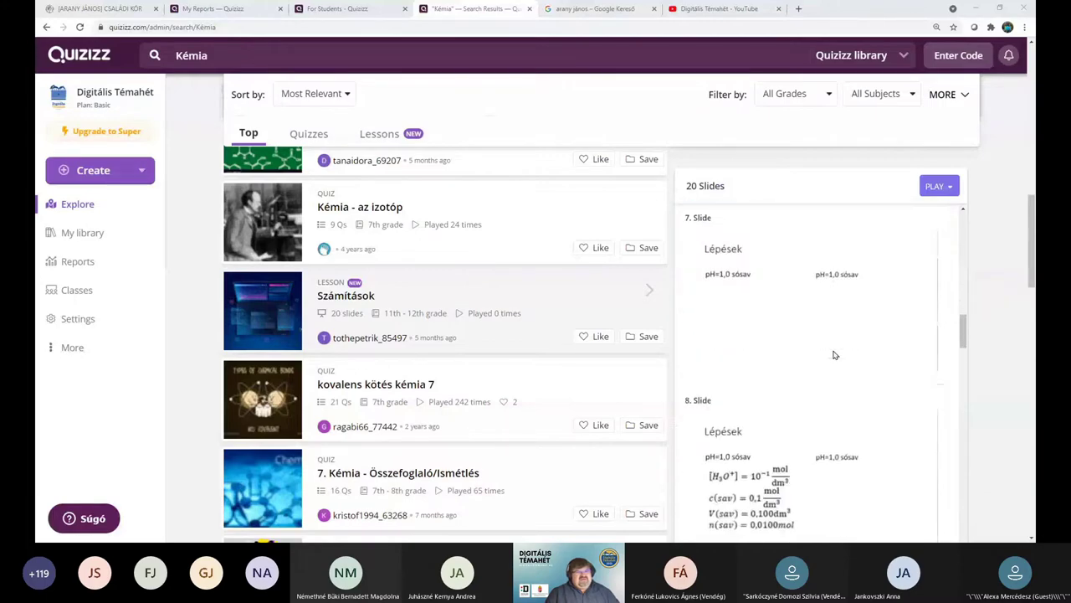
pyautogui.scroll(-5, 834, 355)
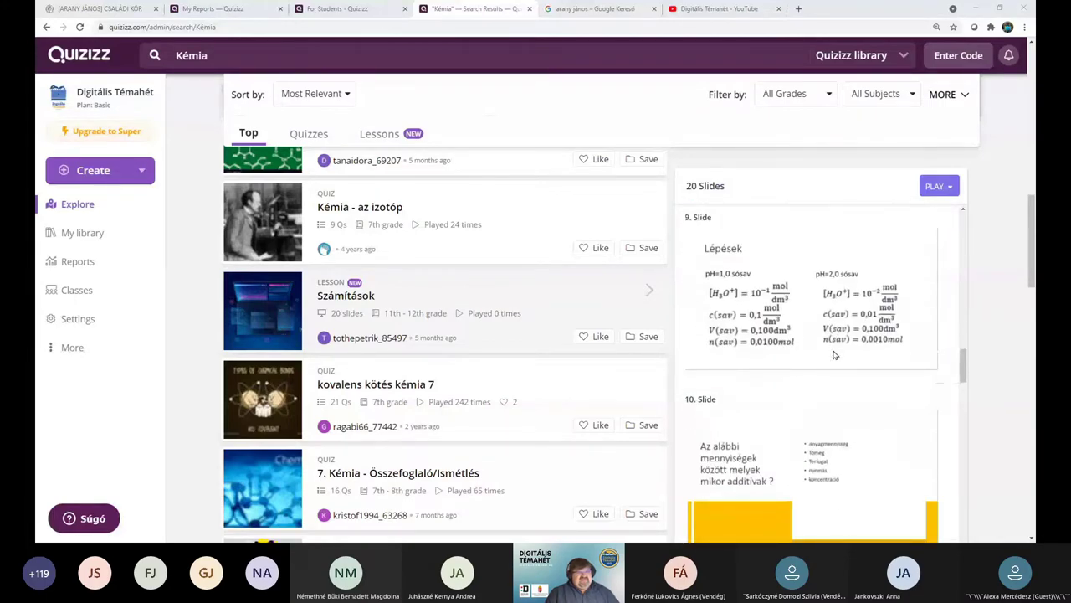
pyautogui.scroll(-2, 834, 355)
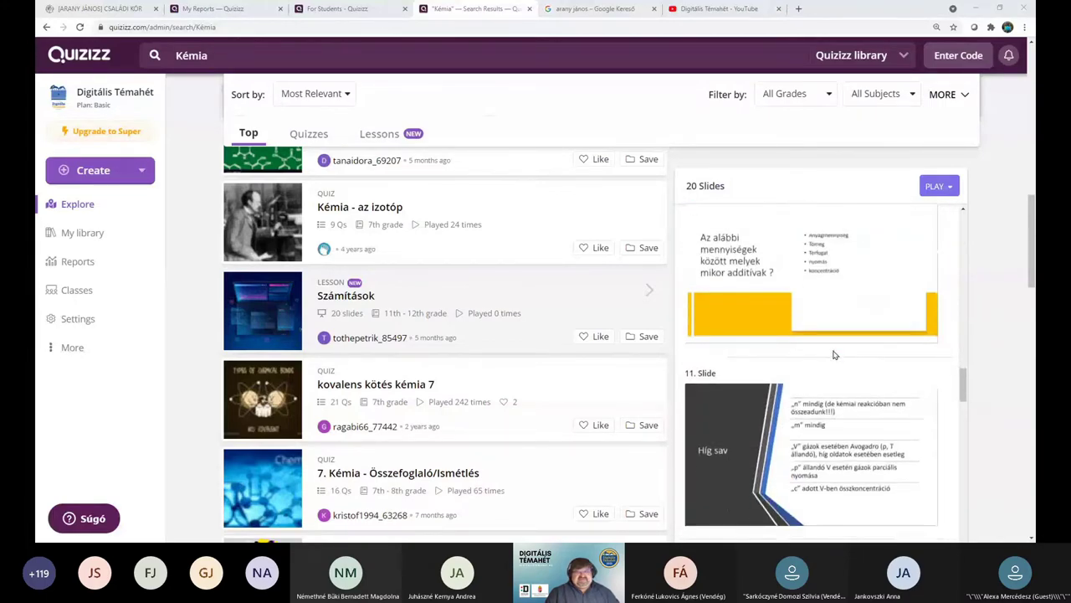
pyautogui.scroll(-5, 833, 355)
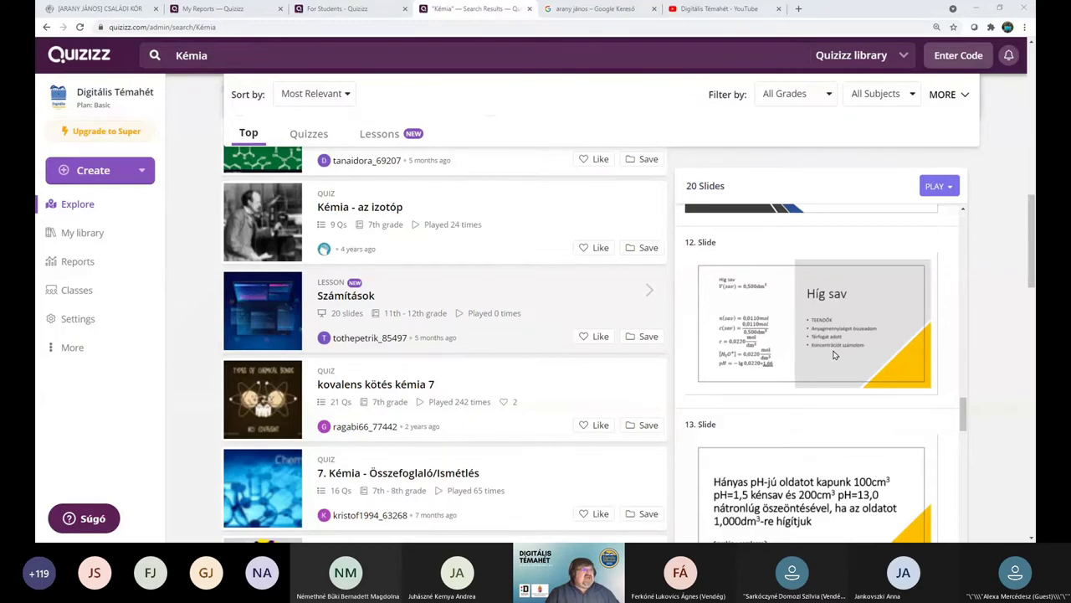
pyautogui.scroll(-5, 833, 355)
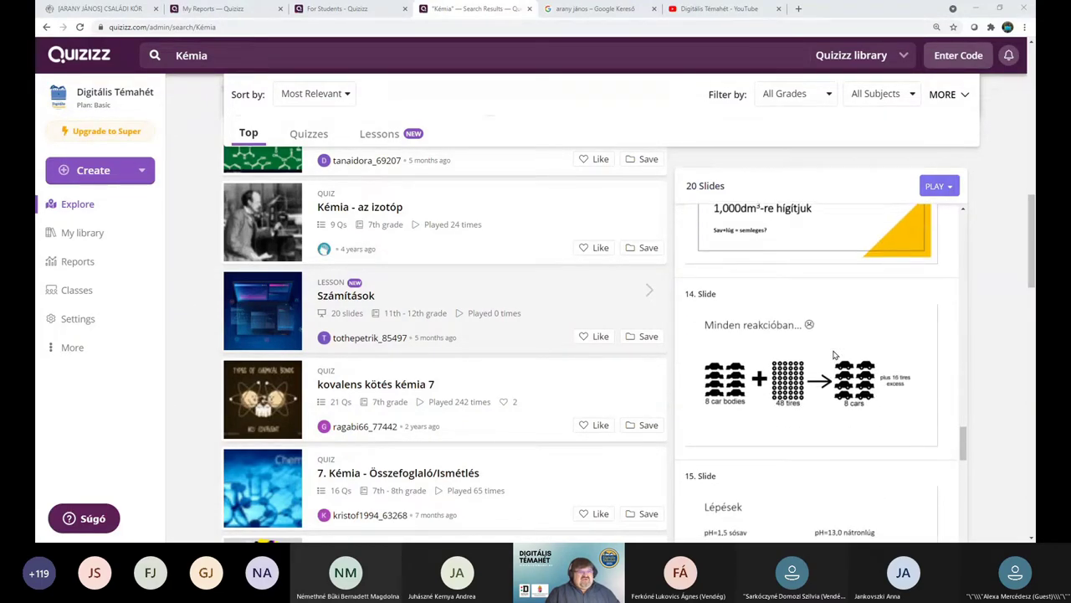
pyautogui.scroll(-3, 833, 355)
pyautogui.scroll(-5, 834, 355)
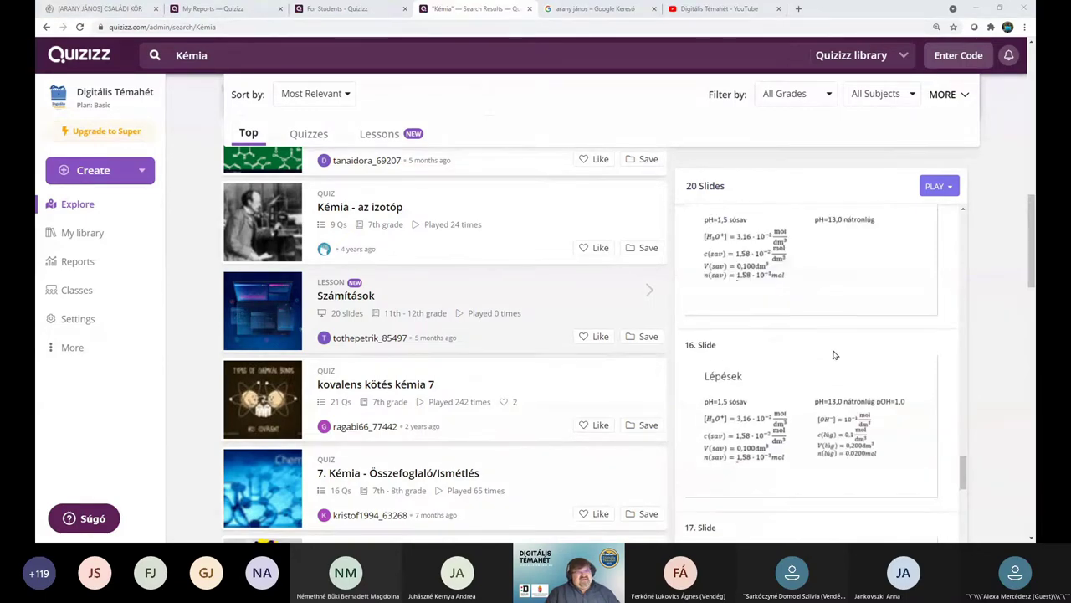
pyautogui.scroll(-5, 833, 355)
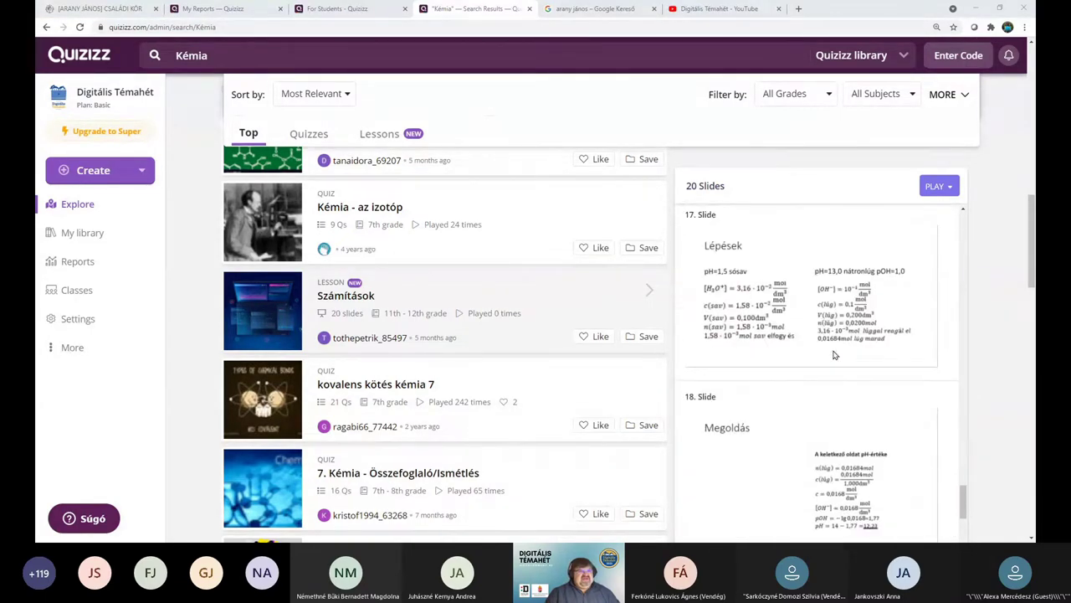
pyautogui.scroll(-3, 834, 355)
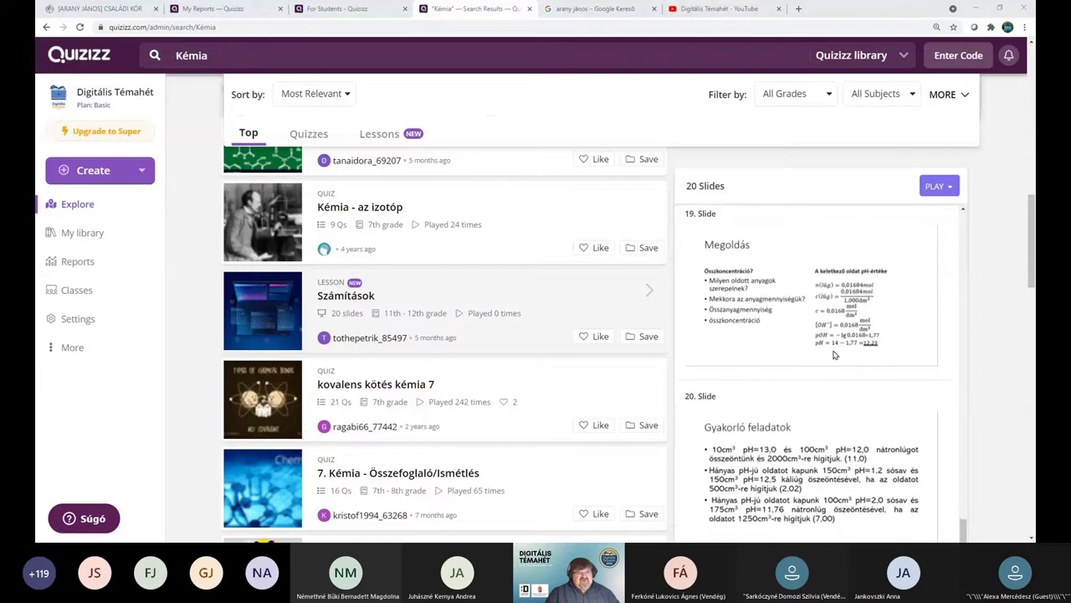
pyautogui.scroll(-2, 834, 355)
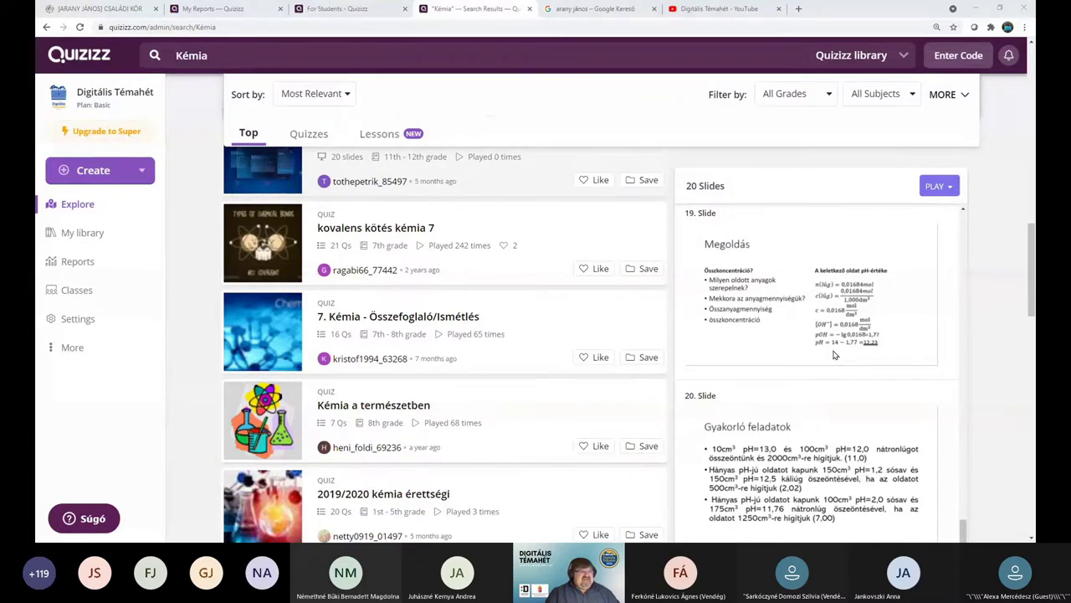
pyautogui.scroll(3, 833, 355)
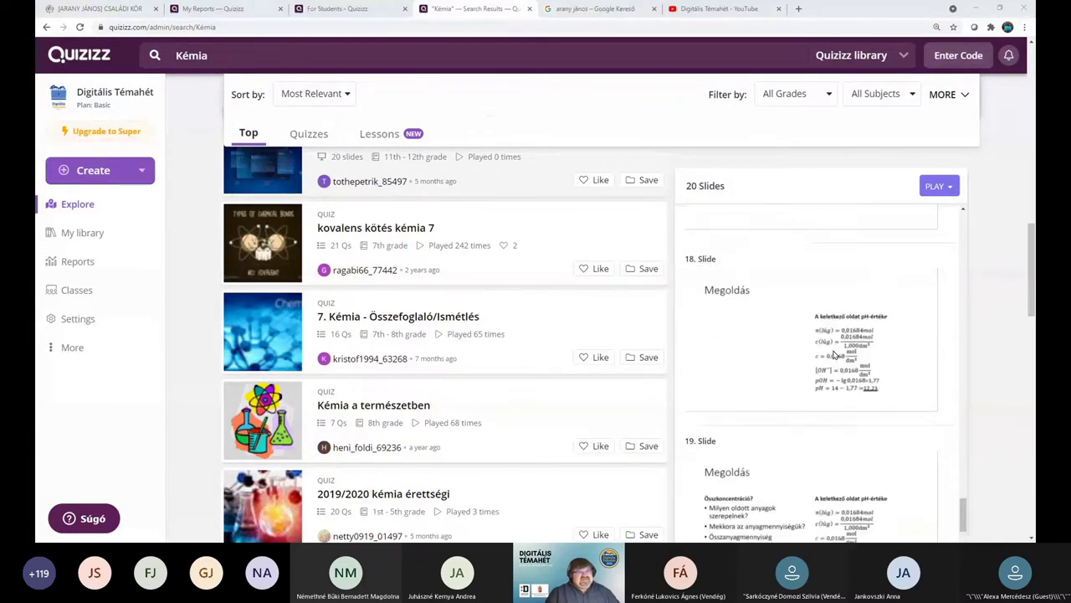
pyautogui.scroll(1, 636, 342)
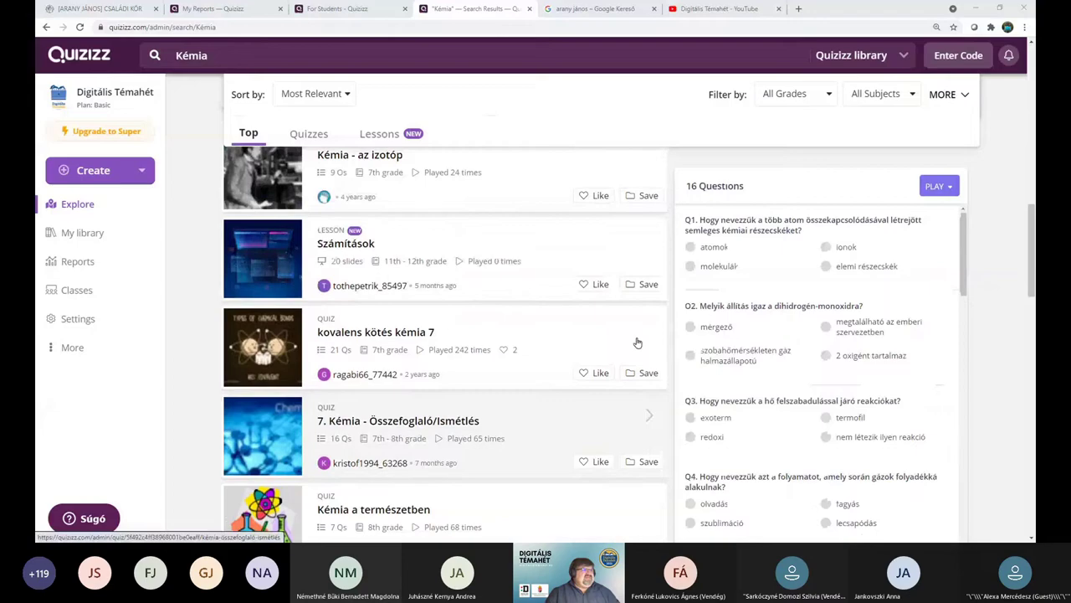
# - Return to the start of the "Kémia" results, previewing the "Kémia 7.o.", "Vörösmarty Mihály és a Szózat" and "Karácsonyi kvíz 10.b" quizzes
pyautogui.scroll(7, 581, 311)
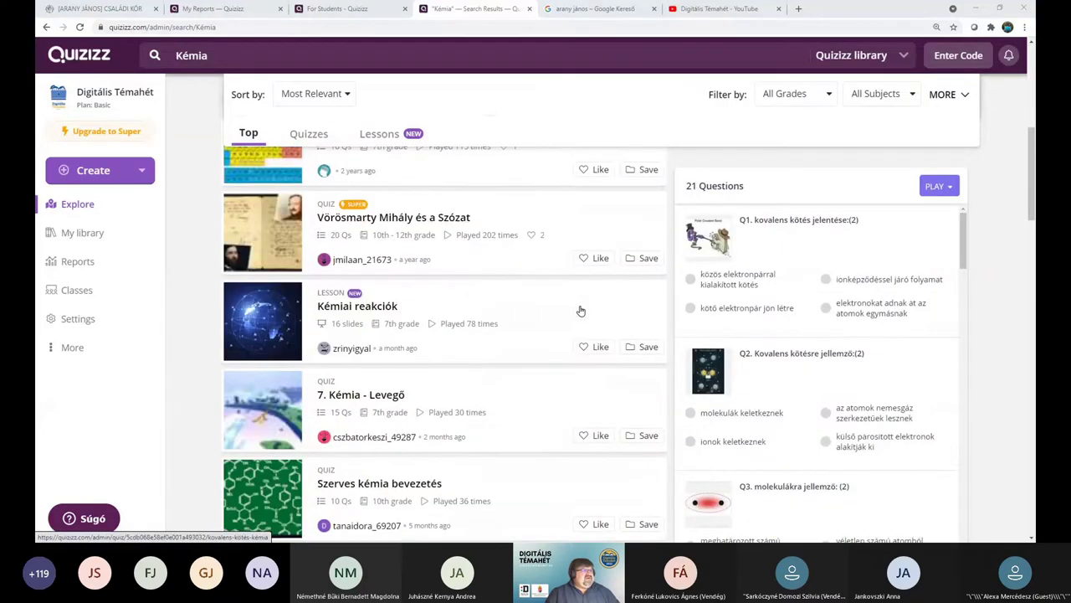
pyautogui.scroll(1, 581, 311)
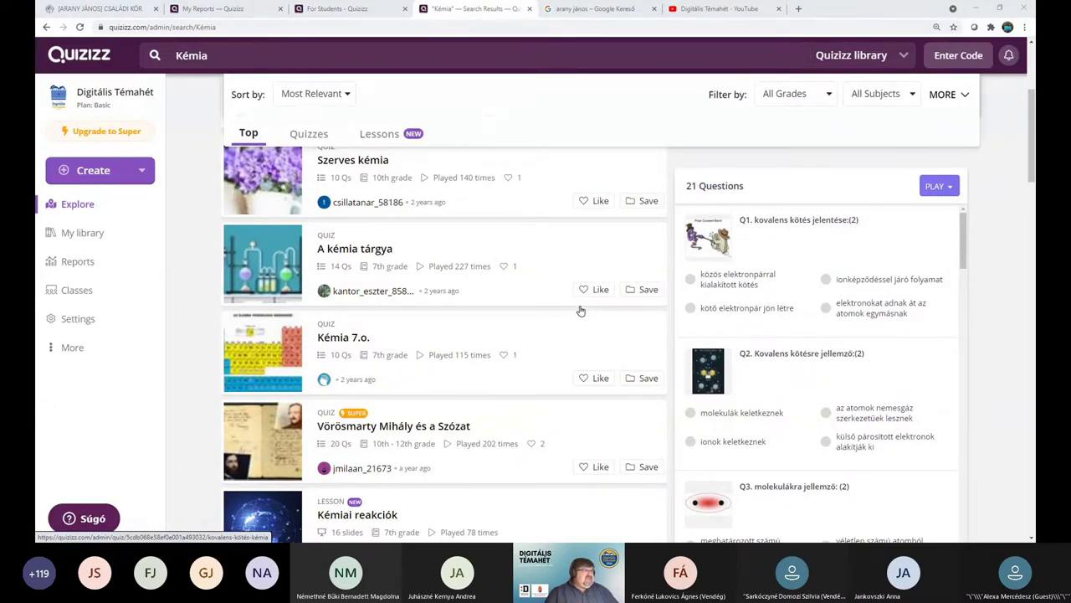
pyautogui.click(497, 329)
pyautogui.scroll(-1, 478, 337)
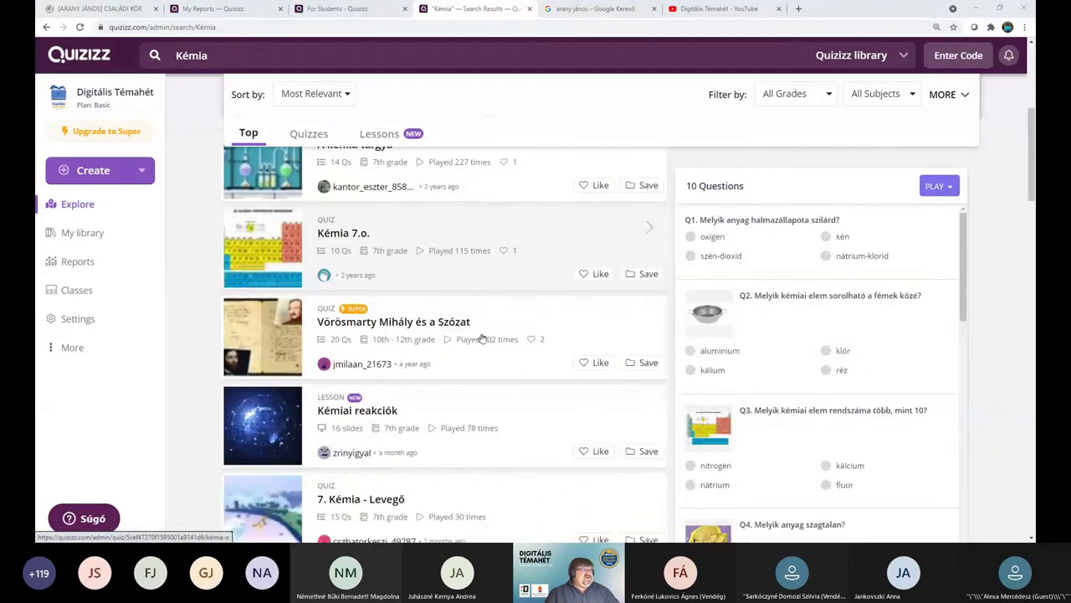
pyautogui.click(357, 332)
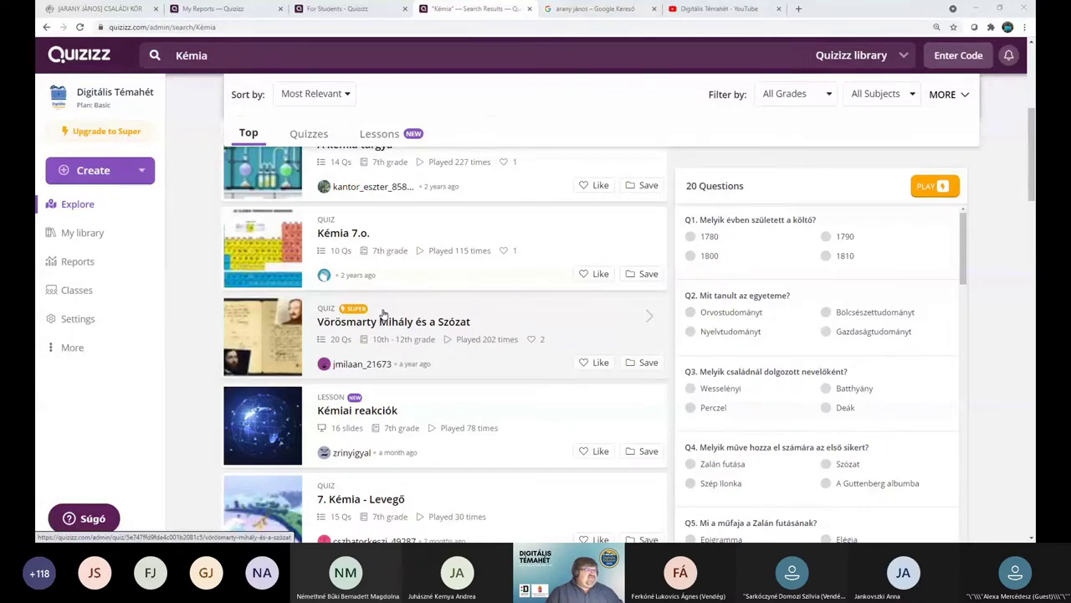
pyautogui.scroll(5, 382, 313)
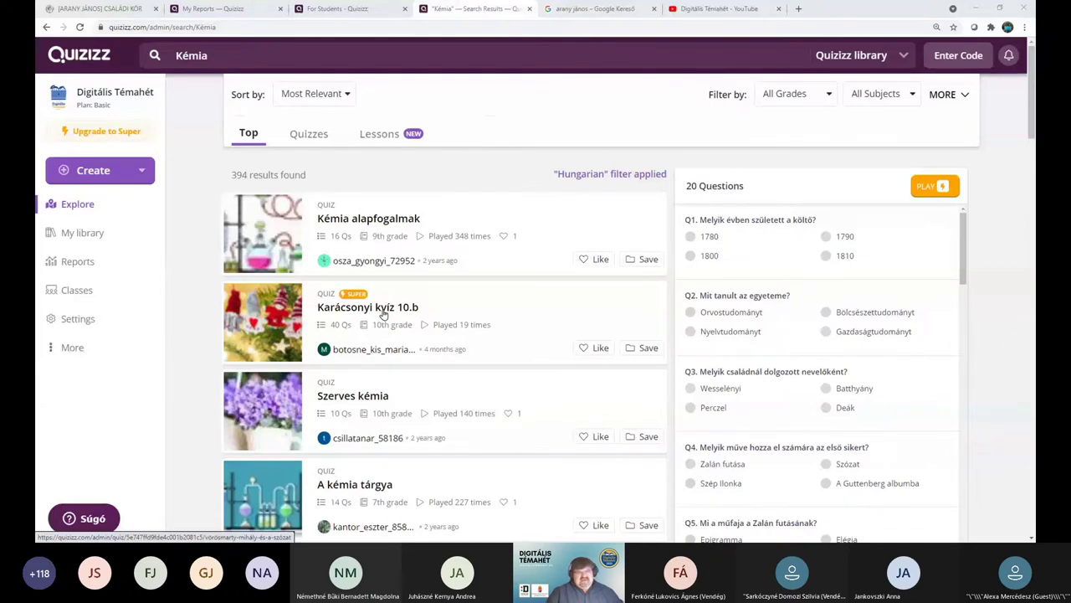
pyautogui.click(383, 313)
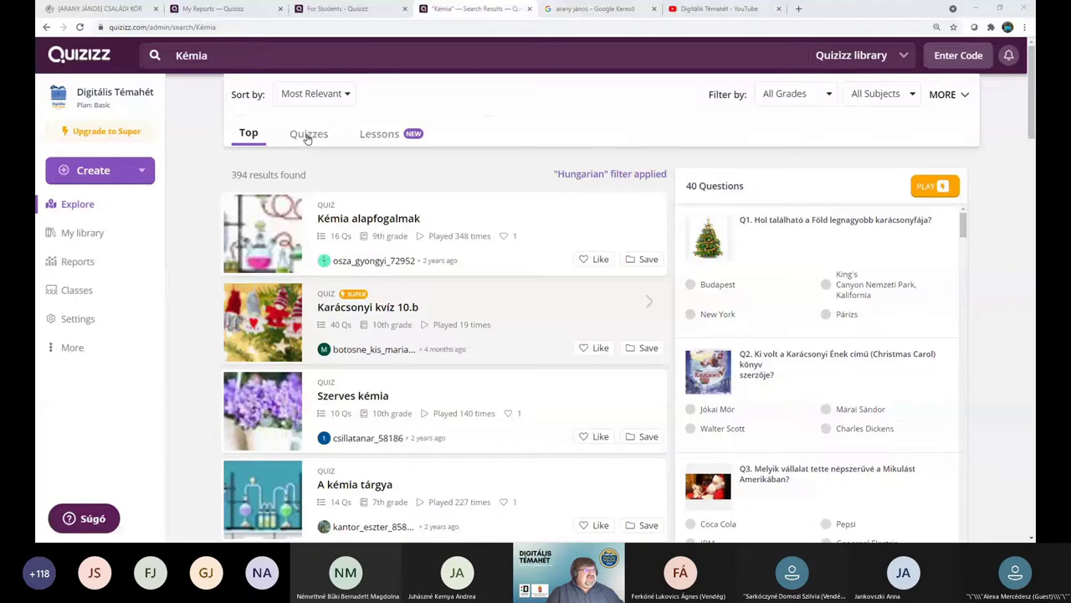
# - Narrow the "Kémia" results to lessons and examine the slides and questions of the "Kémiai reakciók" lesson preview
pyautogui.click(379, 136)
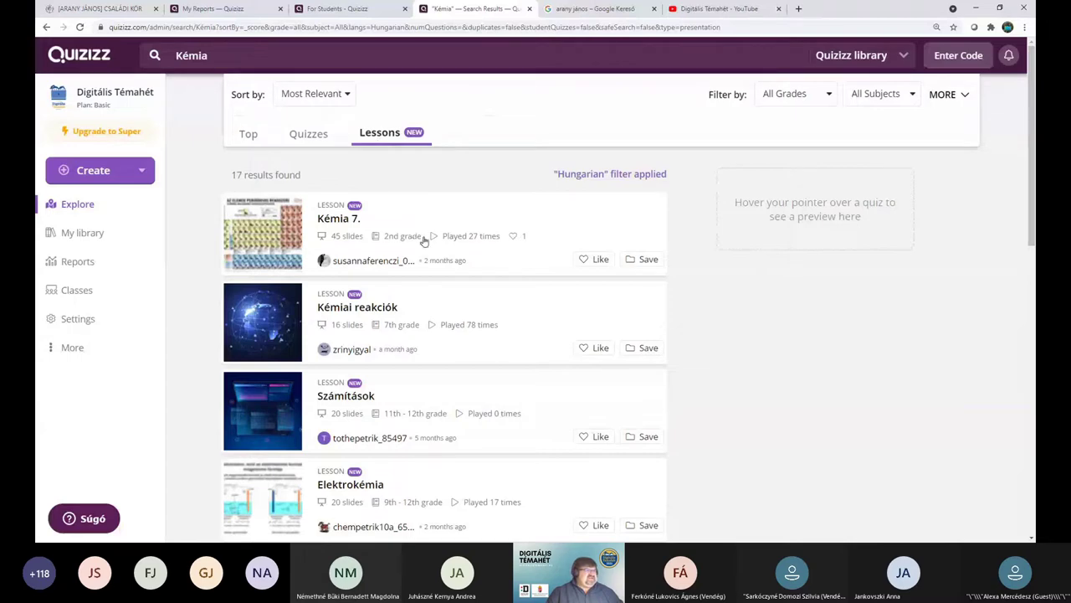
pyautogui.moveTo(437, 332)
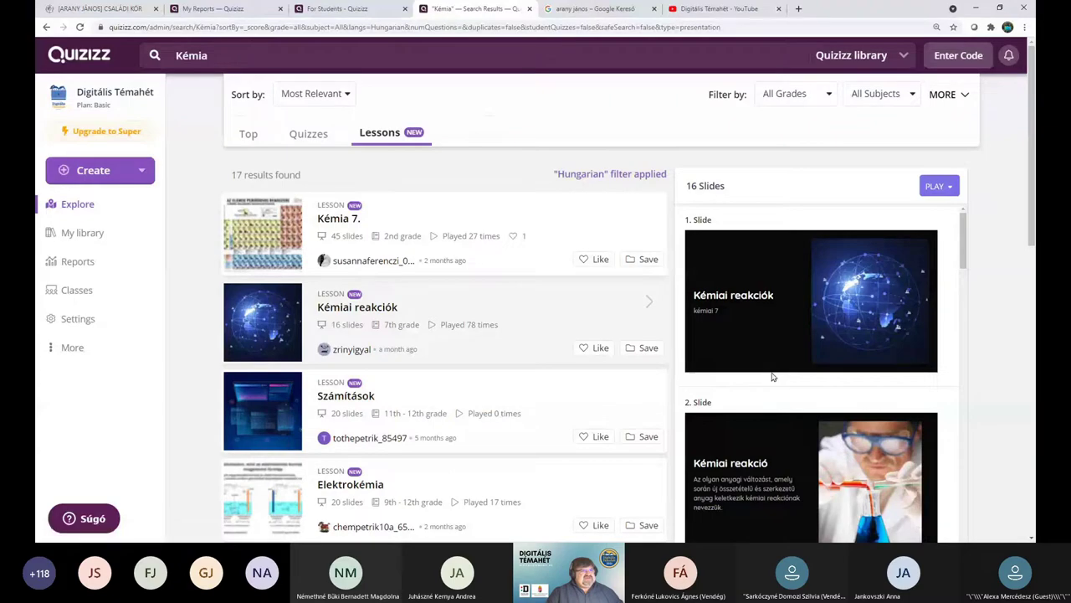
pyautogui.scroll(-2, 773, 376)
pyautogui.scroll(-5, 773, 377)
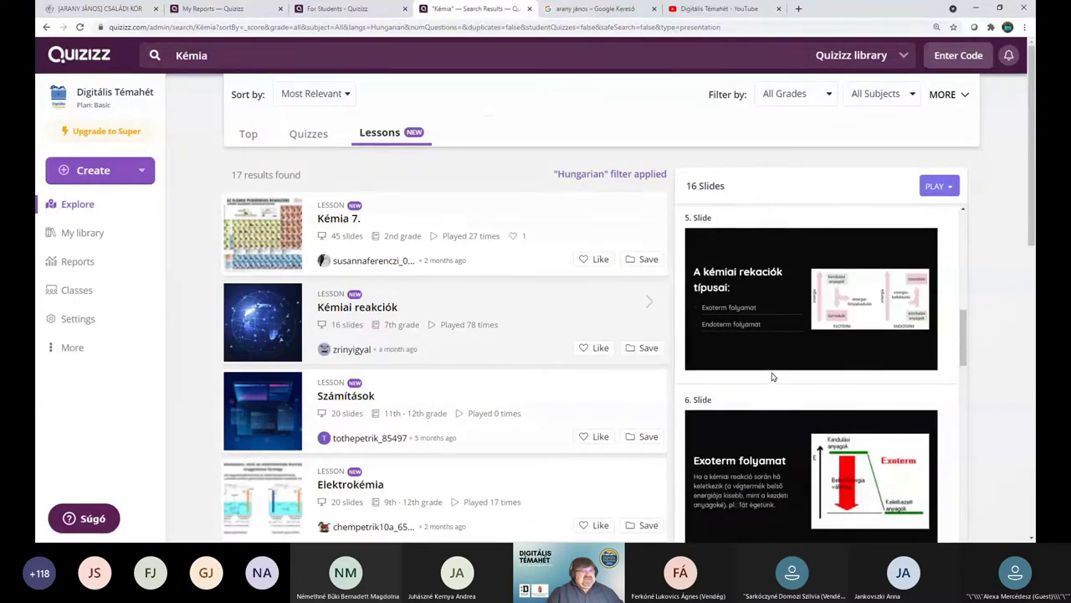
pyautogui.scroll(3, 773, 376)
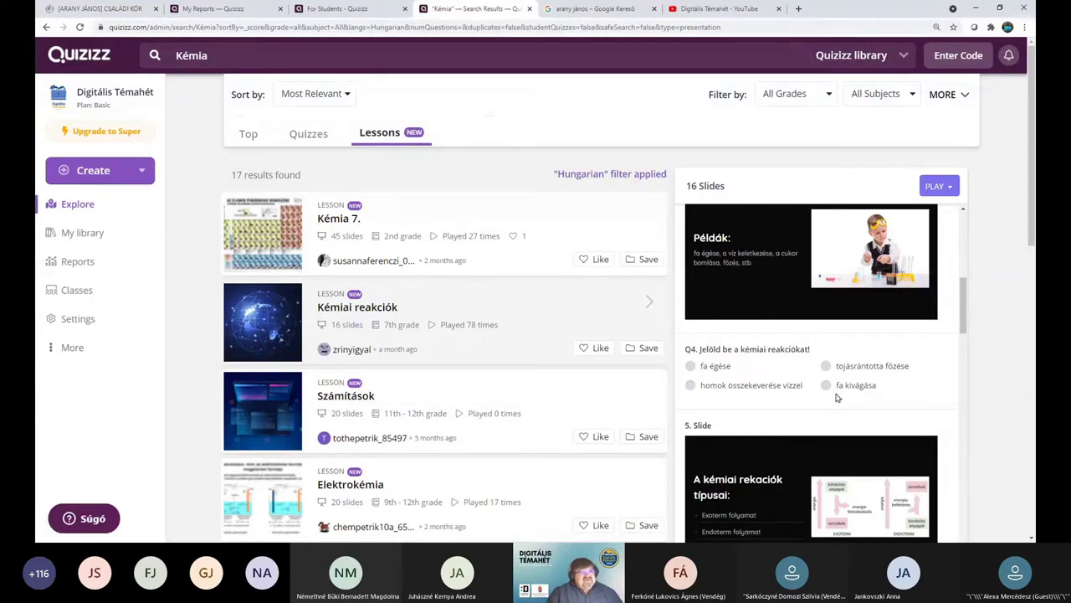
pyautogui.scroll(-5, 836, 396)
pyautogui.scroll(-3, 835, 395)
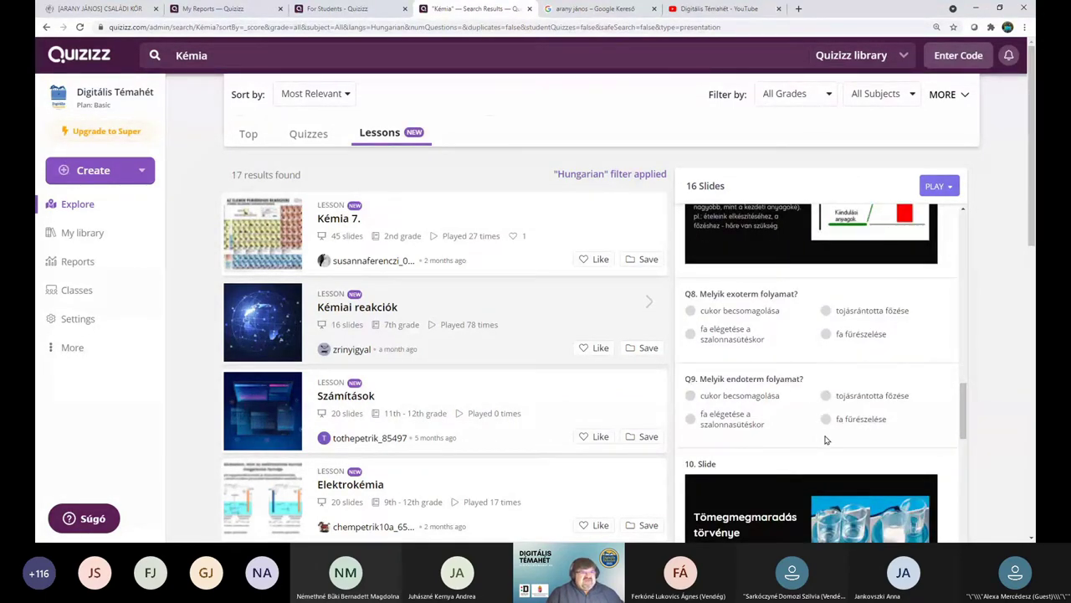
pyautogui.scroll(3, 824, 440)
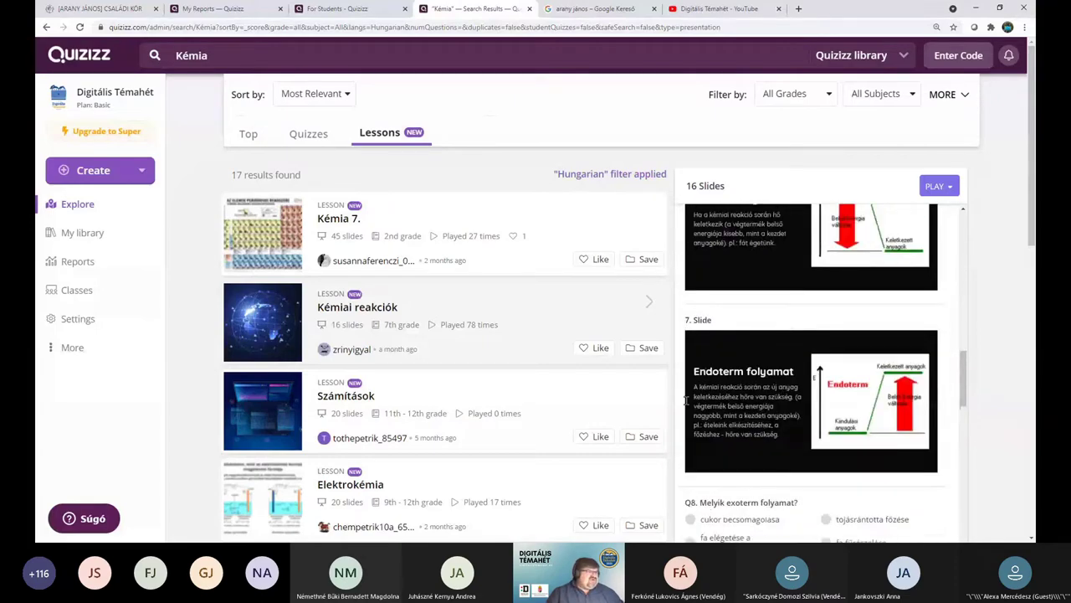
# - Compare the previews of the "Számítások" and "Kémiai reakciók" lessons
pyautogui.click(548, 370)
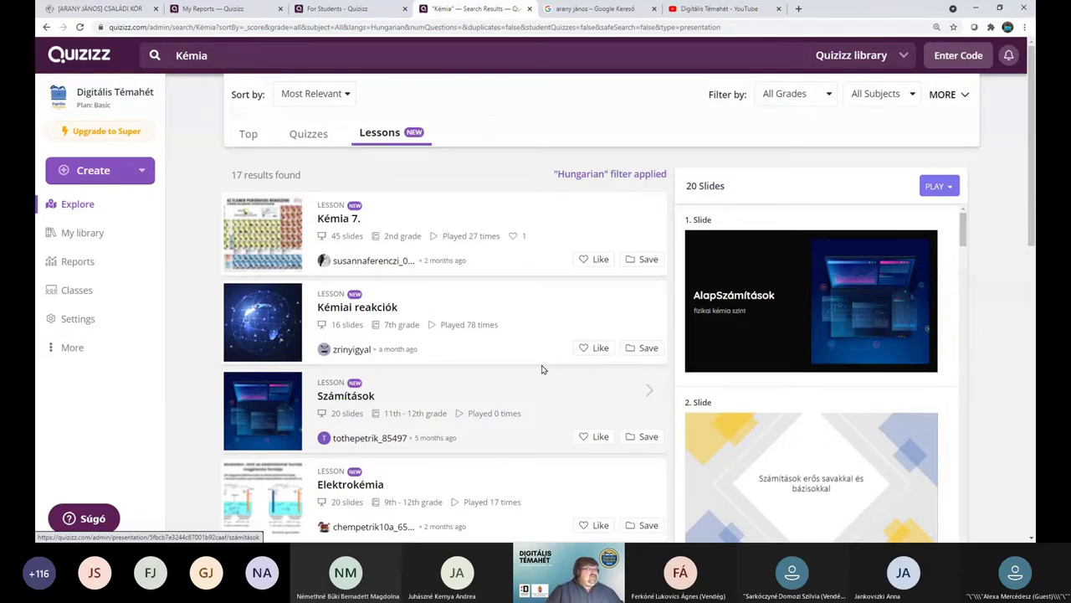
pyautogui.click(493, 362)
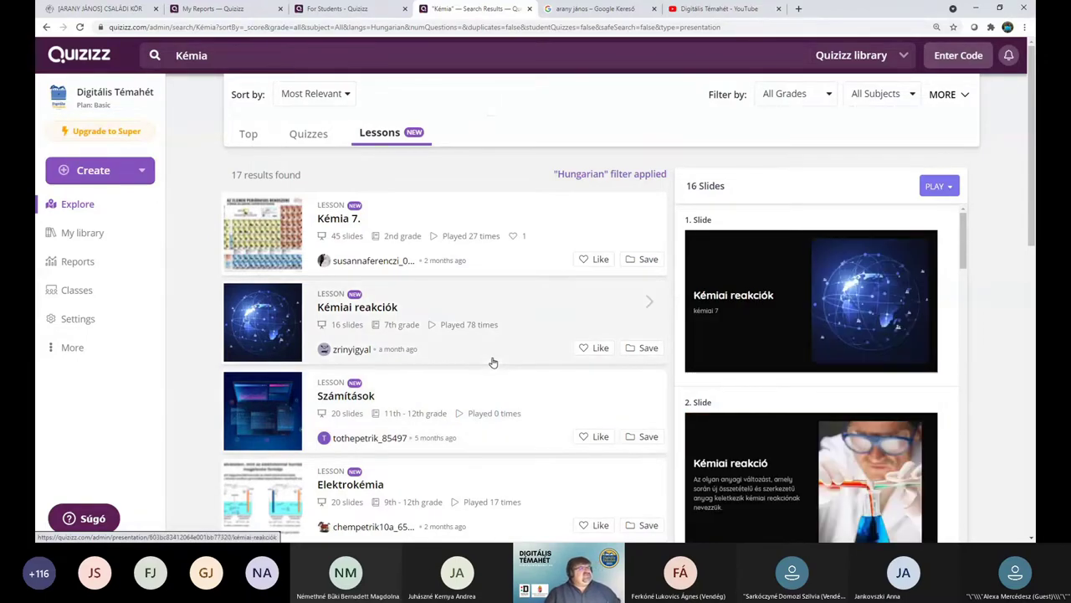
pyautogui.click(515, 399)
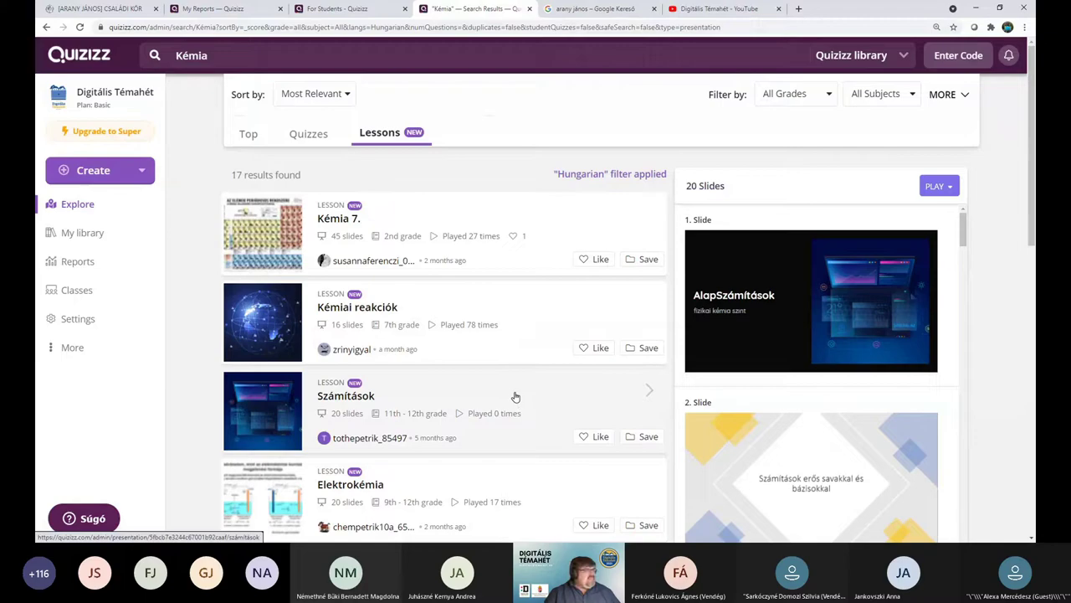
pyautogui.click(561, 315)
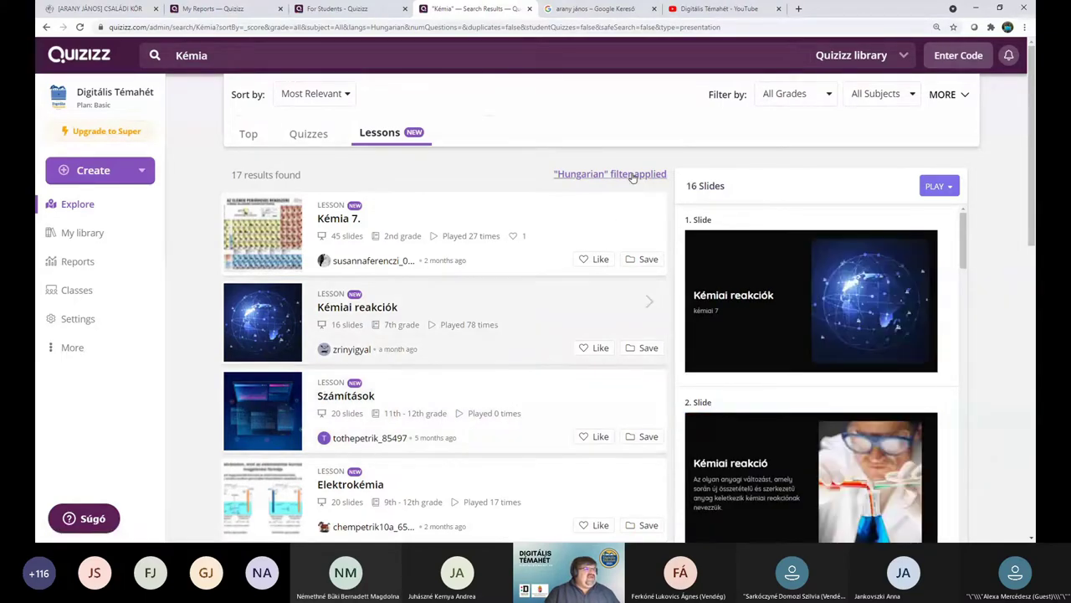
# - Review the language filter of the lesson results, reapply it with Hungarian selected and preview the "Kémiai reakciók" lesson
pyautogui.click(633, 175)
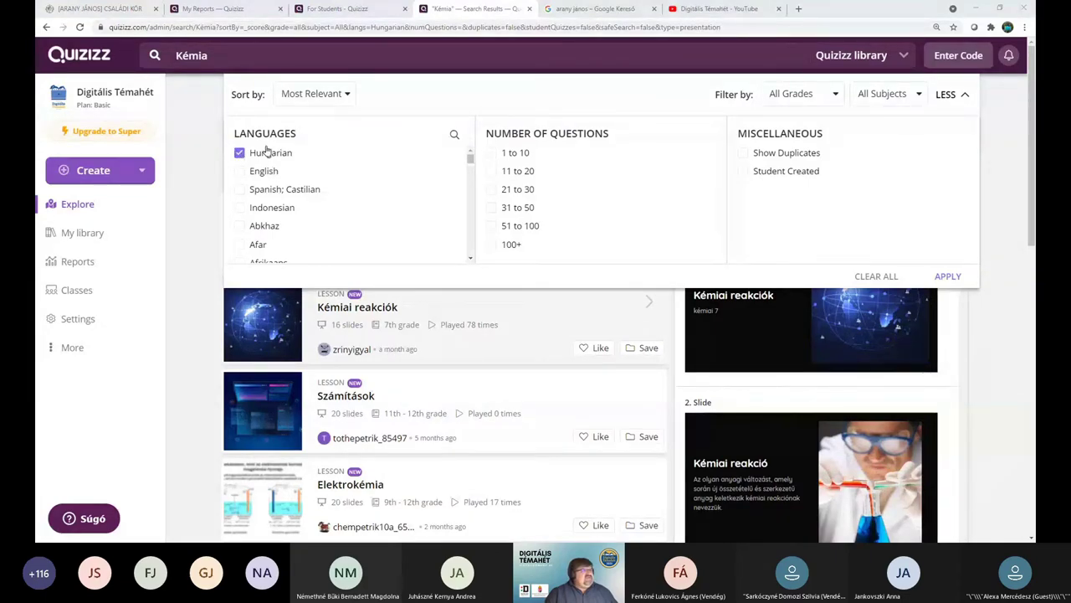
pyautogui.click(952, 282)
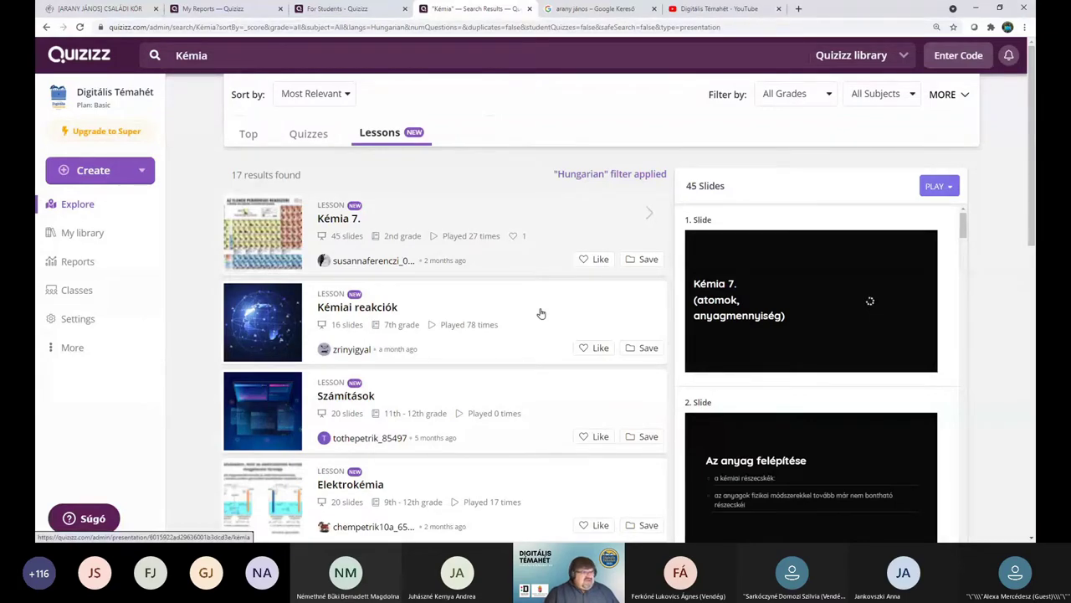
pyautogui.click(541, 313)
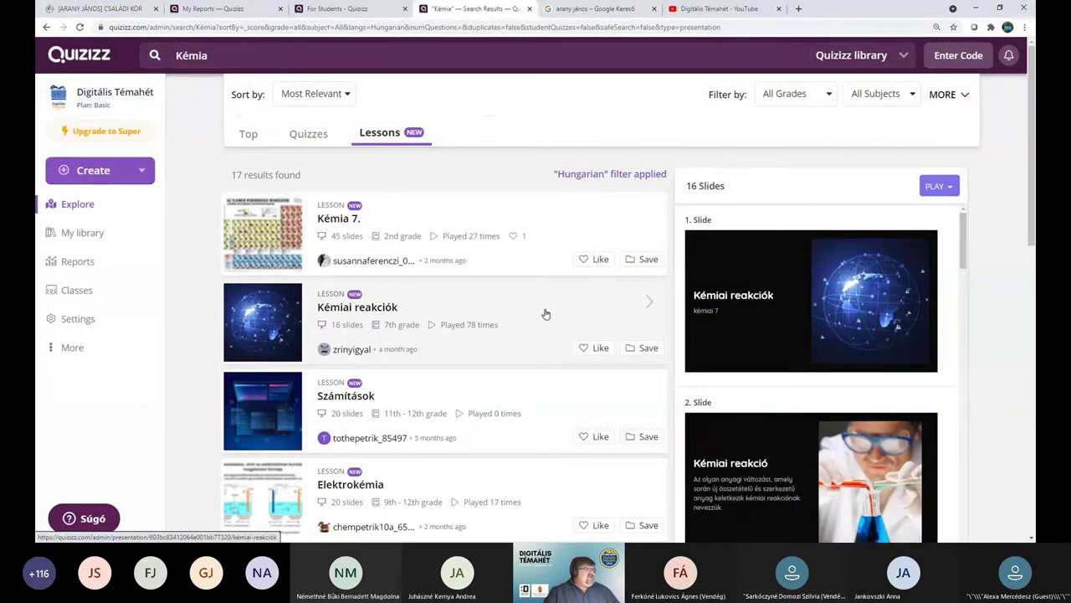
# - View the web page with Arany János's poem "Családi kör" and return to the Quizizz lesson results
pyautogui.click(122, 12)
pyautogui.click(425, 28)
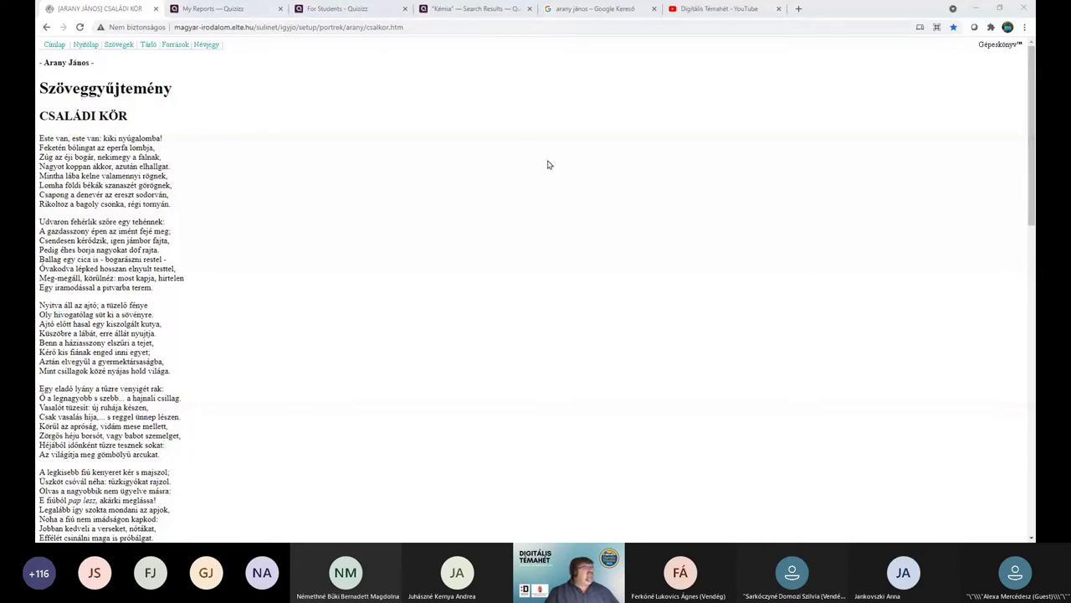
pyautogui.click(489, 8)
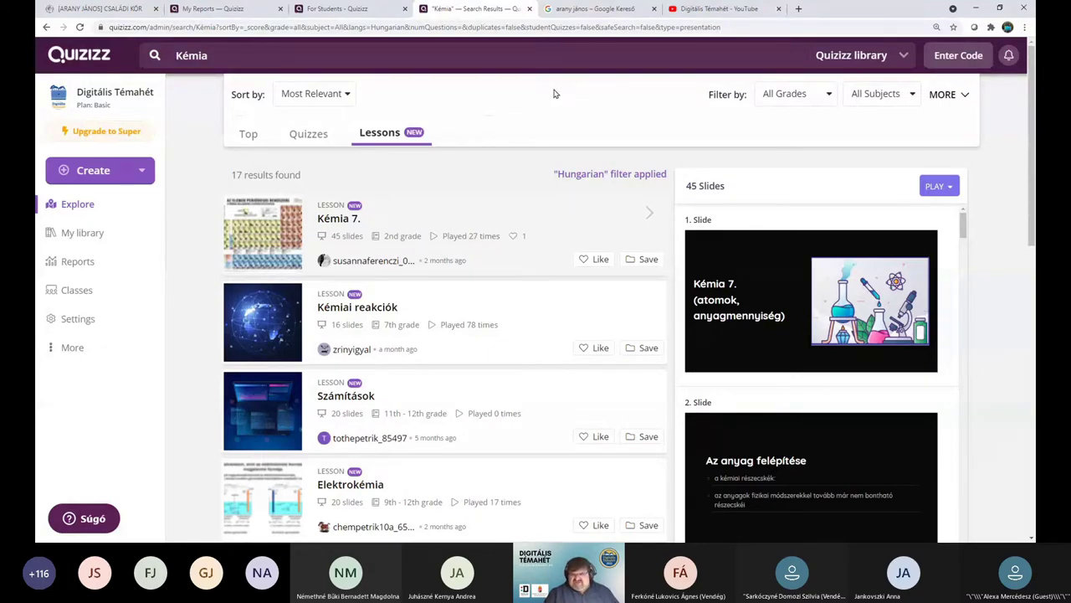
# - Start creating a new quiz and name it "Családi kör"
pyautogui.click(83, 177)
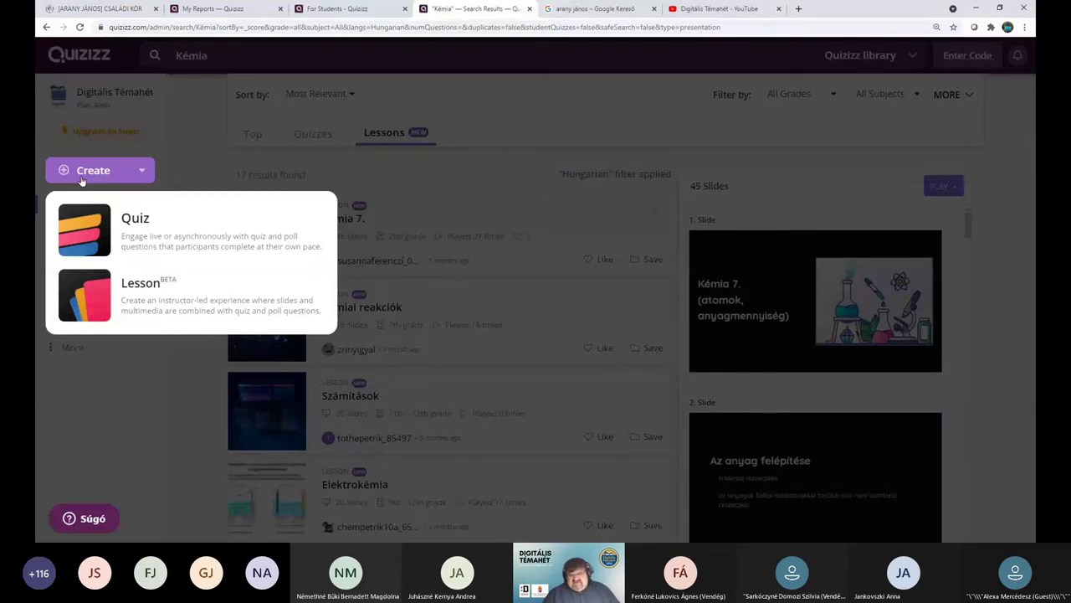
pyautogui.click(155, 239)
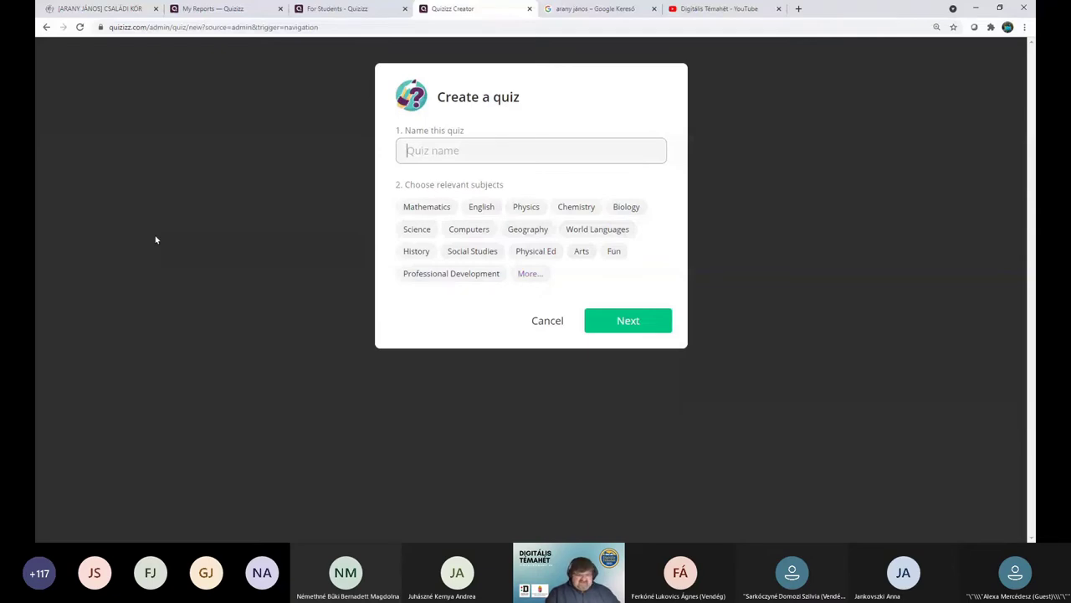
pyautogui.write('C')
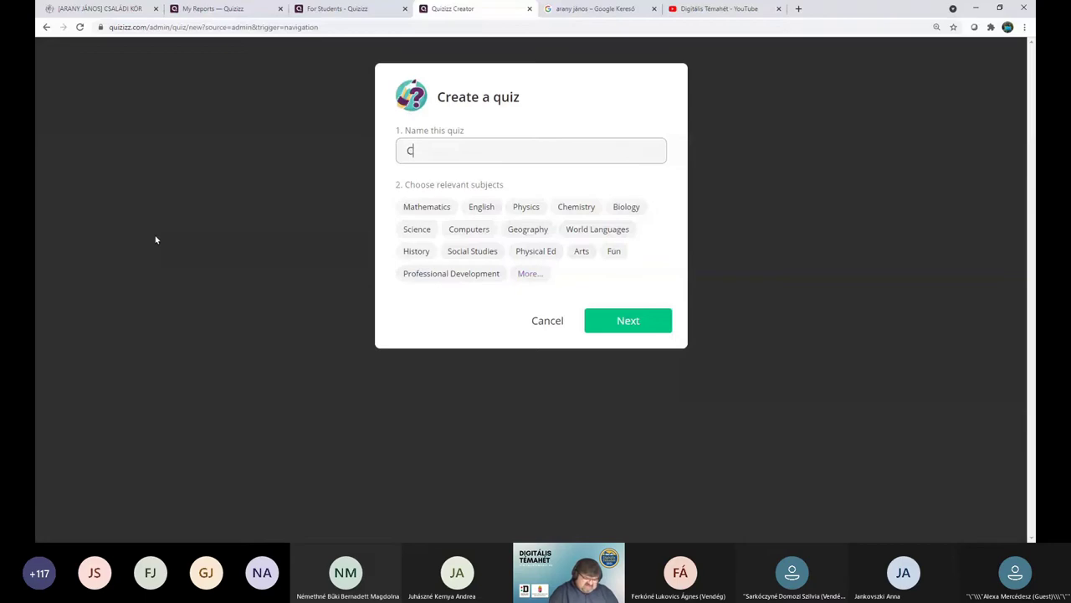
pyautogui.write('salád')
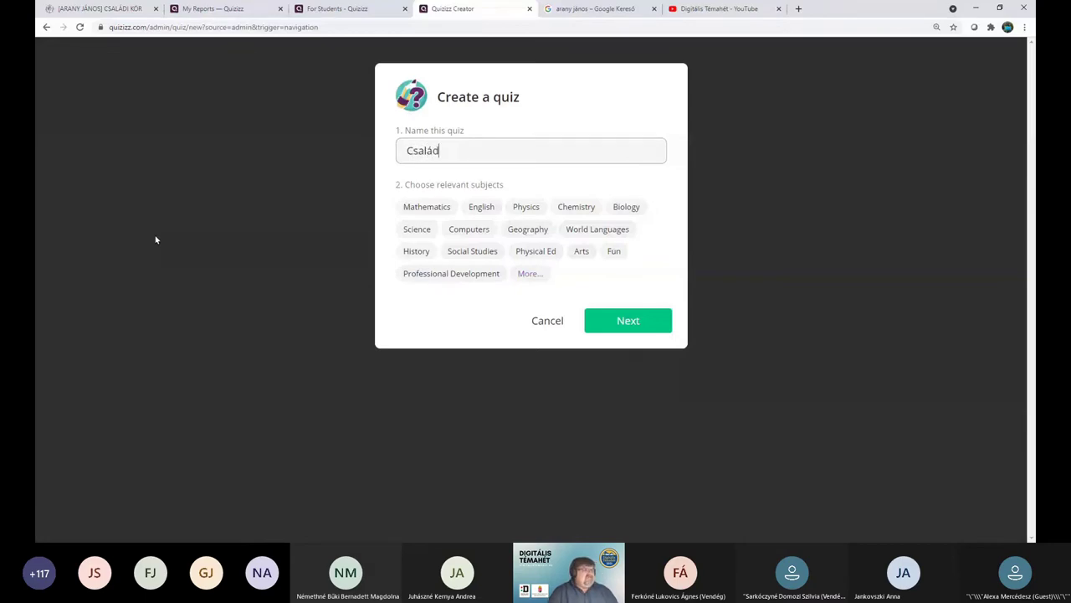
pyautogui.write('i kö')
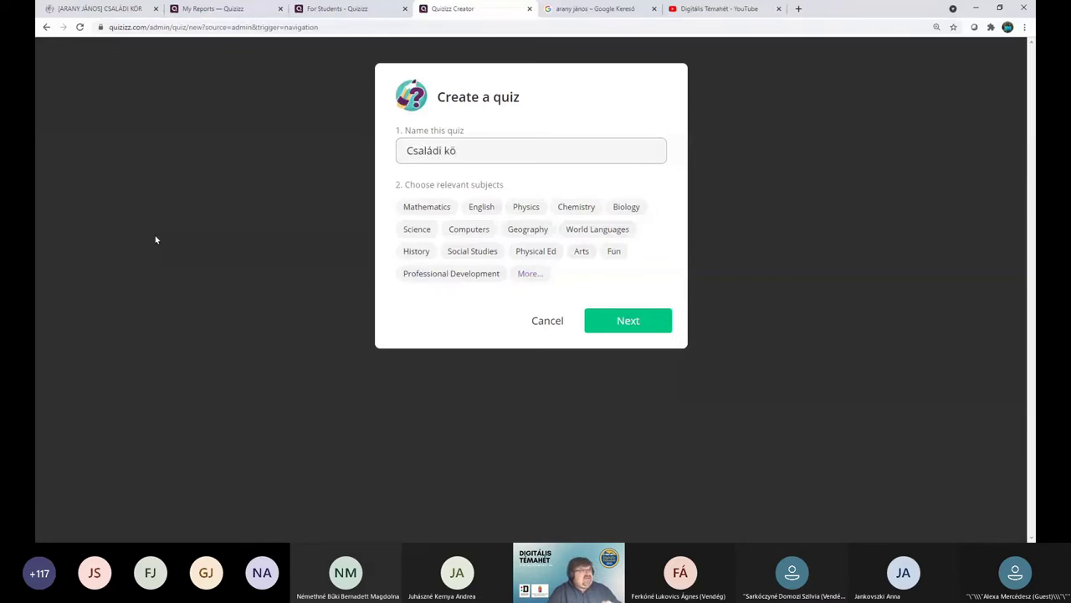
pyautogui.write('r')
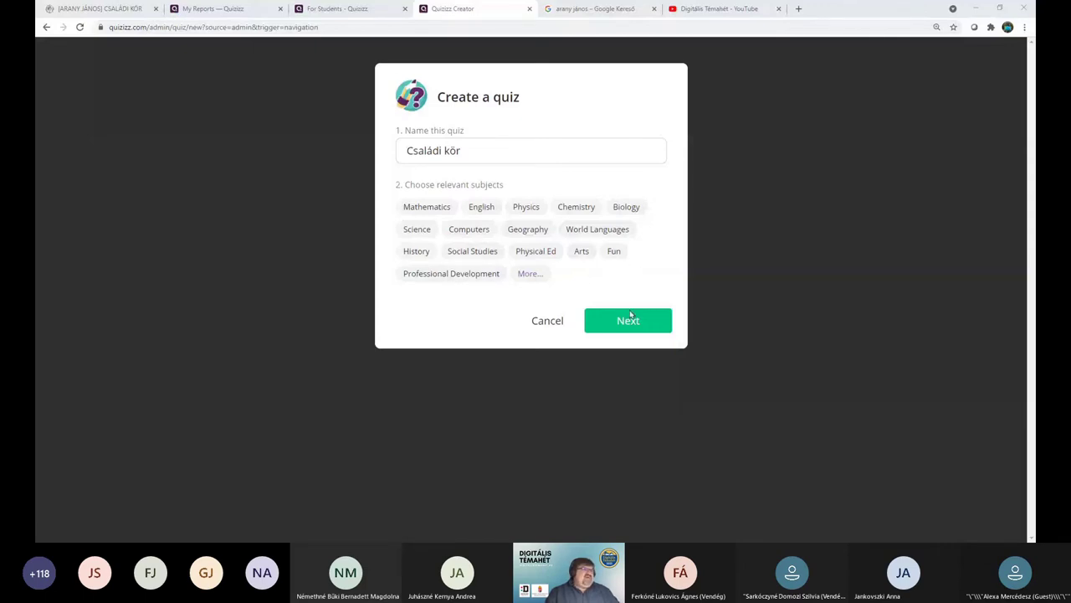
# - Choose Arts as the quiz's subject, view the additional subjects and continue to the quiz editor
pyautogui.click(582, 255)
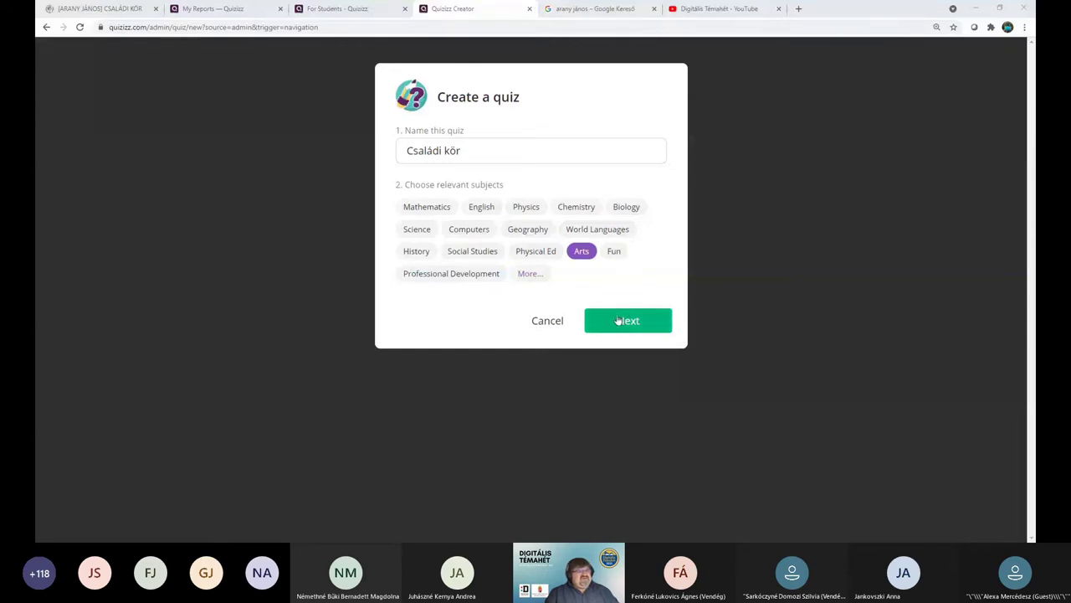
pyautogui.click(531, 274)
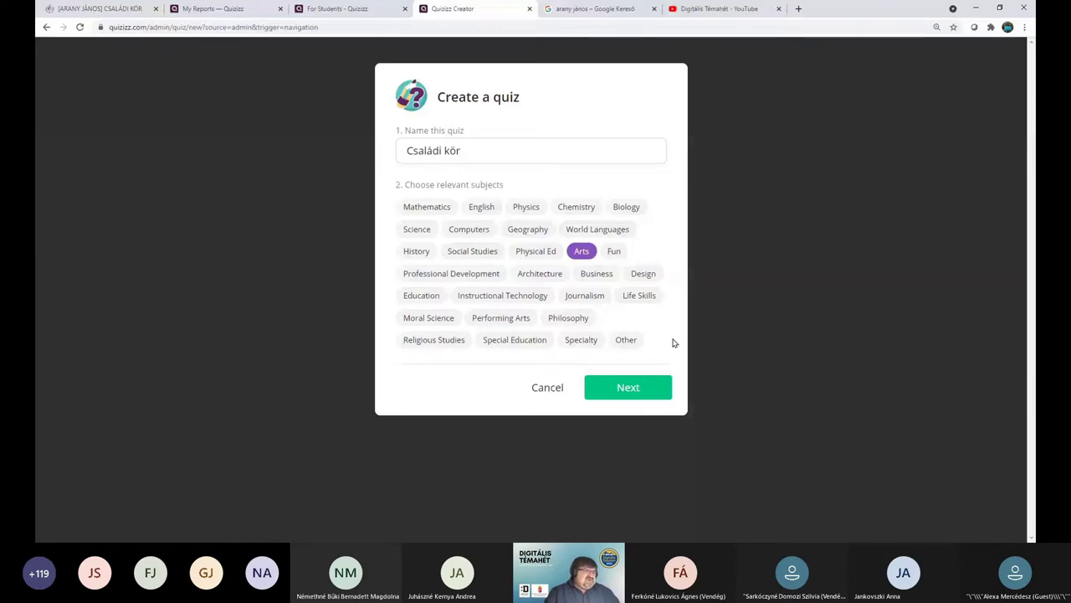
pyautogui.click(642, 388)
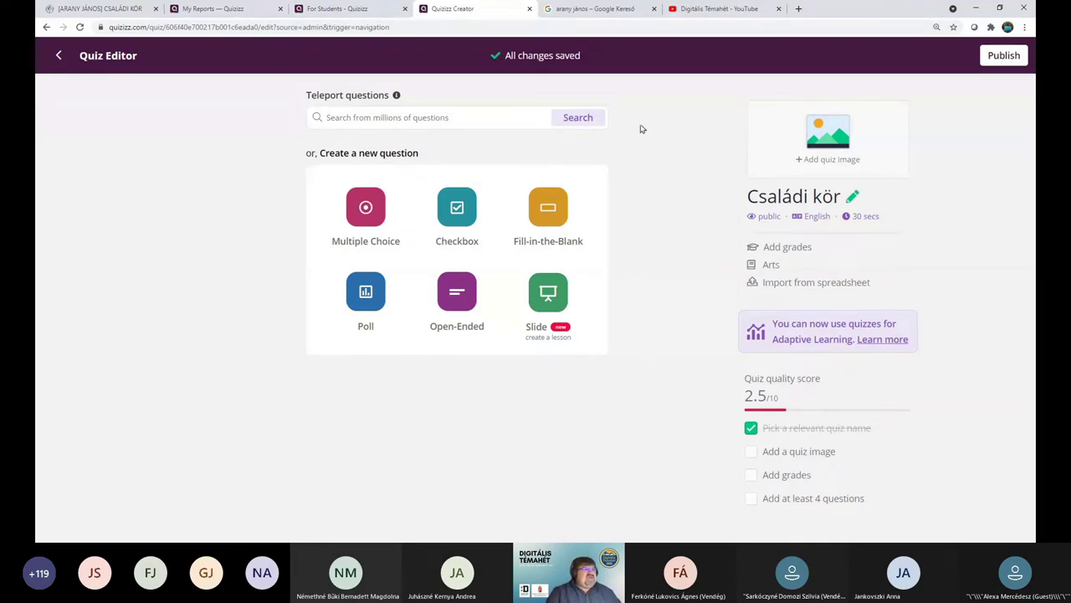
# - Switch to the Google image results for "arany jános" and restrict the usage rights to Creative Commons licences
pyautogui.click(603, 10)
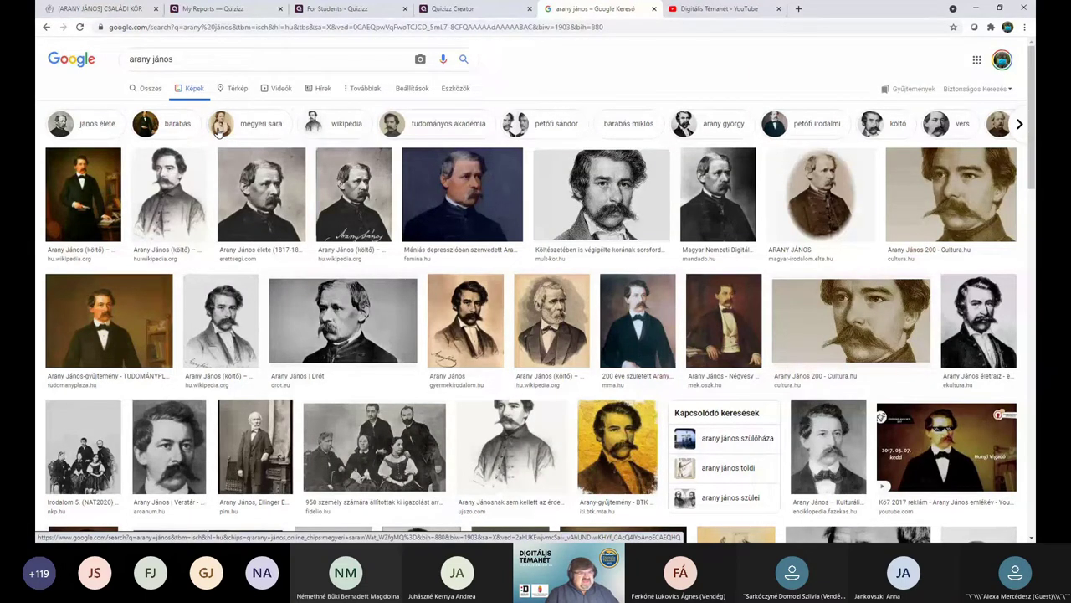
pyautogui.click(455, 89)
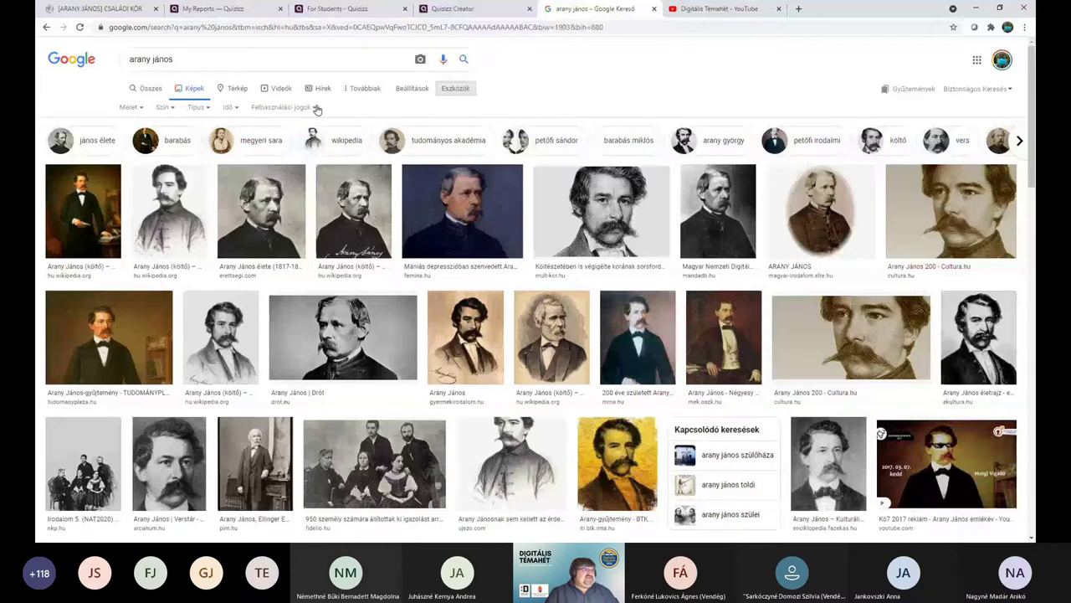
pyautogui.click(317, 109)
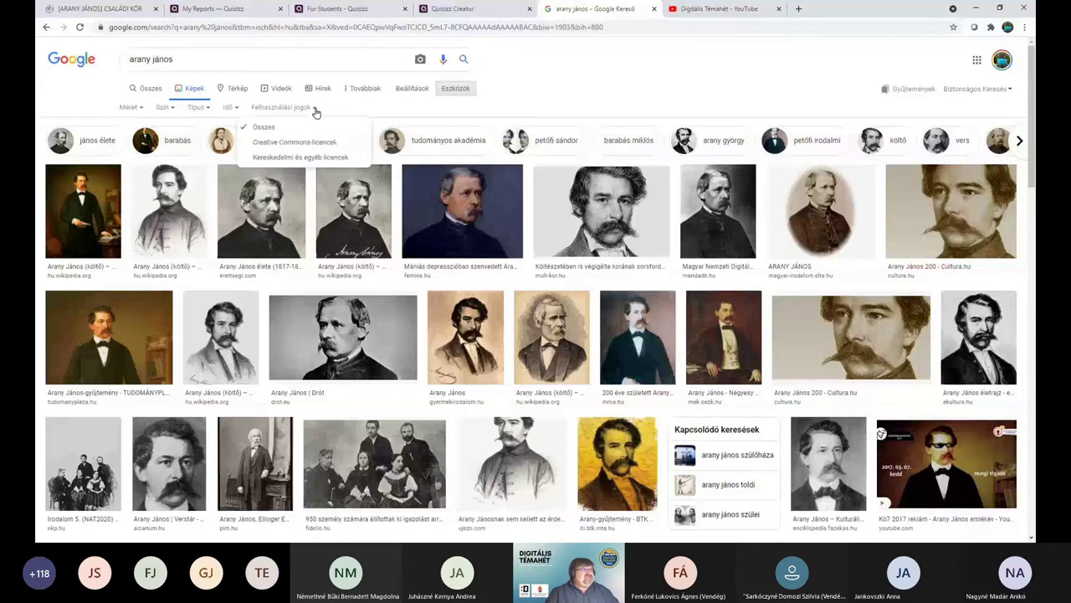
pyautogui.click(255, 147)
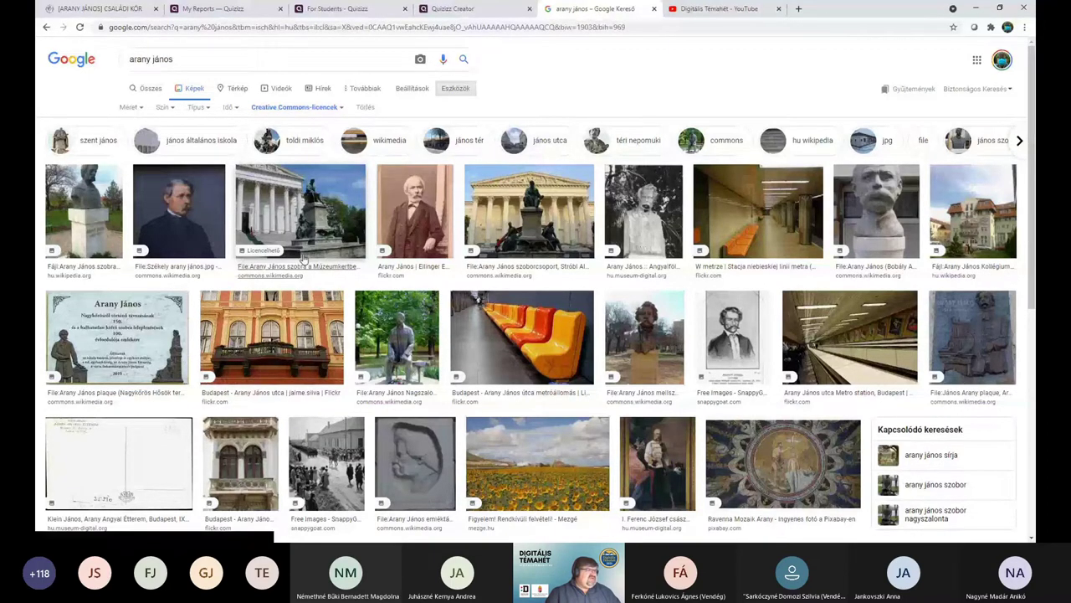
# - Get the Wikimedia Commons painted portrait of Arany János and add it as the title image of the "Családi kör" quiz
pyautogui.click(183, 220)
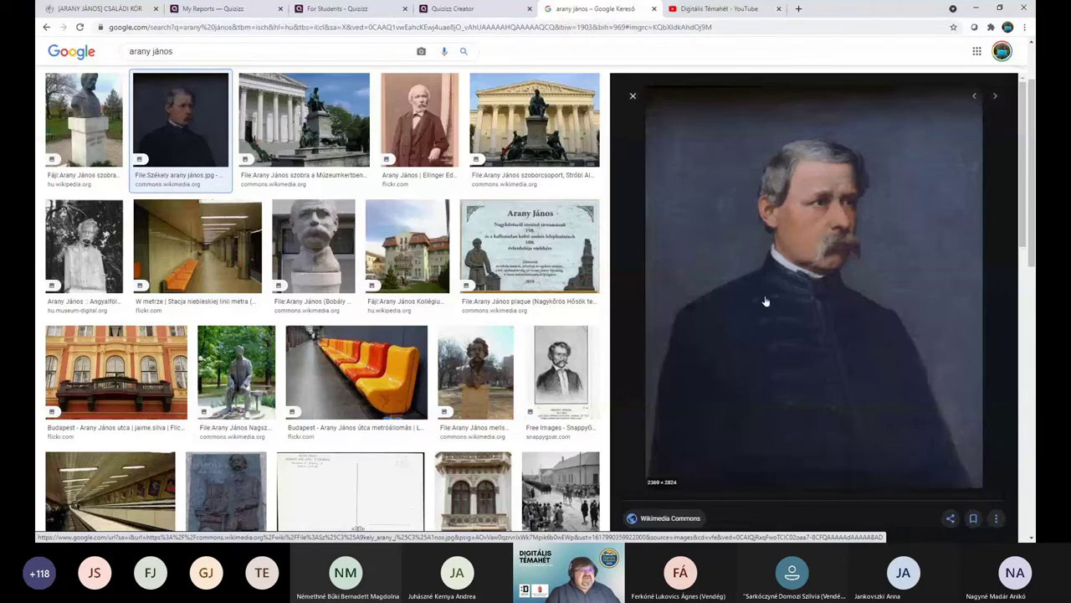
pyautogui.rightClick(718, 223)
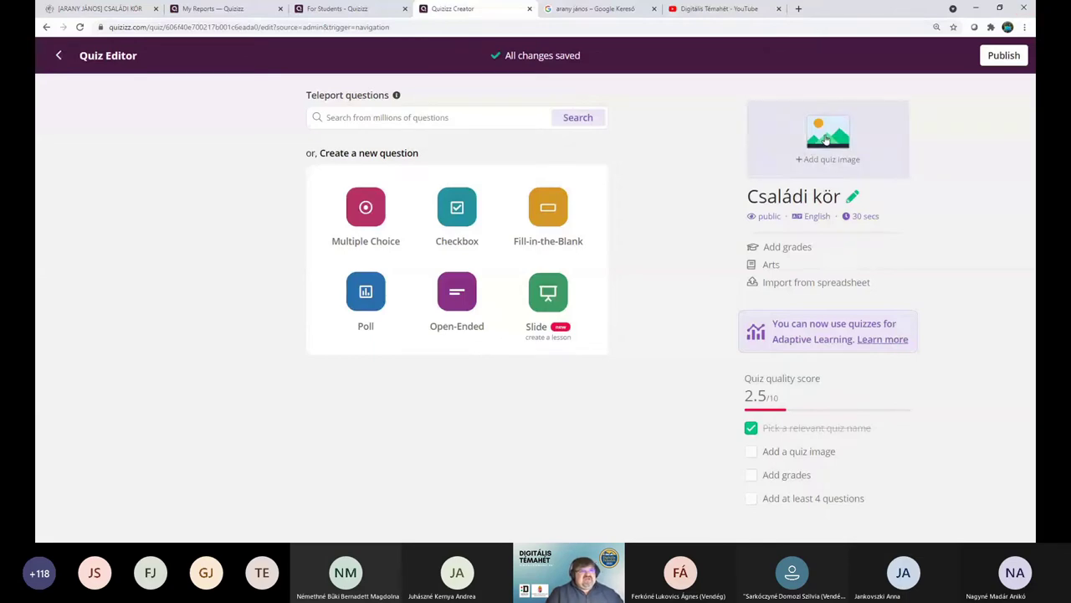
pyautogui.click(812, 159)
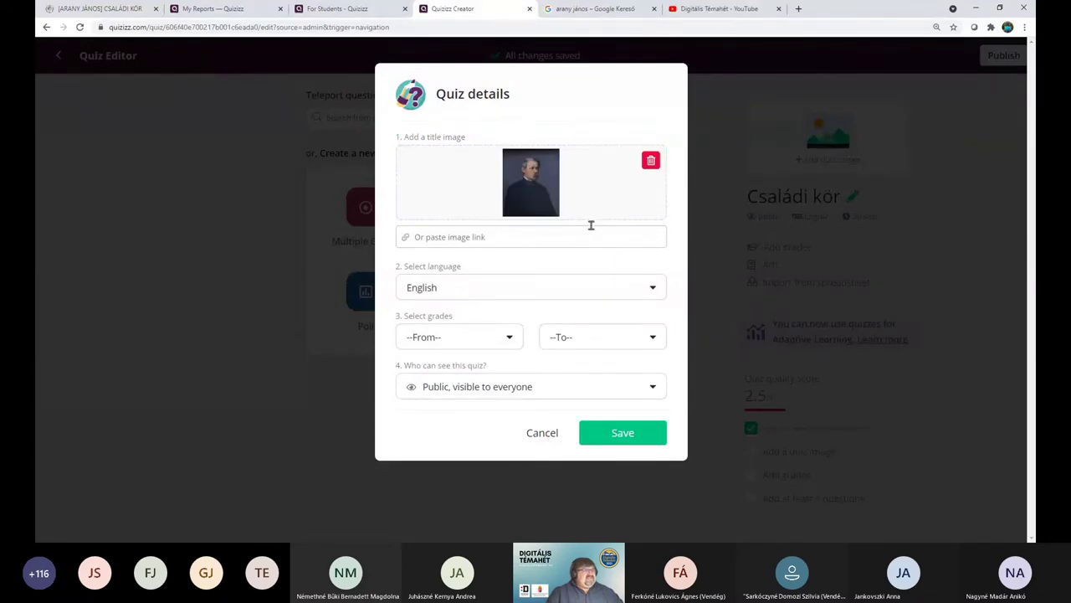
# - Set the quiz language to Hungarian in the quiz details
pyautogui.click(488, 289)
pyautogui.scroll(-4, 527, 357)
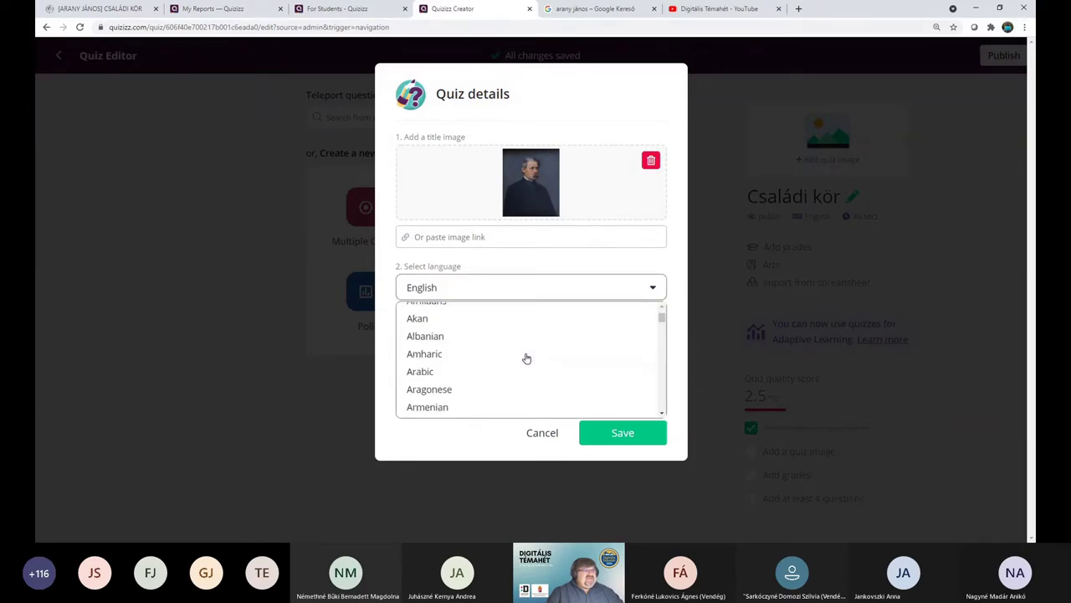
pyautogui.scroll(-8, 527, 358)
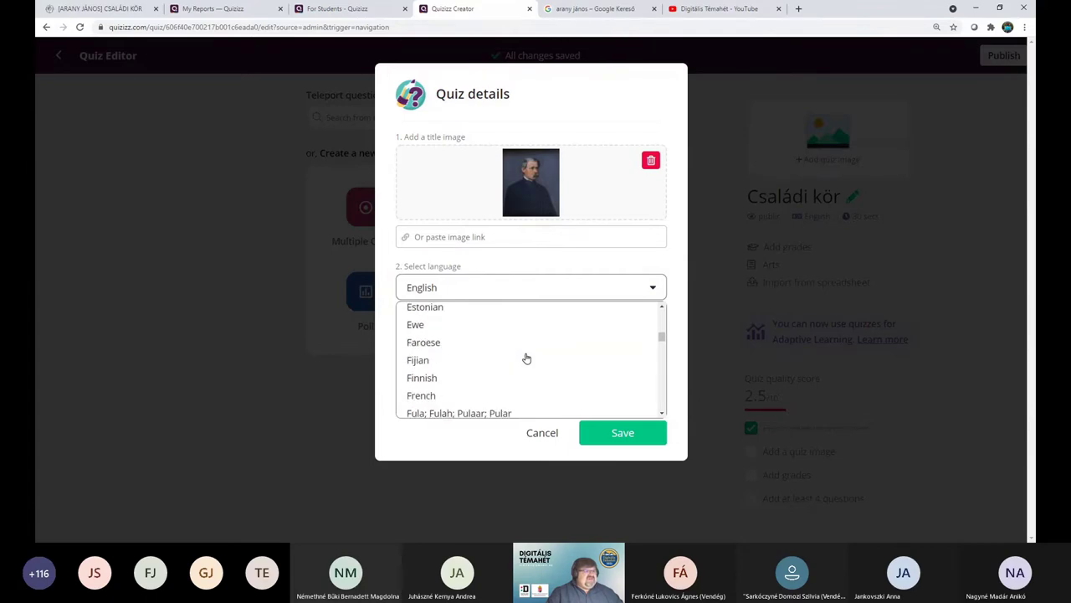
pyautogui.scroll(-5, 526, 358)
pyautogui.scroll(-1, 526, 358)
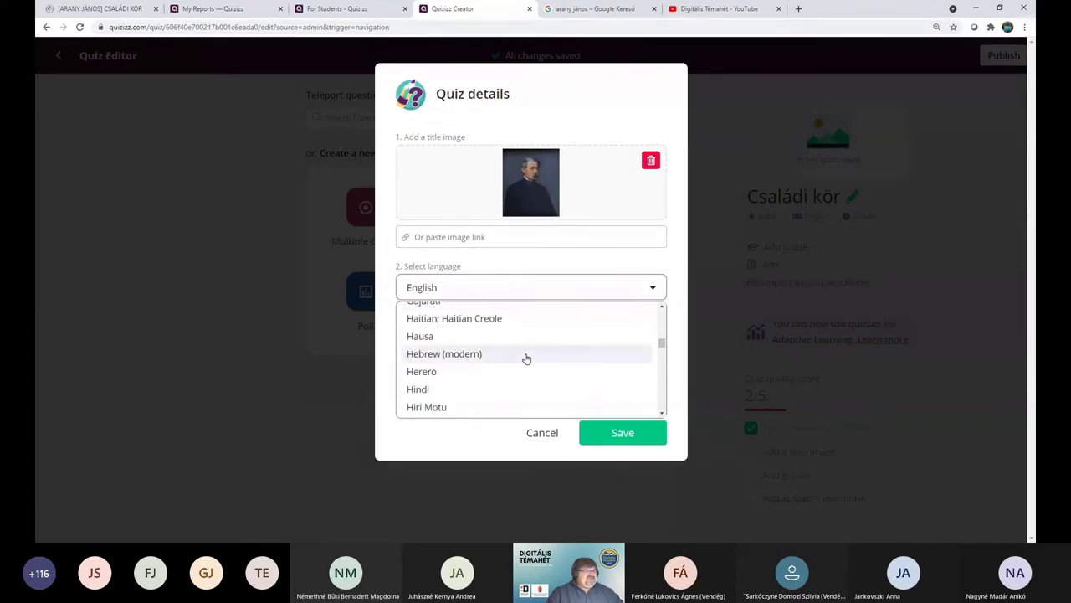
pyautogui.scroll(-1, 526, 358)
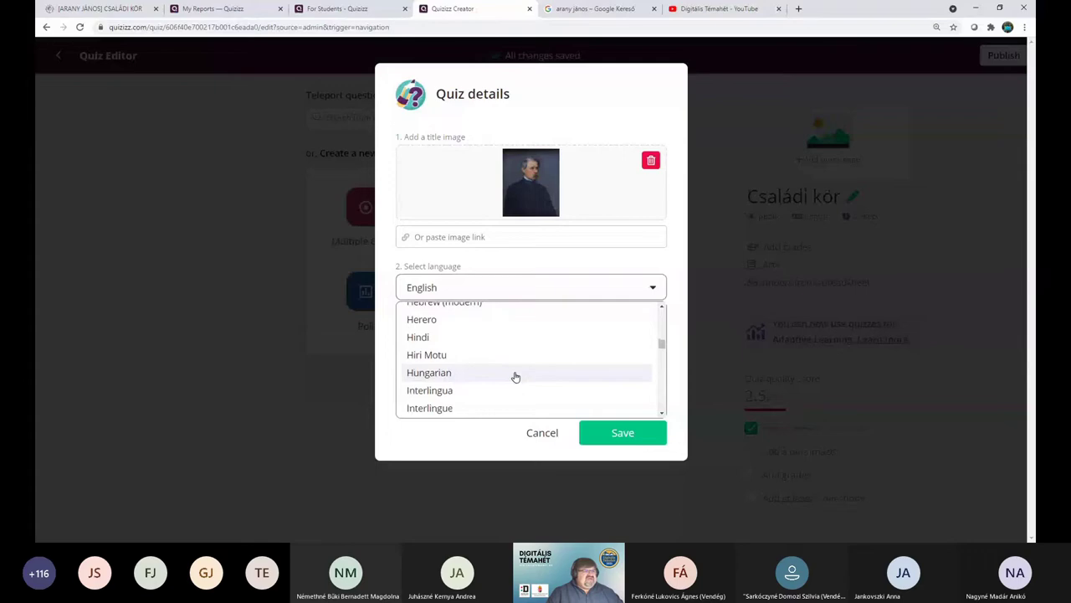
pyautogui.click(513, 376)
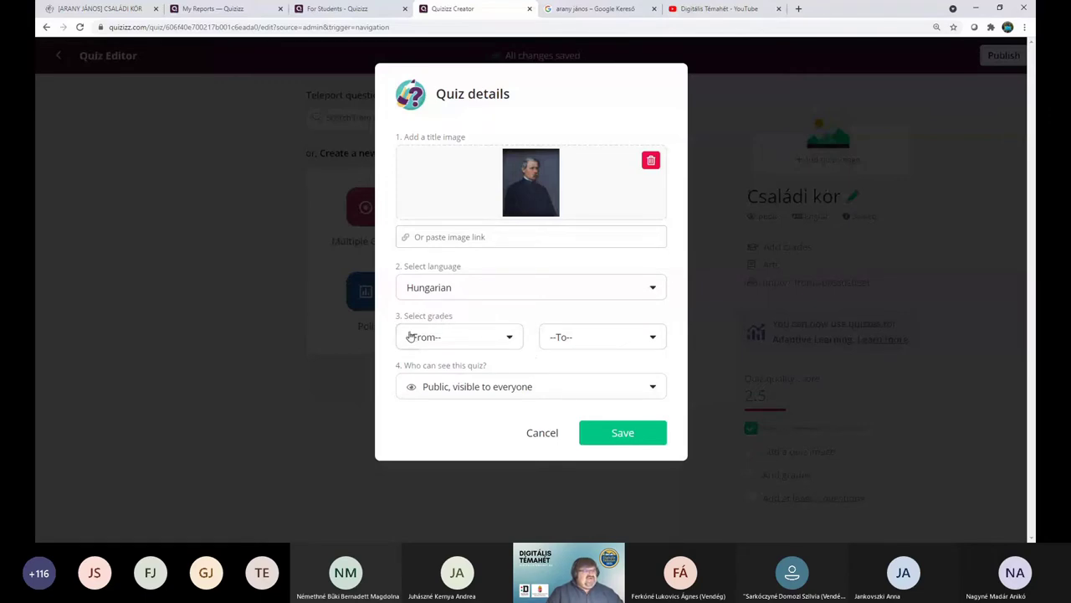
# - Set the quiz's grade range from 5th to 8th
pyautogui.click(510, 339)
pyautogui.scroll(-1, 536, 430)
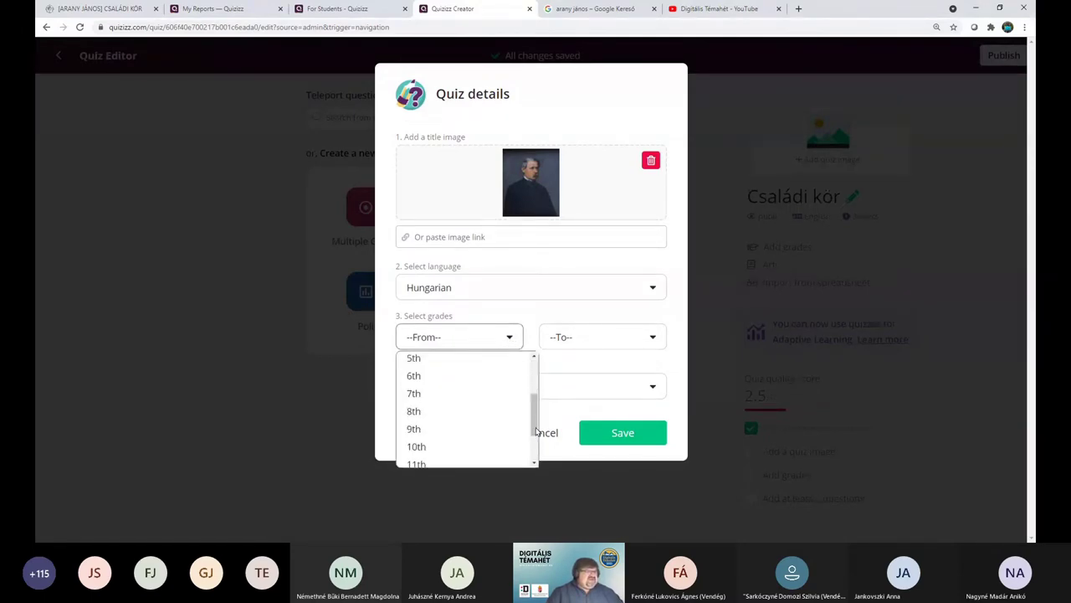
pyautogui.moveTo(537, 430); pyautogui.dragTo(537, 423)
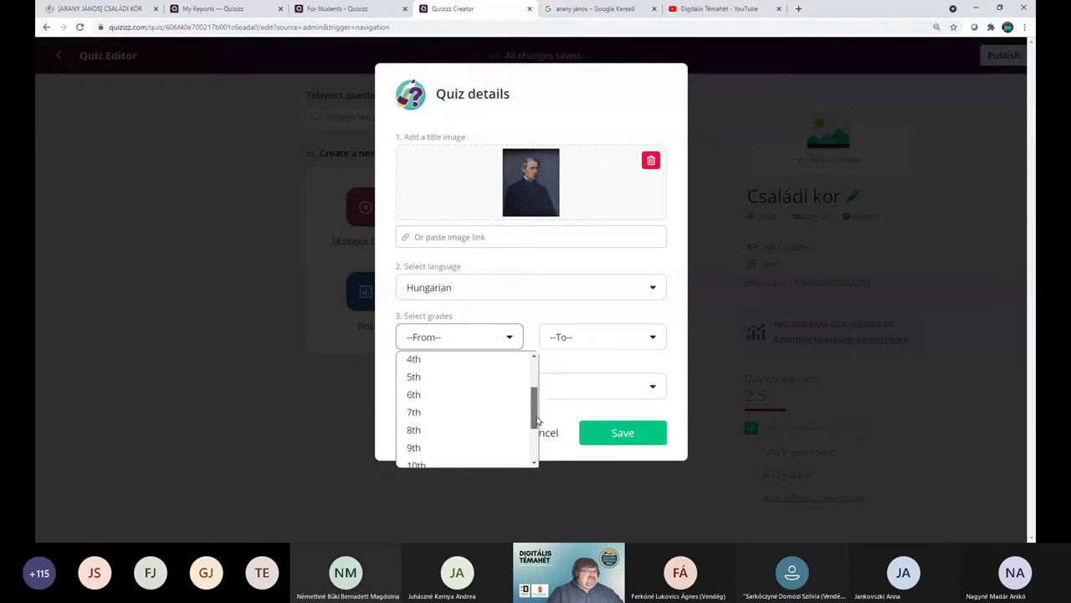
pyautogui.click(451, 378)
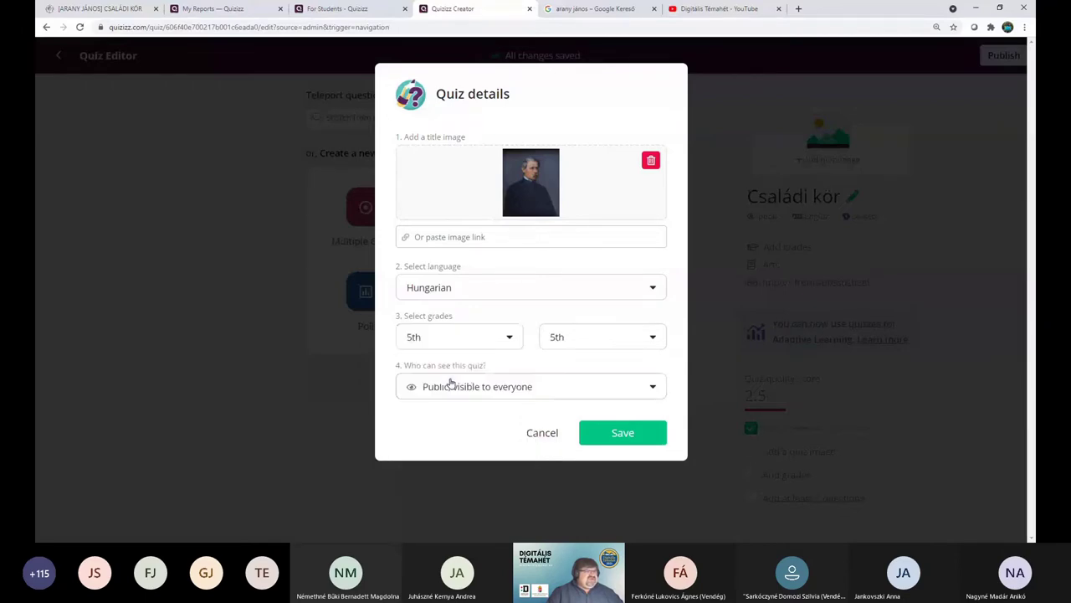
pyautogui.click(593, 343)
pyautogui.scroll(-1, 604, 435)
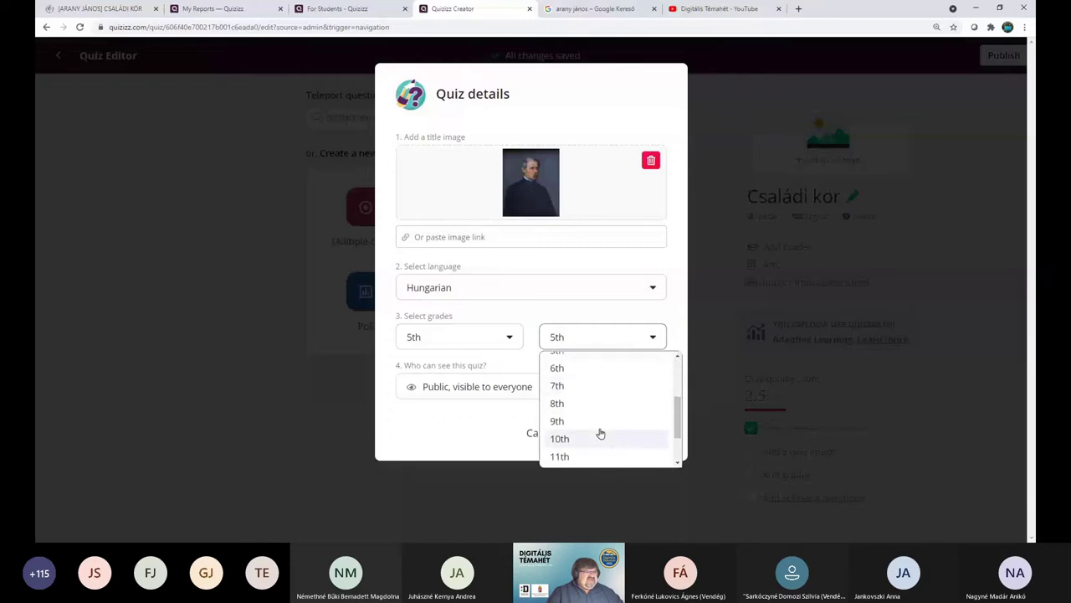
pyautogui.click(584, 412)
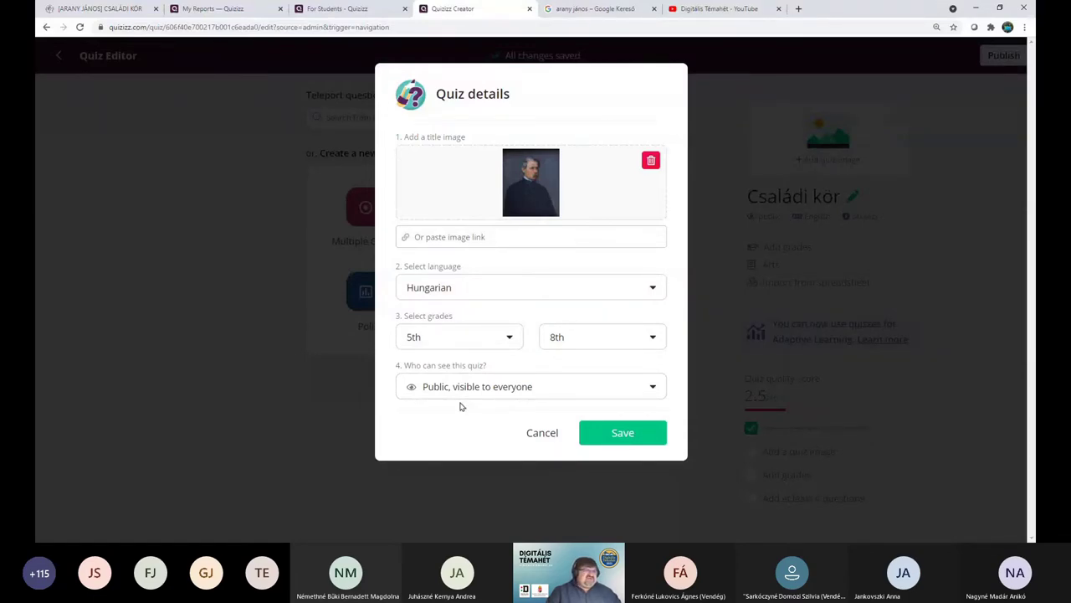
# - Keep the quiz visibility as "Public, visible to everyone" and save the quiz details
pyautogui.click(510, 391)
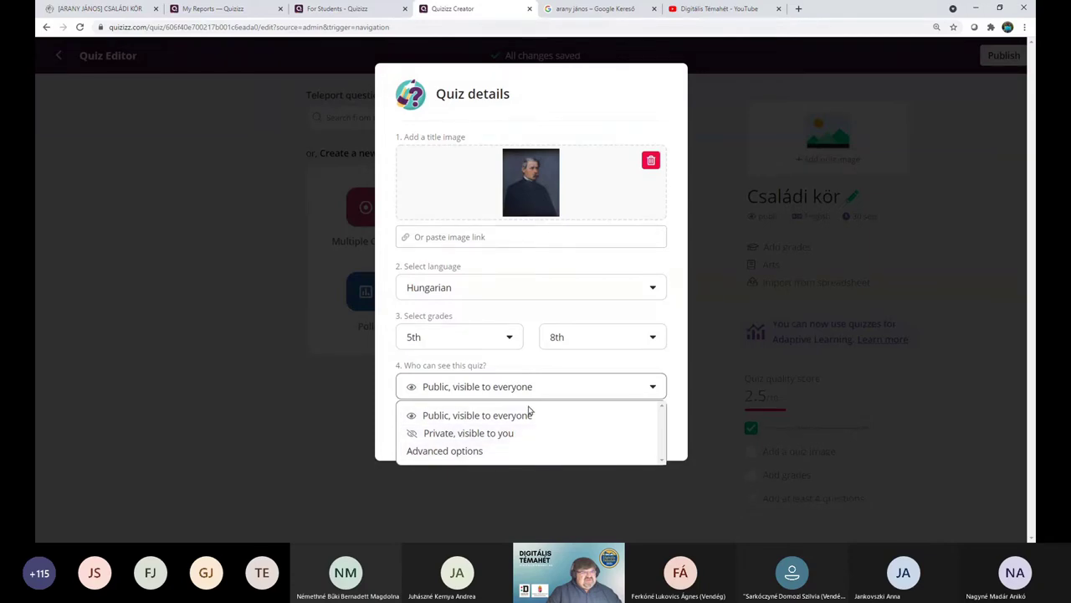
pyautogui.click(520, 416)
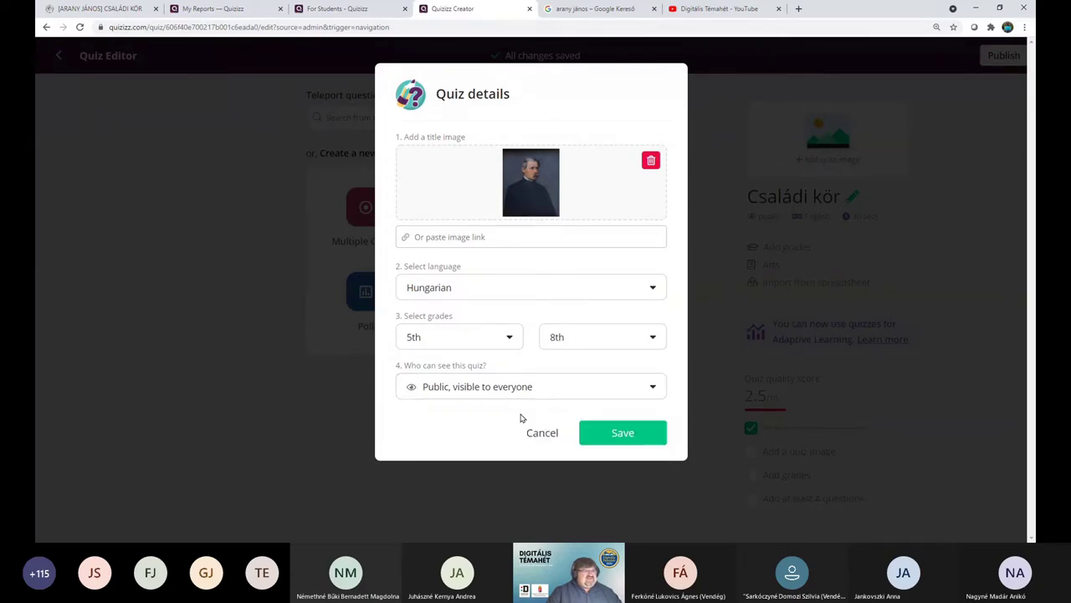
pyautogui.click(610, 441)
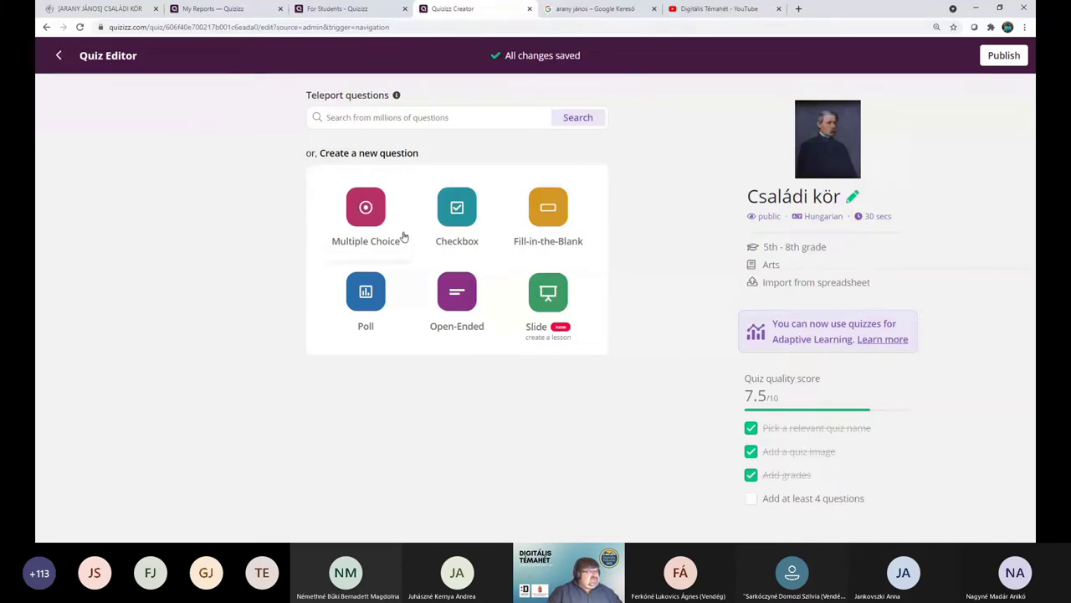
# - Create a Multiple Choice question with the text "Melyik verset nem Arany János írta?"
pyautogui.moveTo(388, 242); pyautogui.dragTo(268, 231)
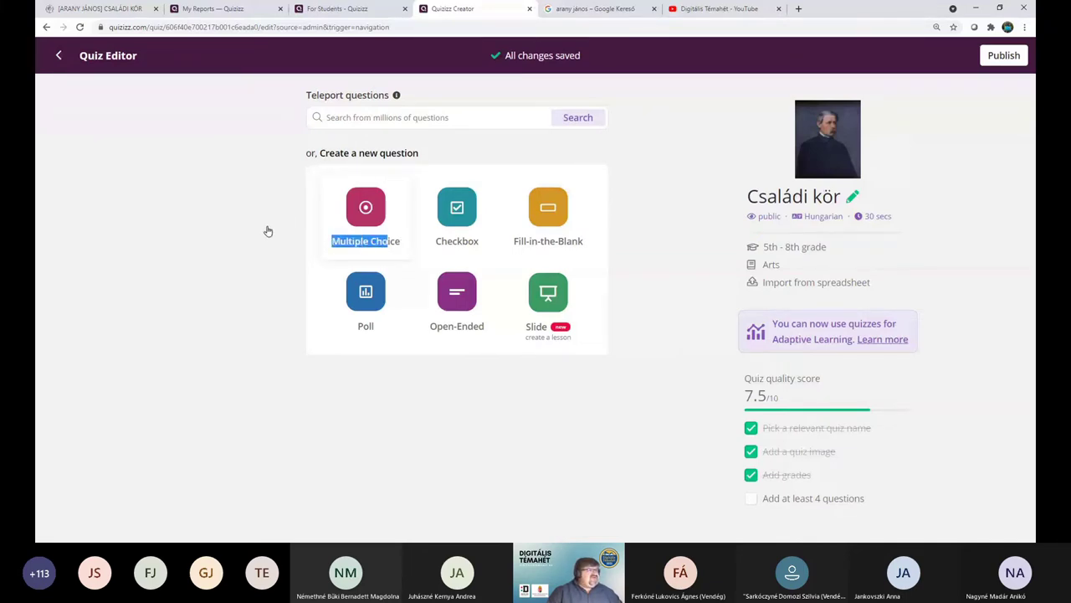
pyautogui.click(350, 253)
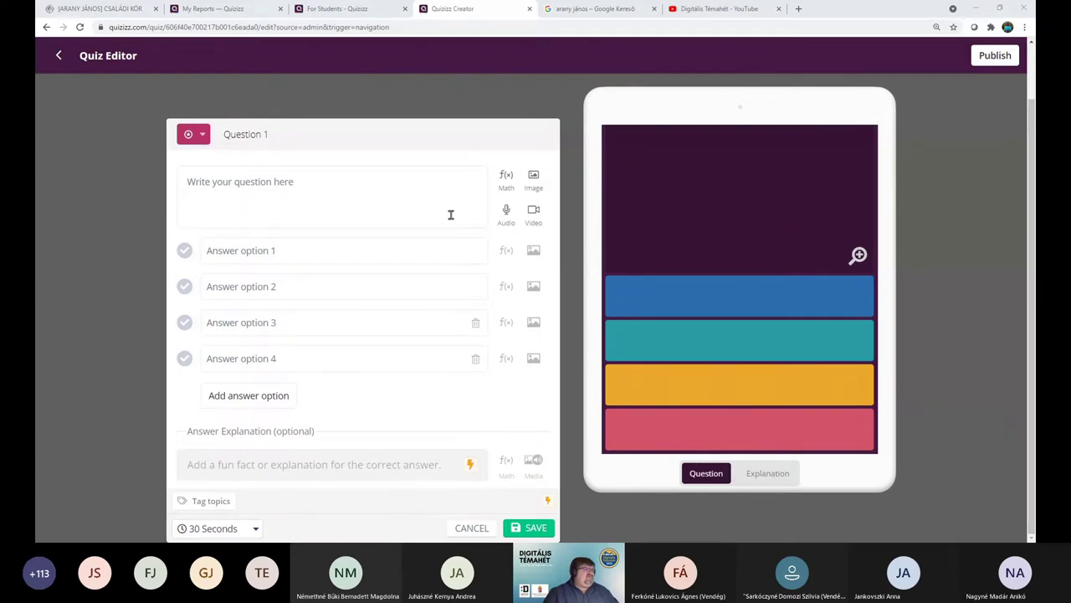
pyautogui.click(382, 194)
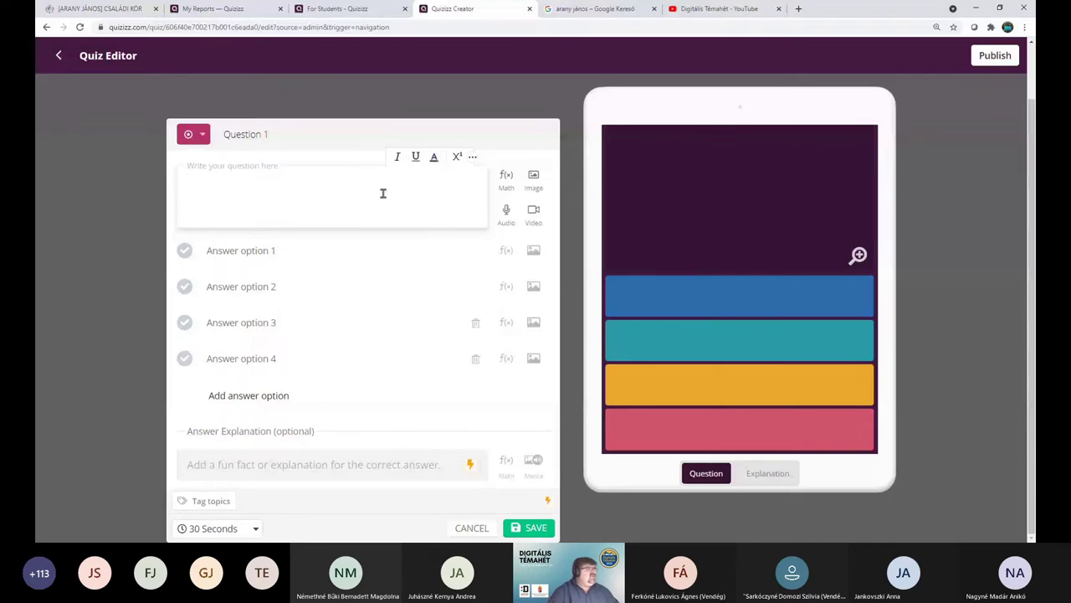
pyautogui.write('Melyik verset nem Arany János írta?')
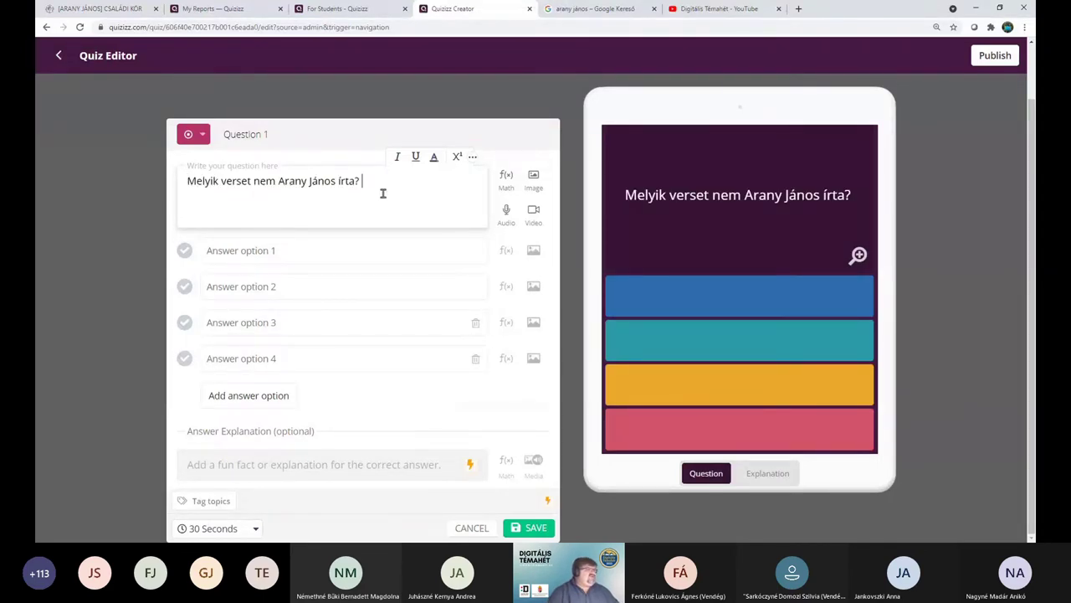
pyautogui.press('BackSpace')
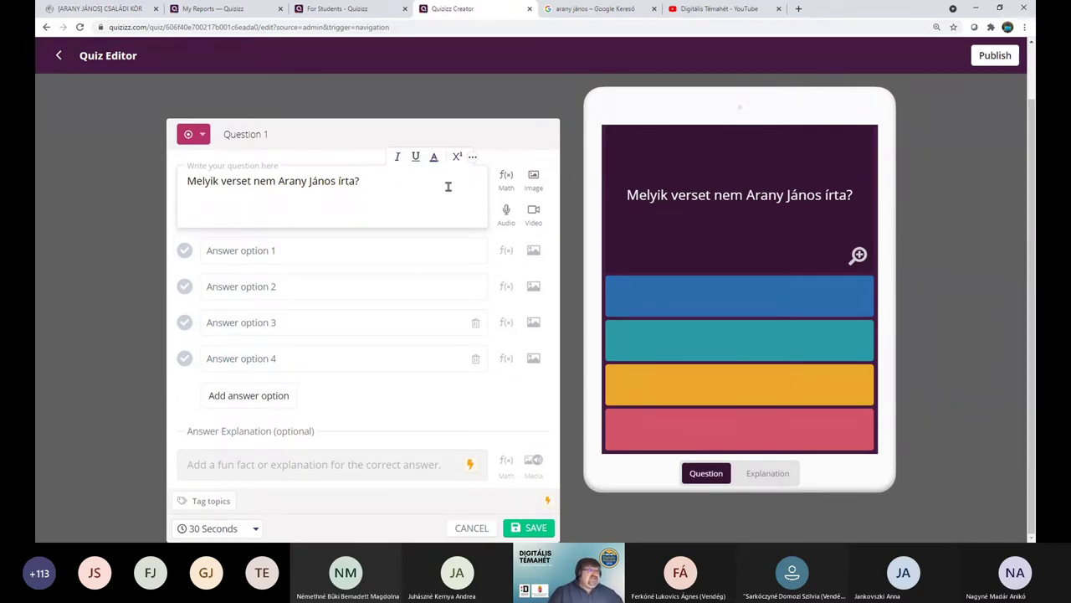
# - Examine the equation editor and the audio embedding option for the question, closing both without adding anything
pyautogui.click(508, 179)
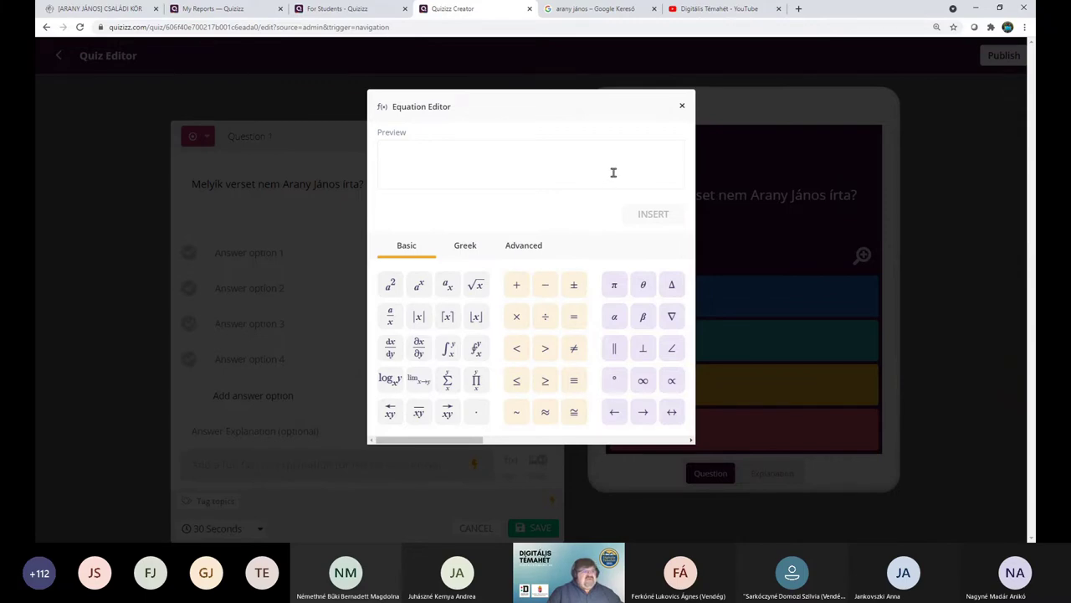
pyautogui.click(682, 107)
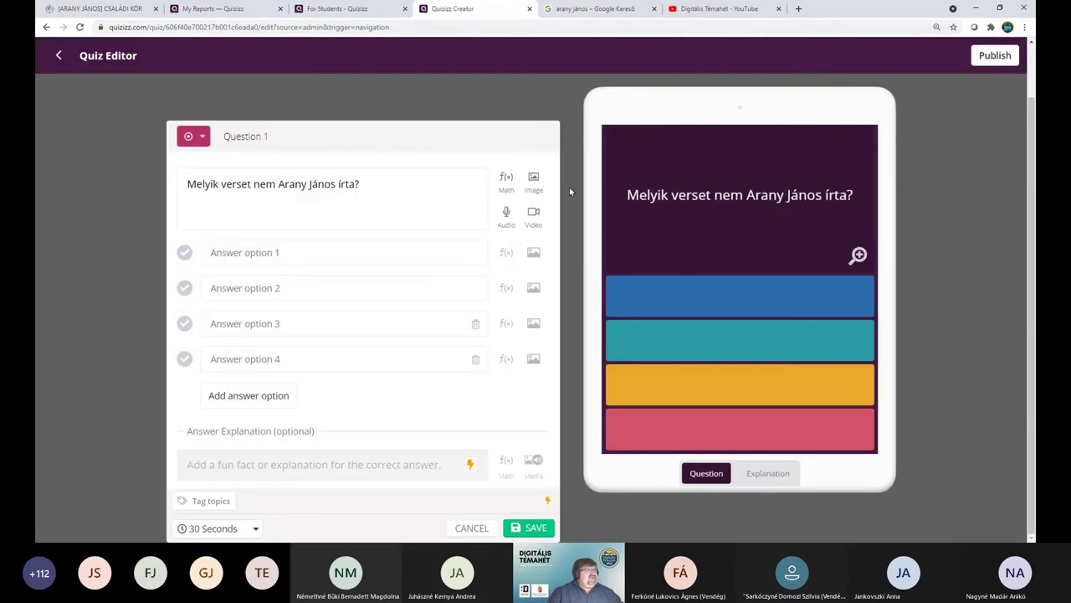
pyautogui.click(506, 223)
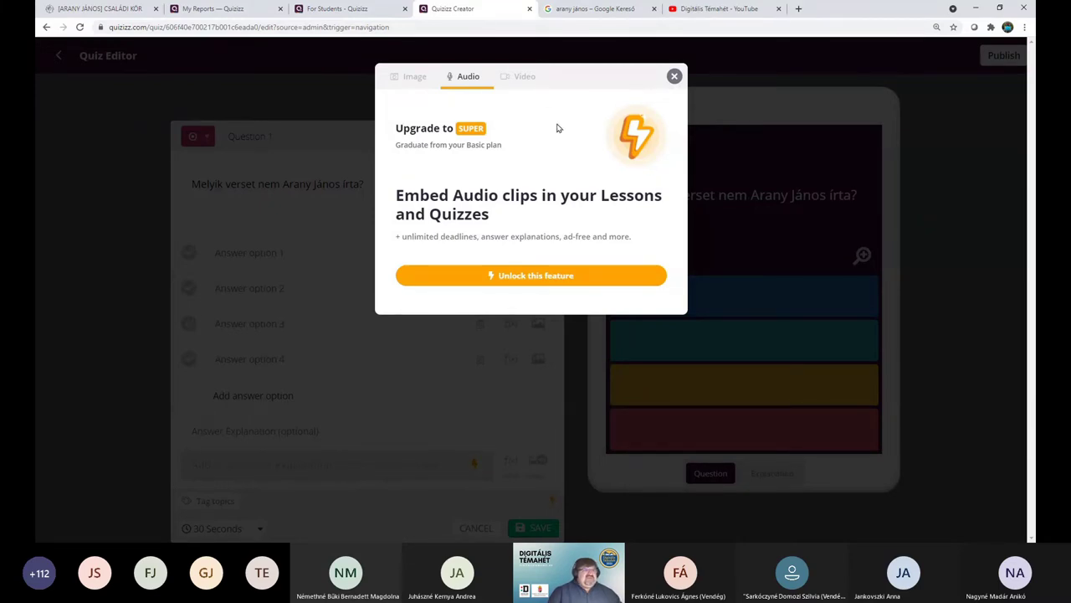
pyautogui.click(674, 77)
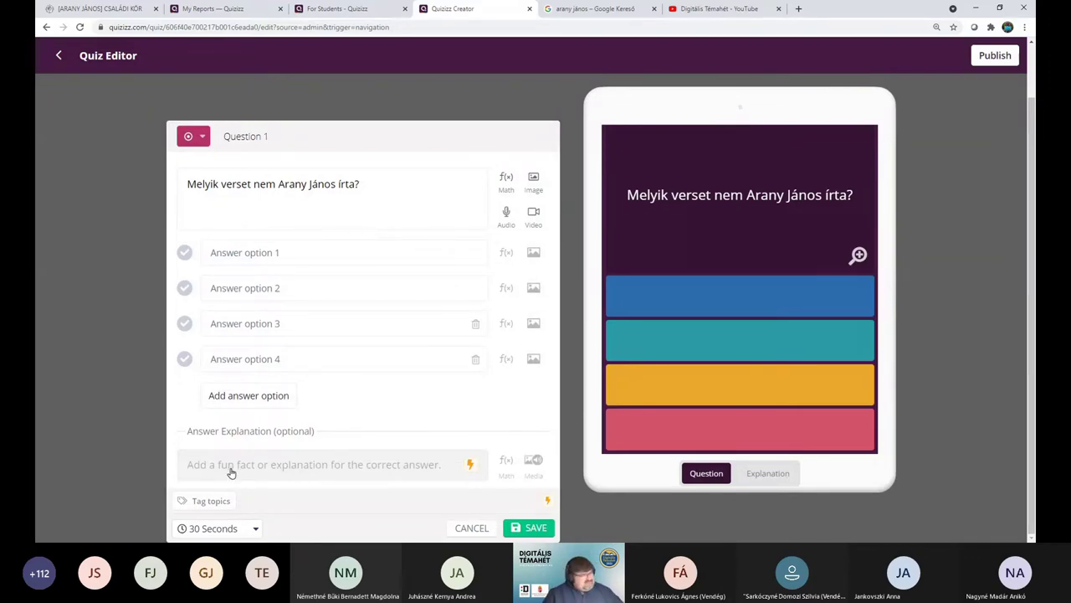
# - Enter "Családi kör" as the first answer option and "Arany Lacinak" as the second
pyautogui.click(337, 254)
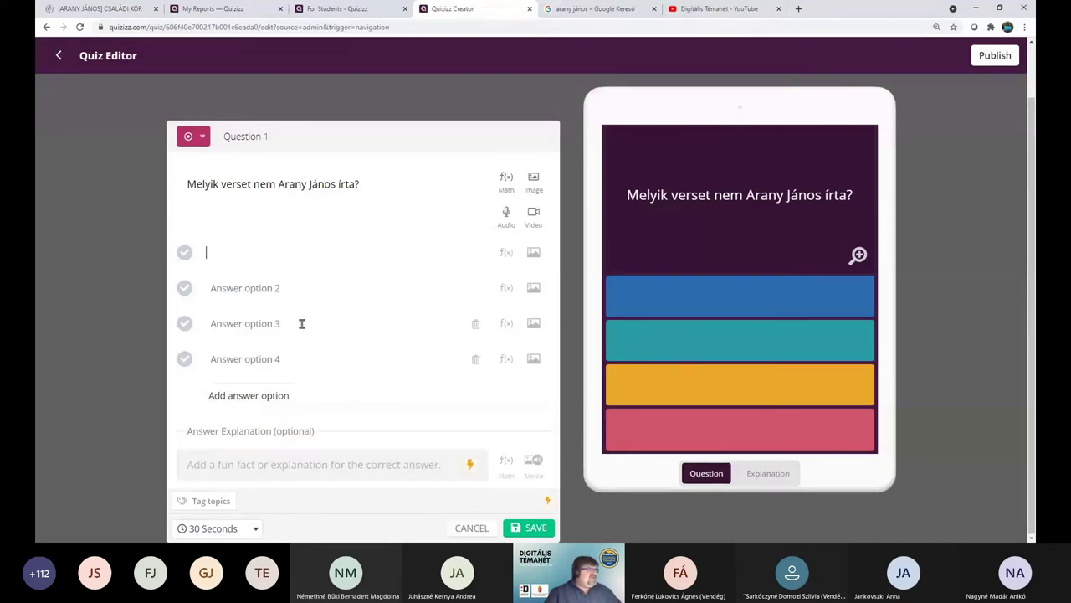
pyautogui.write('C')
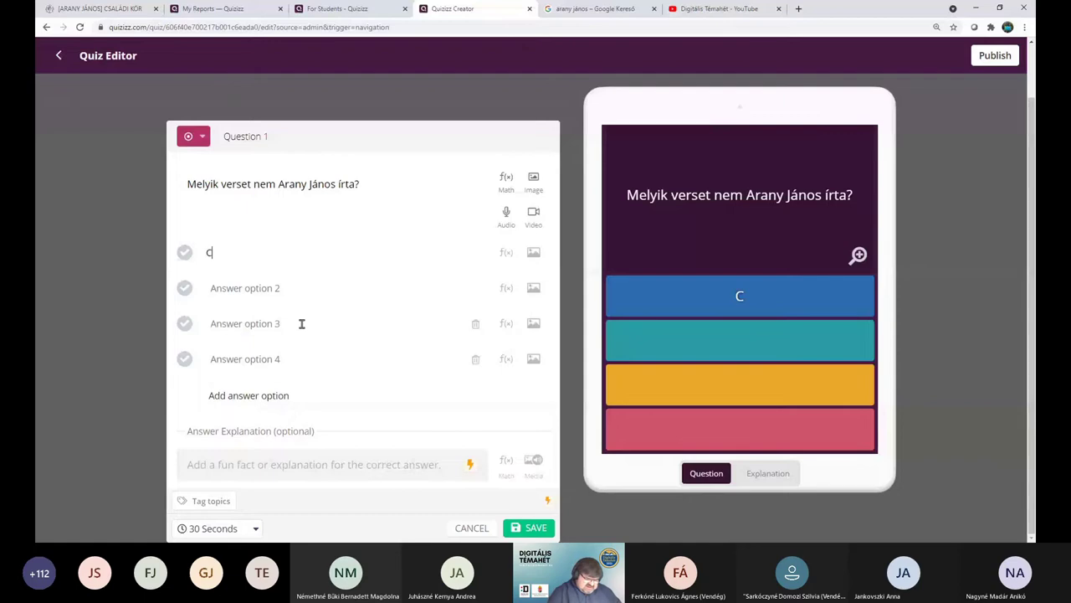
pyautogui.write('salád')
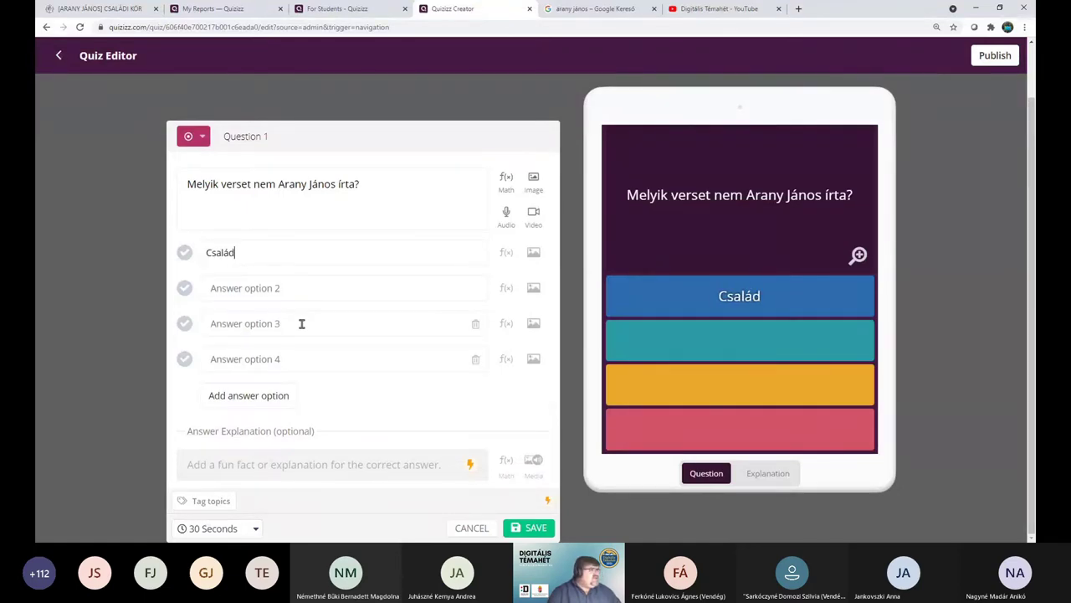
pyautogui.write('i kör')
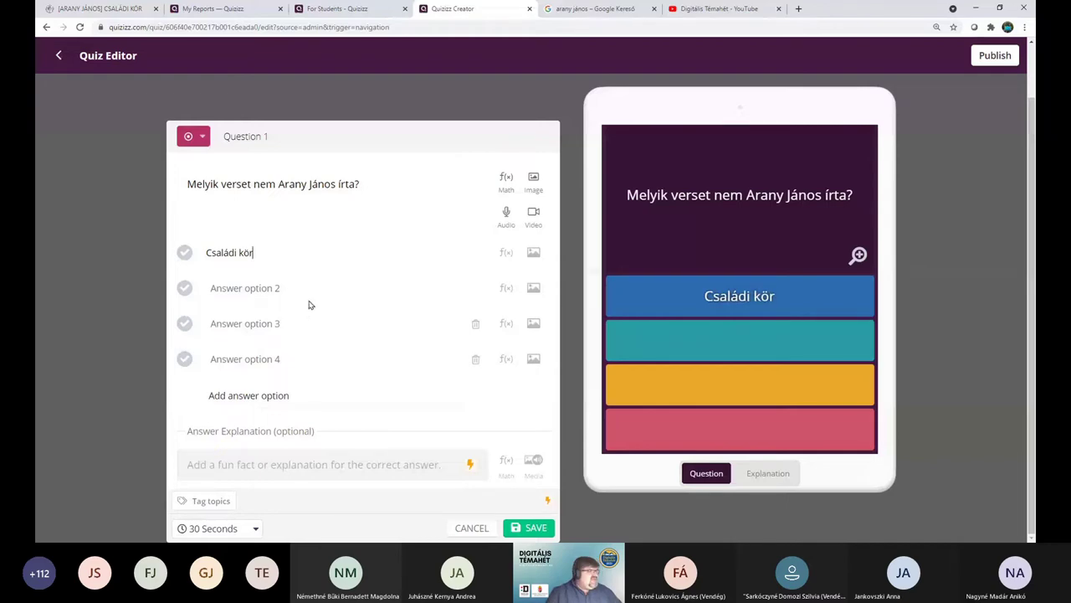
pyautogui.click(310, 287)
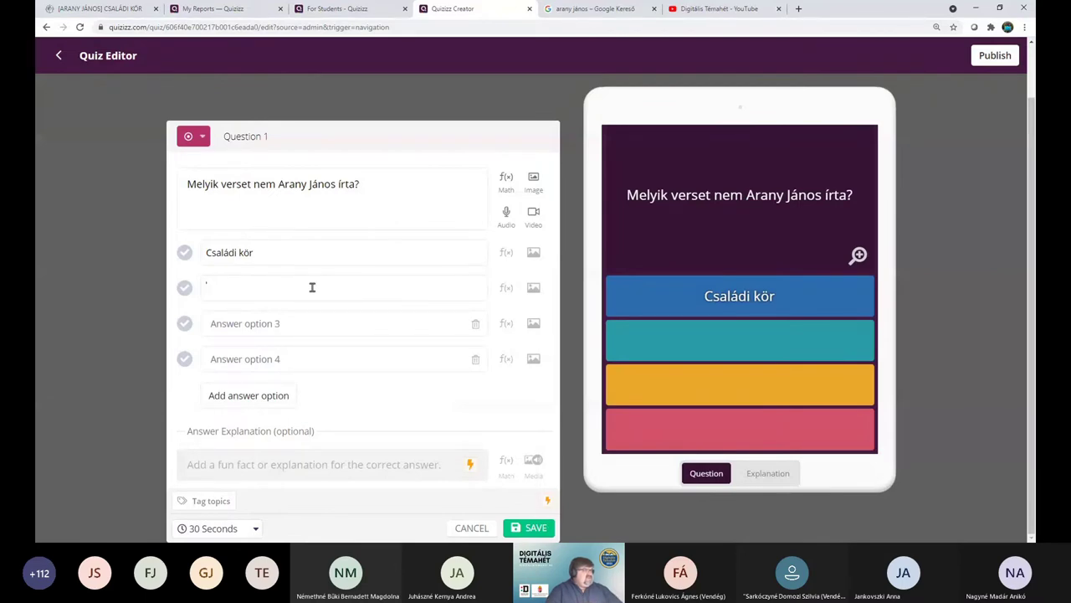
pyautogui.write('Aran')
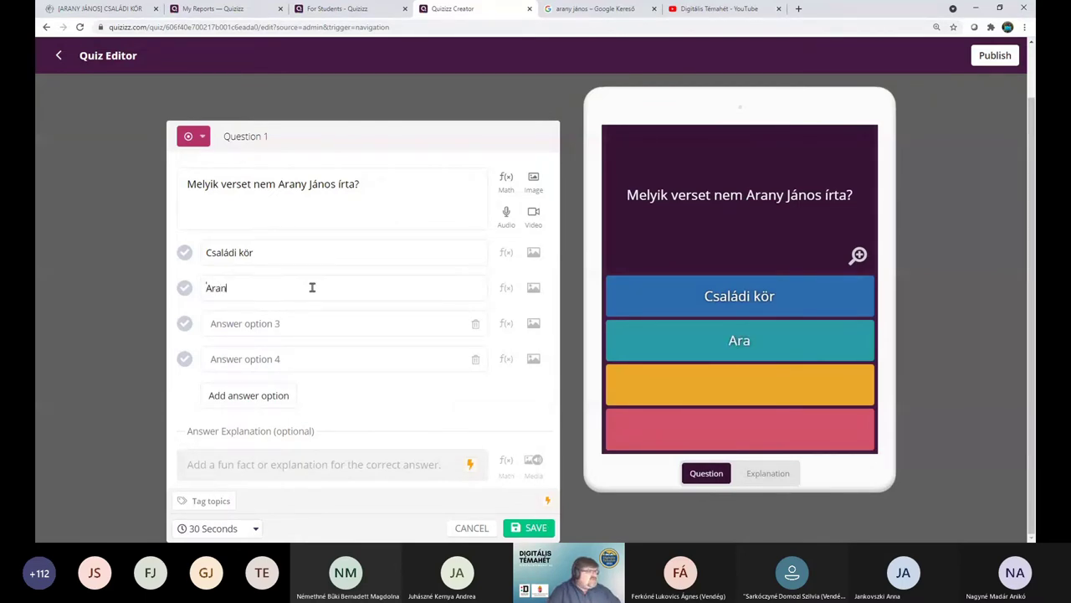
pyautogui.write('y Lacv')
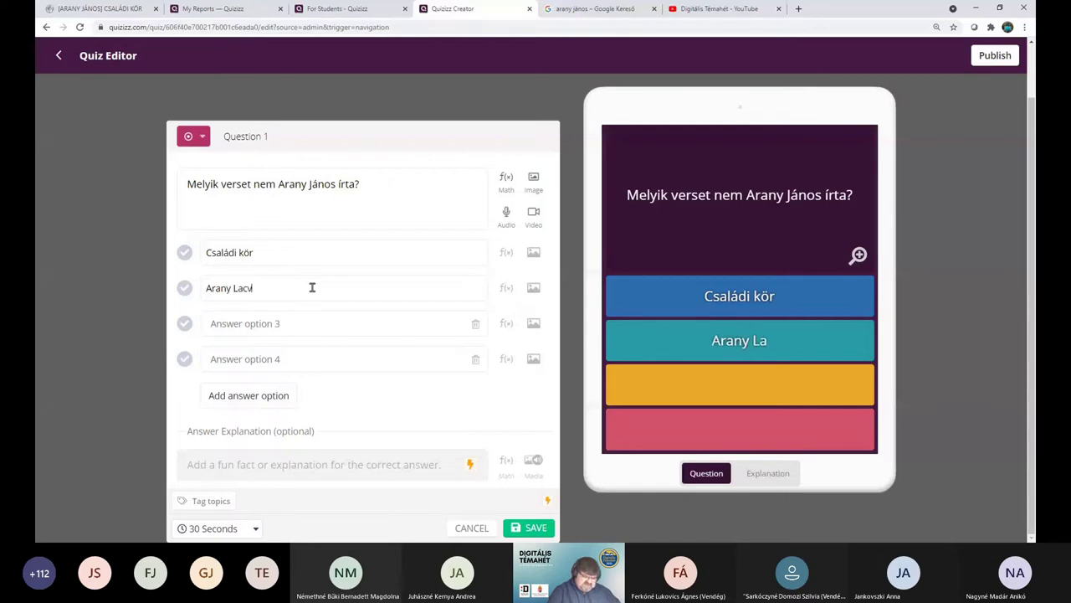
pyautogui.press('BackSpace')
pyautogui.write('inak')
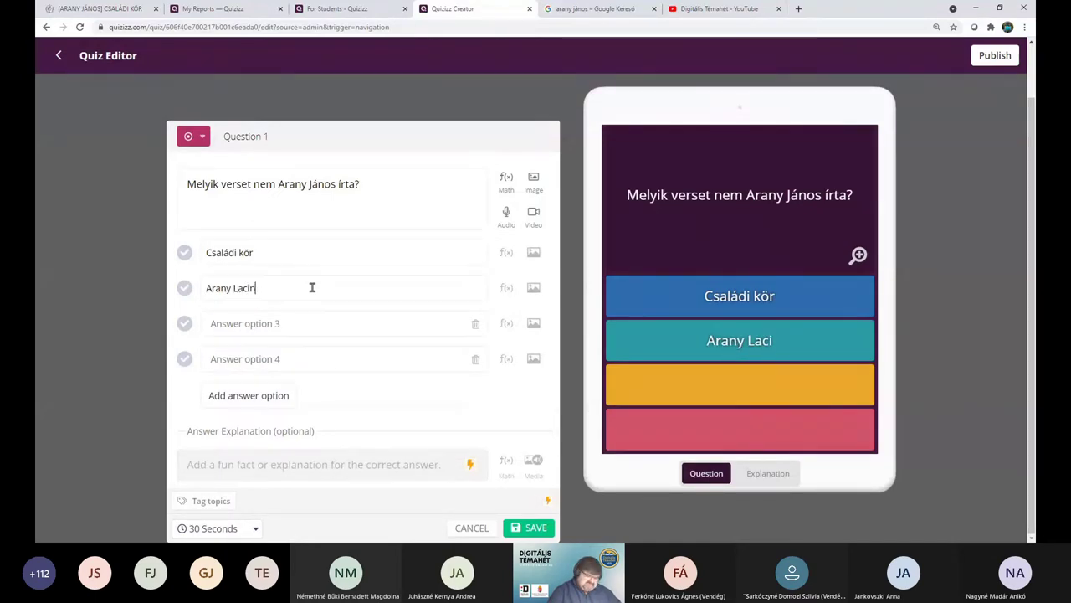
# - Enter "Epilógus" as the third answer option and "A walesi báérdok" as the fourth
pyautogui.click(335, 326)
pyautogui.write('E')
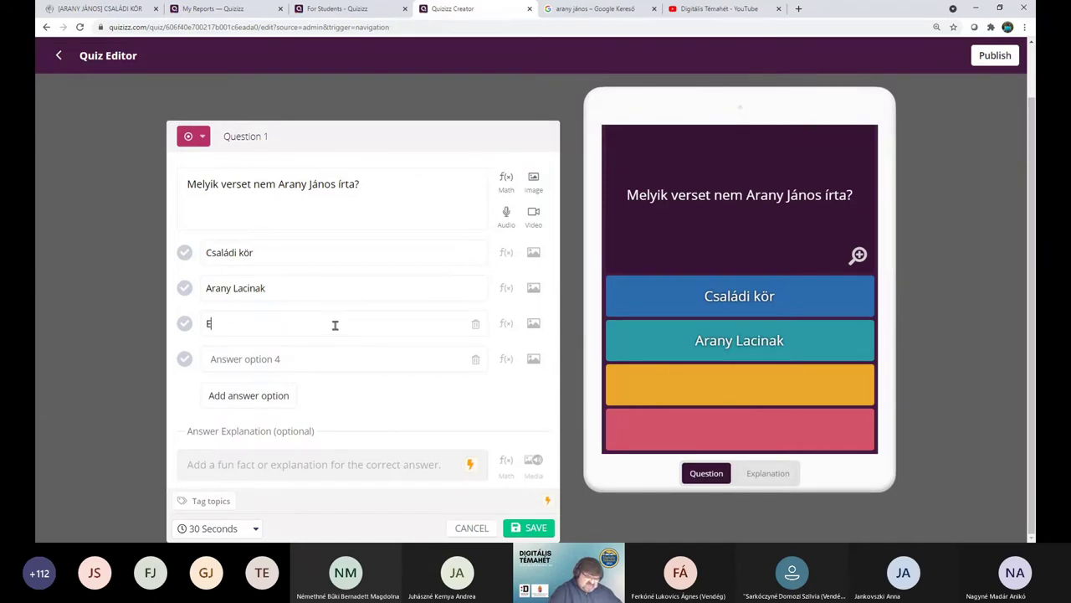
pyautogui.write('pilógus')
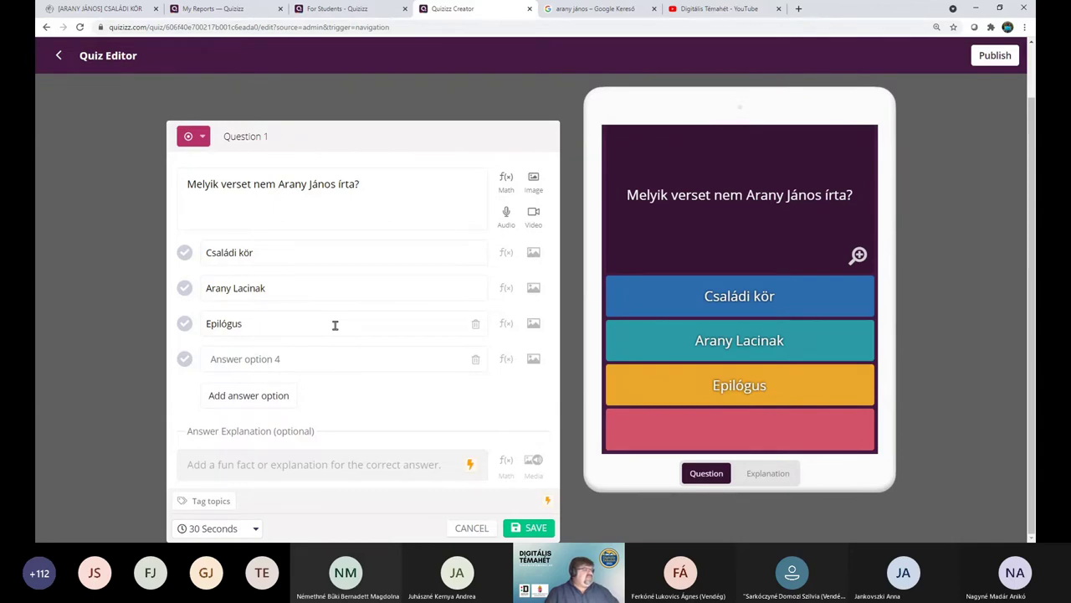
pyautogui.click(339, 359)
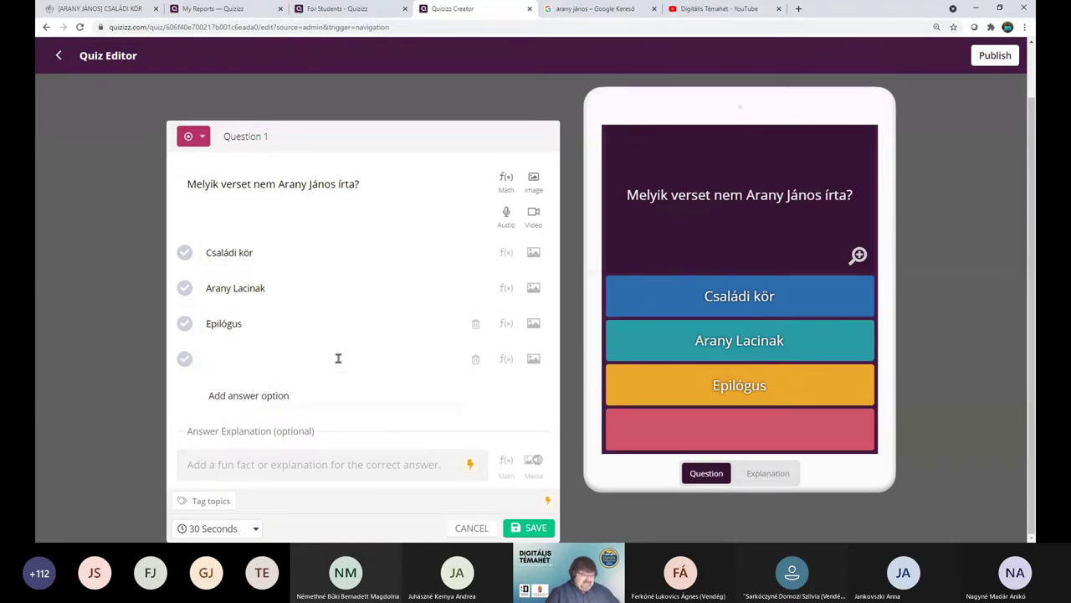
pyautogui.write('A wales')
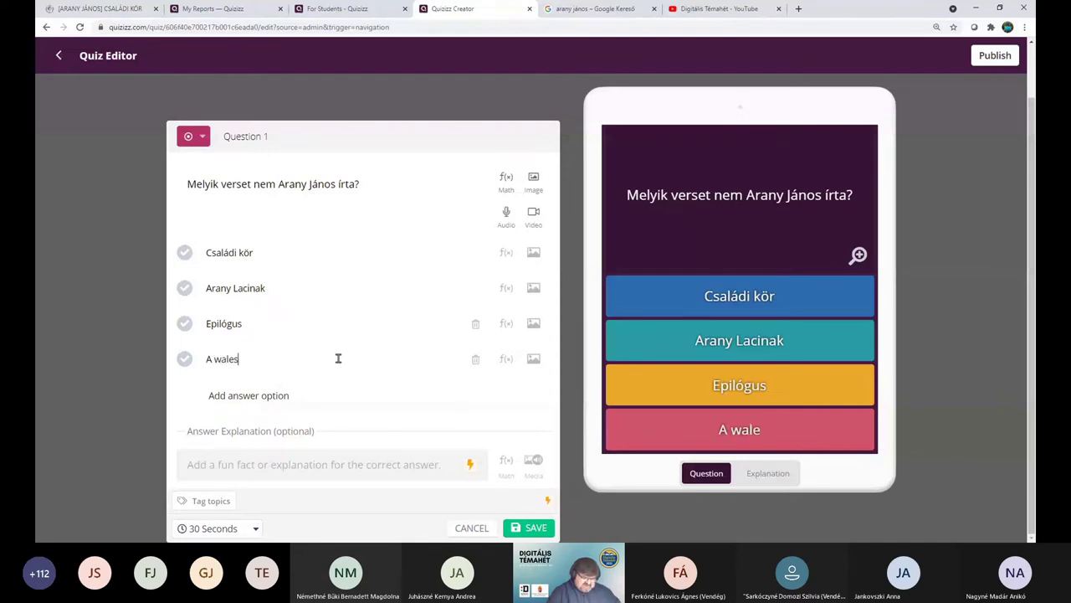
pyautogui.write('i báérdok')
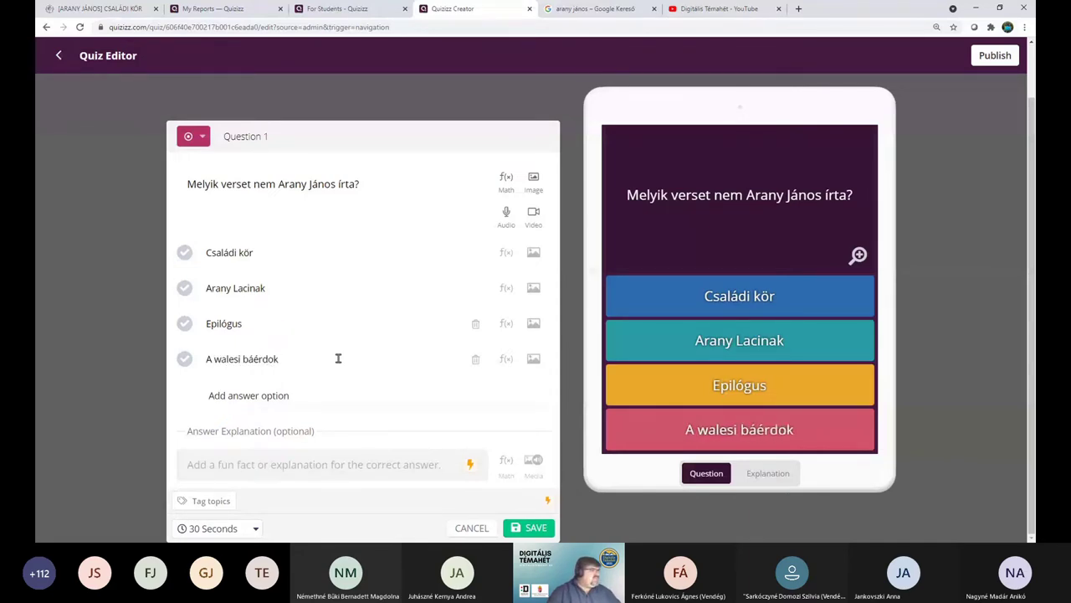
# - Correct the fourth answer option to "A walesi bárdok" and mark "Arany Lacinak" as the correct answer
pyautogui.press('Delete')
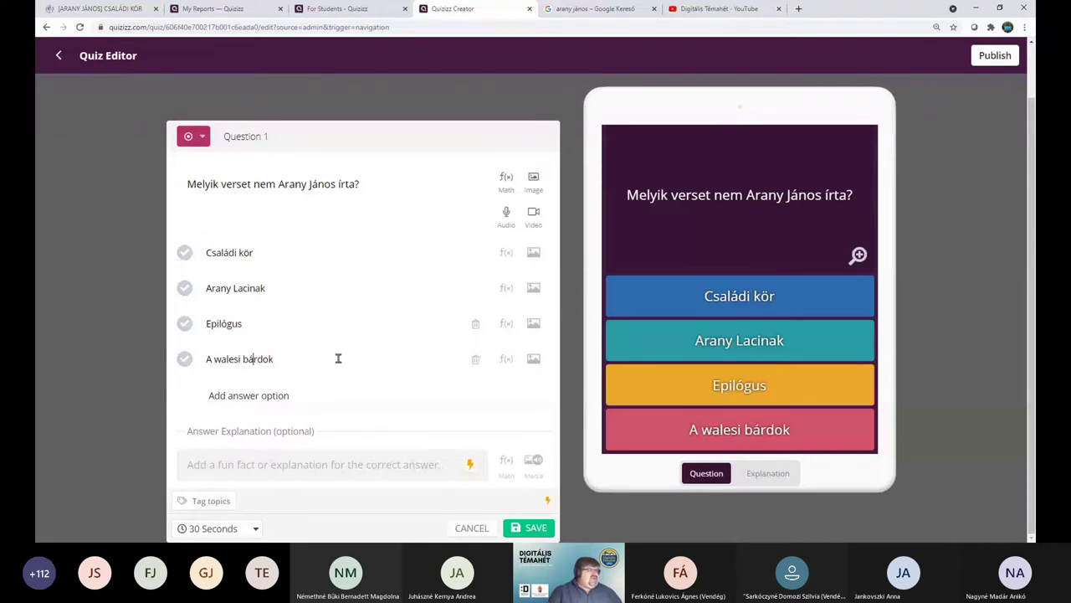
pyautogui.doubleClick(256, 185)
pyautogui.click(321, 214)
pyautogui.click(185, 290)
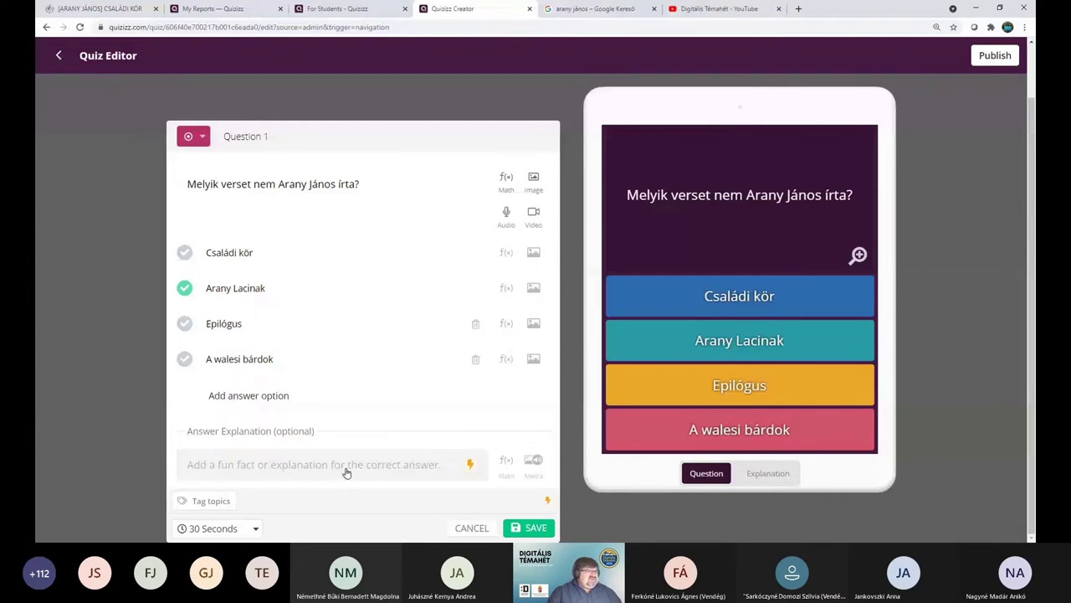
# - Set the time limit of question 1 to 20 seconds and save the question
pyautogui.click(254, 531)
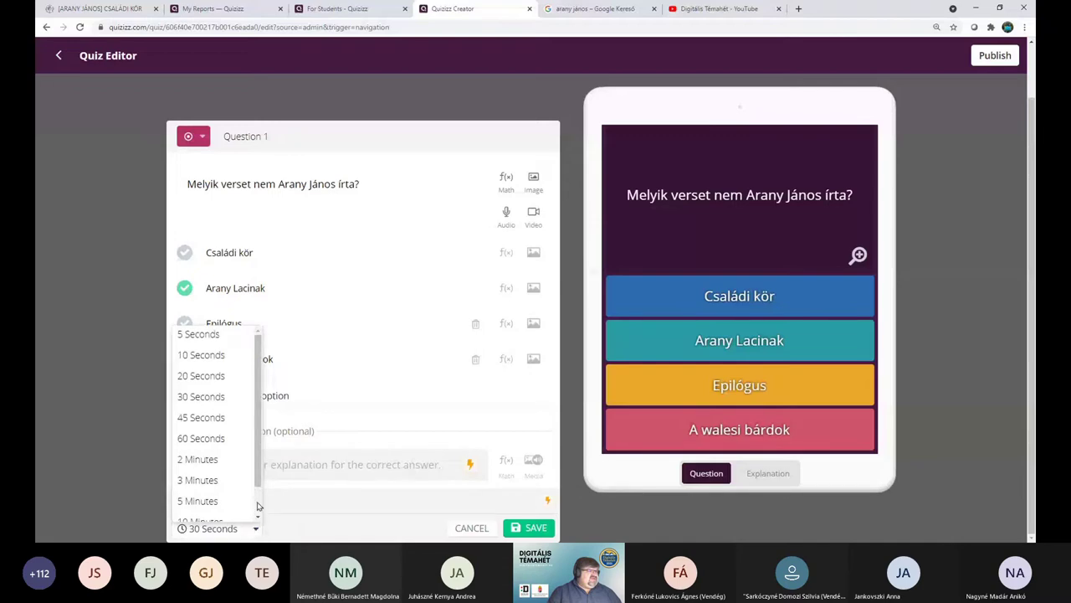
pyautogui.click(207, 377)
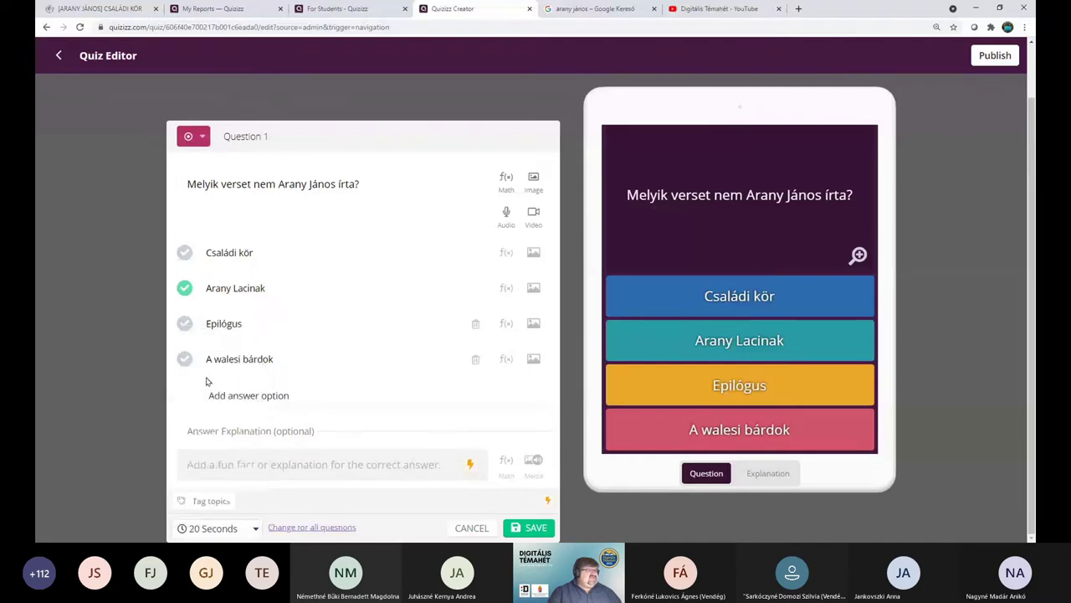
pyautogui.click(529, 533)
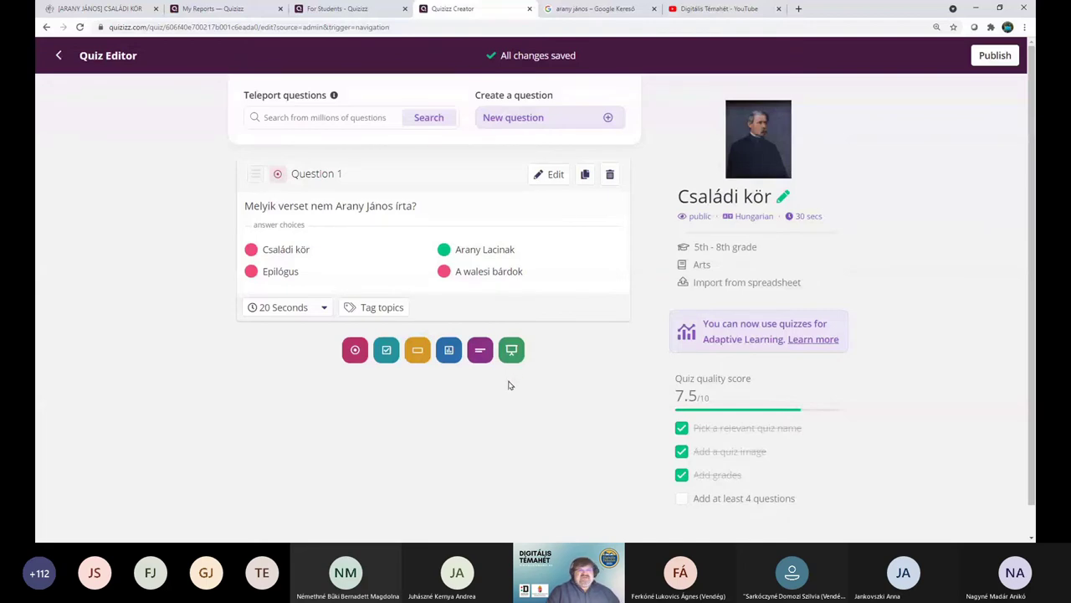
# - Create a checkbox question with the text "Milyen állat szerepel a versben?"
pyautogui.click(386, 352)
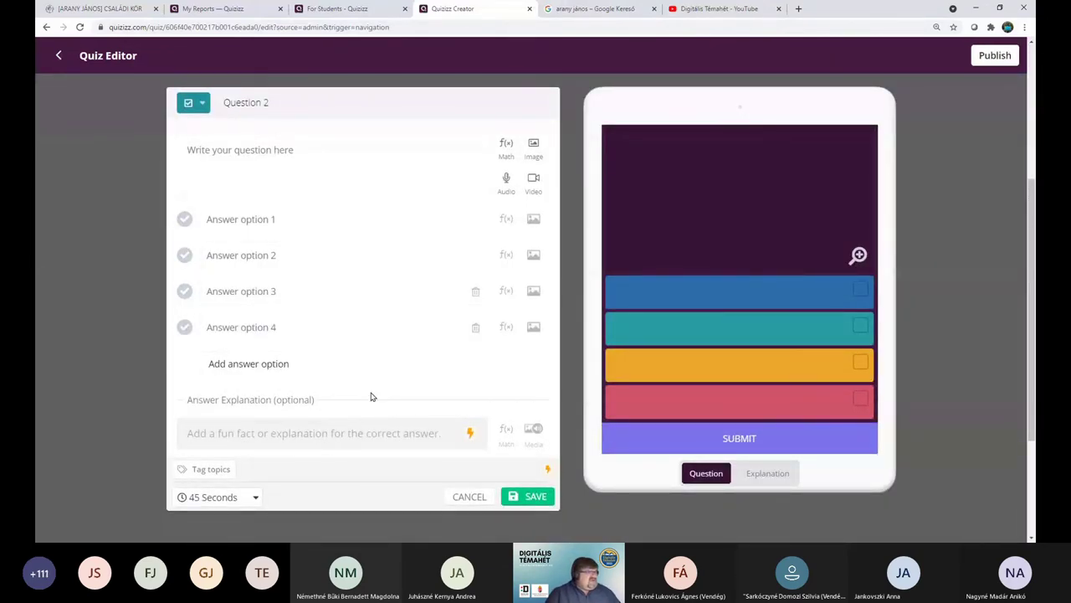
pyautogui.click(375, 178)
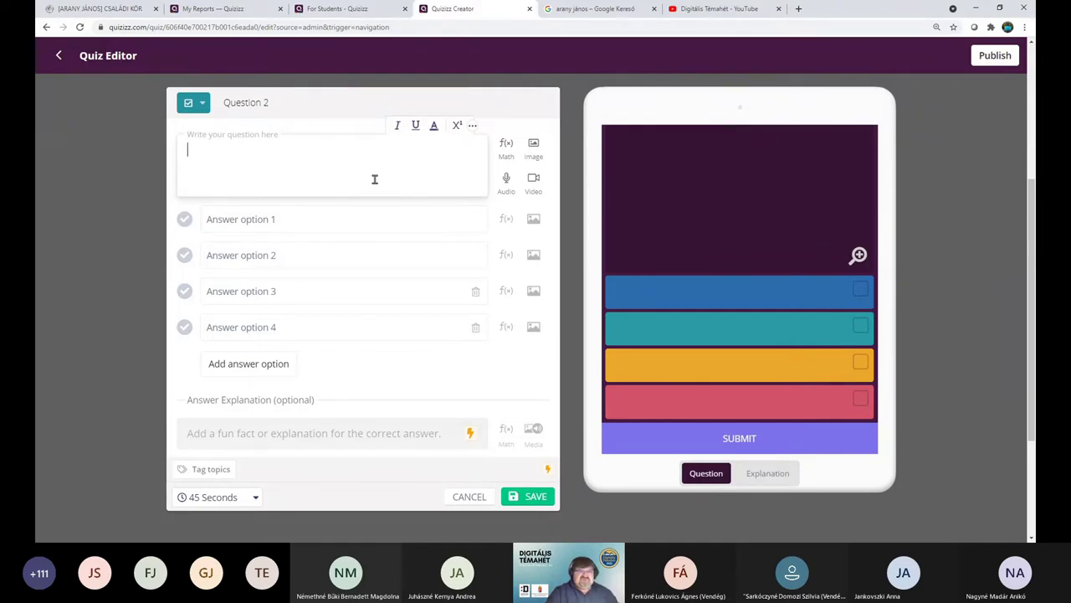
pyautogui.write('Milyen ')
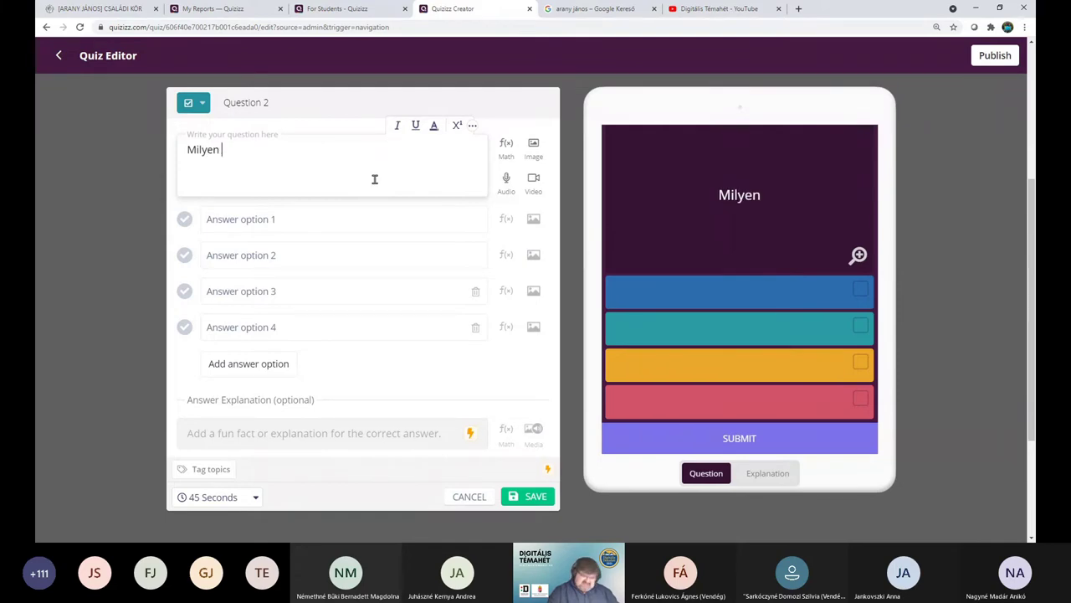
pyautogui.write('állat ')
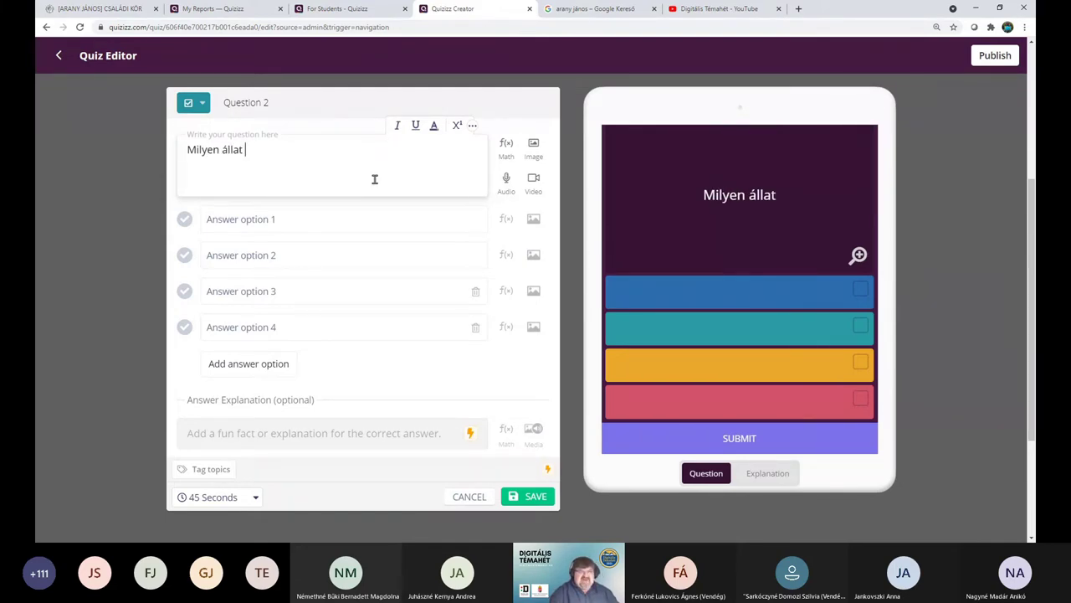
pyautogui.write('szerepel a ')
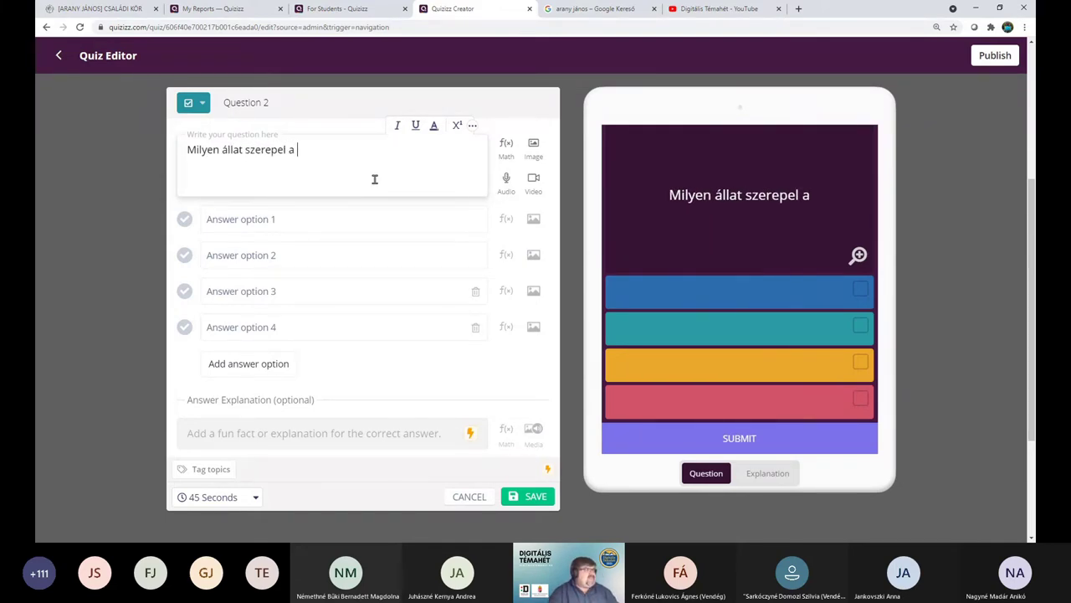
pyautogui.write('versbe')
pyautogui.press('BackSpace')
pyautogui.write('s')
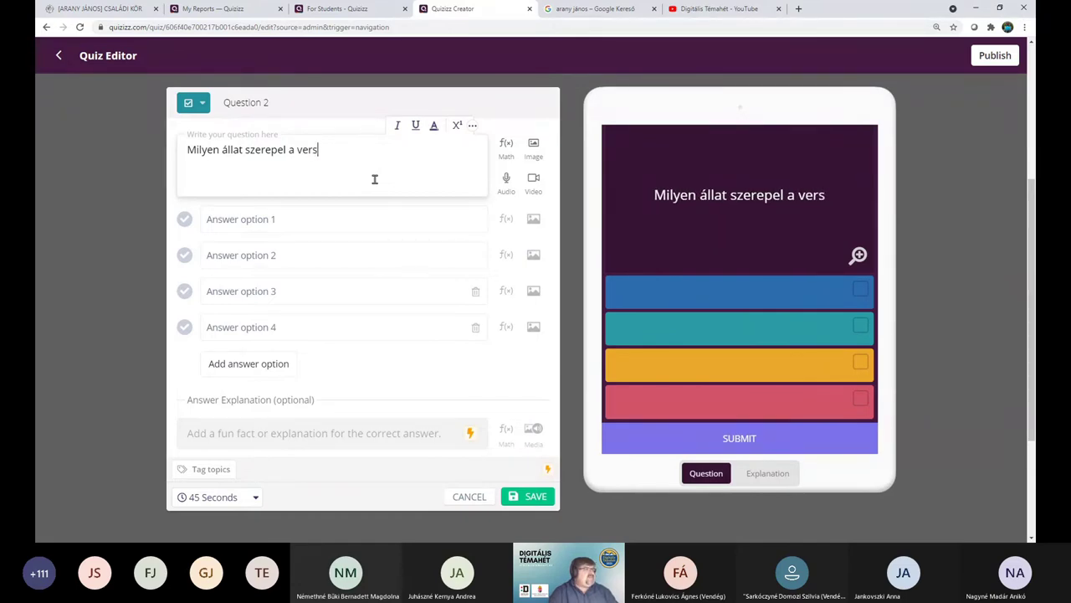
pyautogui.write('ben?')
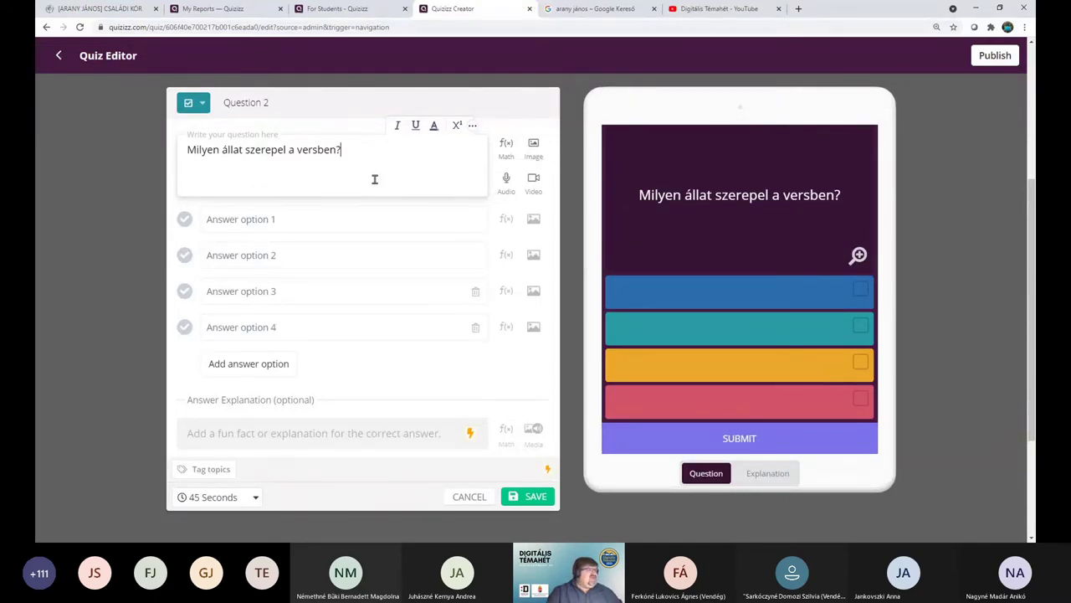
# - Enter "ló" as the first answer option and "denevér" as the second
pyautogui.click(372, 222)
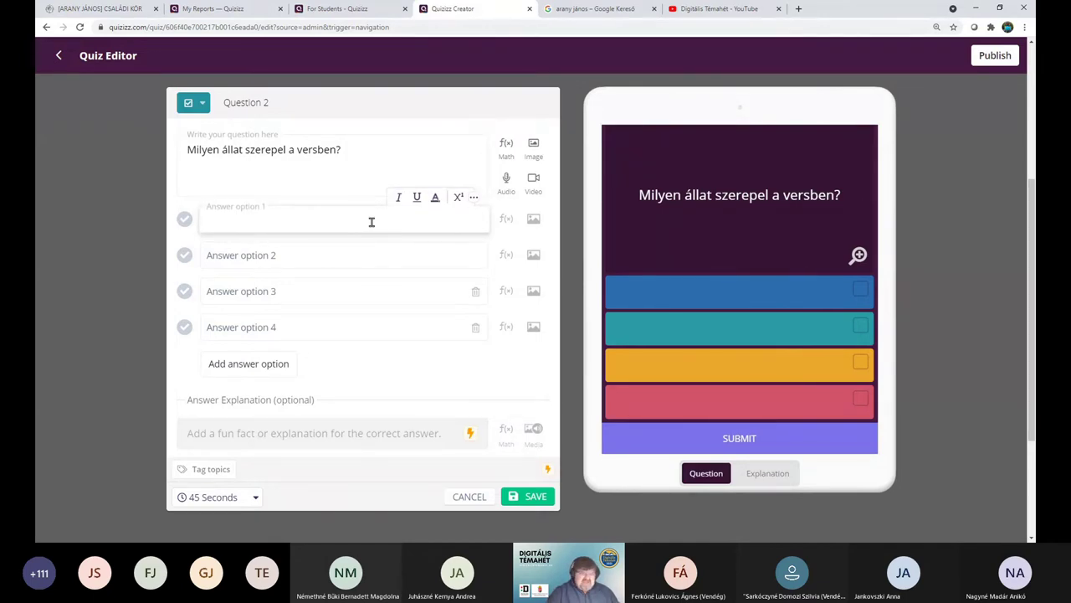
pyautogui.write('ló')
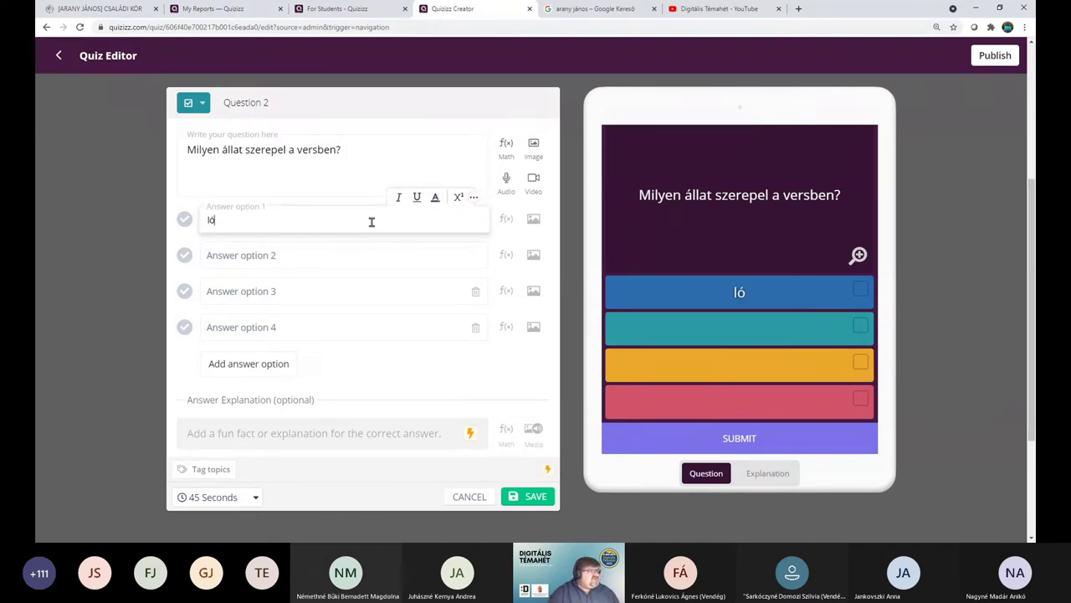
pyautogui.click(327, 258)
pyautogui.write('de')
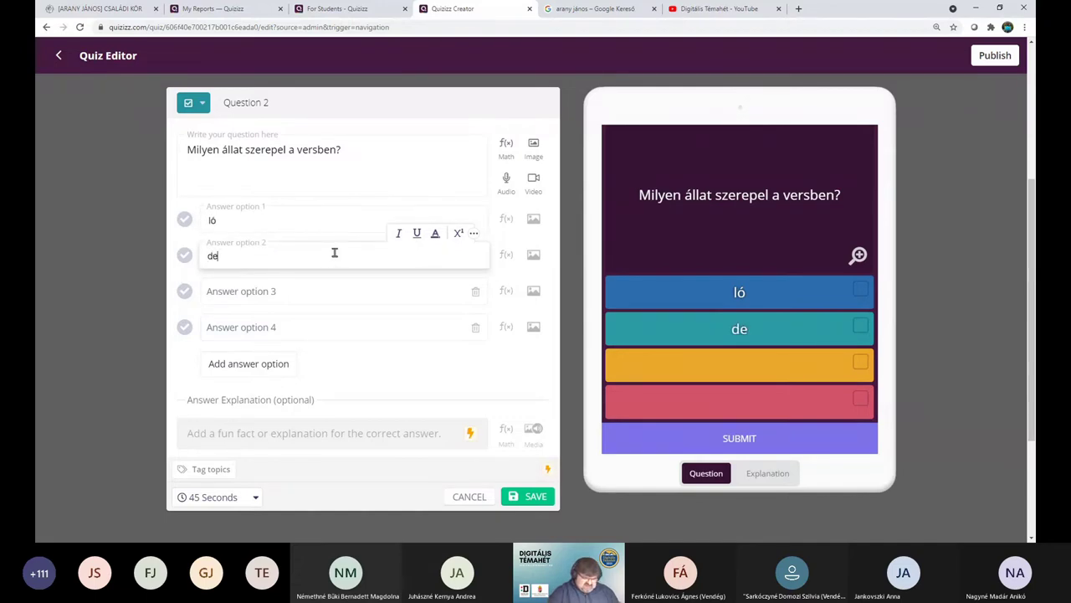
pyautogui.write('nevr')
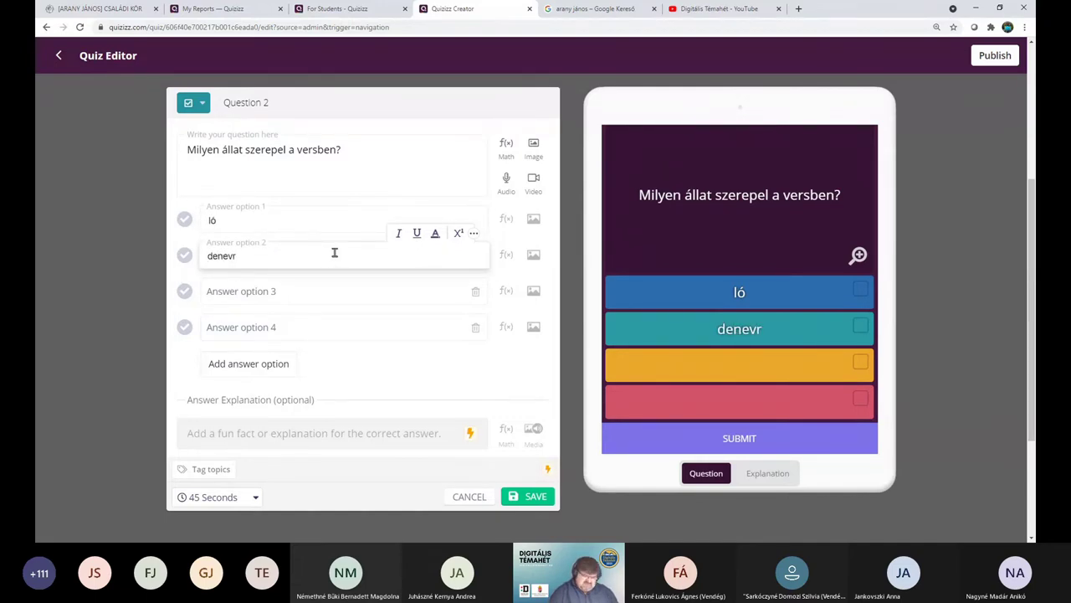
pyautogui.press('BackSpace')
pyautogui.write('ér')
# - Enter "kígyó" as the third answer option and "disznó" as the fourth
pyautogui.click(300, 290)
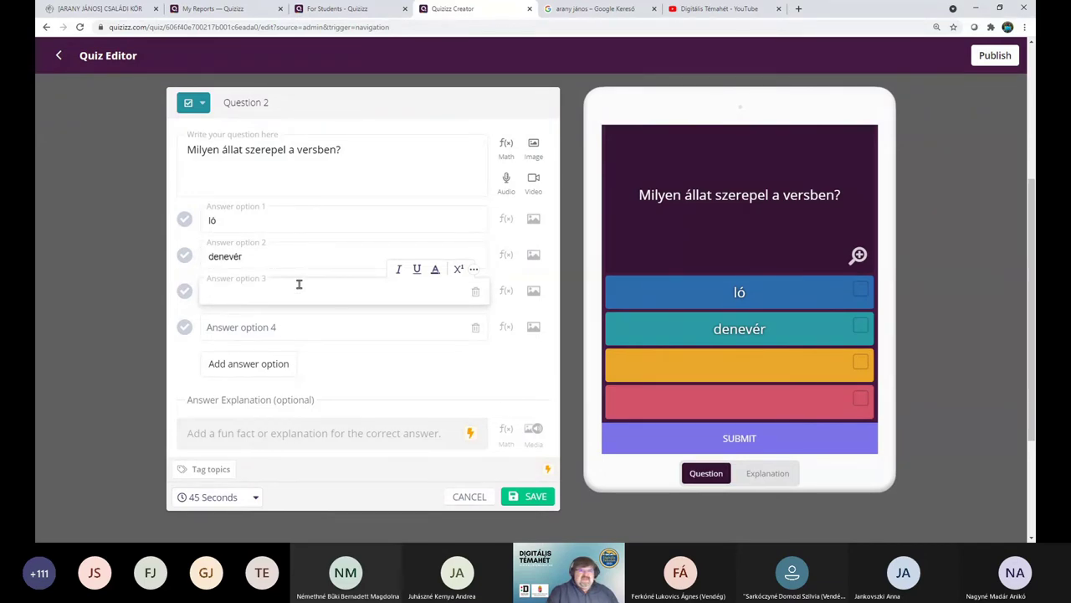
pyautogui.write('kígy')
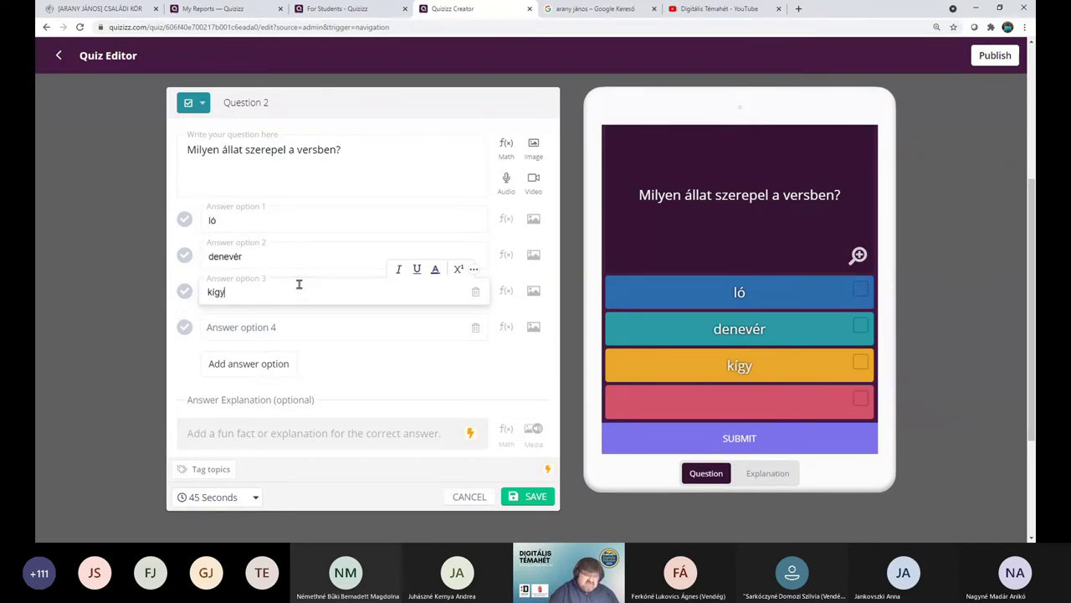
pyautogui.write('ó')
pyautogui.click(296, 327)
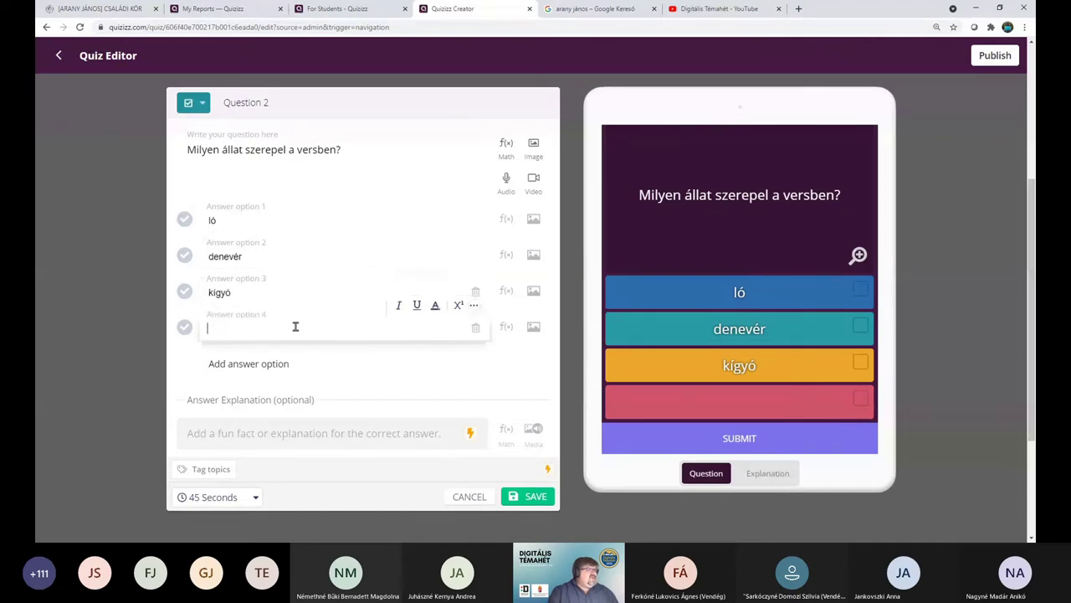
pyautogui.write('disznó')
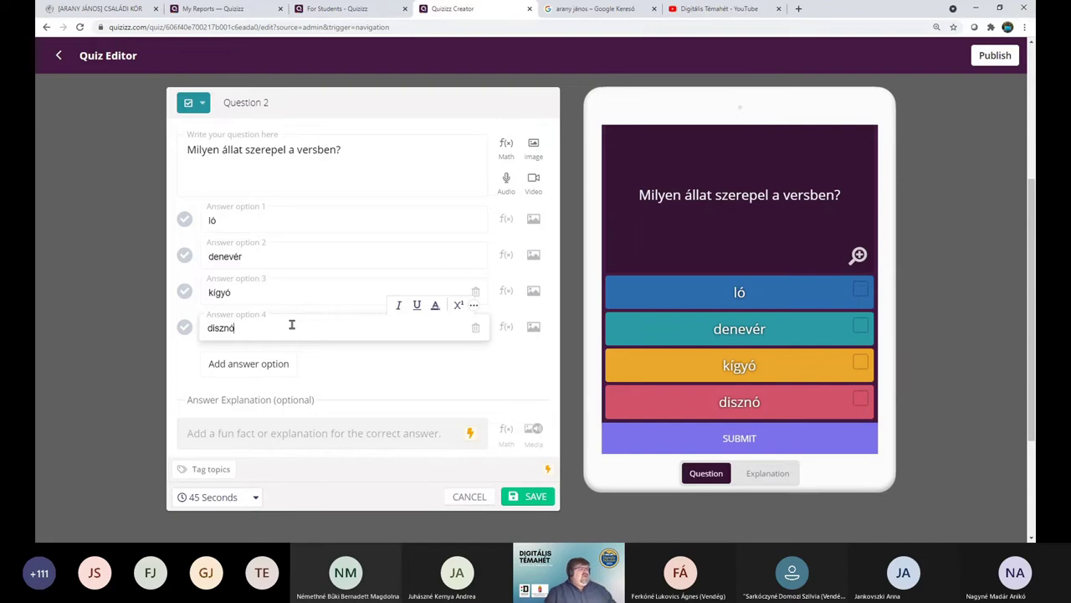
# - Mark "denevér" and "kígyó" as the correct answers of question 2
pyautogui.click(102, 313)
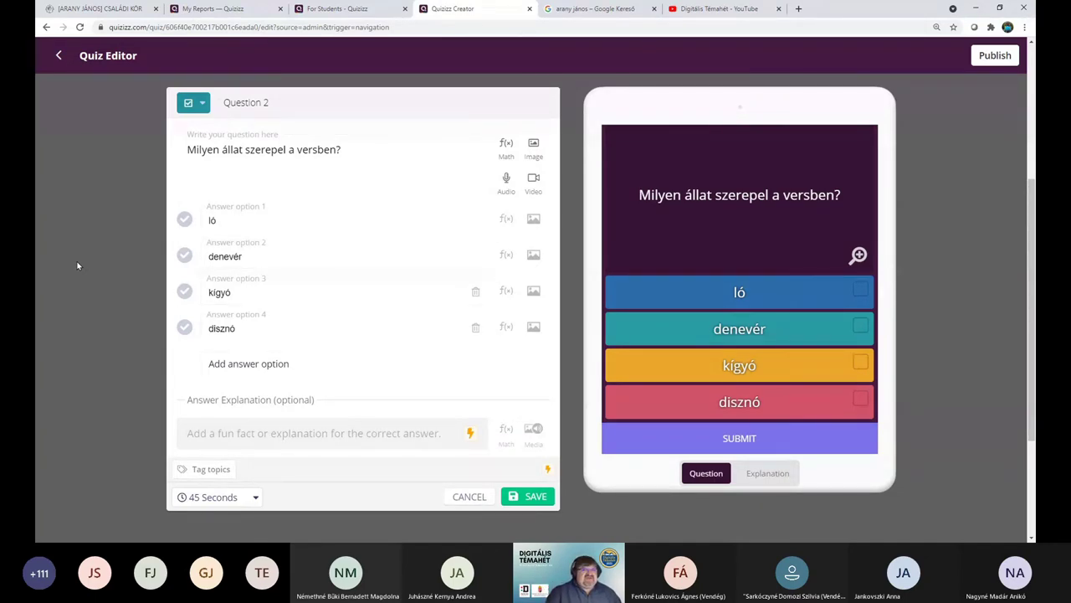
pyautogui.click(185, 260)
pyautogui.click(185, 293)
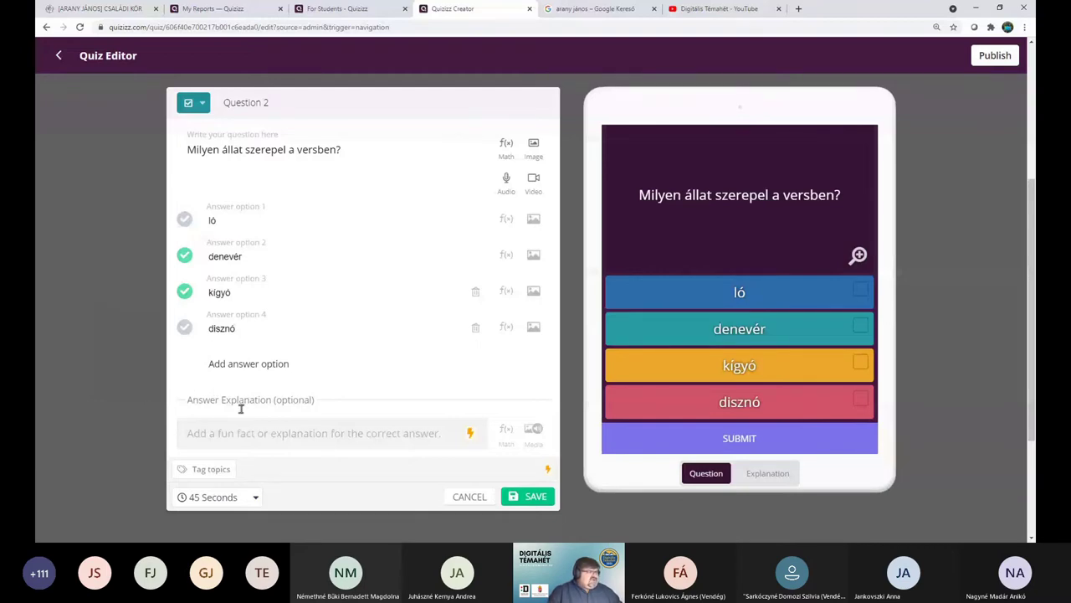
# - Set the time limit of question 2 to 30 seconds and save the question
pyautogui.click(256, 498)
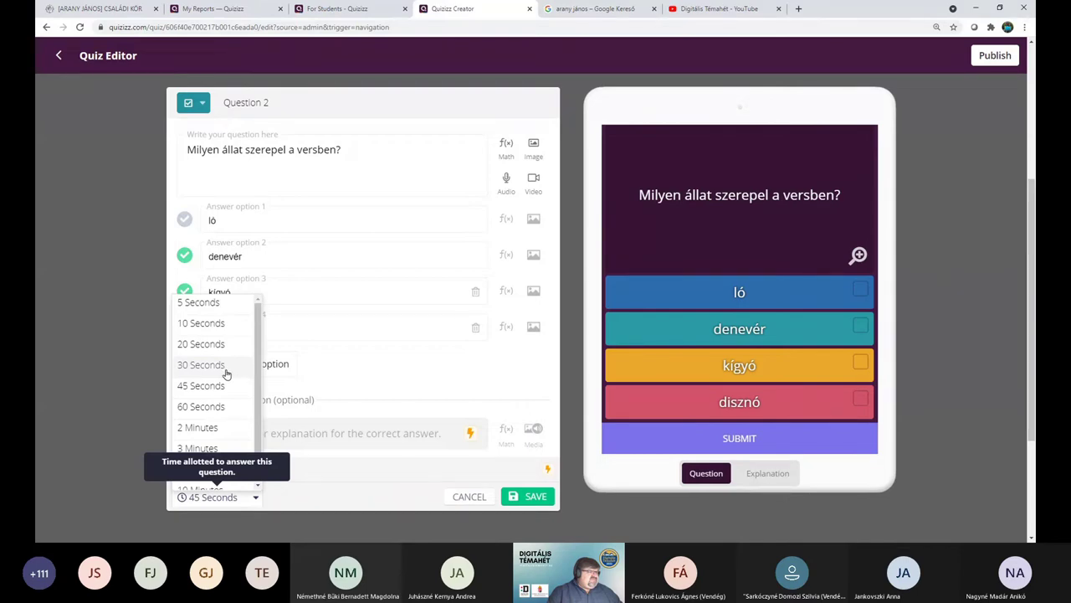
pyautogui.click(201, 364)
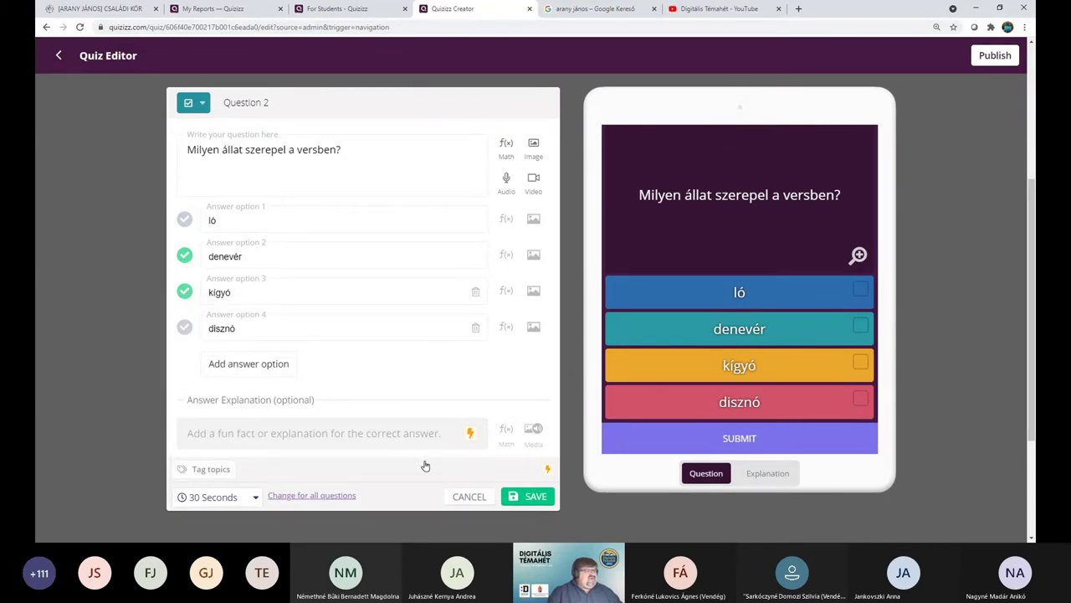
pyautogui.click(527, 498)
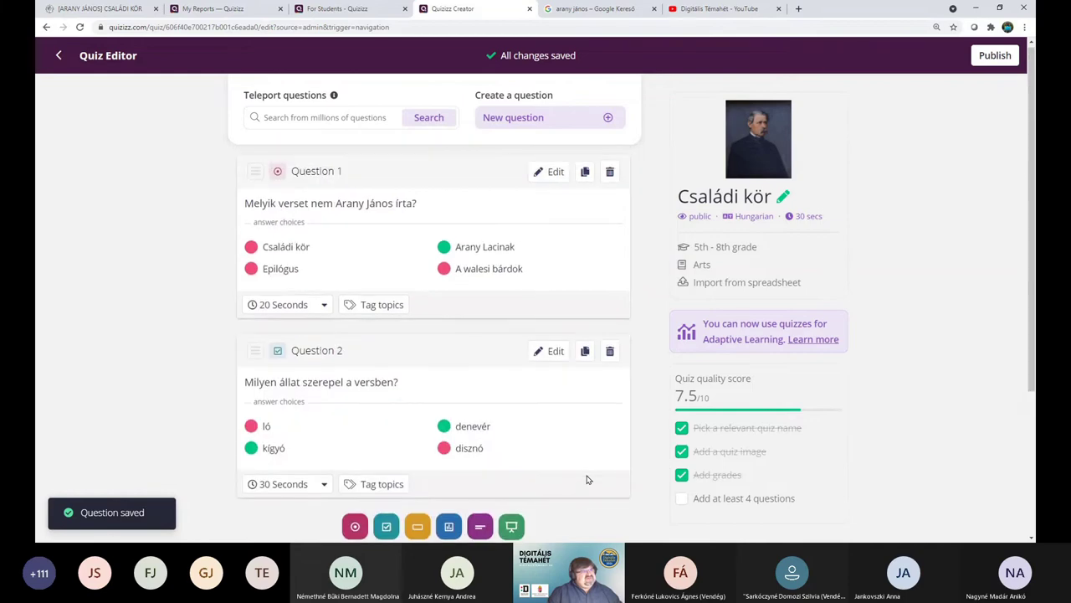
# - Add a poll as question 3 with the text "Mit gondolsz, mivel tüzesítik a vasalót?"
pyautogui.scroll(-2, 588, 481)
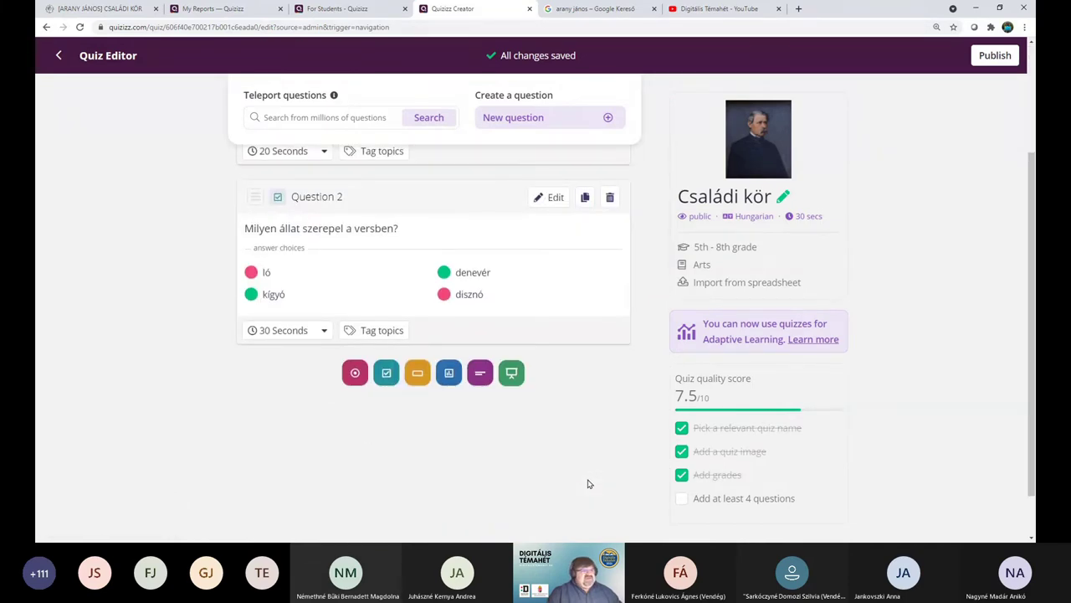
pyautogui.scroll(2, 587, 484)
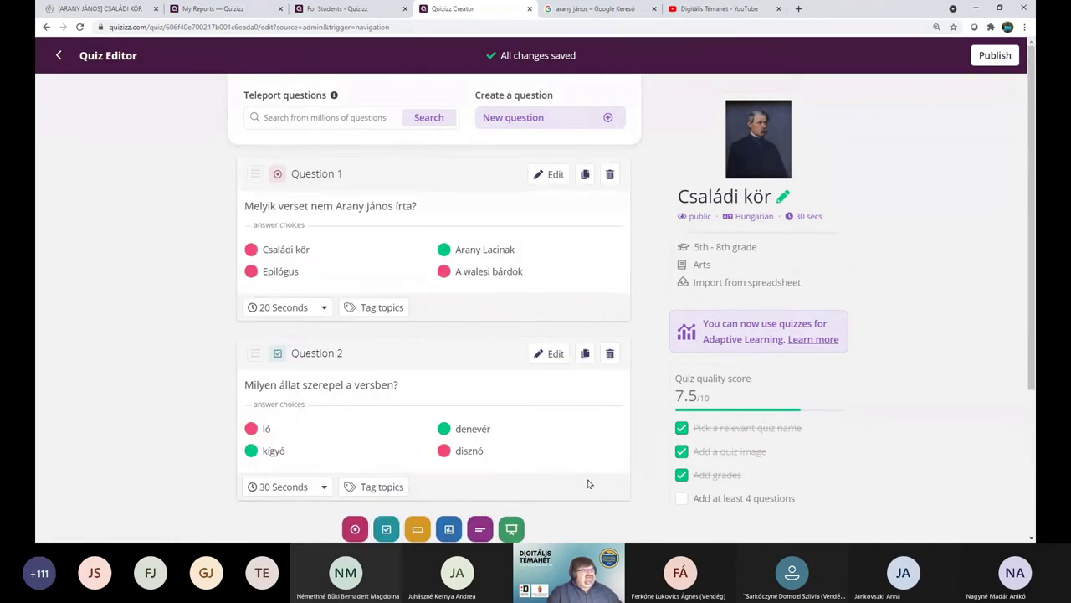
pyautogui.scroll(-2, 588, 484)
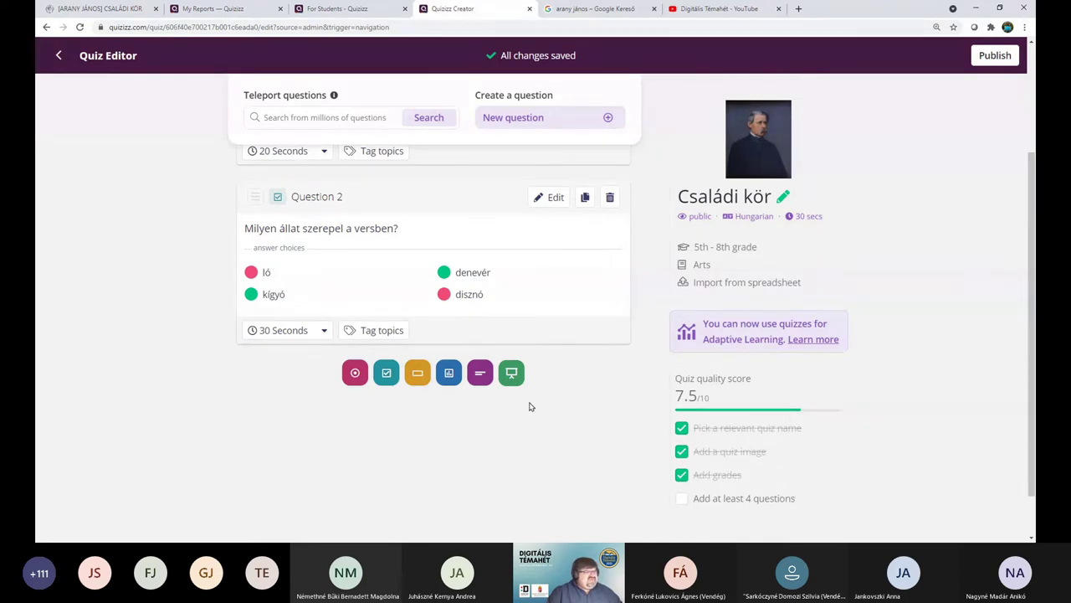
pyautogui.click(446, 383)
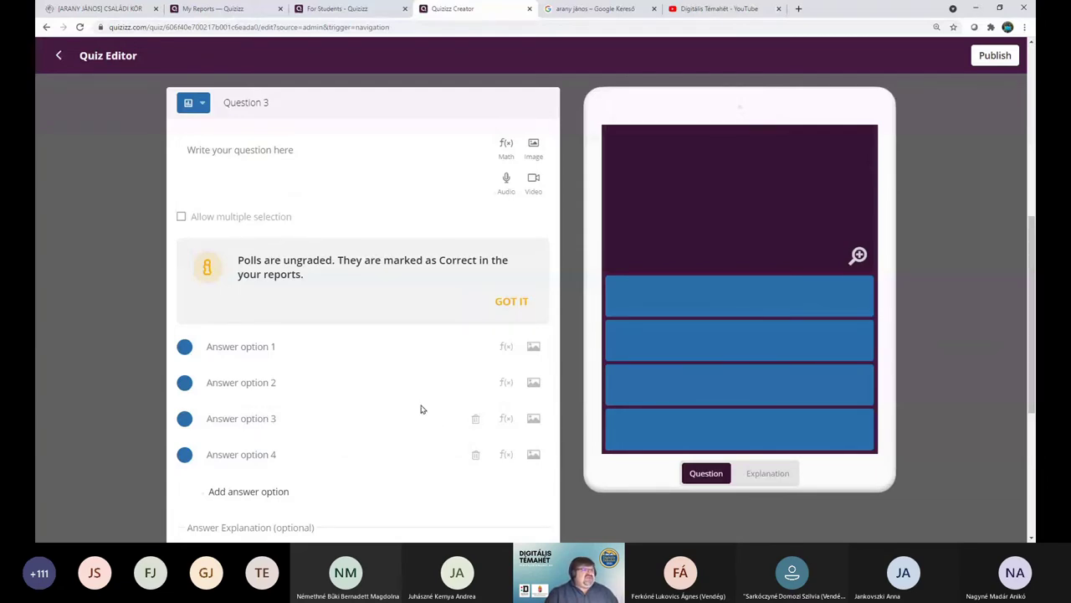
pyautogui.click(410, 164)
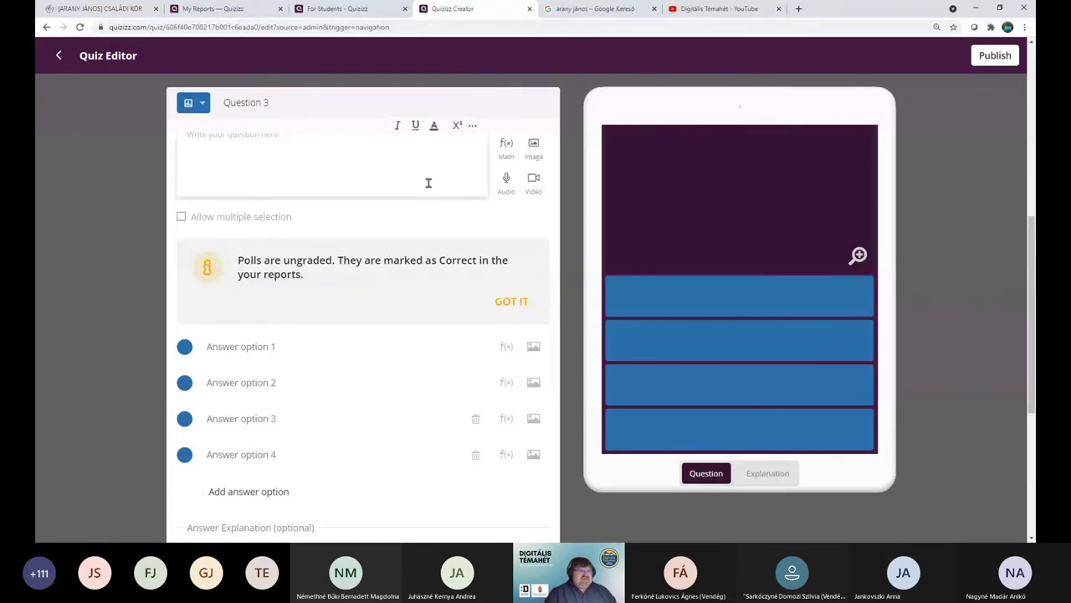
pyautogui.write('Mit ')
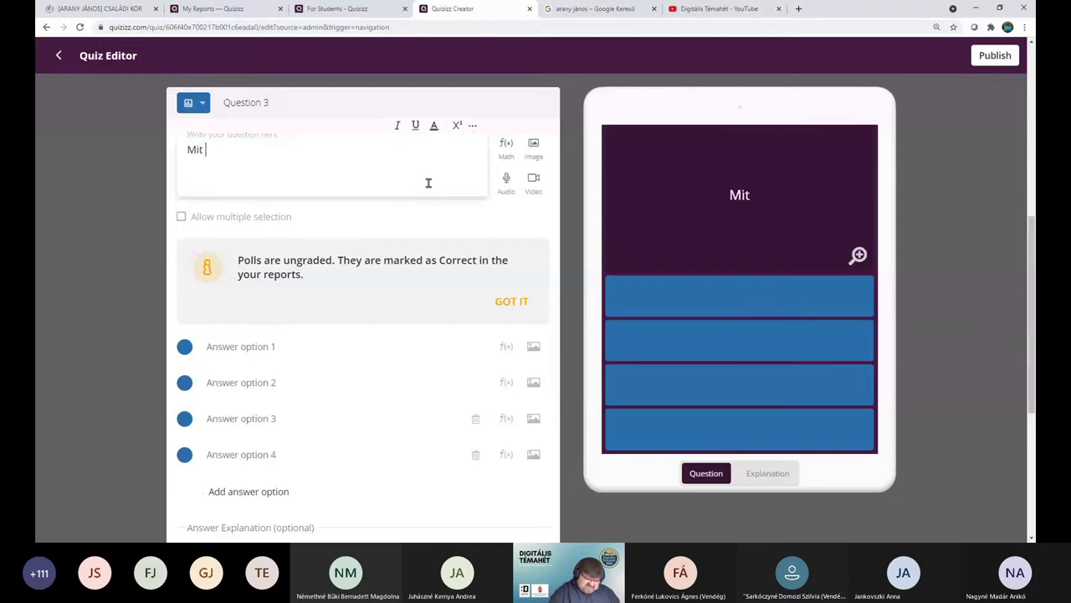
pyautogui.write('gondolsz')
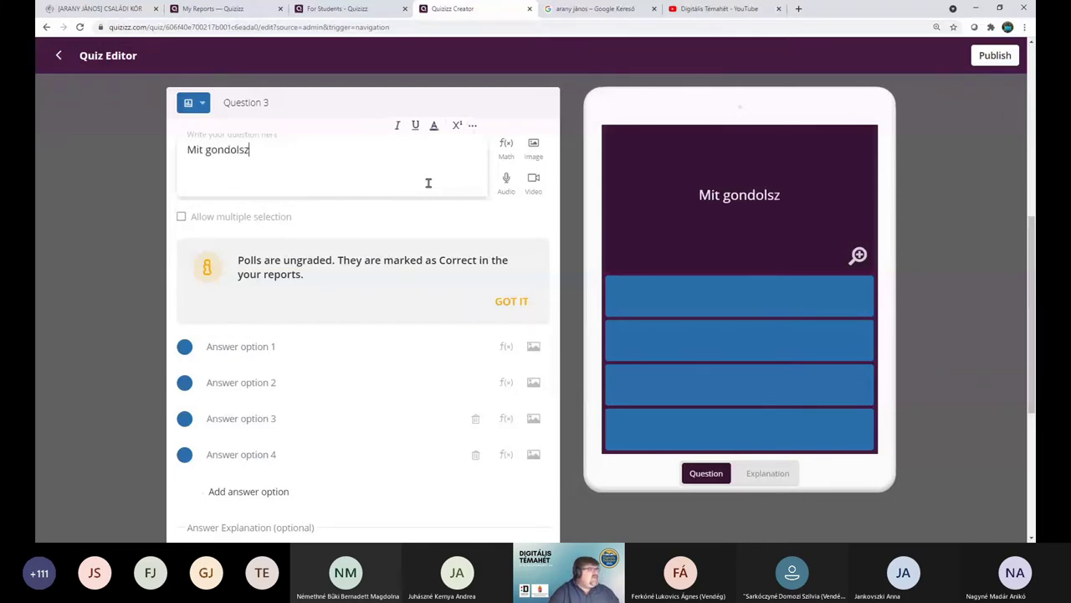
pyautogui.write(', mive')
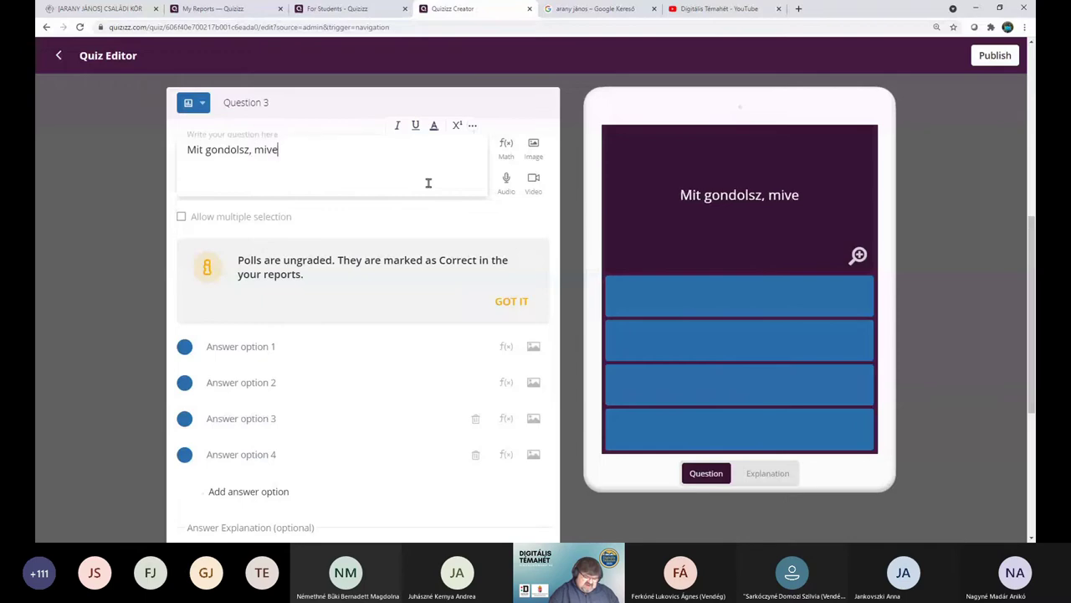
pyautogui.write('l tü')
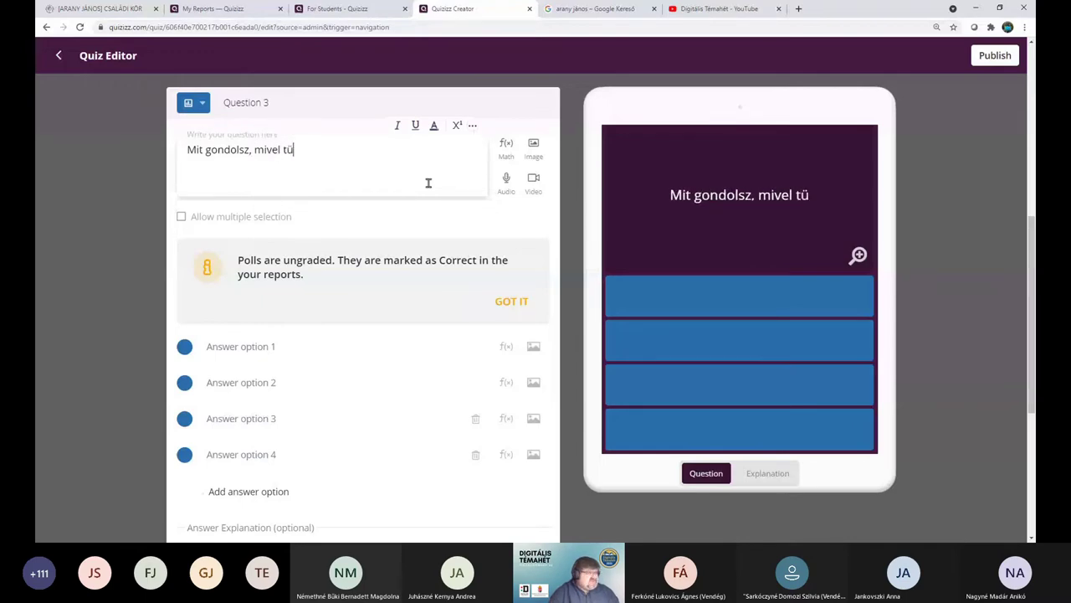
pyautogui.write('zesítik a ')
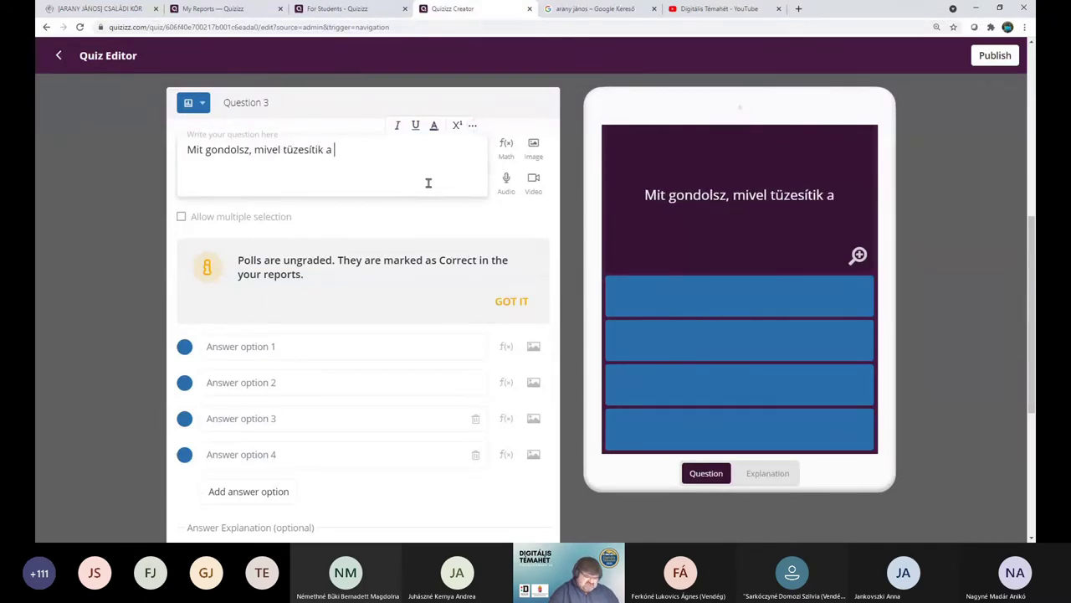
pyautogui.write('vasalót?')
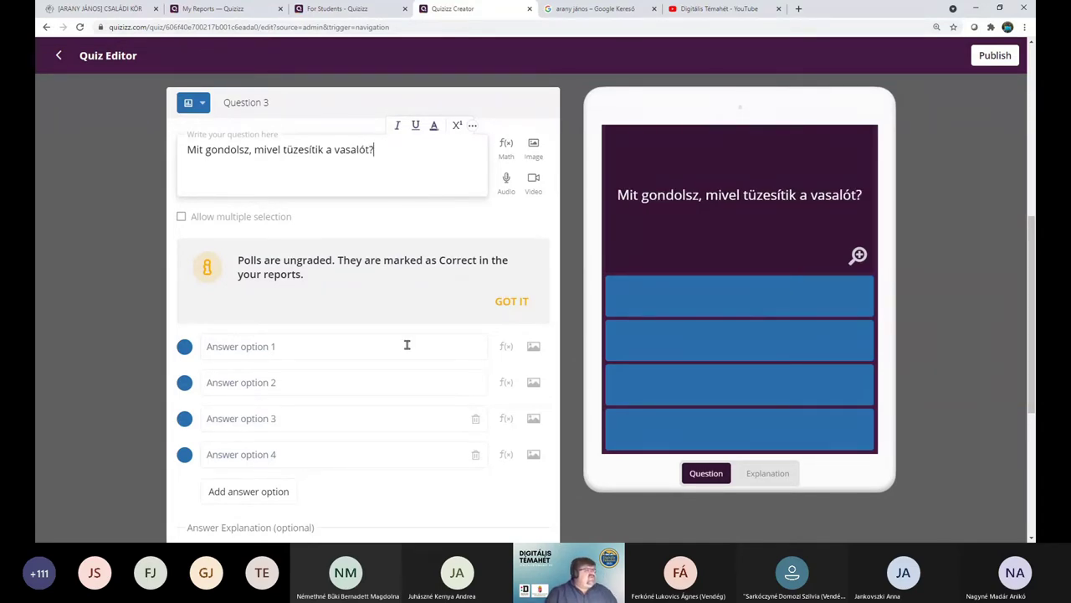
# - Enter "fával" as the poll's first answer option and "szénnel" as the second
pyautogui.scroll(-3, 406, 341)
pyautogui.click(330, 193)
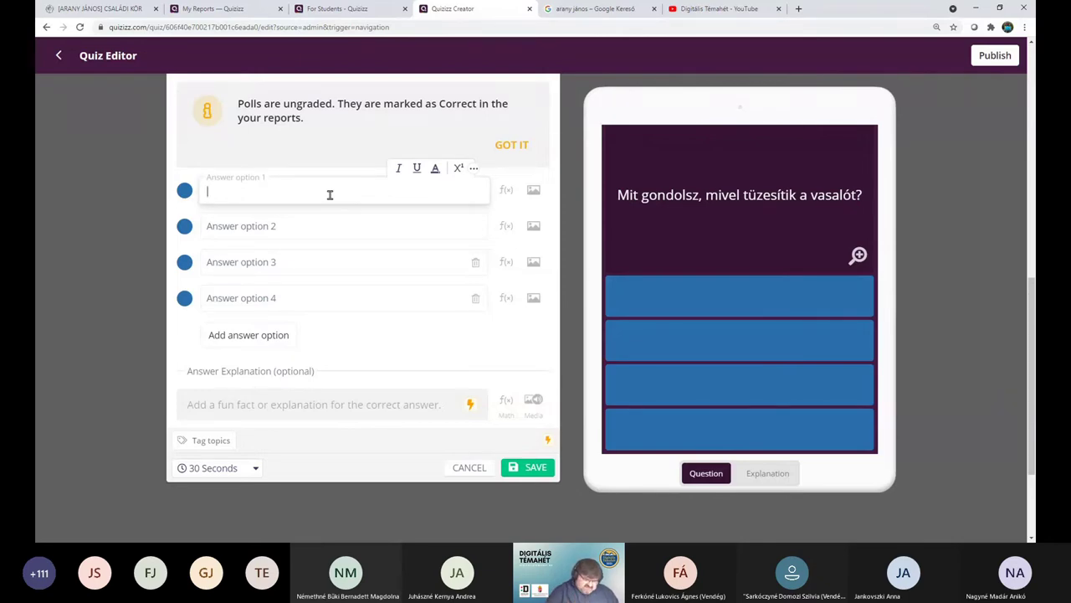
pyautogui.write('fával')
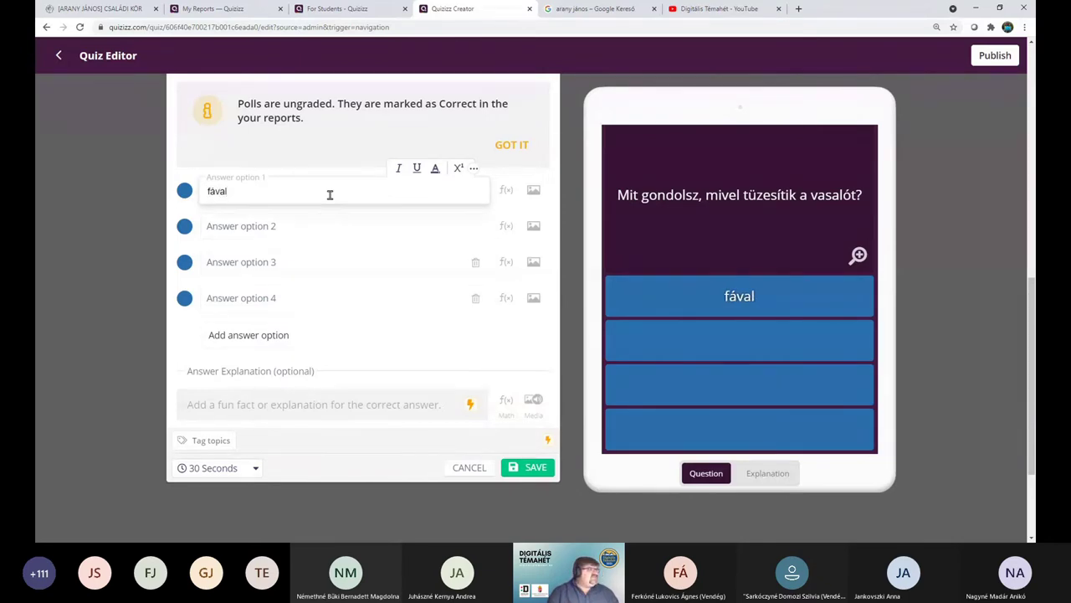
pyautogui.click(326, 226)
pyautogui.write('sz')
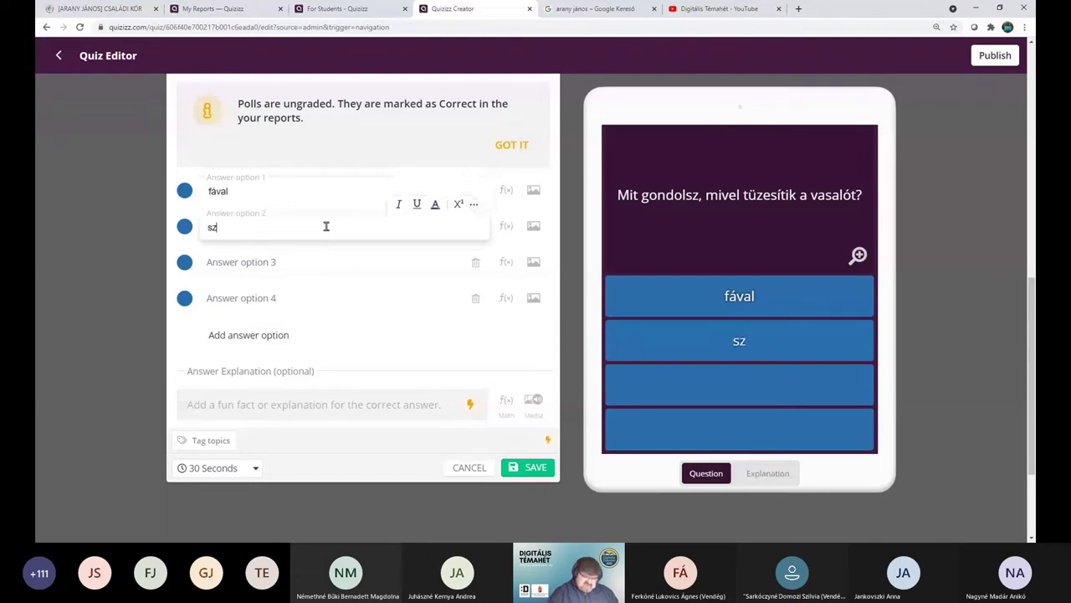
pyautogui.write('énnel')
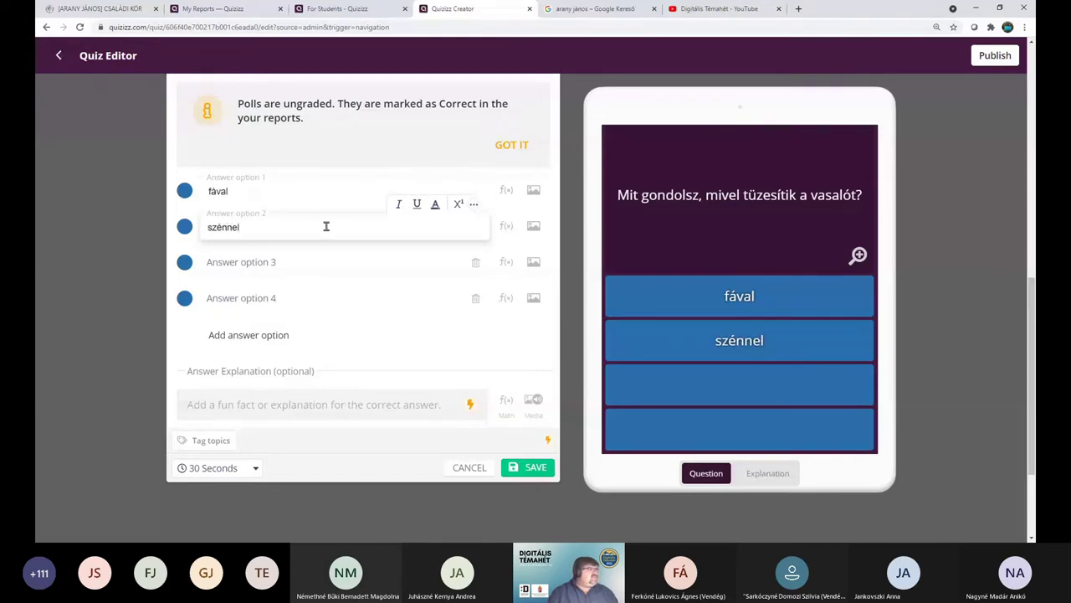
# - Enter "petróleummal" as the poll's third answer option and "olajjal" as the fourth, and save the question
pyautogui.click(314, 260)
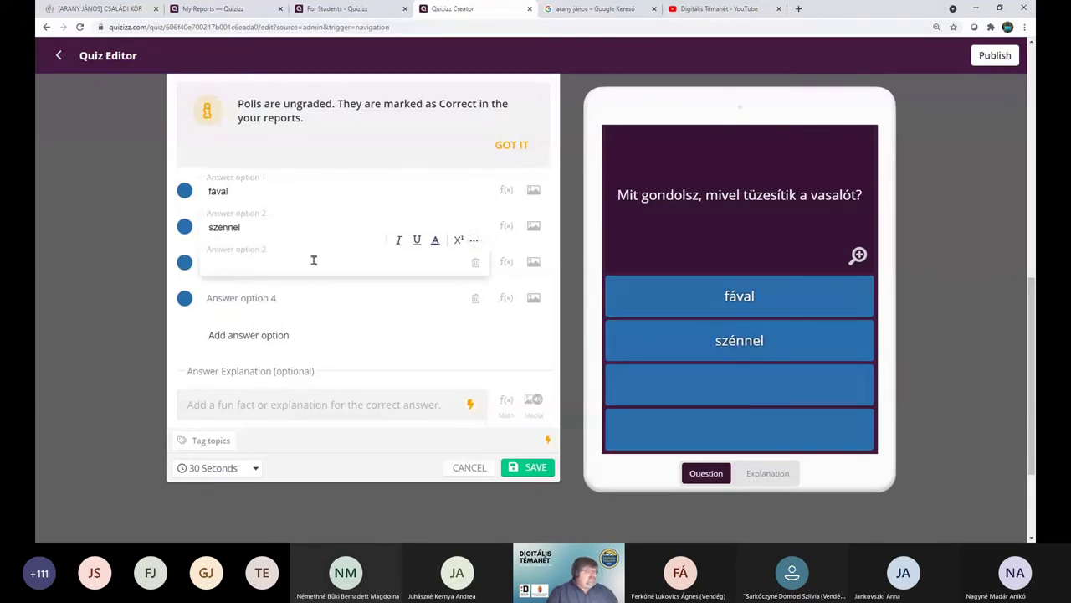
pyautogui.write('petról')
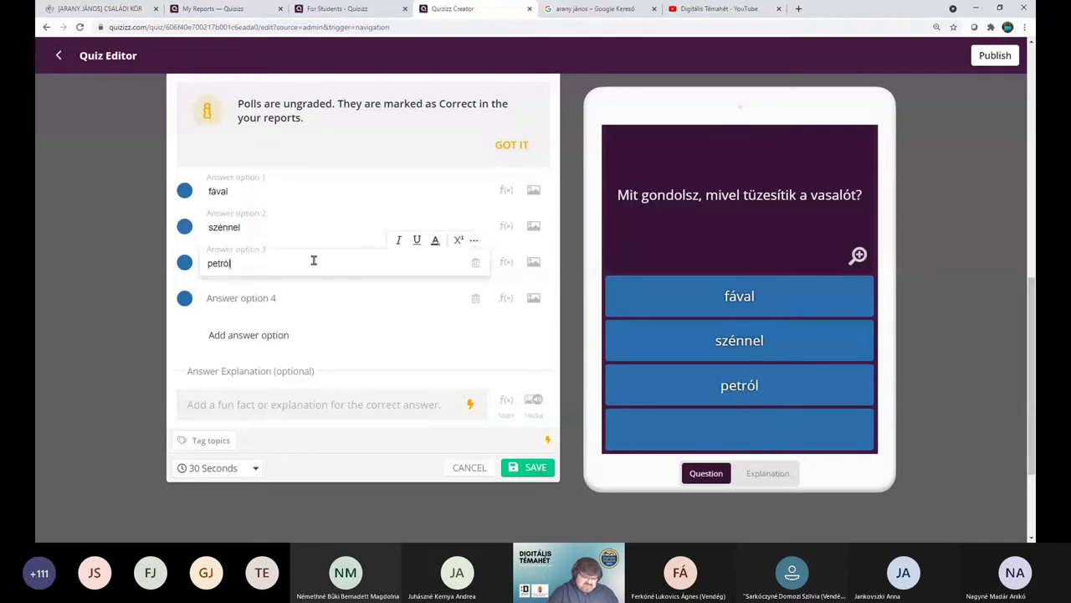
pyautogui.write('eummal')
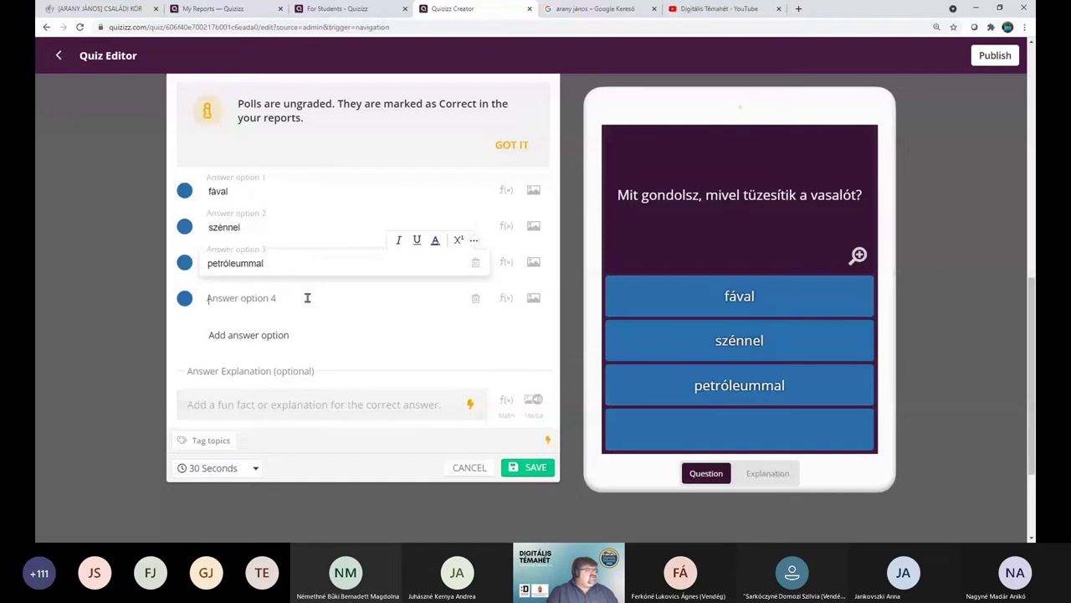
pyautogui.click(307, 298)
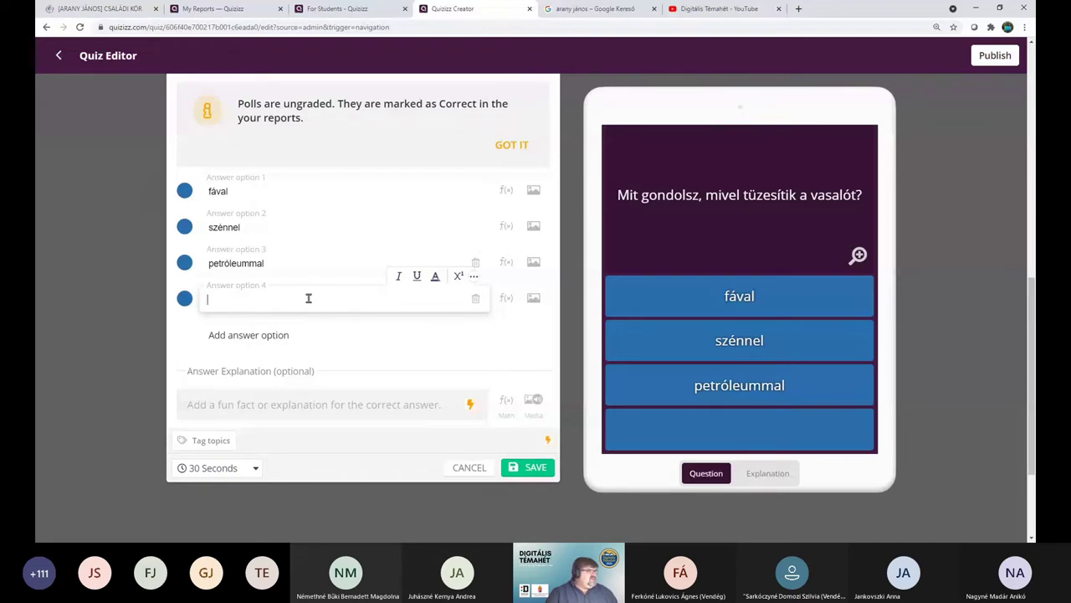
pyautogui.write('ola')
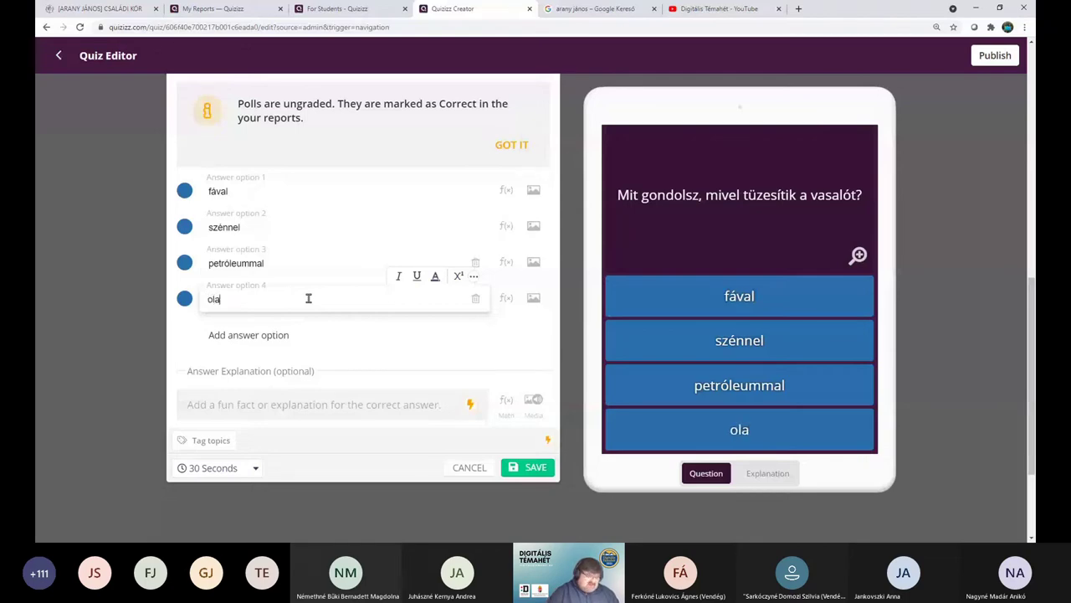
pyautogui.write('jjal')
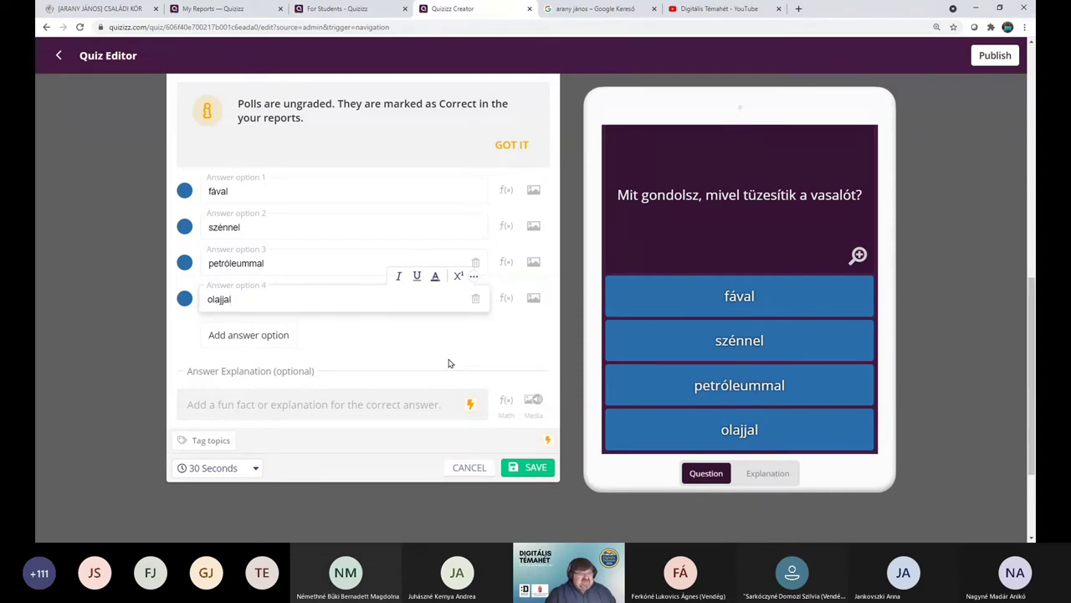
pyautogui.click(522, 469)
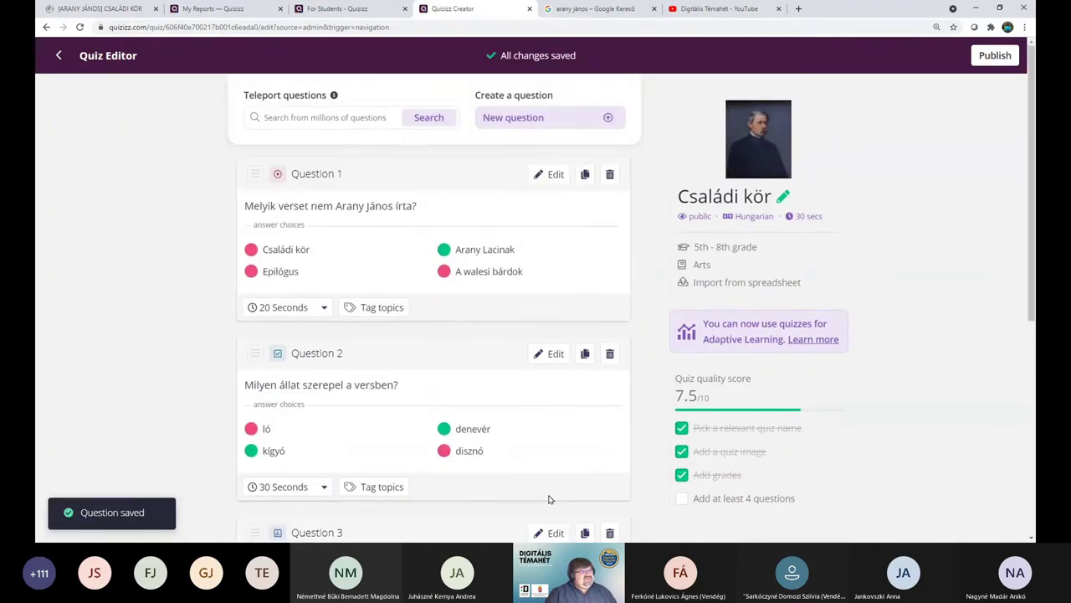
# - Add an open-ended question 4 with the text "Mit gondolsz, mit jelent az, hogy "madárlátta"?"
pyautogui.scroll(-2, 548, 503)
pyautogui.rightClick(855, 404)
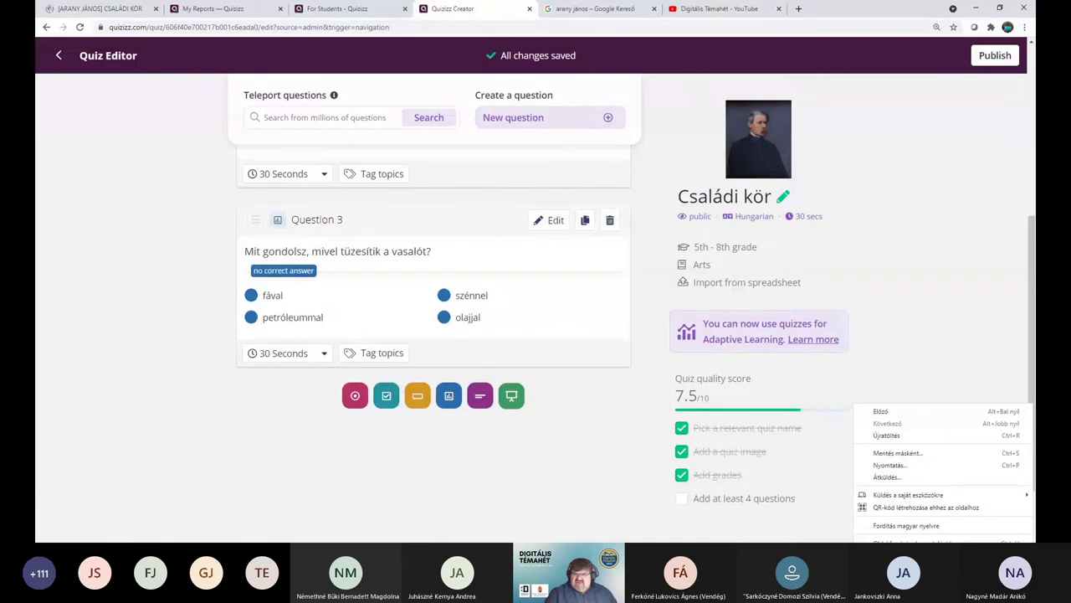
pyautogui.press('Escape')
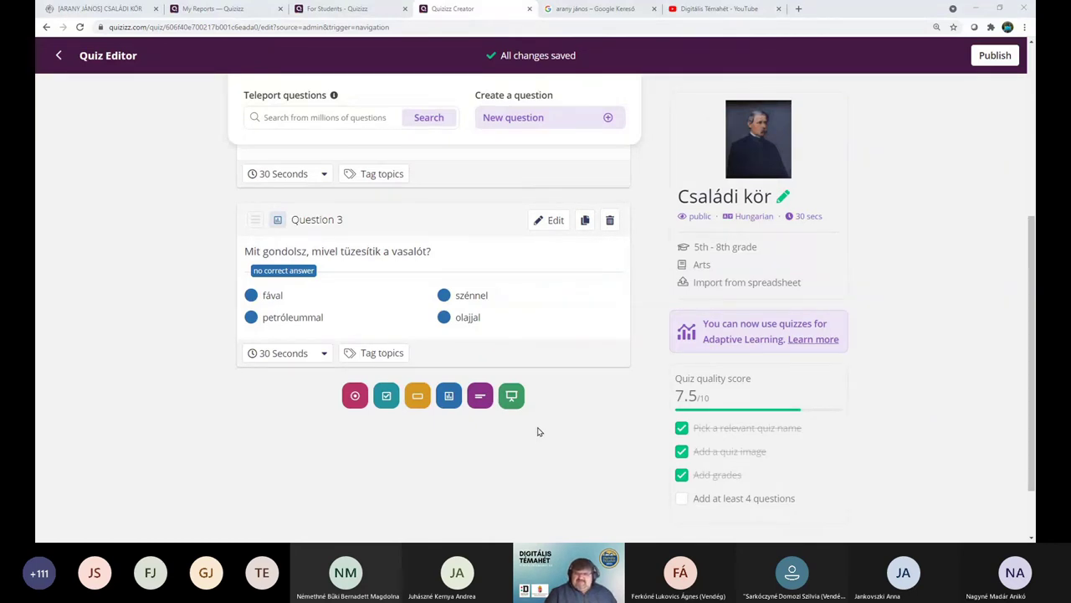
pyautogui.click(480, 400)
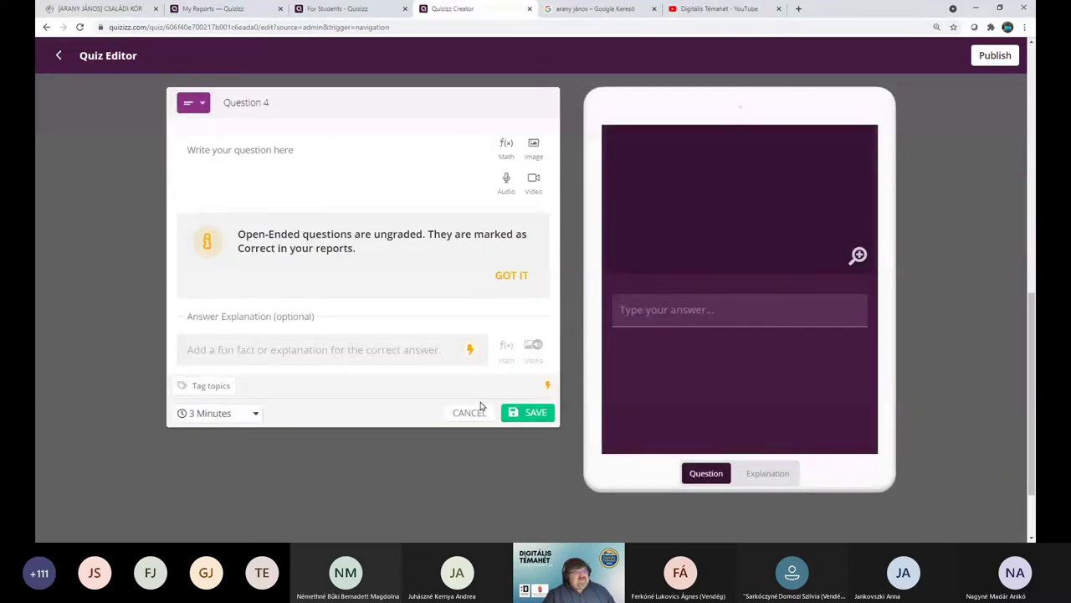
pyautogui.click(325, 153)
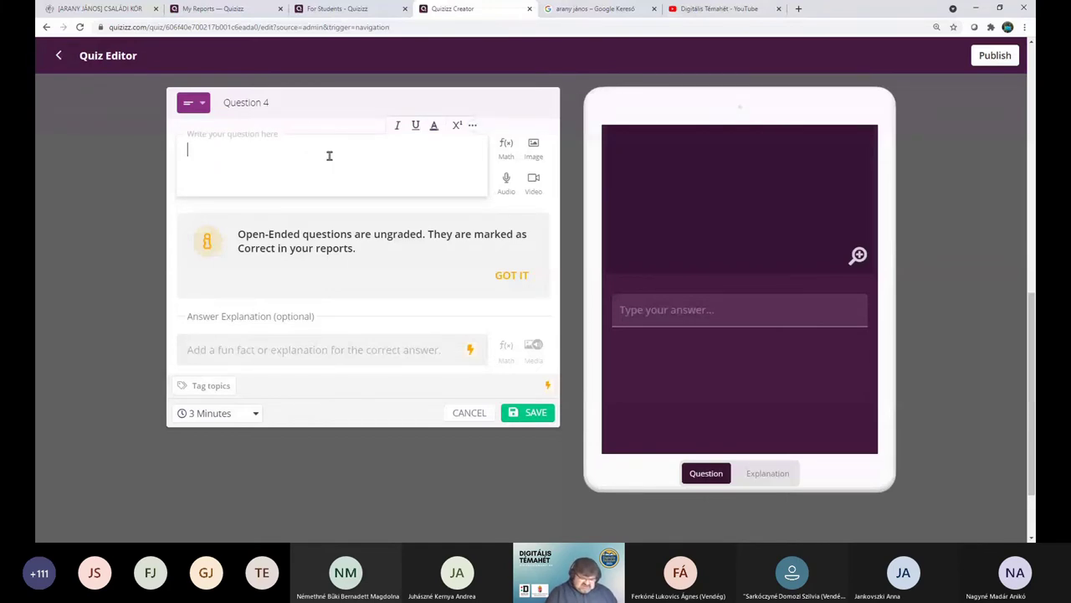
pyautogui.write('Mit')
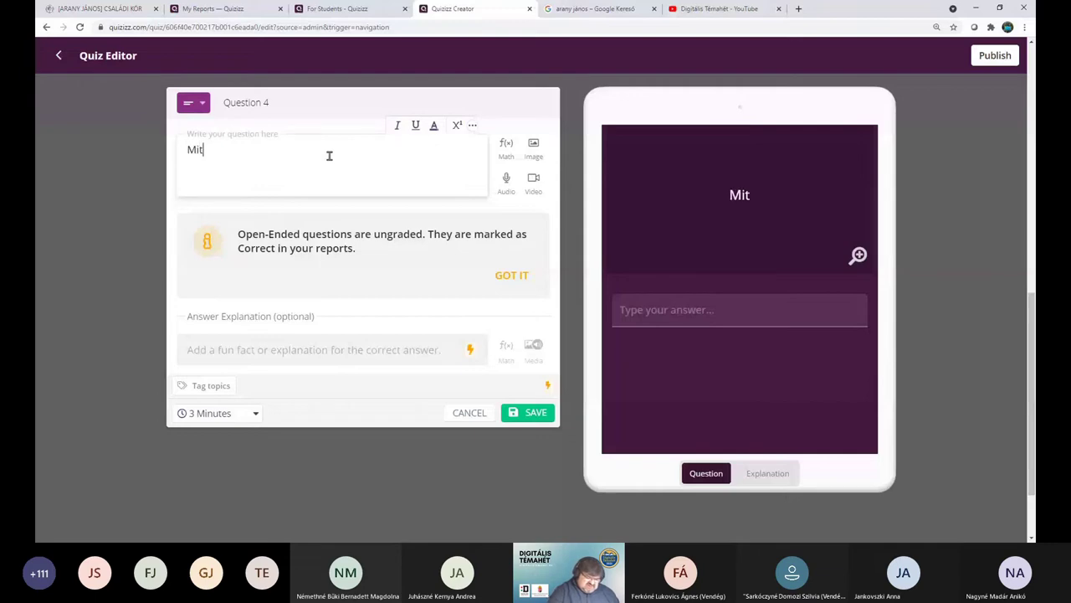
pyautogui.write(' gondolsz.')
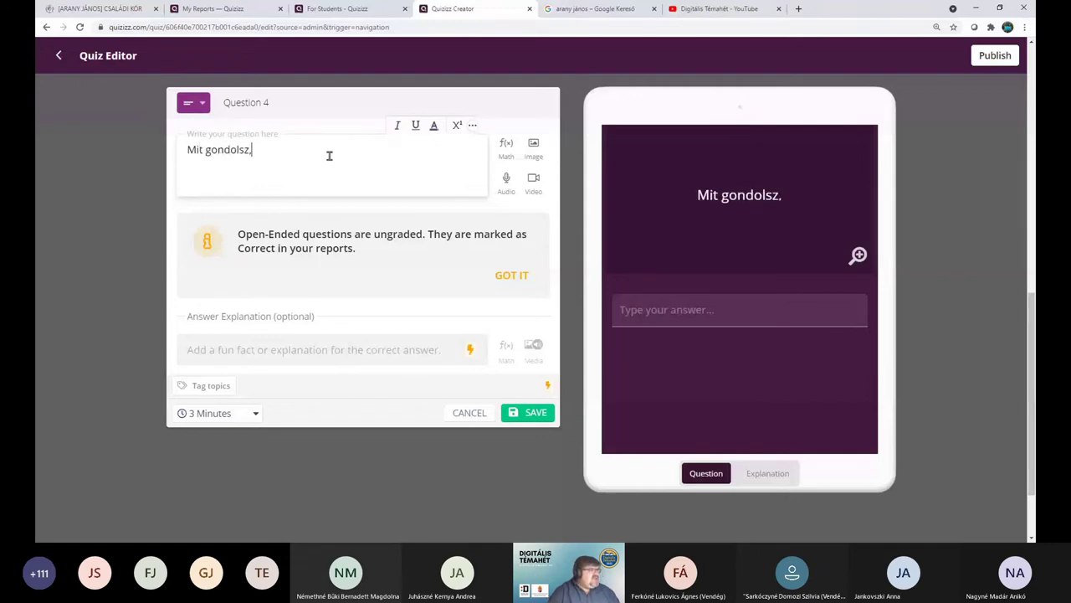
pyautogui.press('BackSpace')
pyautogui.write(', mo')
pyautogui.press('BackSpace')
pyautogui.write('it')
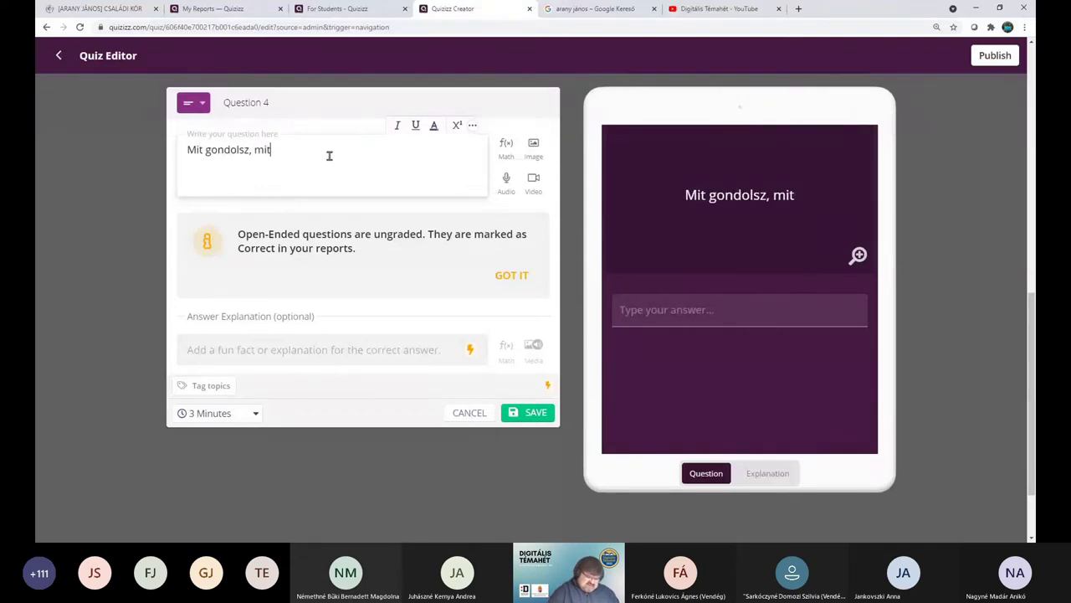
pyautogui.write(' jelent az')
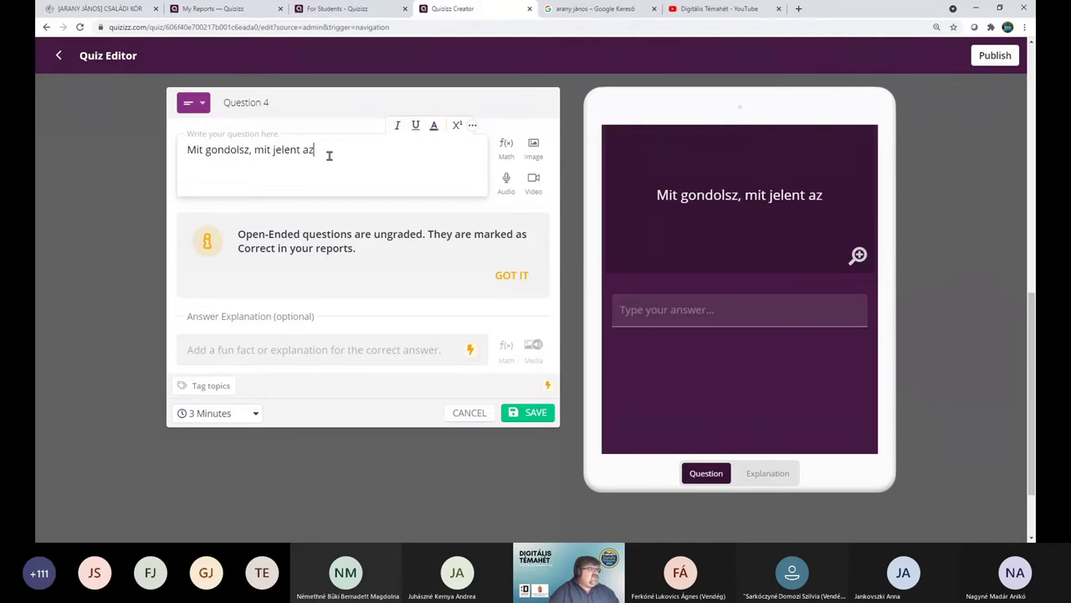
pyautogui.write(', hogy ')
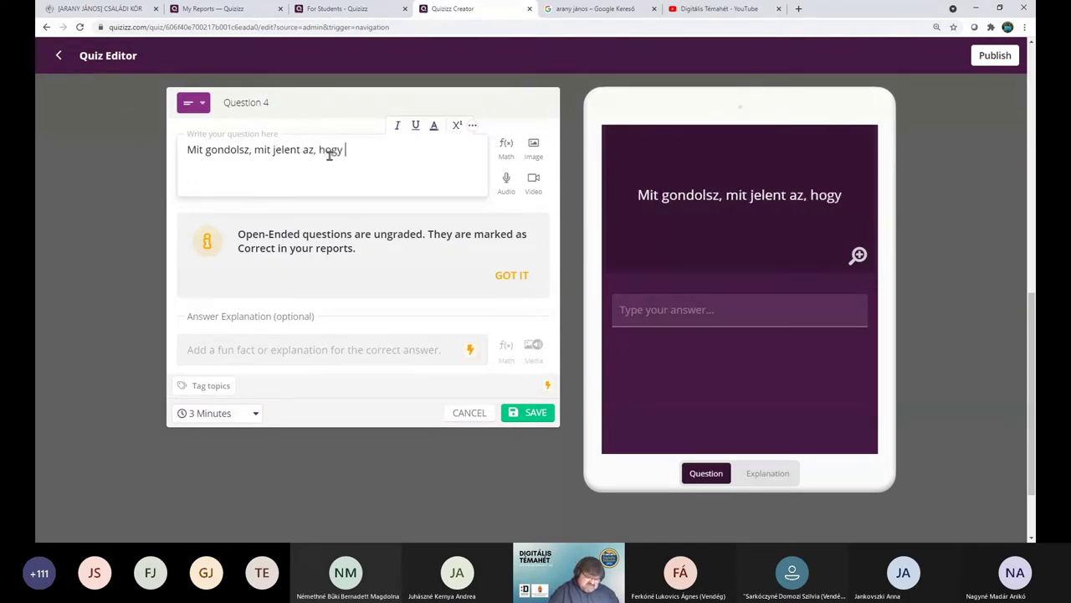
pyautogui.write('"ma')
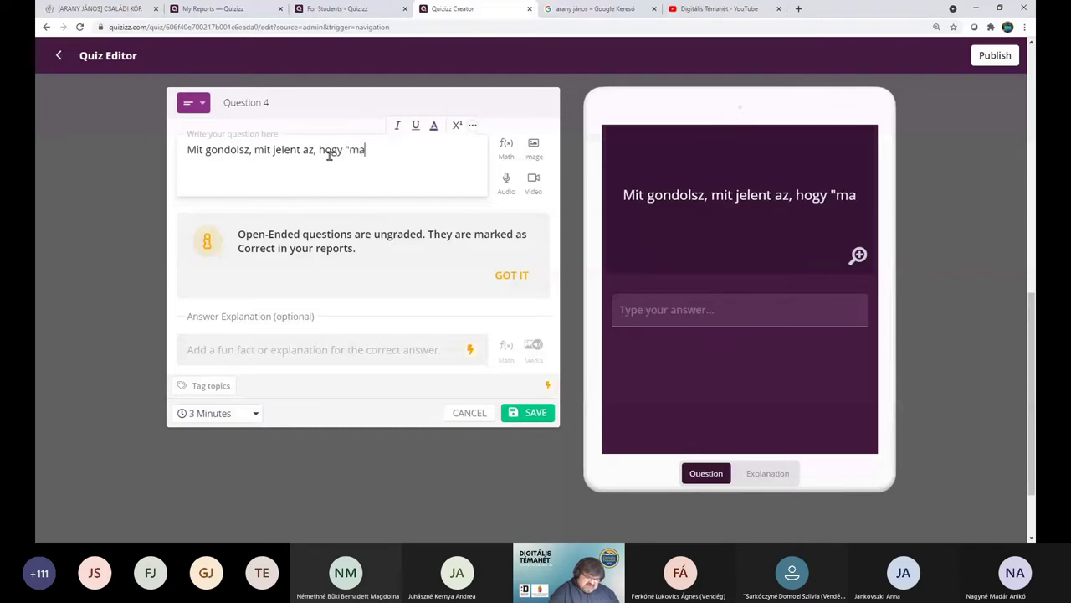
pyautogui.write('dárlátta')
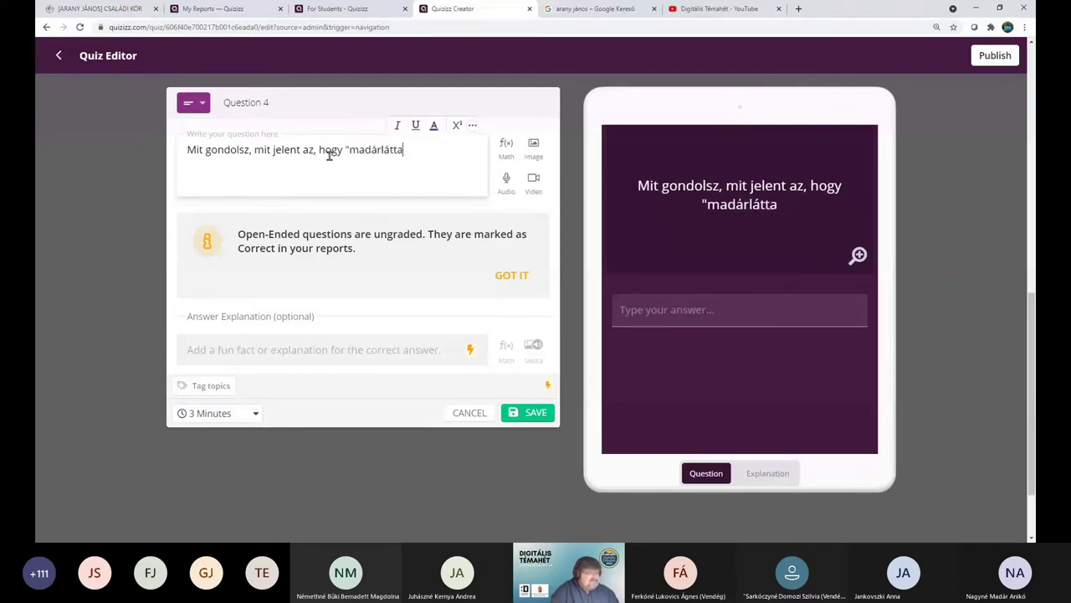
pyautogui.write('"?')
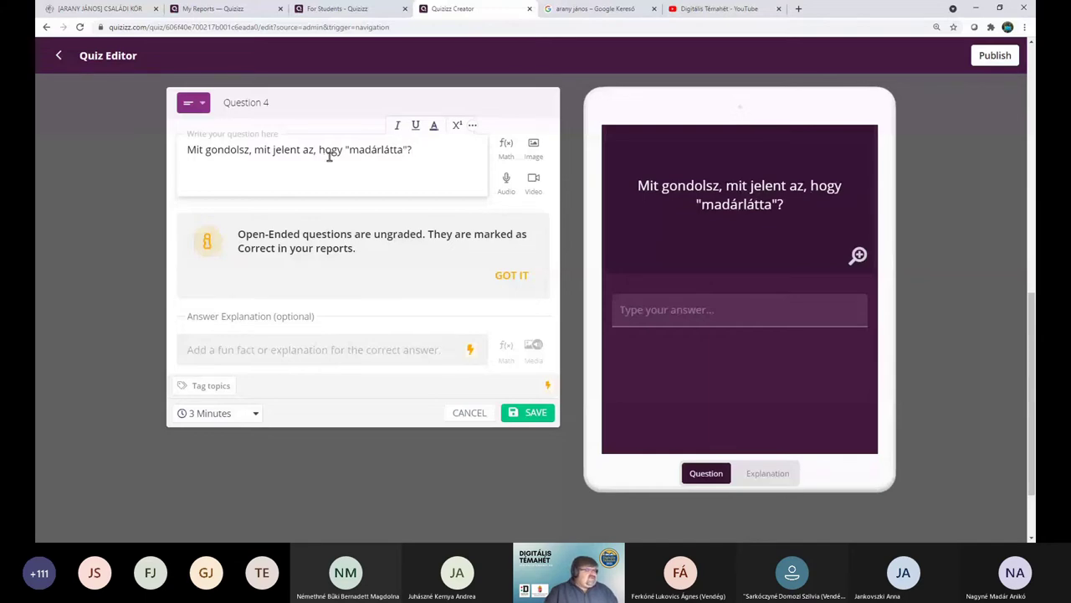
# - Set the time limit of question 4 to 2 minutes and save the question
pyautogui.click(256, 412)
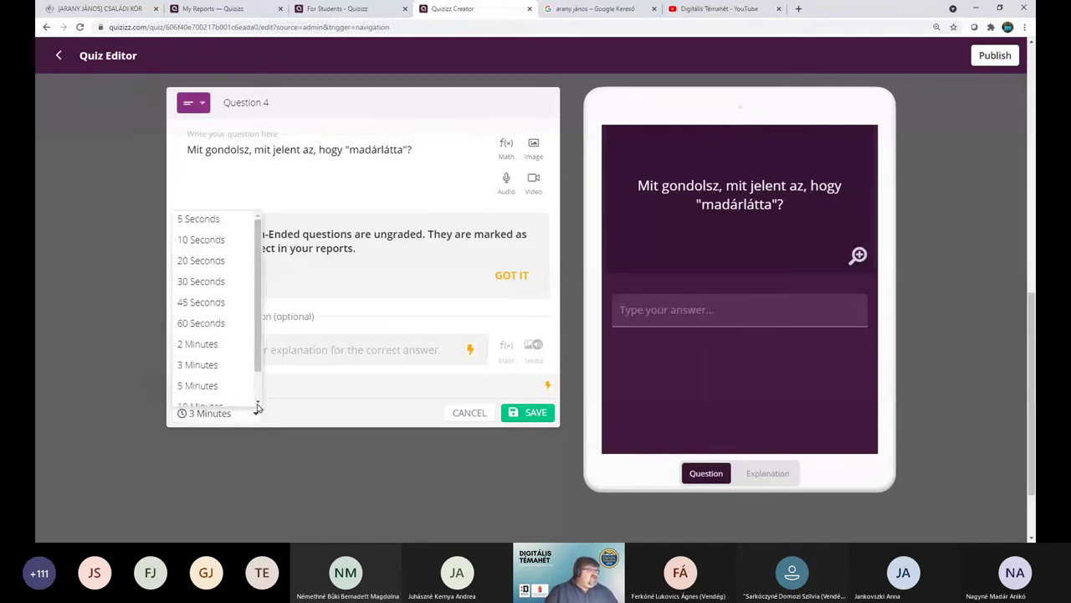
pyautogui.click(220, 350)
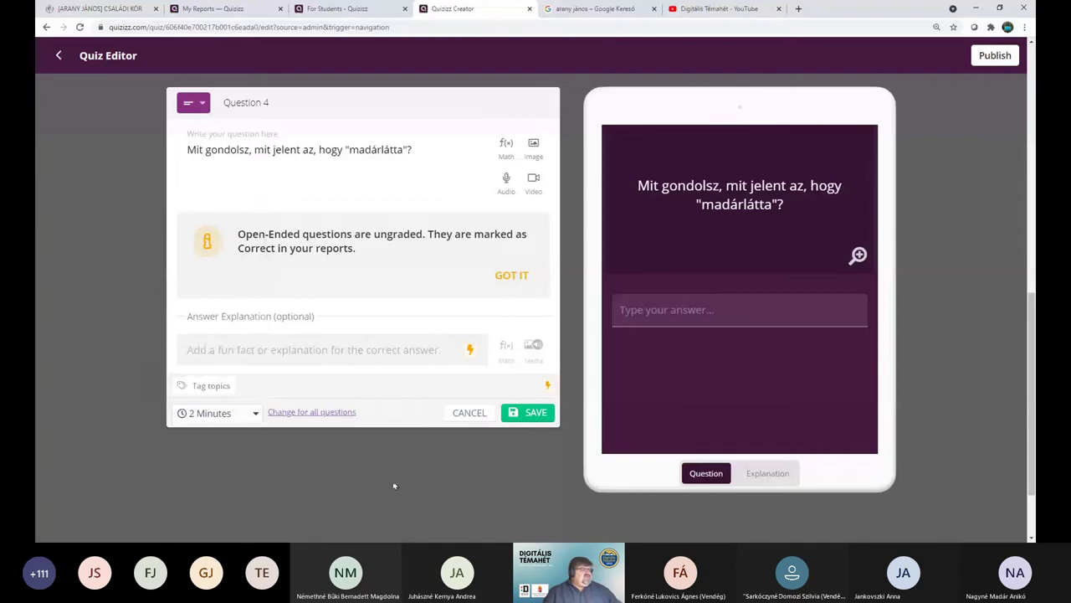
pyautogui.click(542, 421)
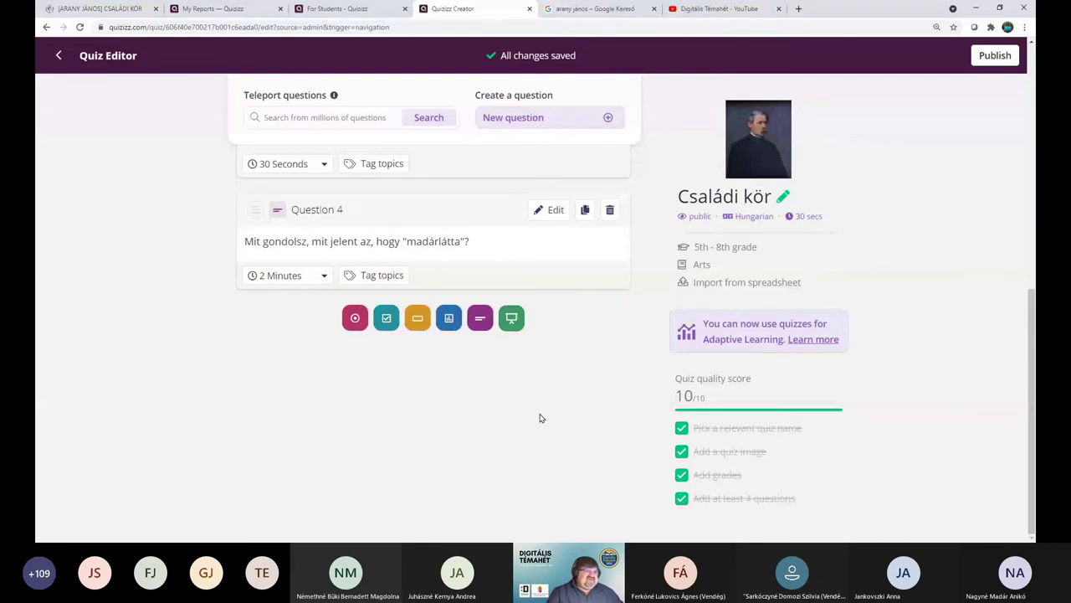
# - Search the existing public questions for "Családi kör" and extend the search text with "Arany"
pyautogui.scroll(2, 588, 368)
pyautogui.scroll(2, 588, 368)
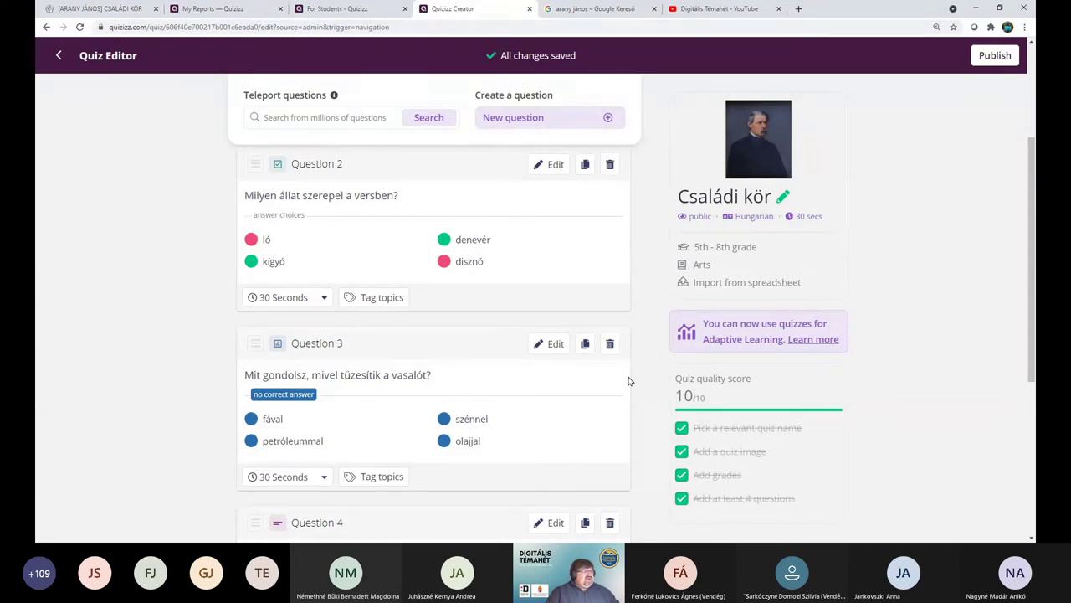
pyautogui.scroll(3, 630, 381)
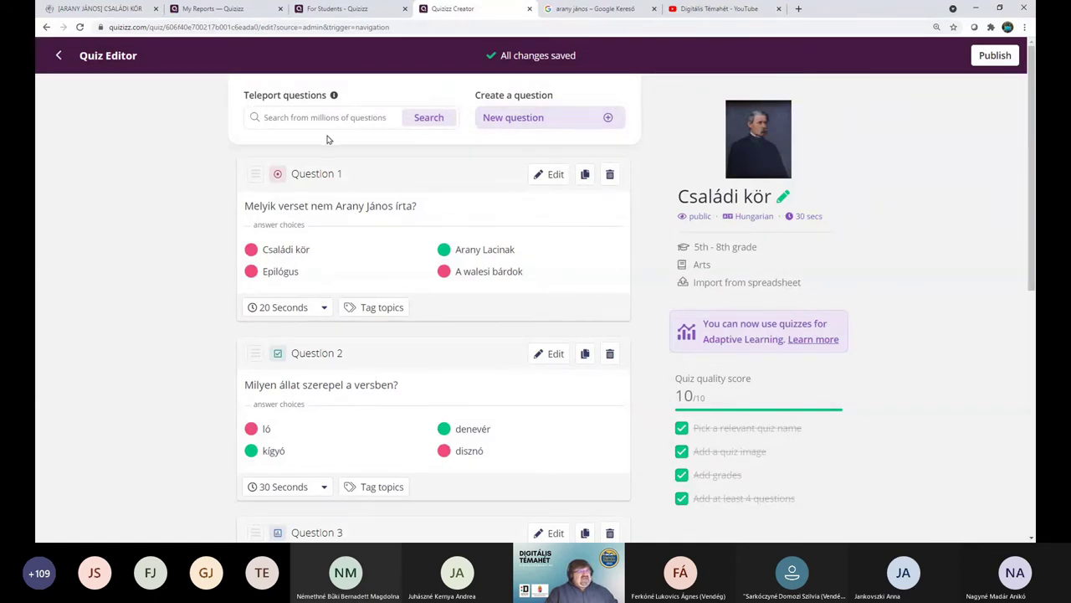
pyautogui.click(288, 118)
pyautogui.press('Return')
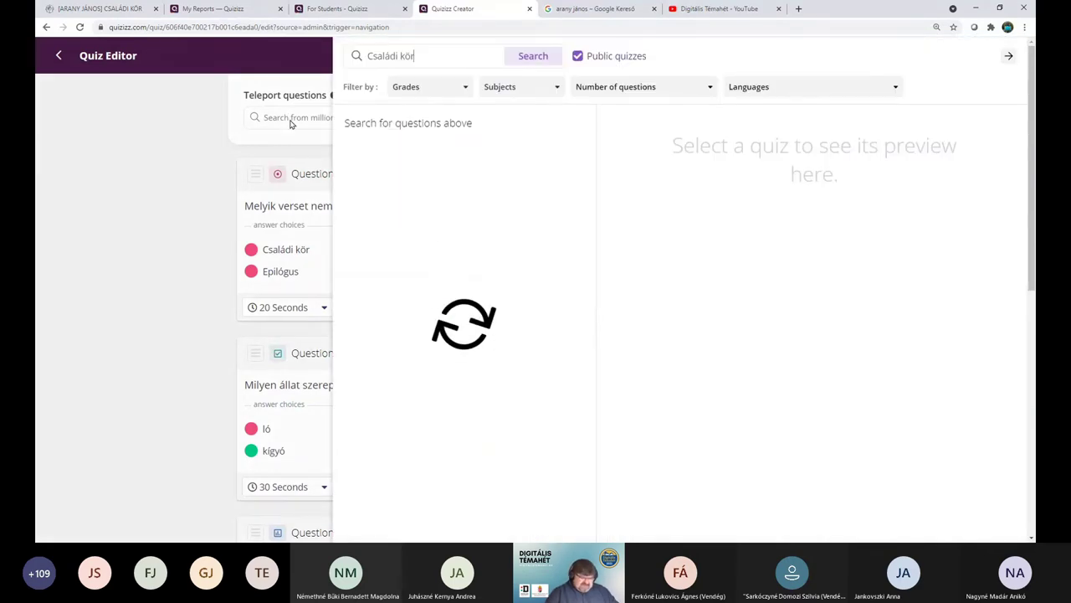
pyautogui.write('A')
pyautogui.write('rany')
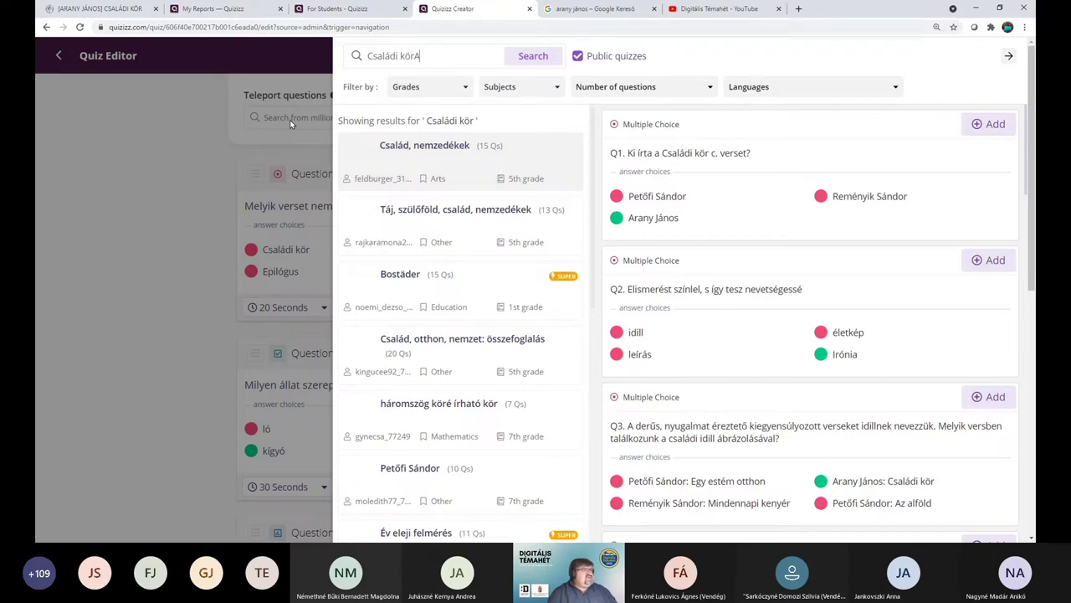
pyautogui.press('Return')
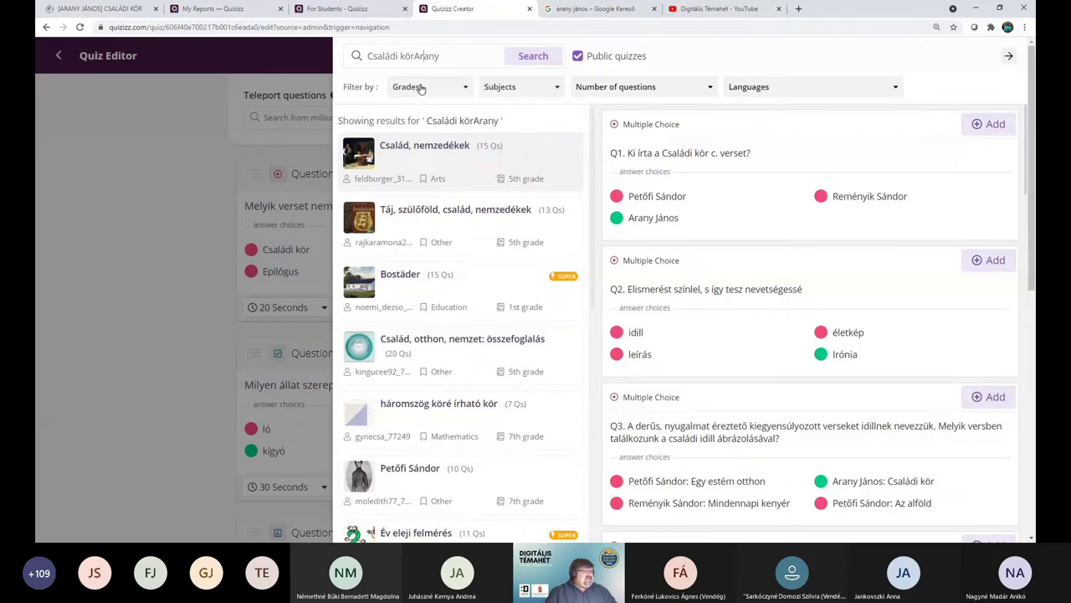
# - Change the question search text to "Arany János" and run the search
pyautogui.moveTo(414, 55); pyautogui.dragTo(367, 55)
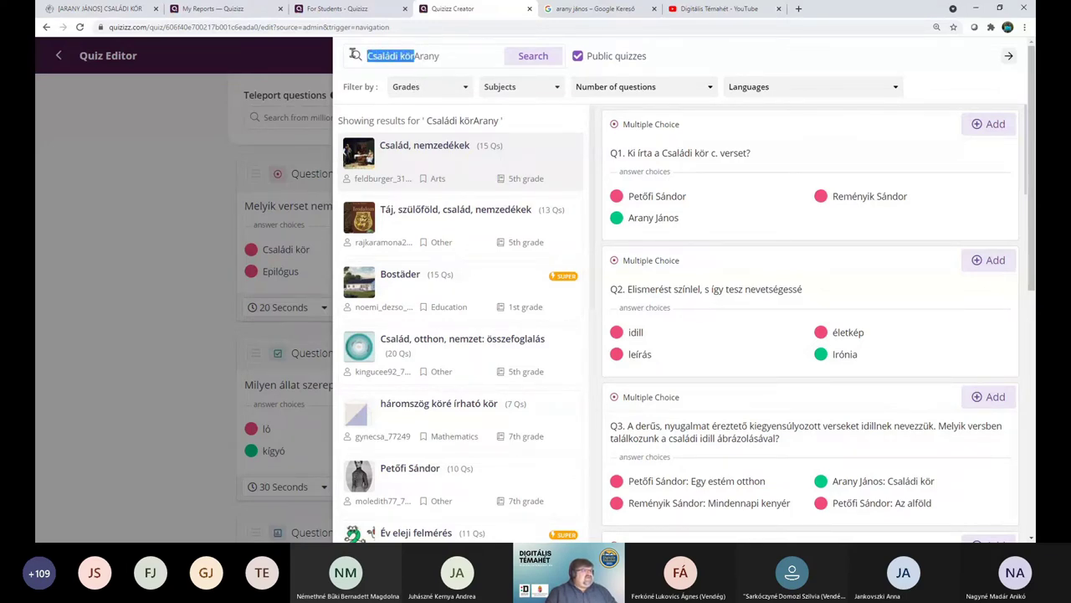
pyautogui.press('BackSpace')
pyautogui.press('Return')
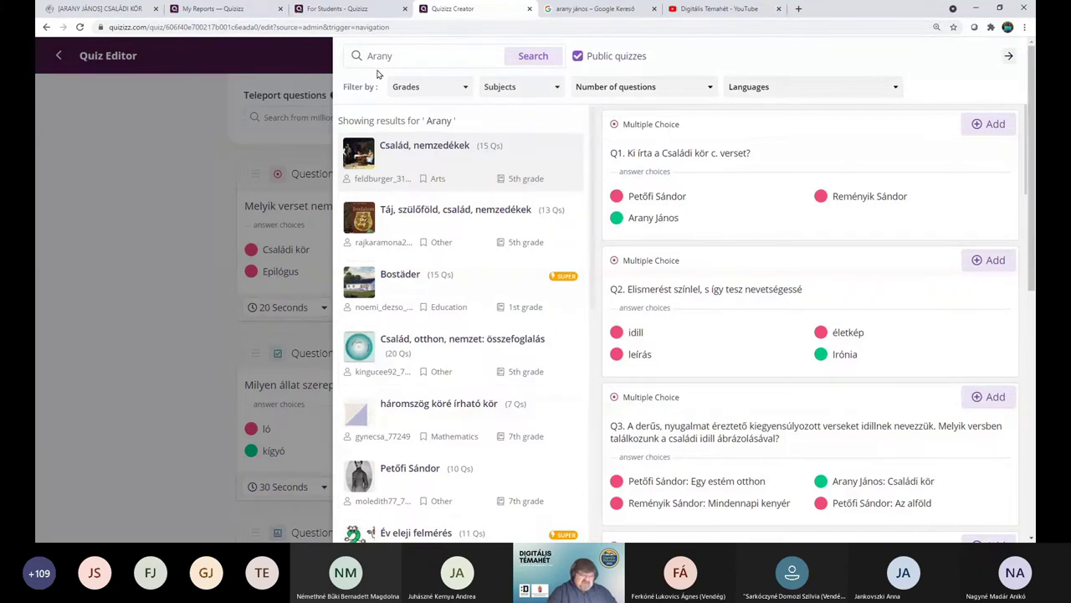
pyautogui.write('János')
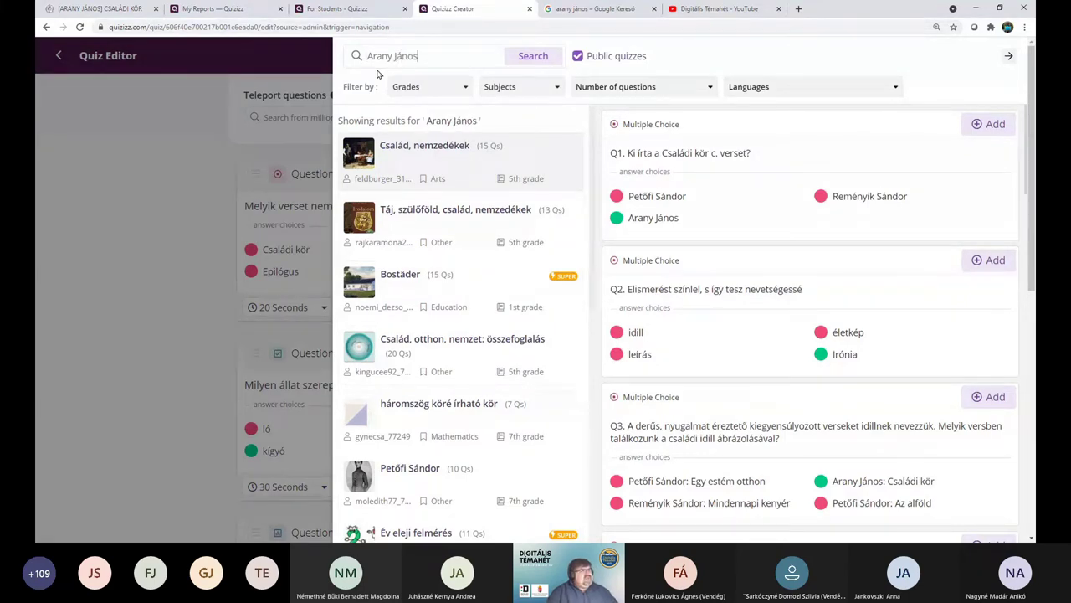
pyautogui.press('Return')
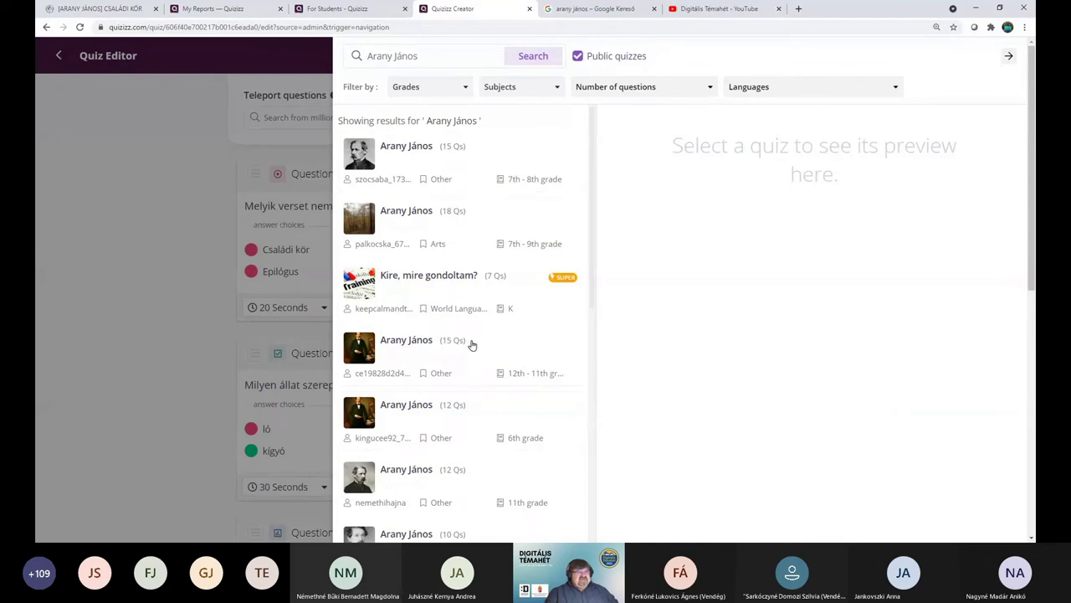
# - Add the question "Hol született Arany János?" from the first Arany János quiz and close the question search
pyautogui.click(452, 171)
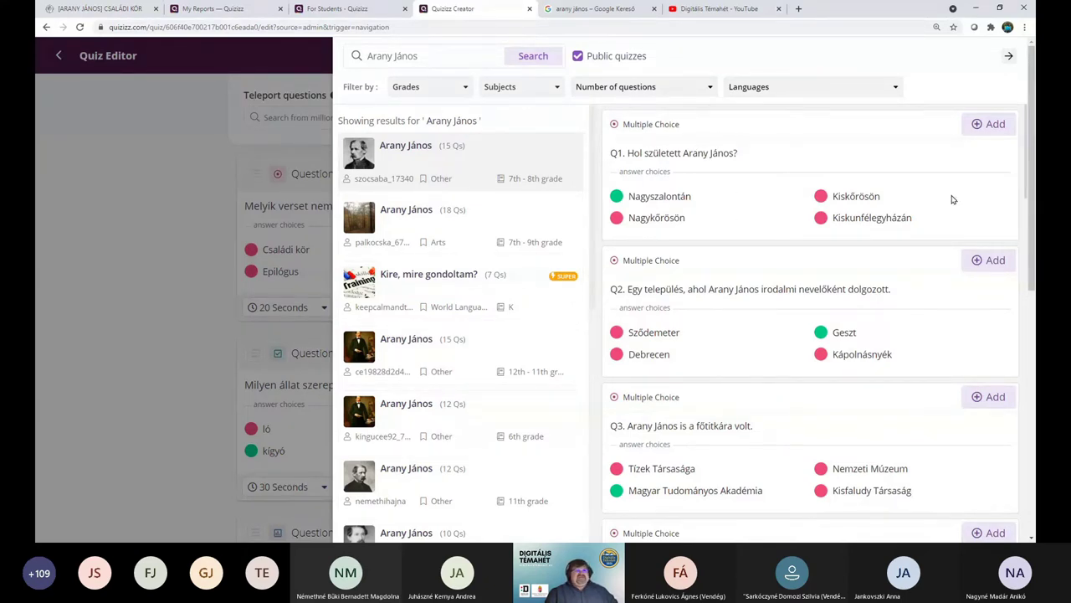
pyautogui.click(995, 125)
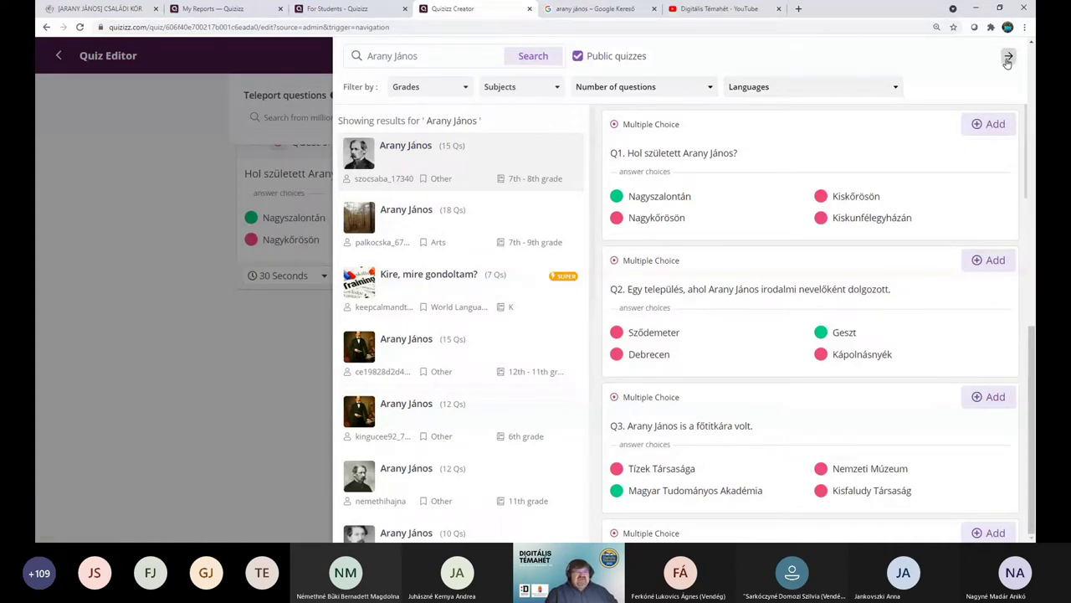
pyautogui.click(1006, 56)
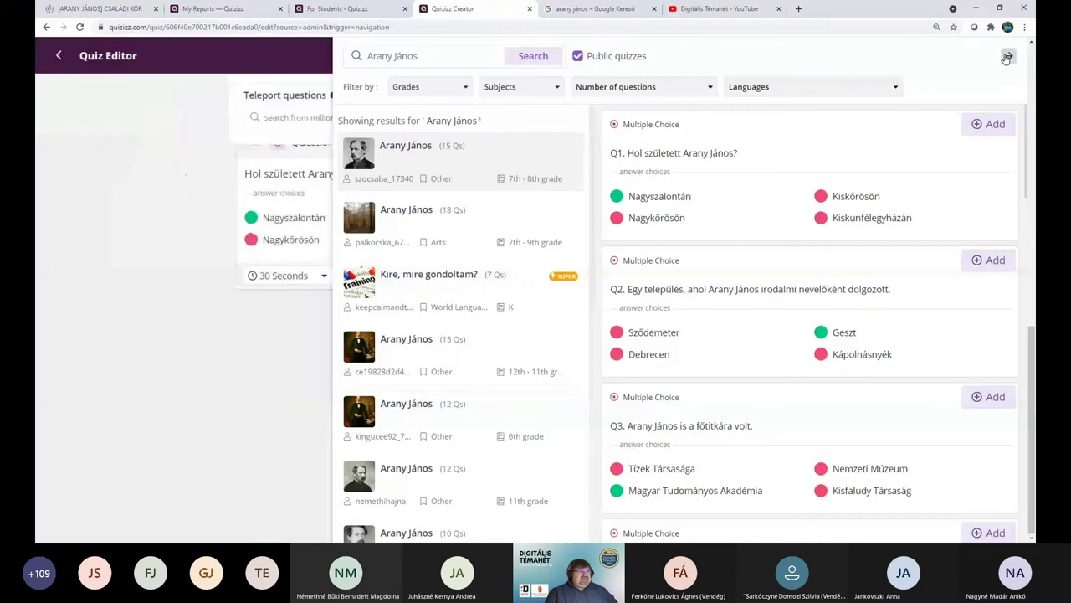
# - Review the quiz's questions and open the option for adding a slide, cancelling the export to a new lesson
pyautogui.scroll(2, 243, 393)
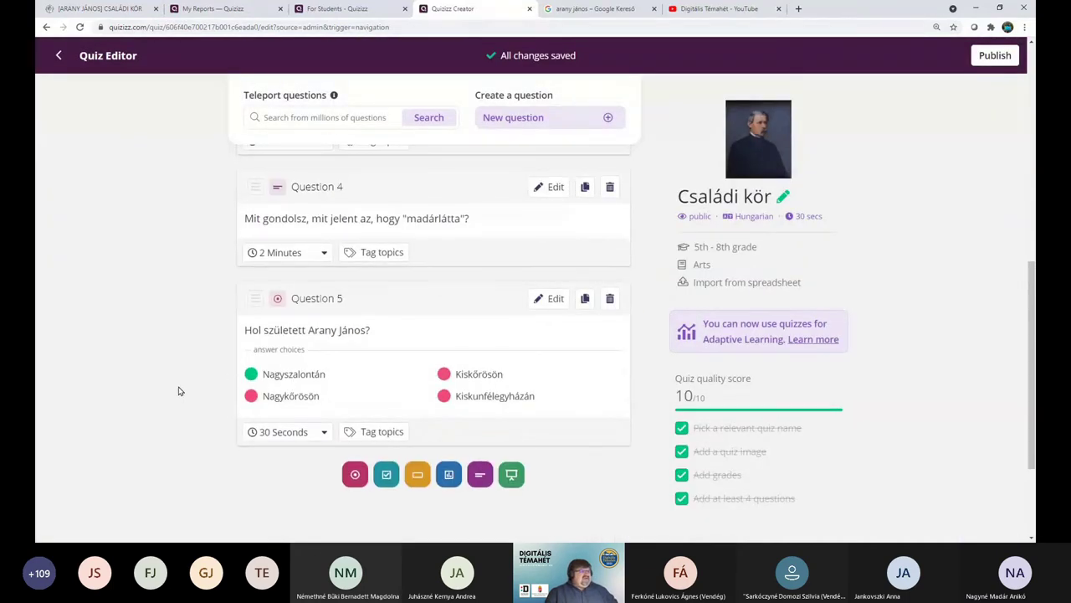
pyautogui.scroll(1, 176, 390)
pyautogui.scroll(-2, 177, 390)
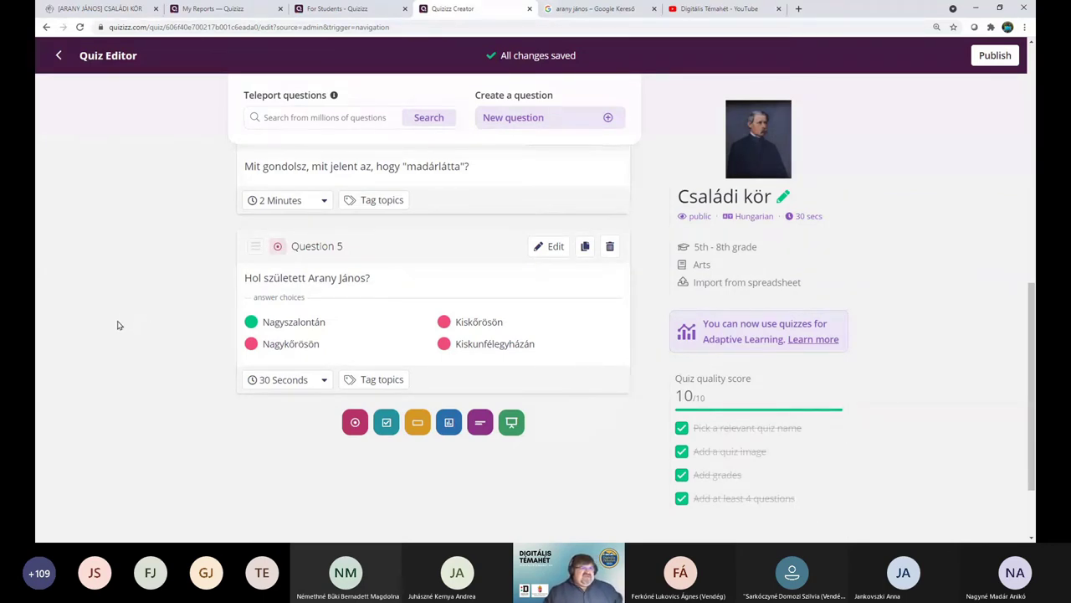
pyautogui.scroll(1, 116, 326)
pyautogui.scroll(4, 116, 326)
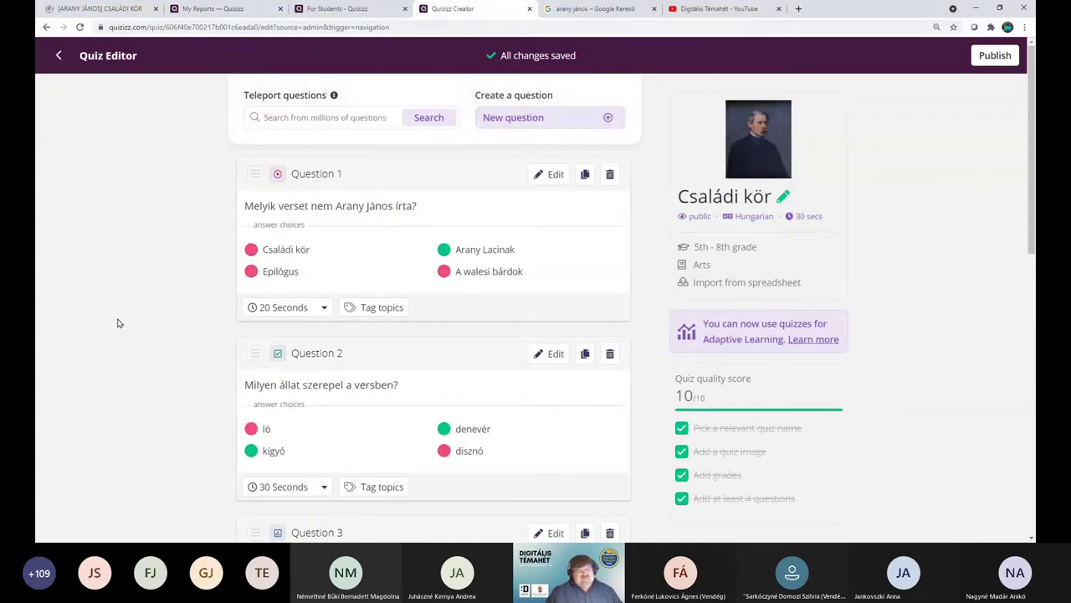
pyautogui.scroll(-6, 118, 323)
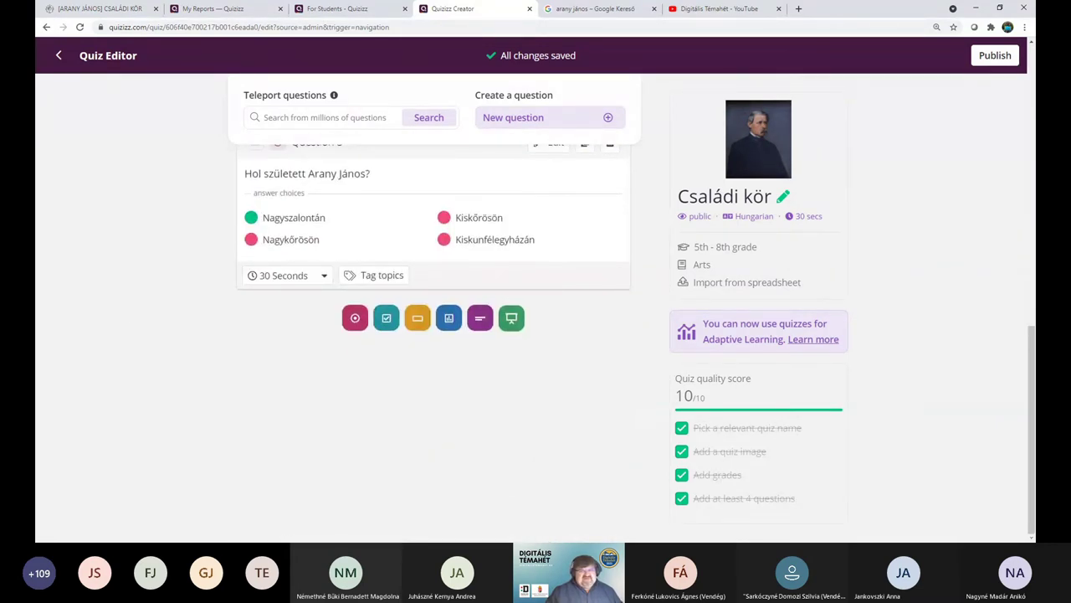
pyautogui.click(512, 321)
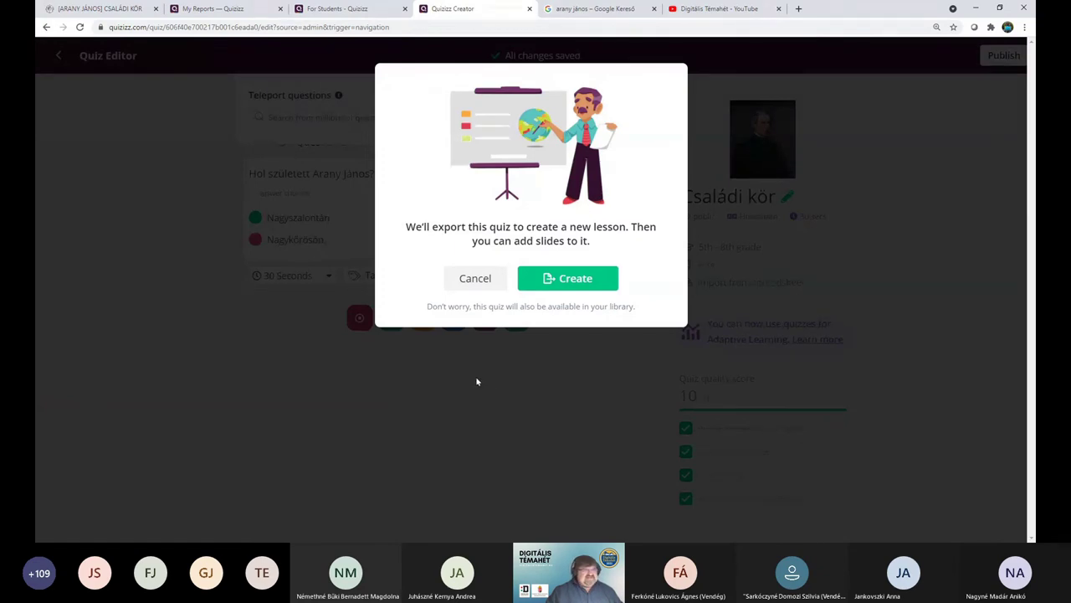
pyautogui.click(490, 287)
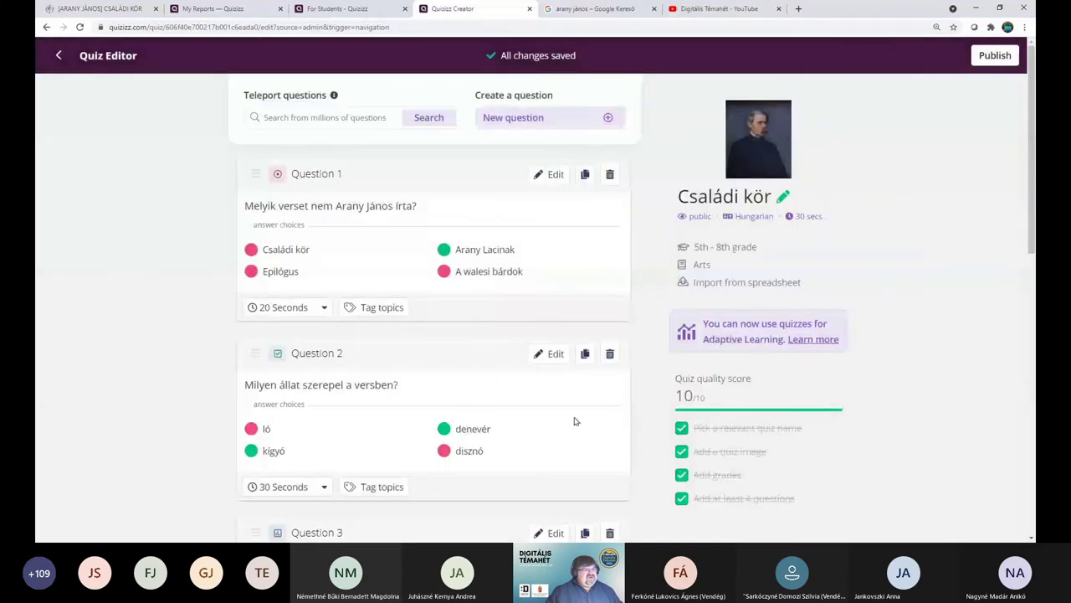
# - Publish the quiz "Családi kör" and close its invite dialog
pyautogui.scroll(-3, 148, 354)
pyautogui.scroll(-2, 148, 356)
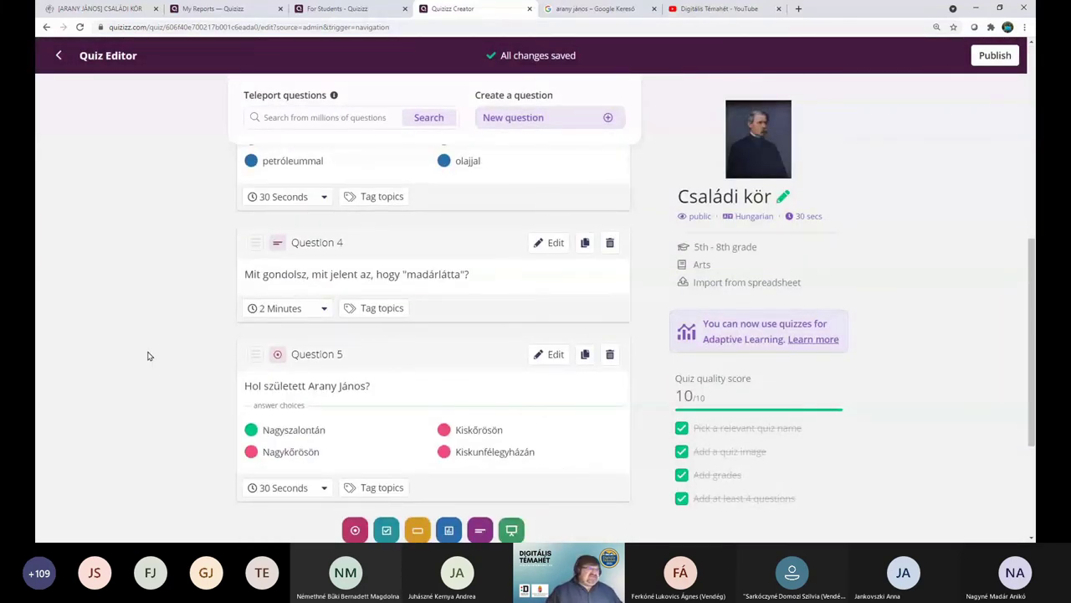
pyautogui.scroll(5, 148, 356)
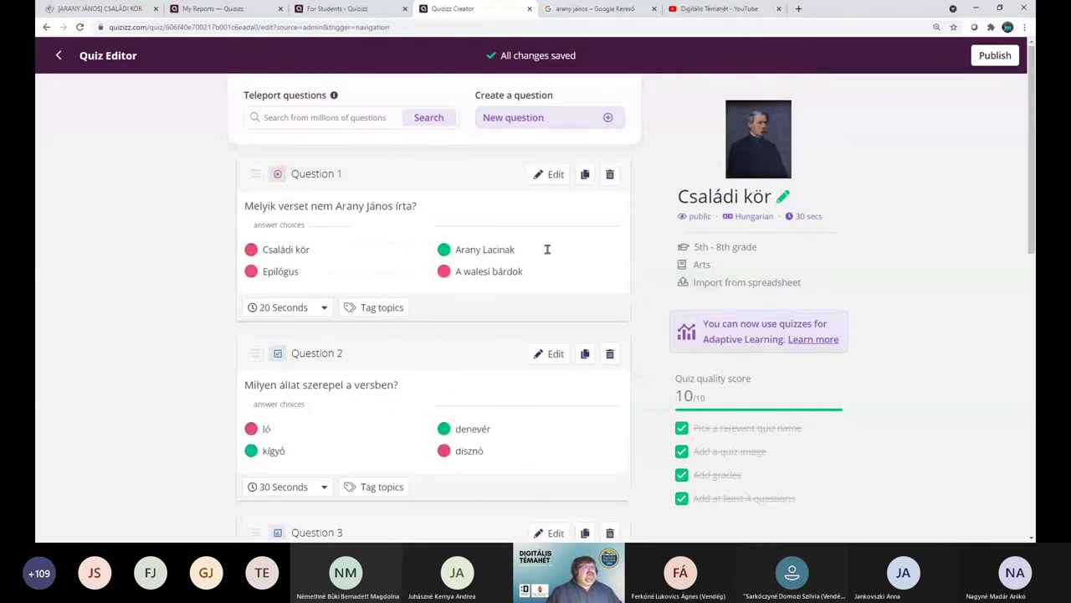
pyautogui.click(995, 58)
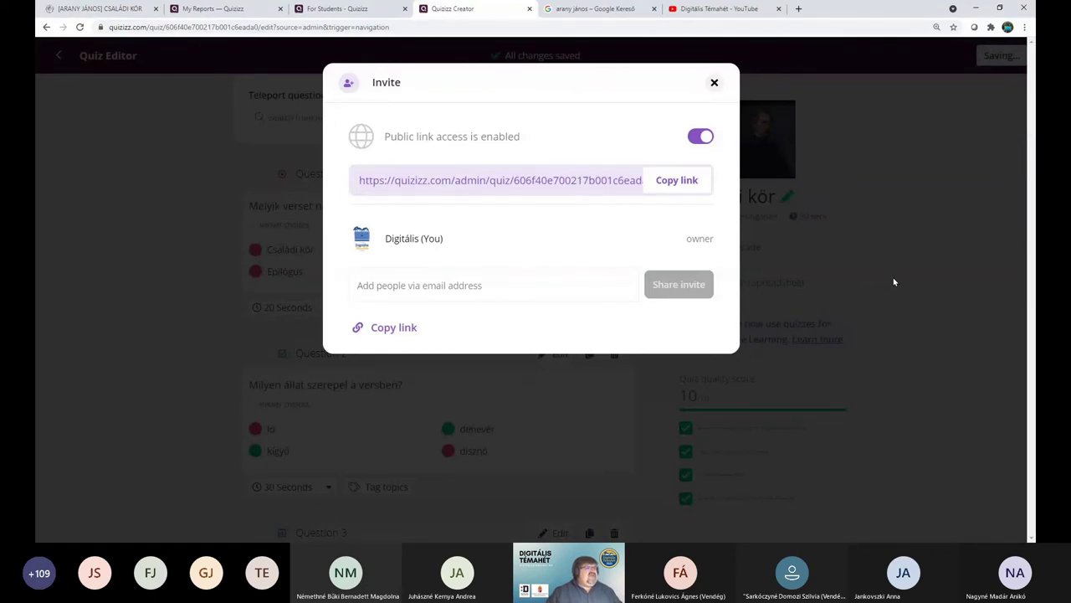
pyautogui.click(714, 84)
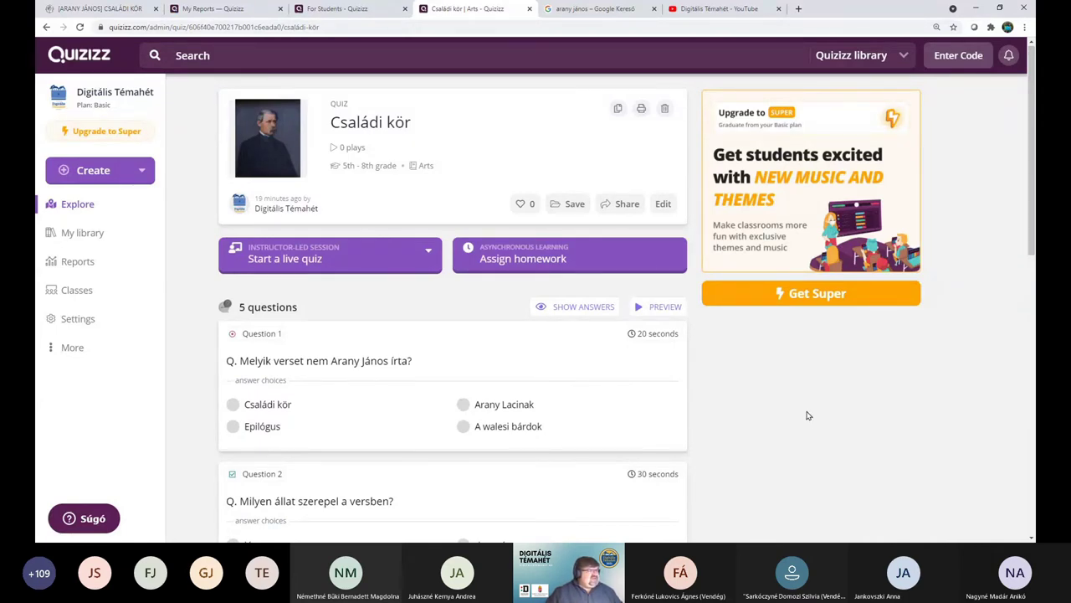
# - Add the quiz "Családi kör" to the Irodalom collection and open the personal quiz library
pyautogui.click(574, 204)
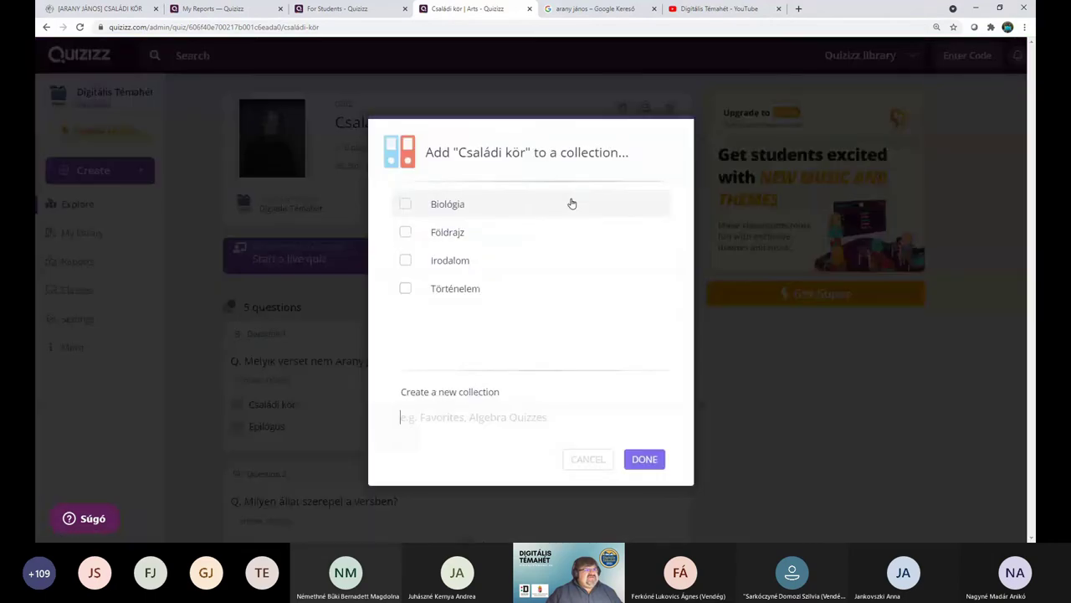
pyautogui.click(460, 262)
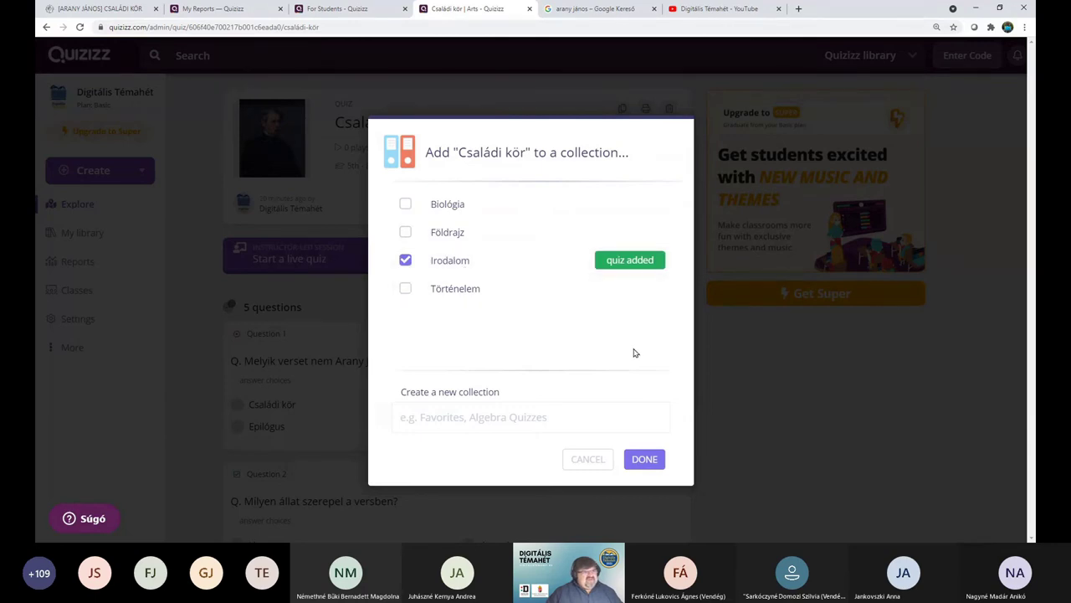
pyautogui.click(644, 459)
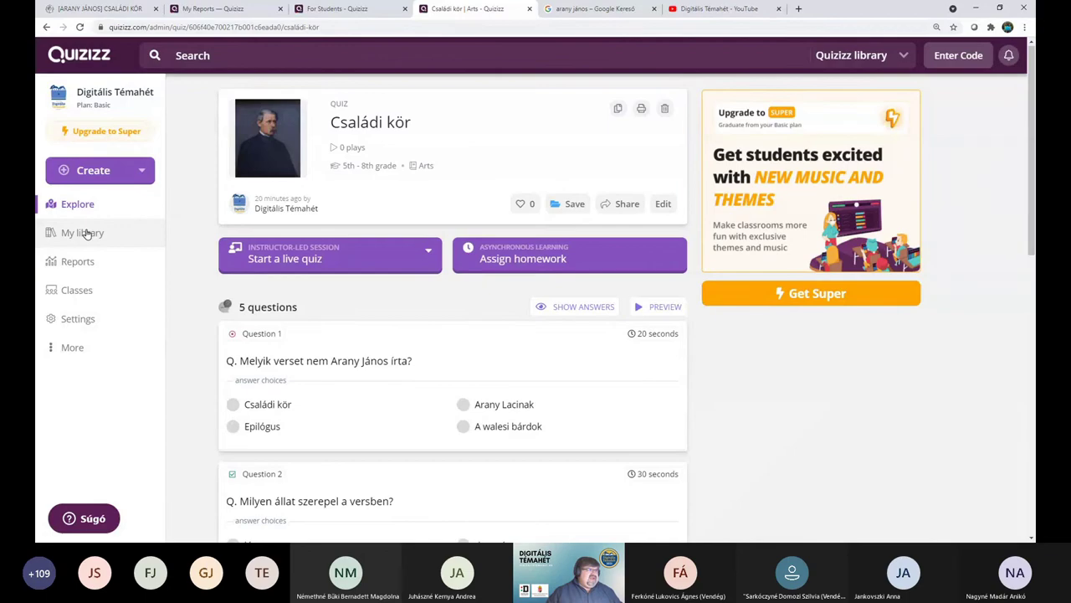
pyautogui.click(84, 233)
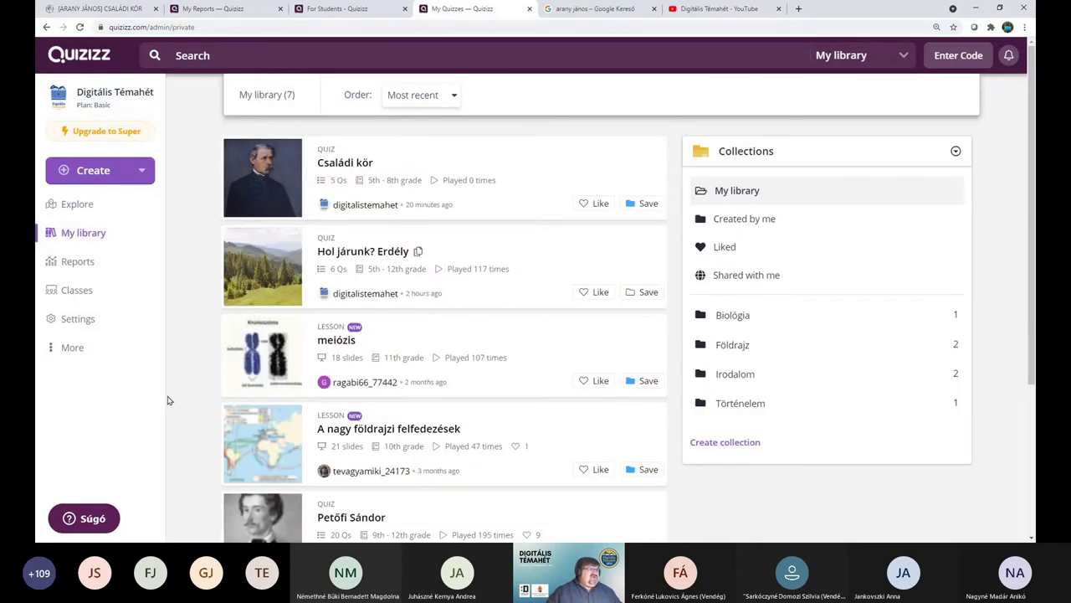
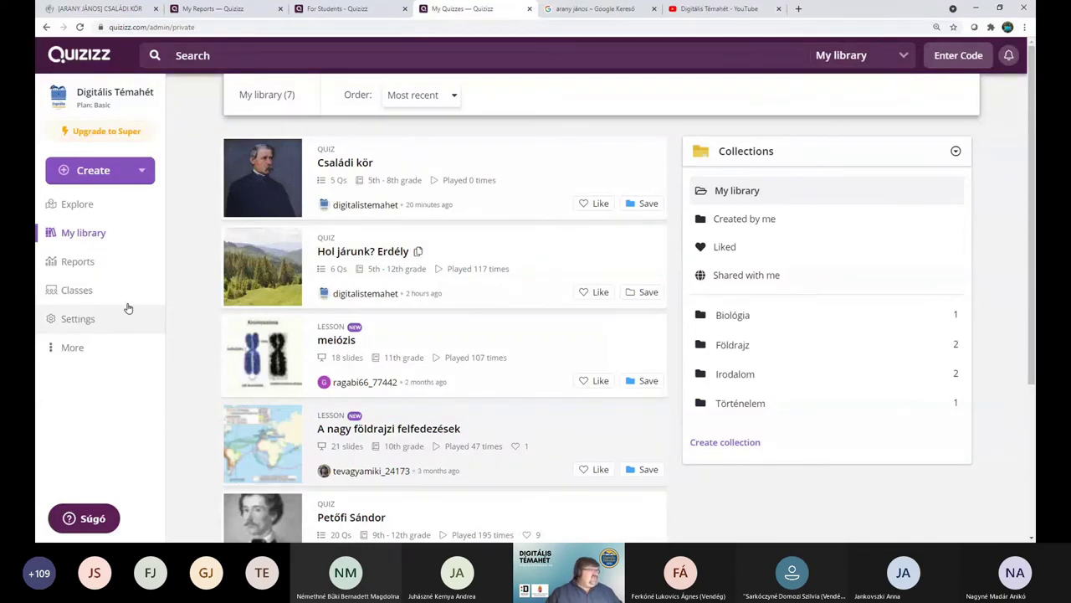
# - Create the class "DTH2021" with a dark blue color code and without requiring a guardian's email address
pyautogui.click(71, 293)
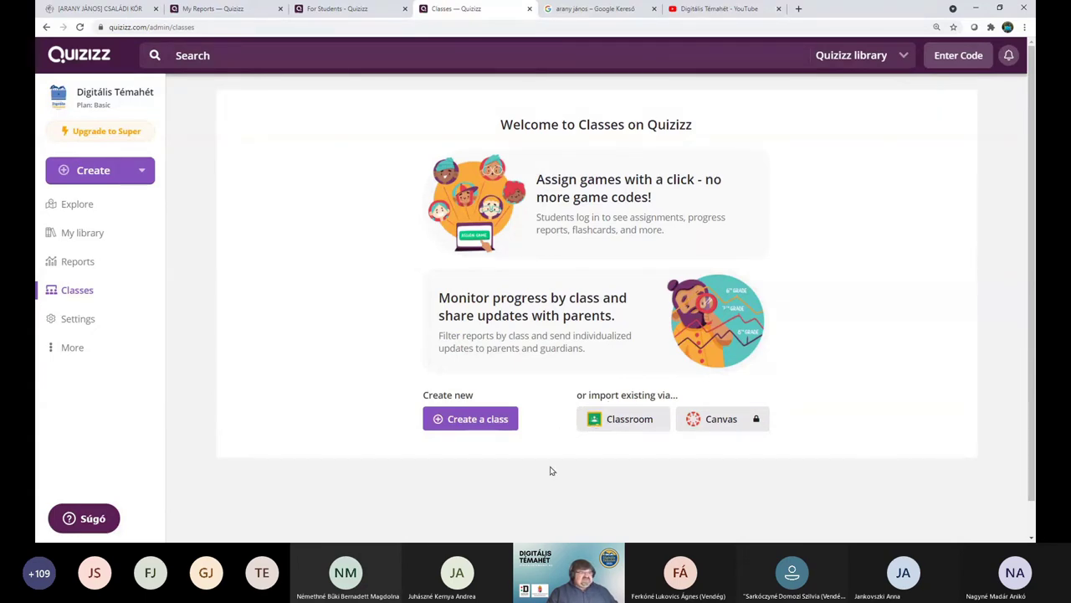
pyautogui.click(479, 422)
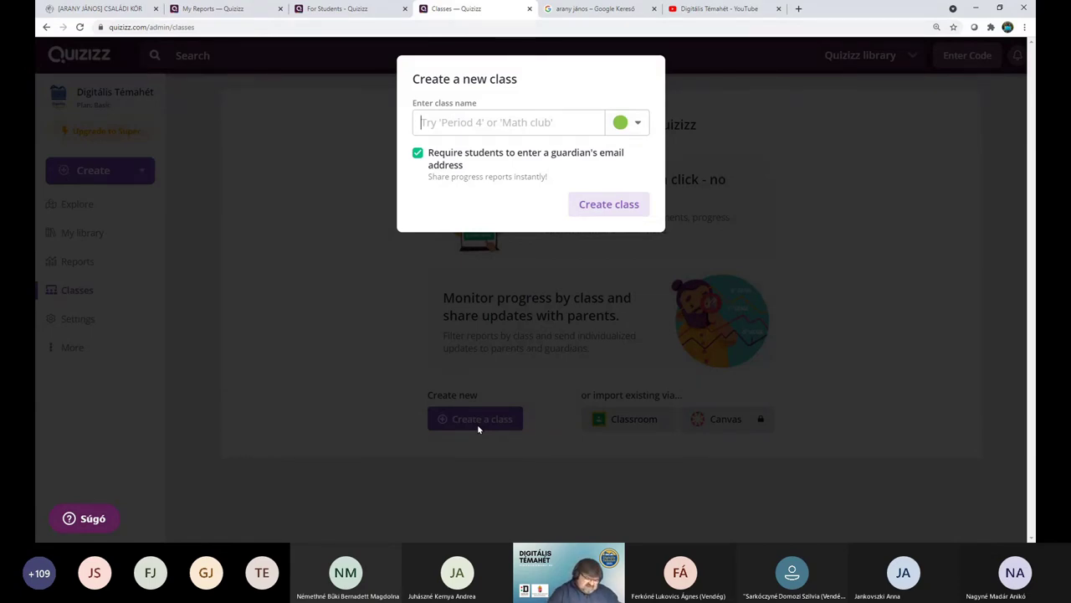
pyautogui.write('DTH2021')
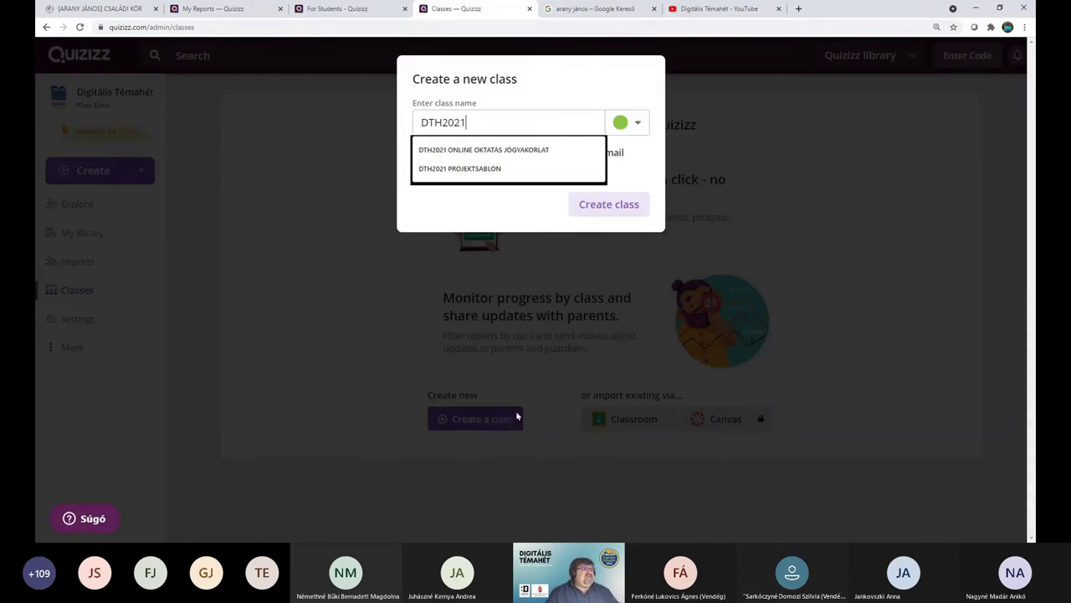
pyautogui.click(659, 182)
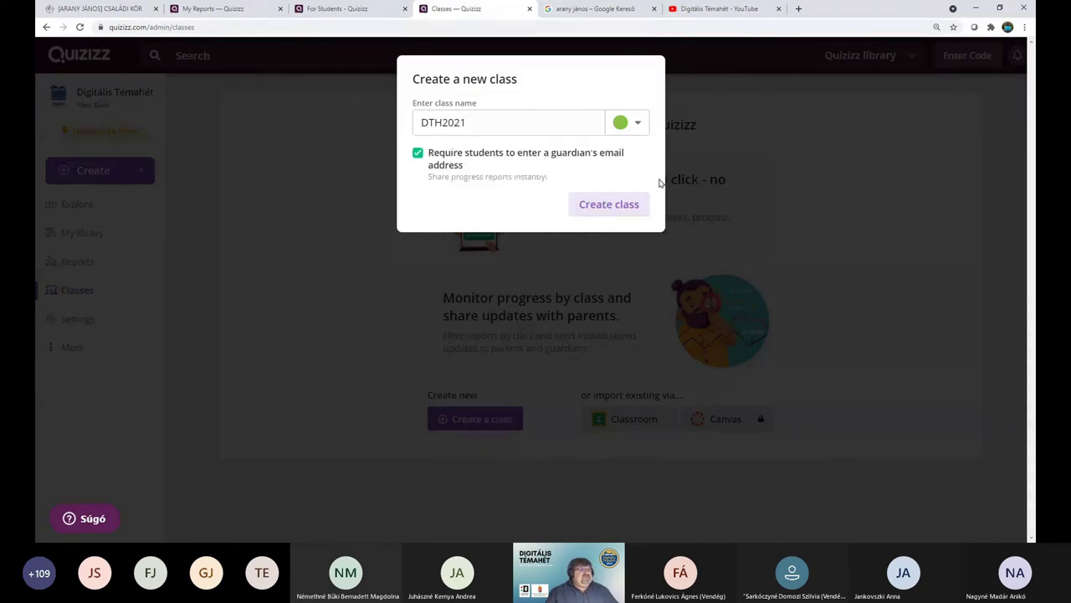
pyautogui.click(637, 125)
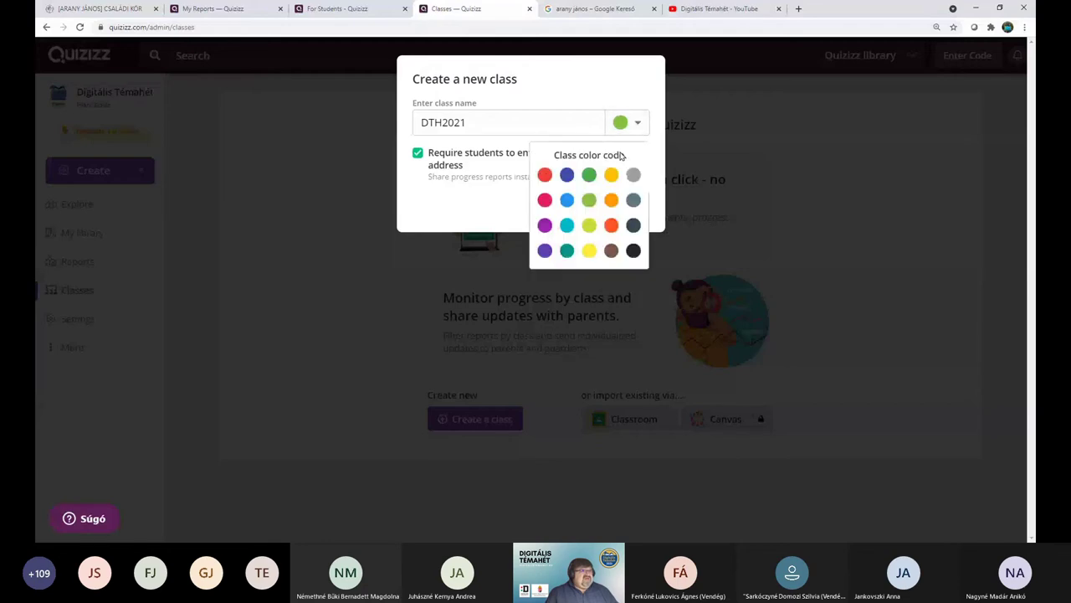
pyautogui.click(567, 175)
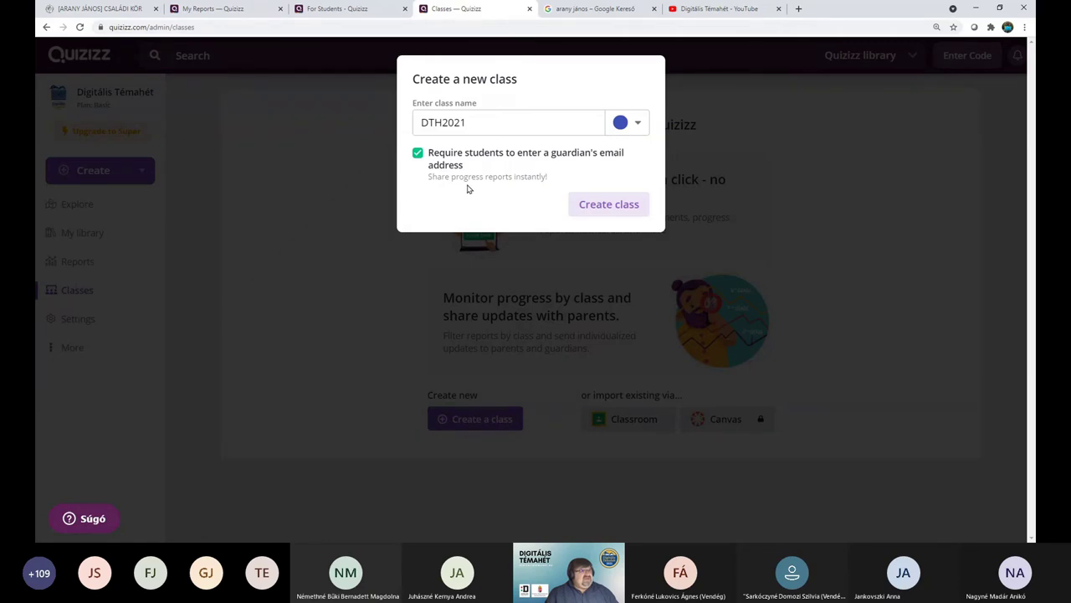
pyautogui.click(417, 153)
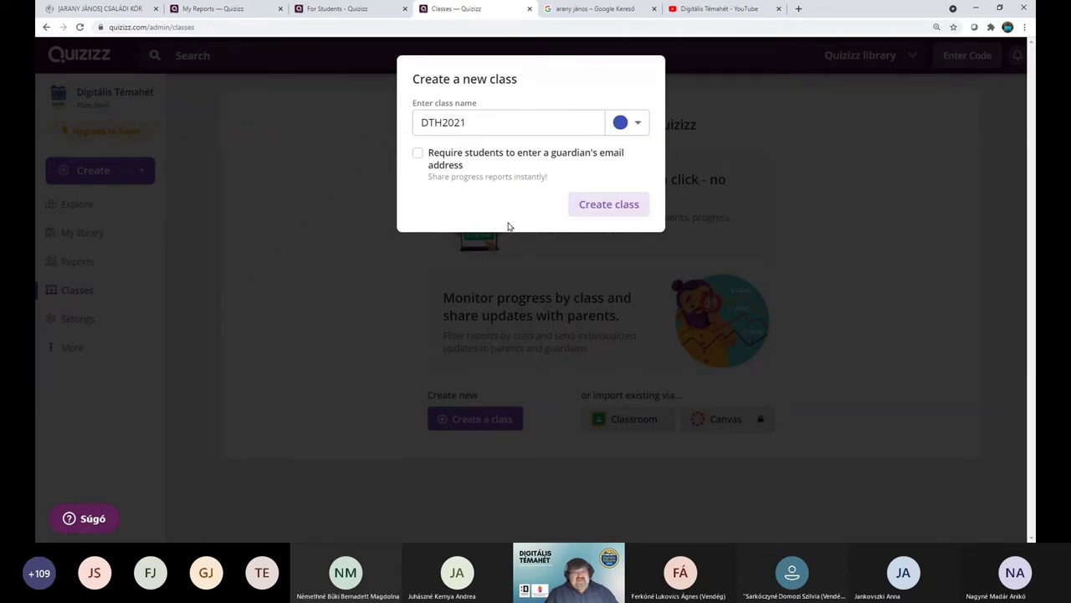
pyautogui.click(606, 208)
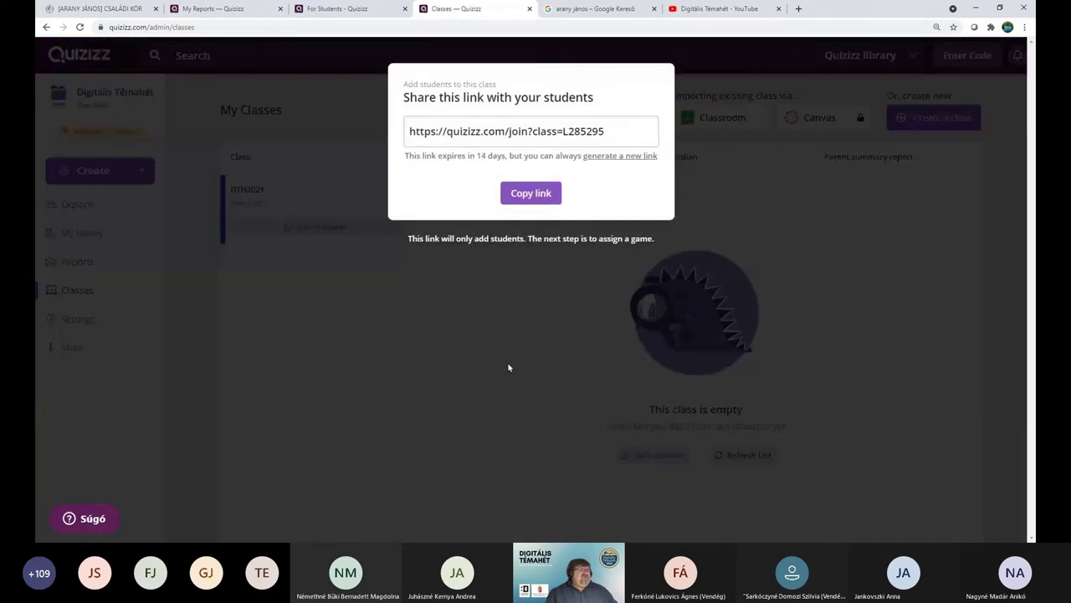
# - Copy the class join link to share it with the students and close the sharing dialog
pyautogui.click(545, 194)
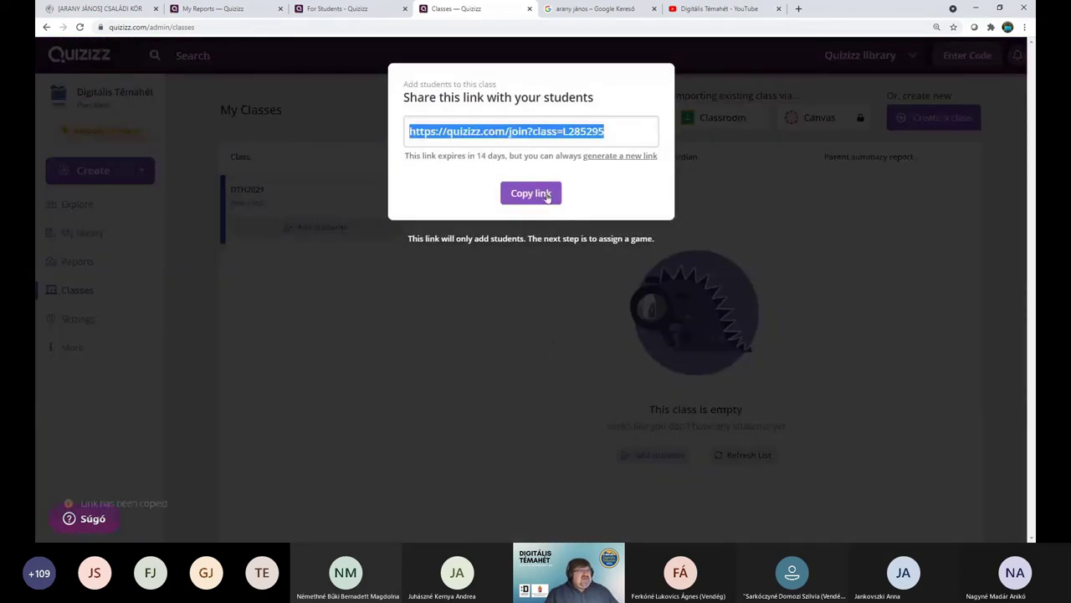
pyautogui.hotkey('alt', 'Tab')
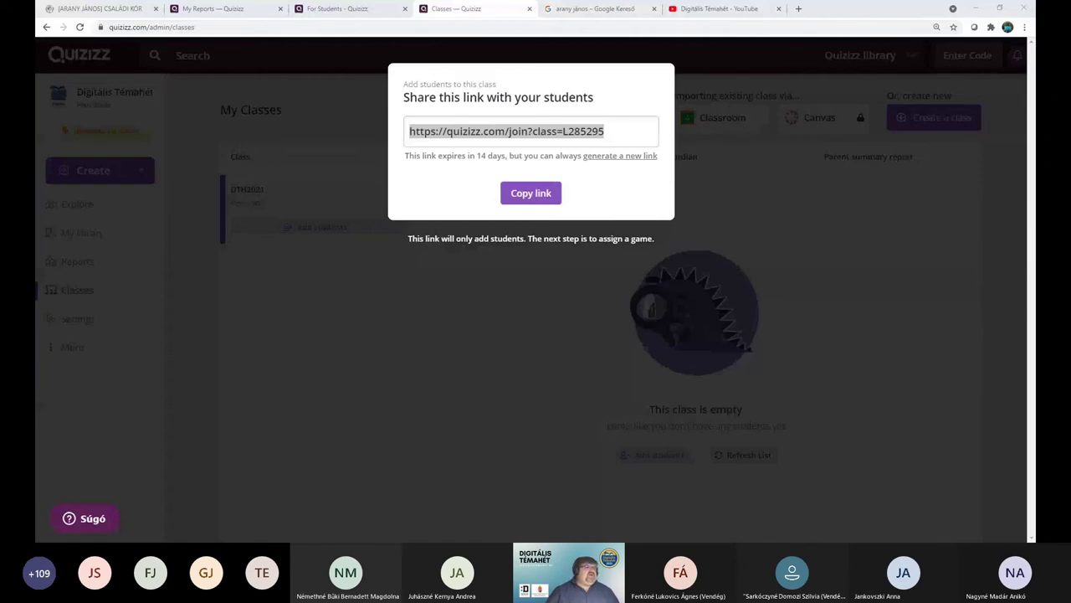
pyautogui.click(509, 294)
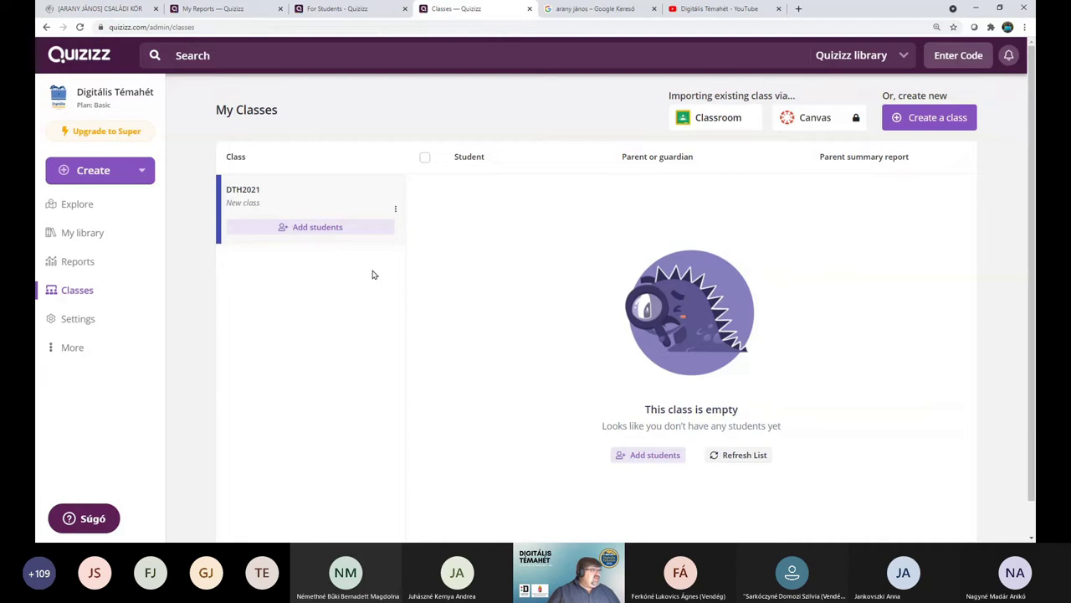
# - Open the quiz "Családi kör" from the personal library, begin assigning it as homework and check the available deadline dates
pyautogui.click(78, 208)
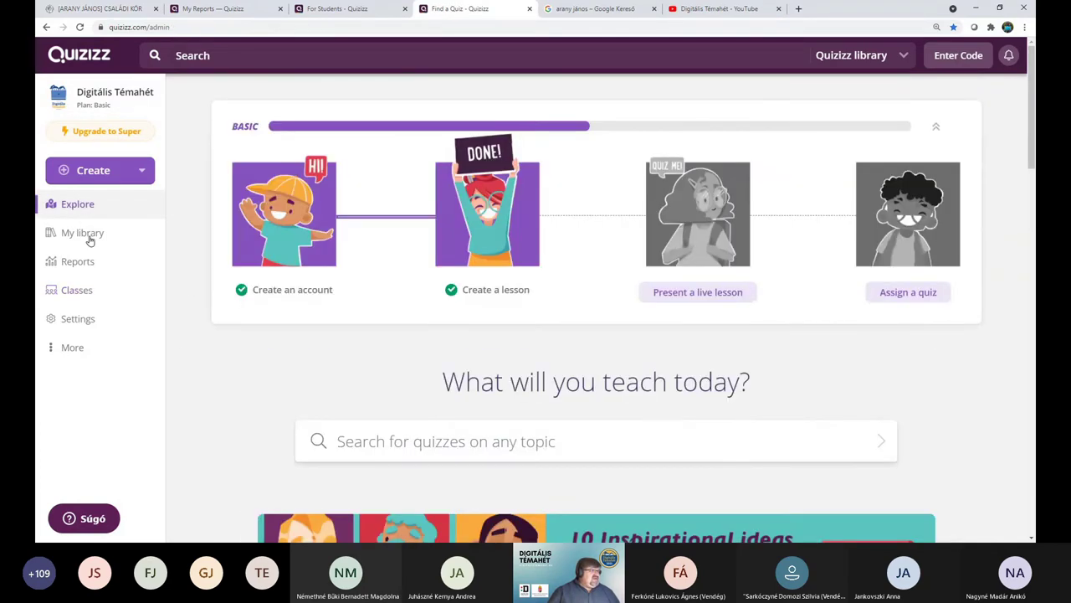
pyautogui.click(83, 233)
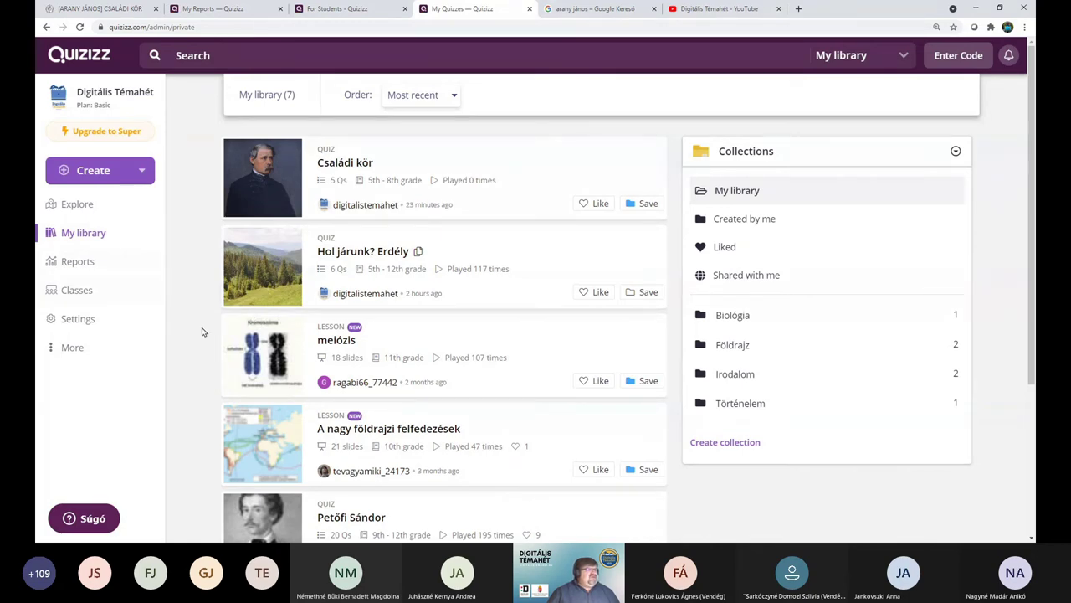
pyautogui.click(335, 166)
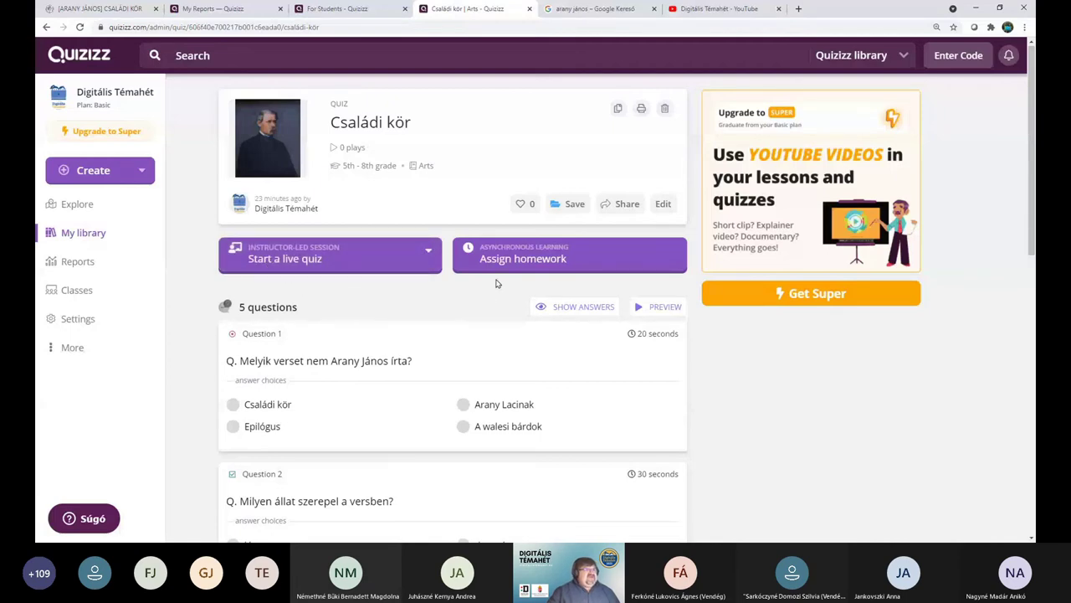
pyautogui.click(518, 260)
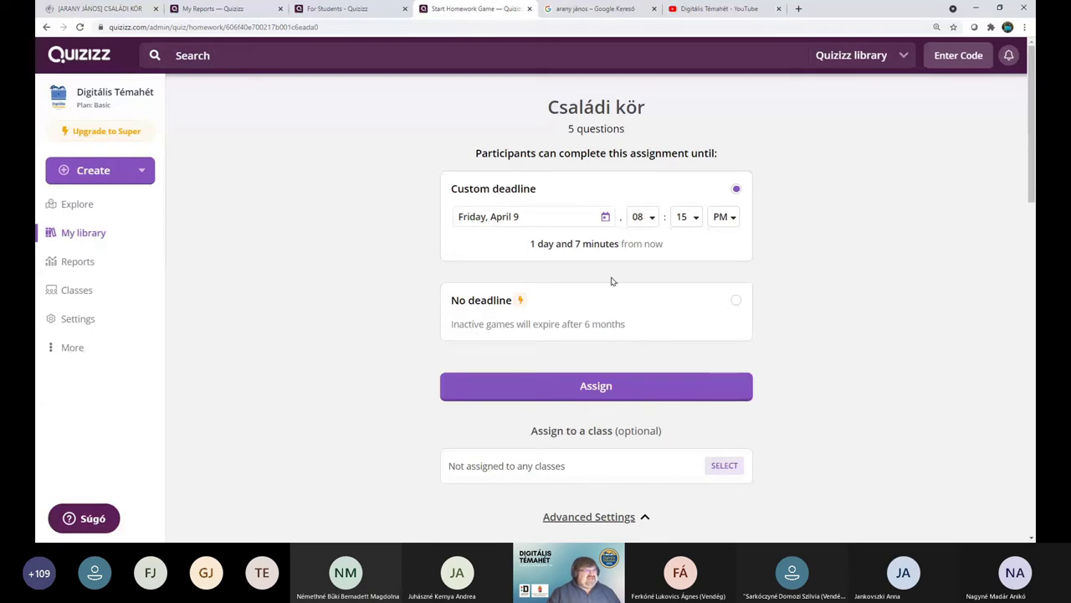
pyautogui.click(587, 219)
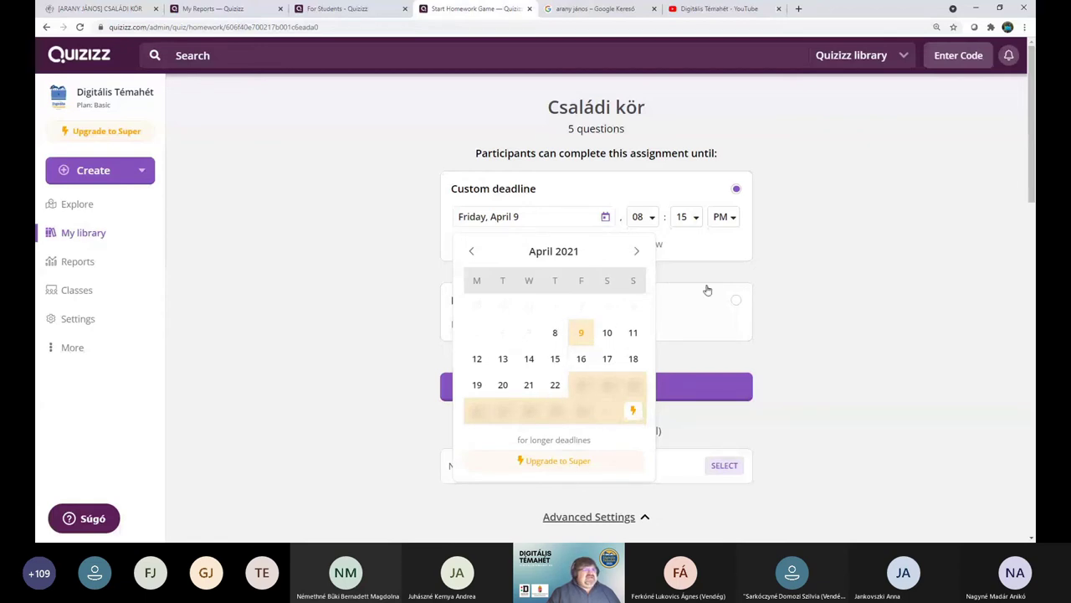
pyautogui.click(820, 333)
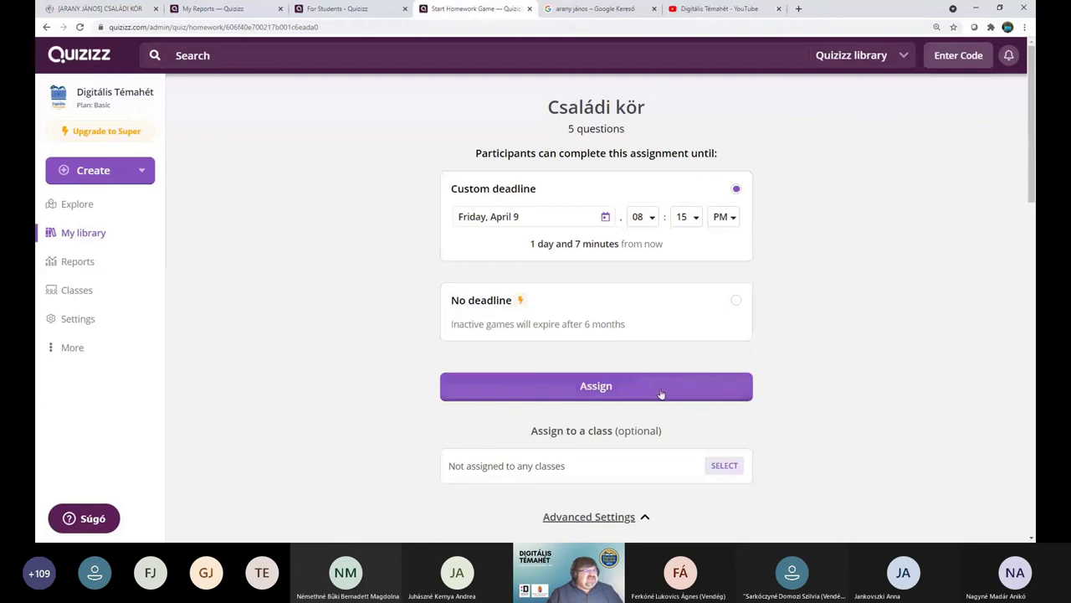
# - Select the class DTH2021 for the homework and title the assignment "Házi feladat - Arany János"
pyautogui.scroll(-2, 387, 352)
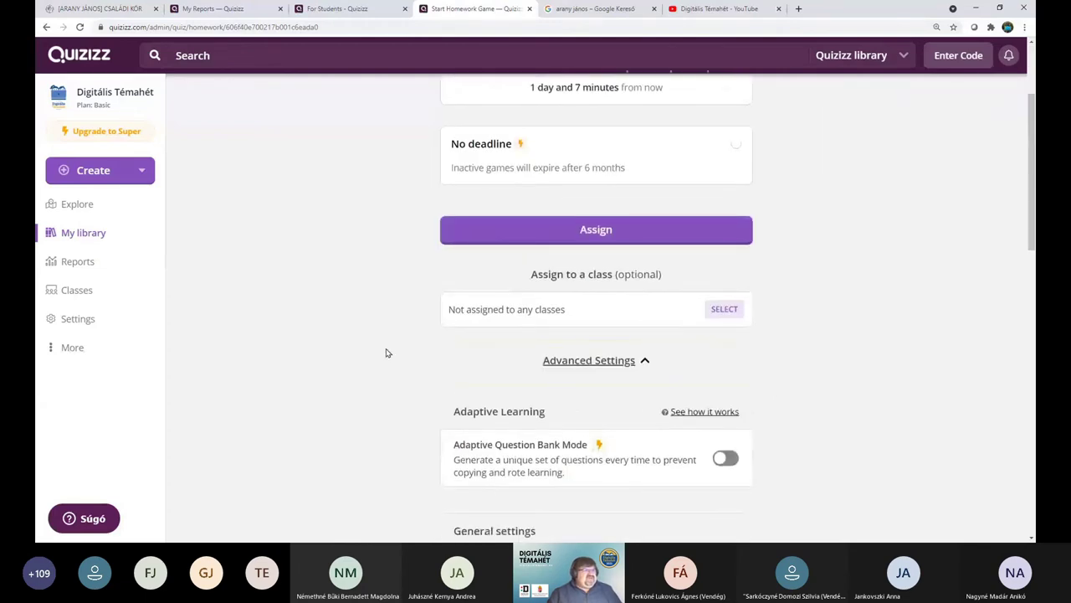
pyautogui.scroll(-1, 376, 337)
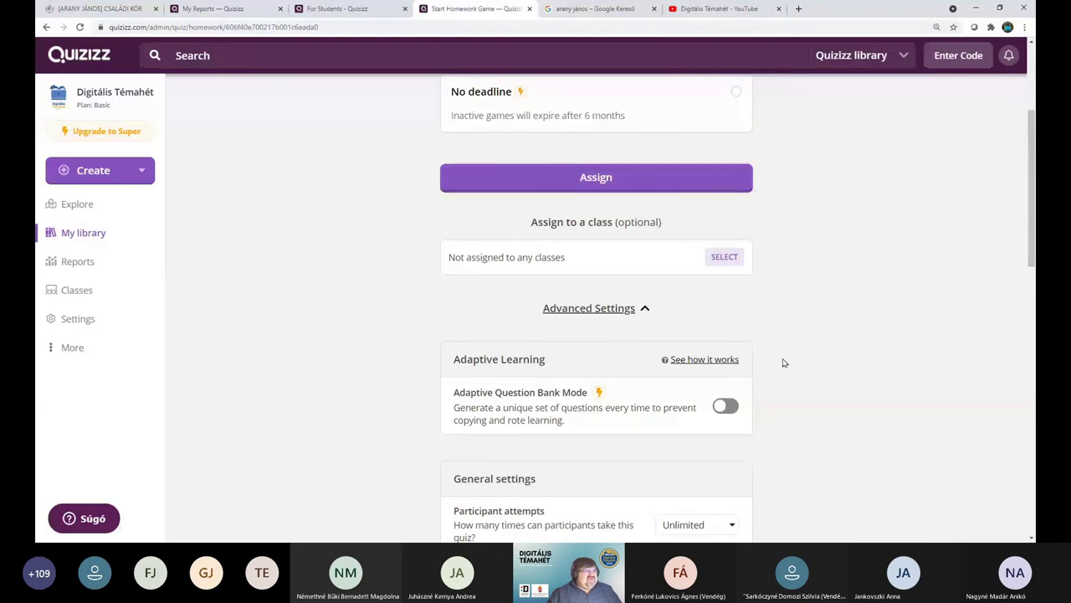
pyautogui.click(718, 257)
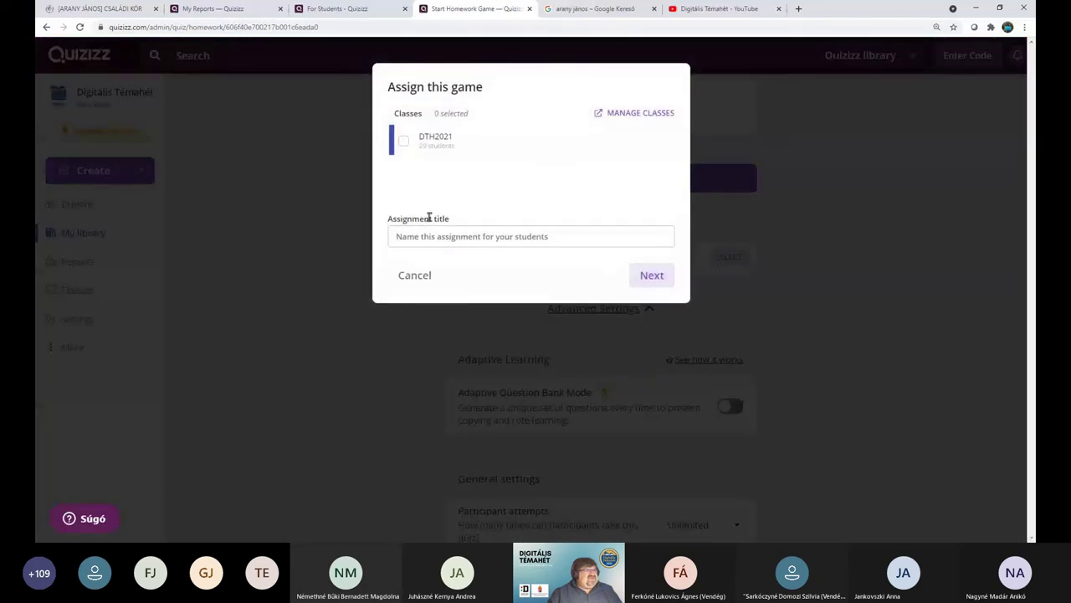
pyautogui.click(400, 145)
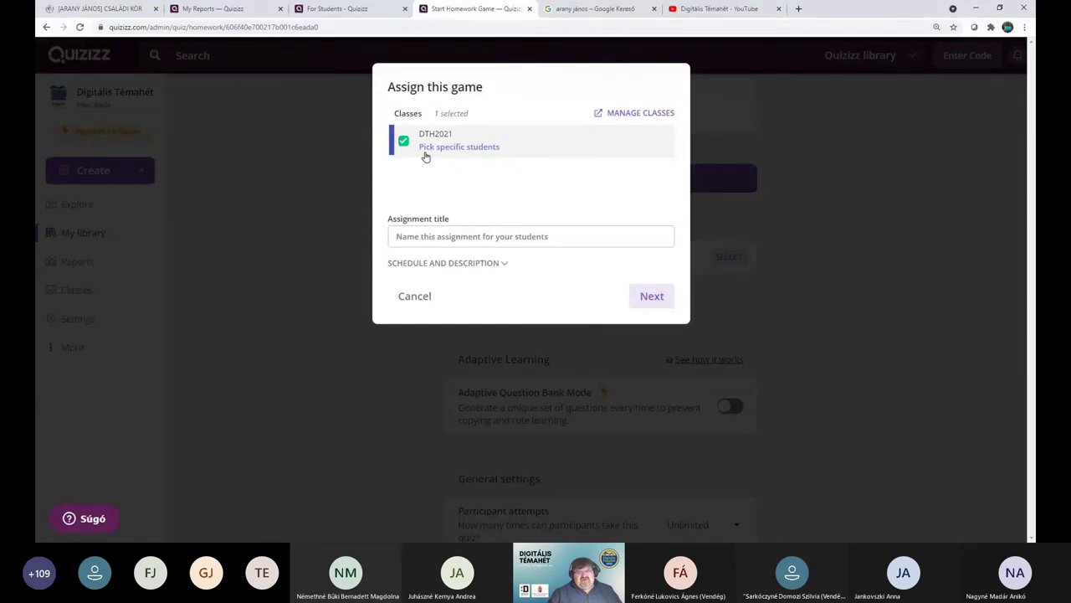
pyautogui.click(548, 237)
pyautogui.click(548, 237)
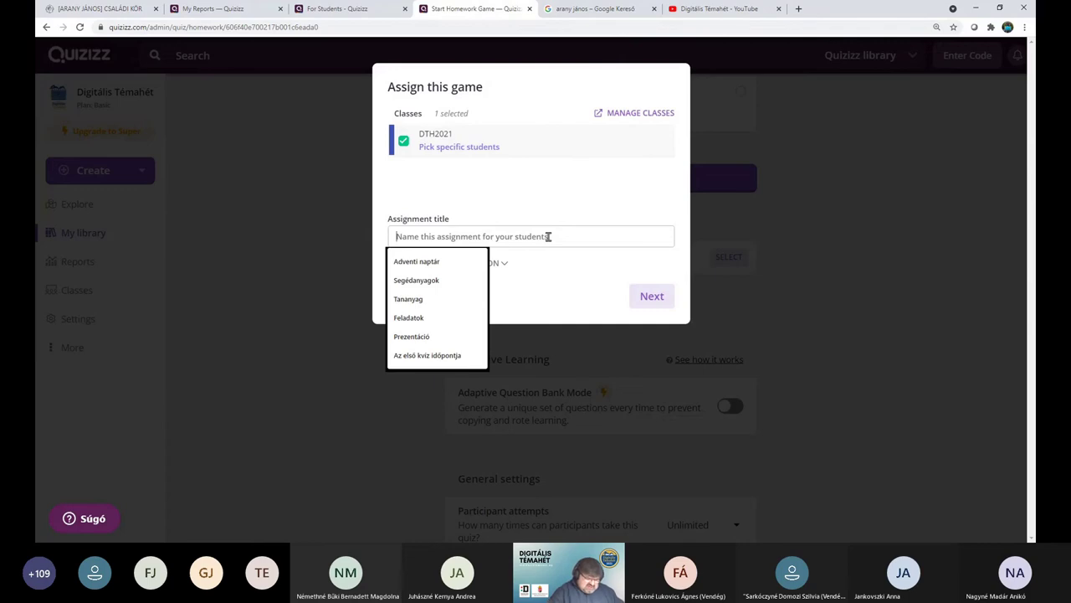
pyautogui.write('Há')
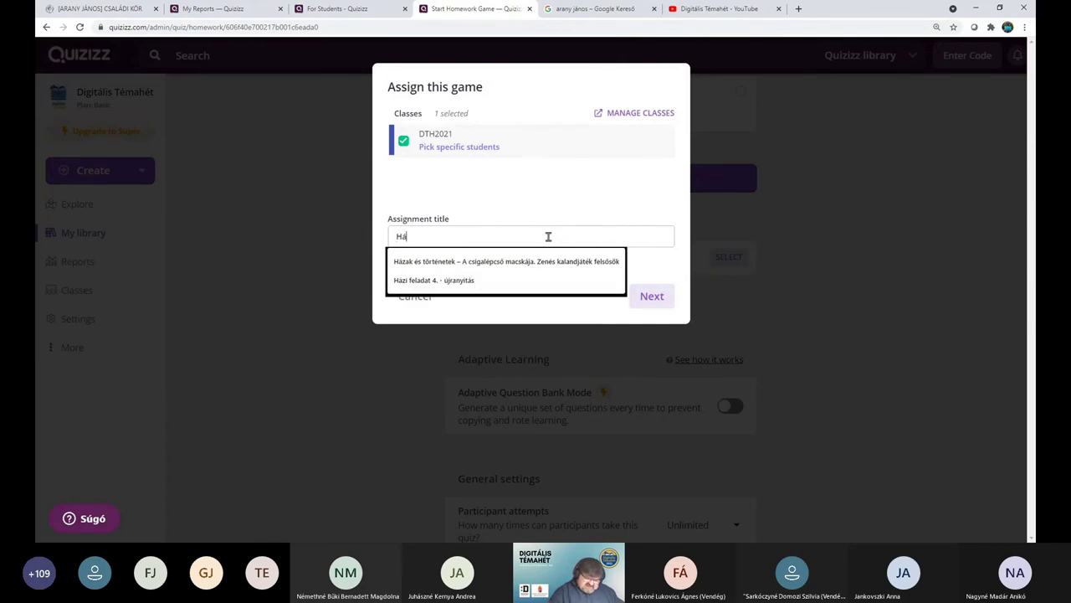
pyautogui.write('zi feladat')
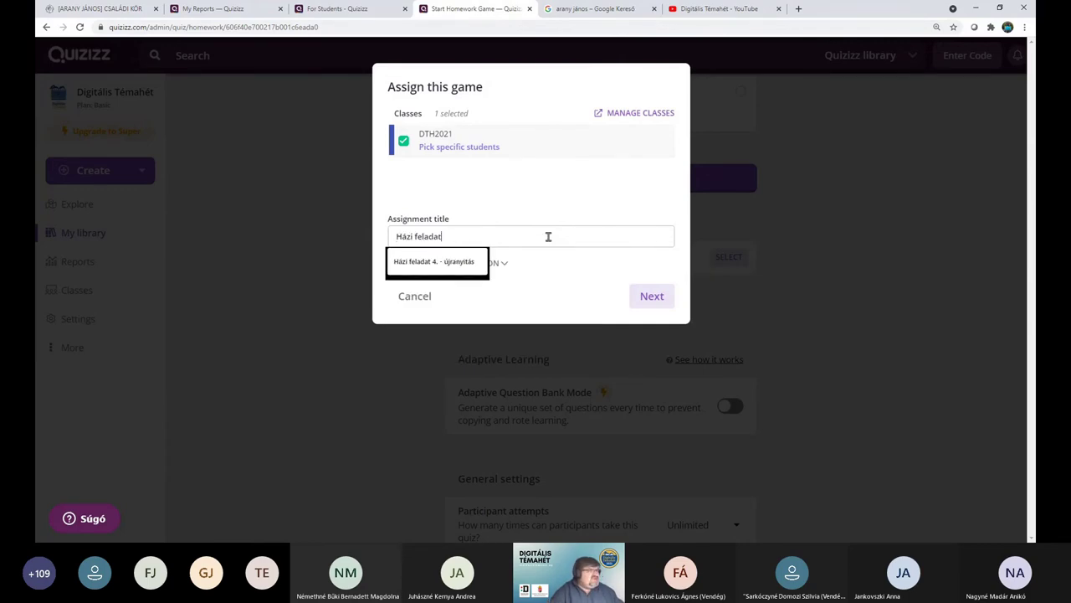
pyautogui.write(' - Arany János')
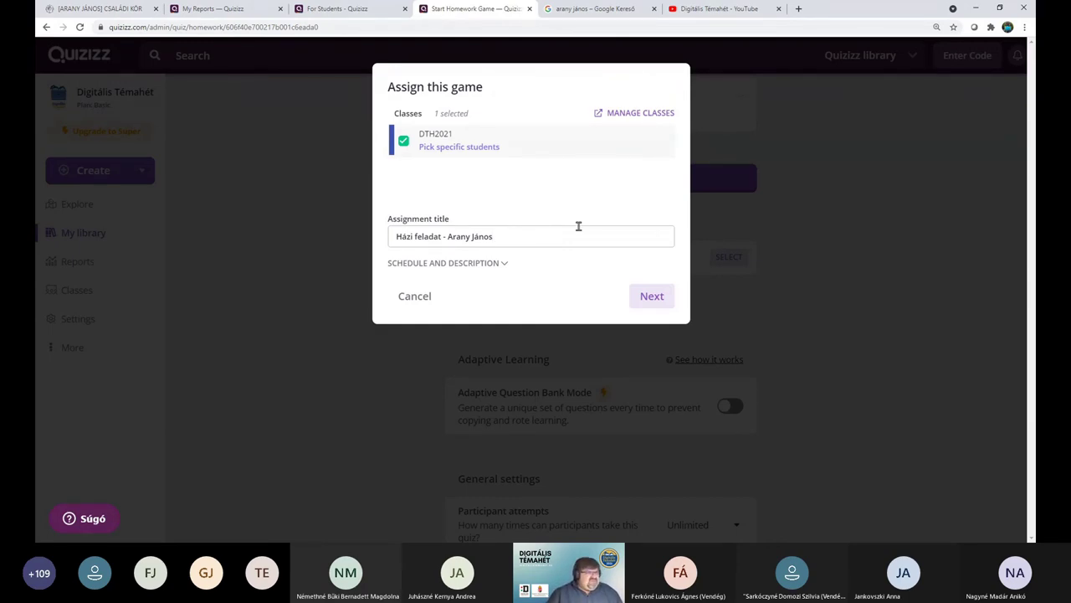
pyautogui.click(652, 296)
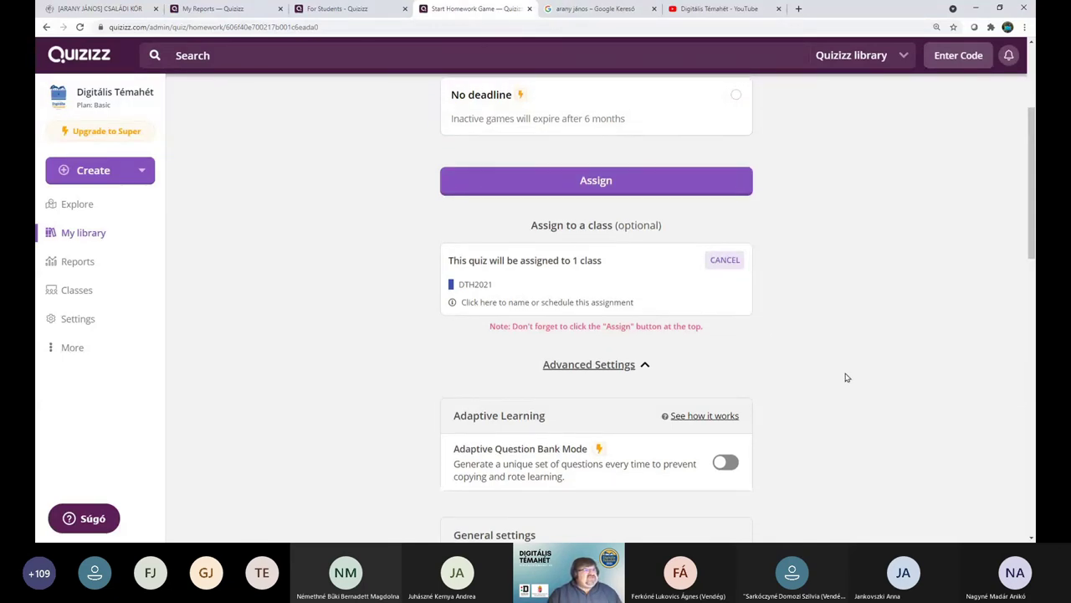
# - Review the homework's deadline, class assignment, general settings and activity settings down to the meme sets
pyautogui.scroll(3, 846, 381)
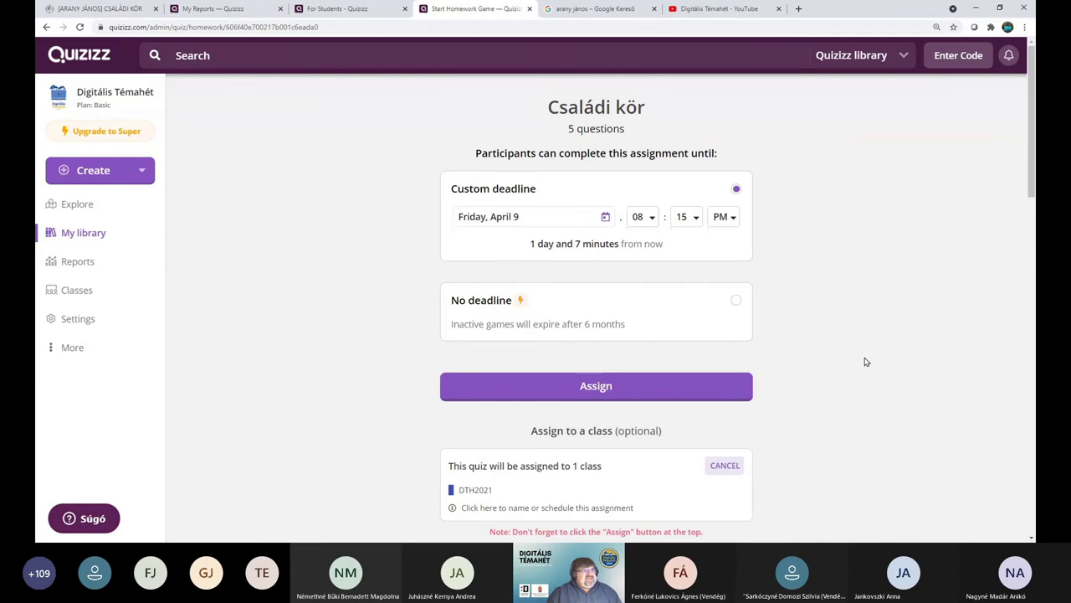
pyautogui.scroll(-2, 866, 361)
pyautogui.scroll(-3, 865, 364)
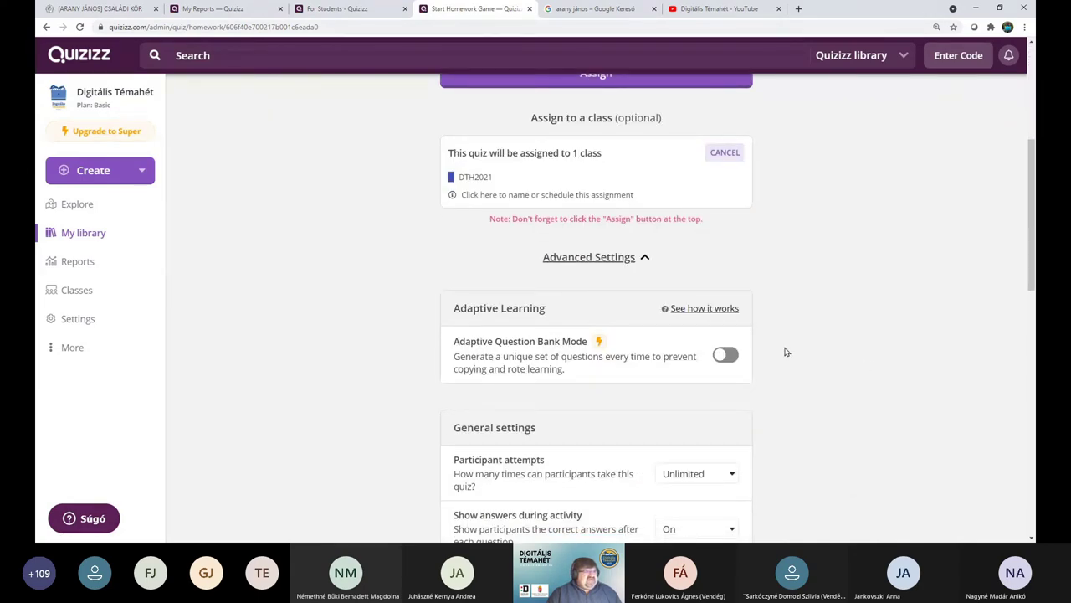
pyautogui.scroll(-4, 784, 352)
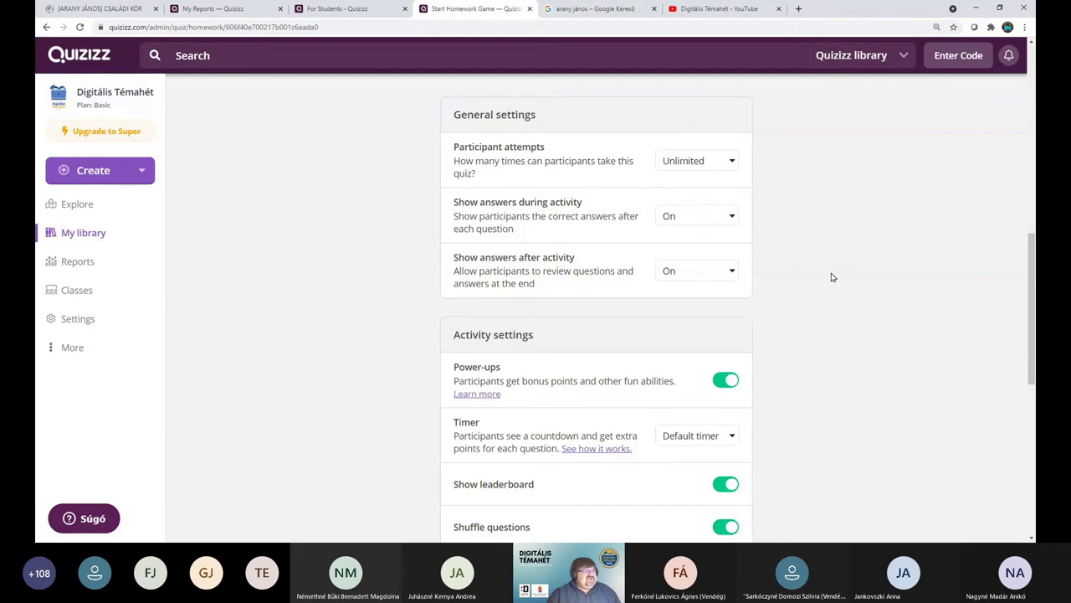
pyautogui.scroll(-2, 833, 277)
pyautogui.scroll(-2, 833, 277)
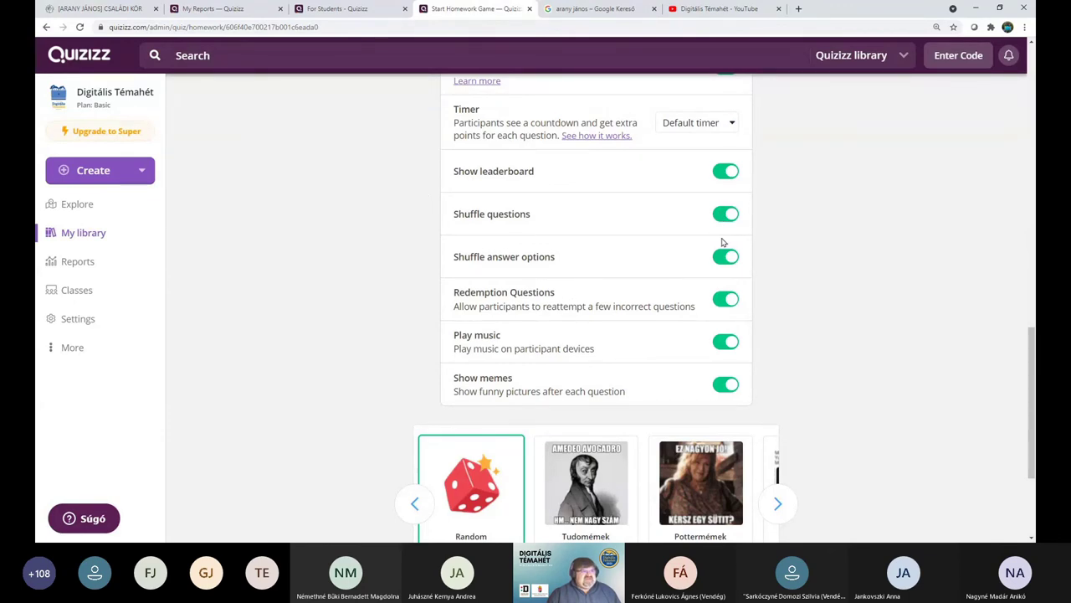
pyautogui.scroll(-2, 657, 303)
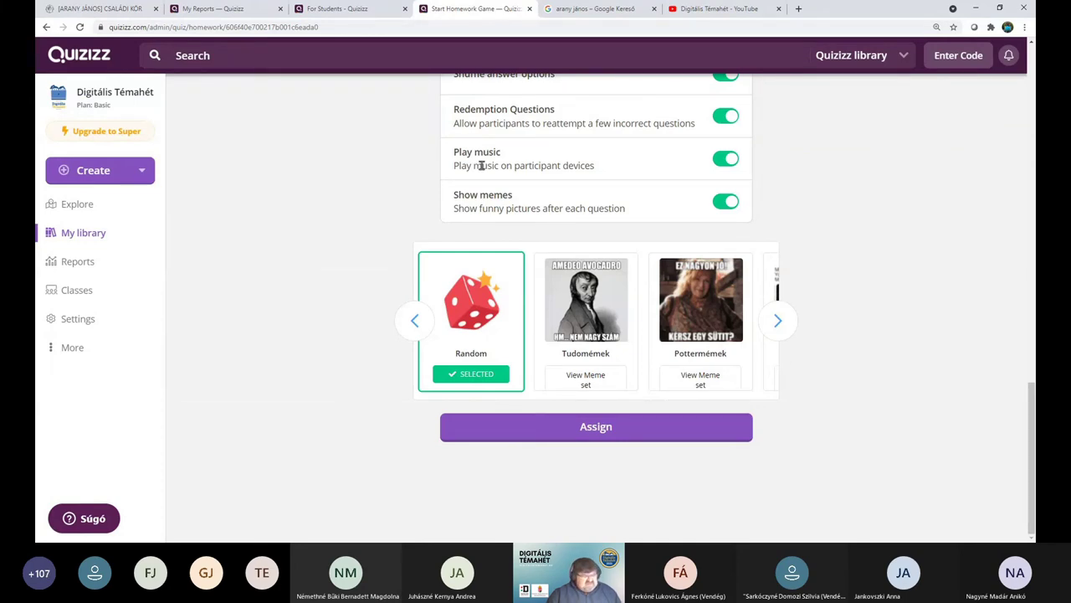
# - Browse the meme sets, choose "Pottermémek" and assign the homework
pyautogui.click(777, 322)
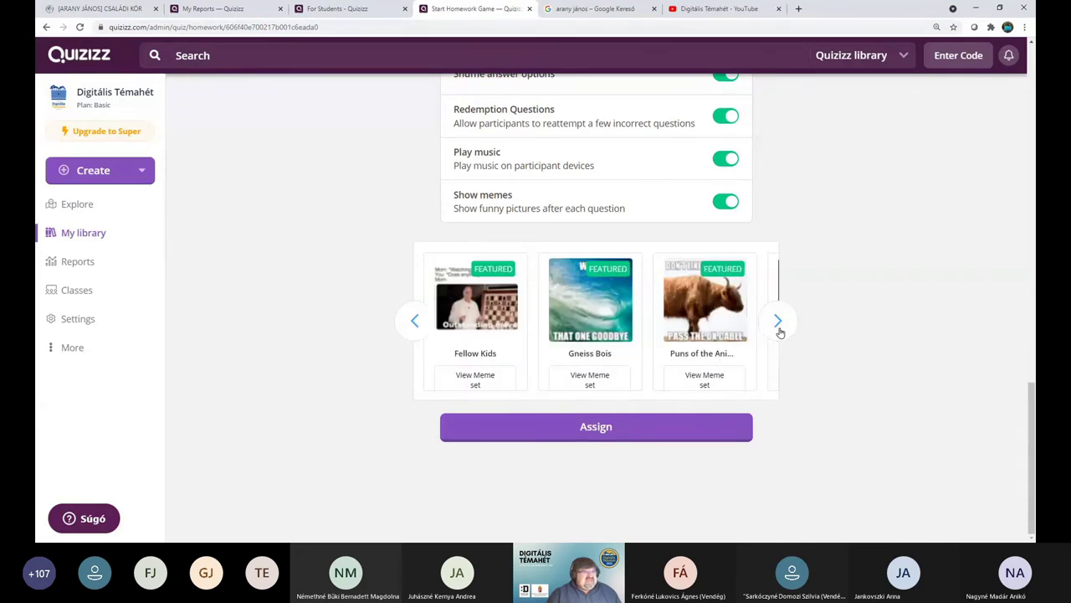
pyautogui.click(407, 321)
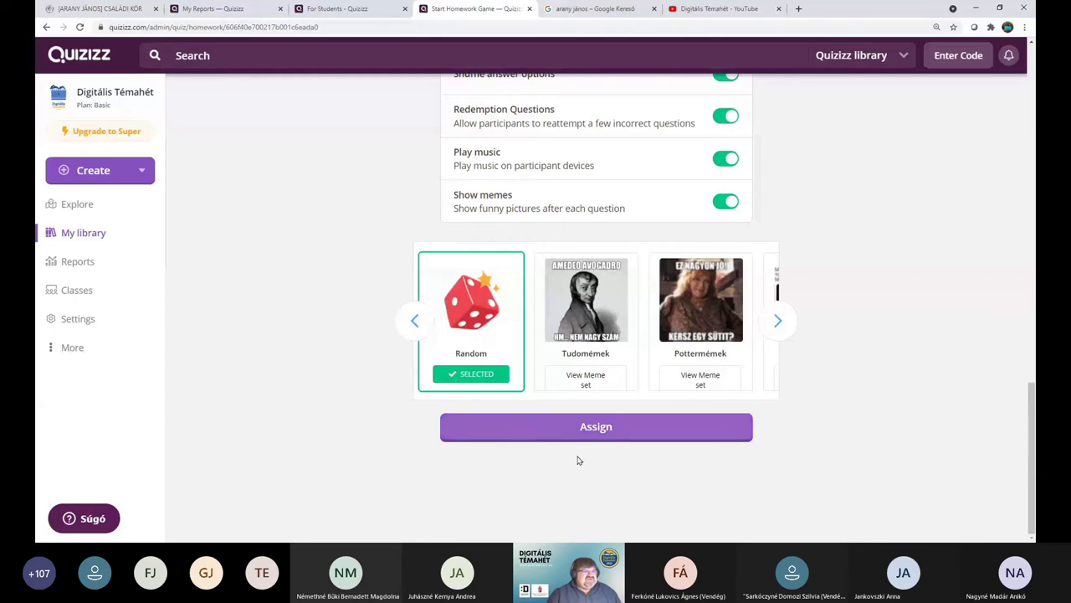
pyautogui.click(686, 310)
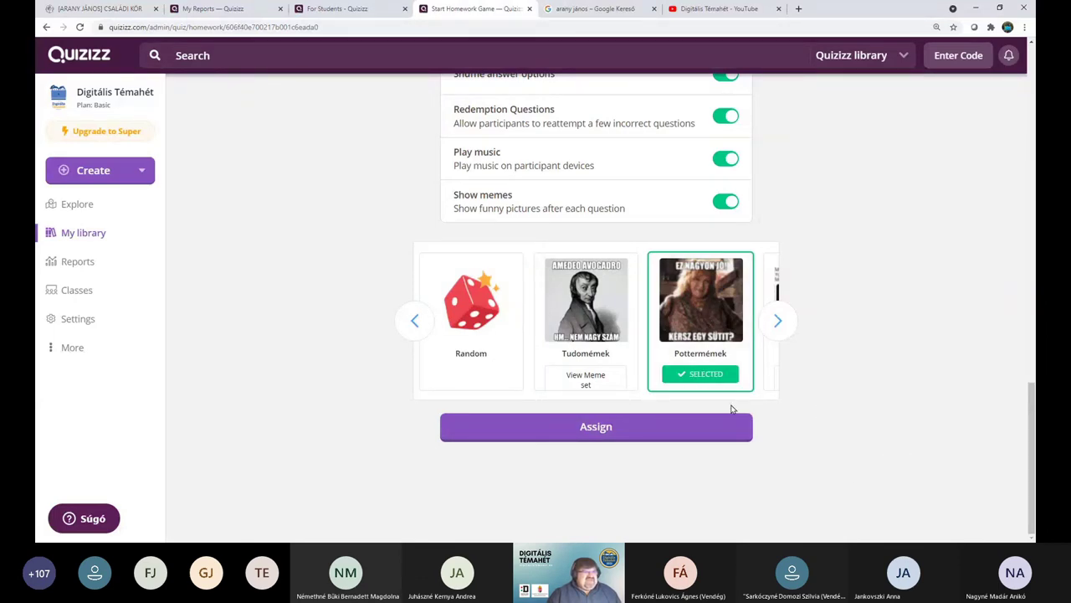
pyautogui.click(596, 429)
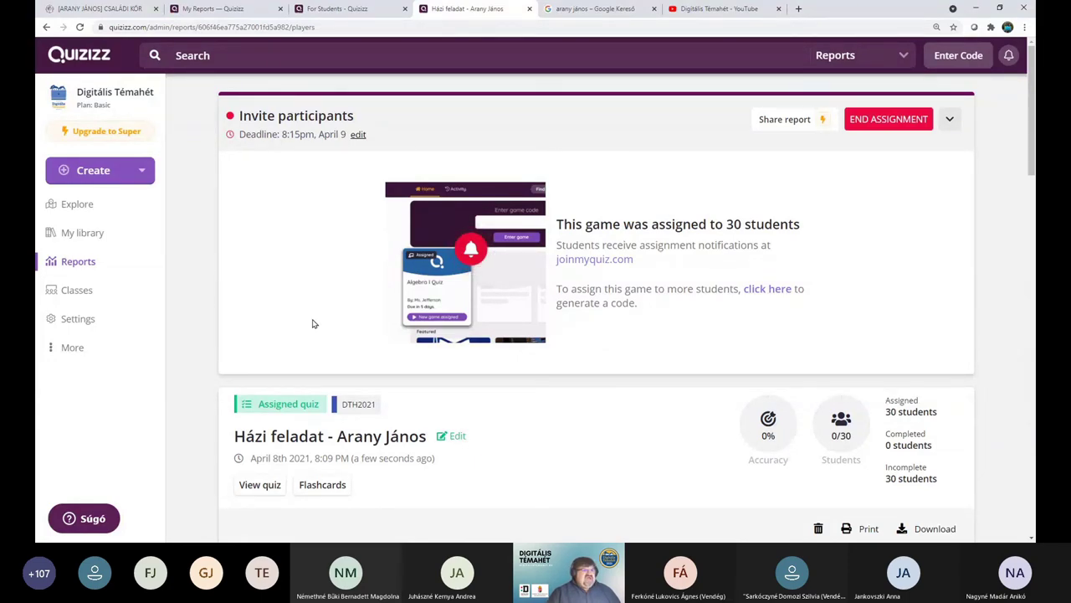
# - Check the student list in the new homework's report and open the quiz "Petőfi Sándor" from the personal library
pyautogui.scroll(-3, 318, 339)
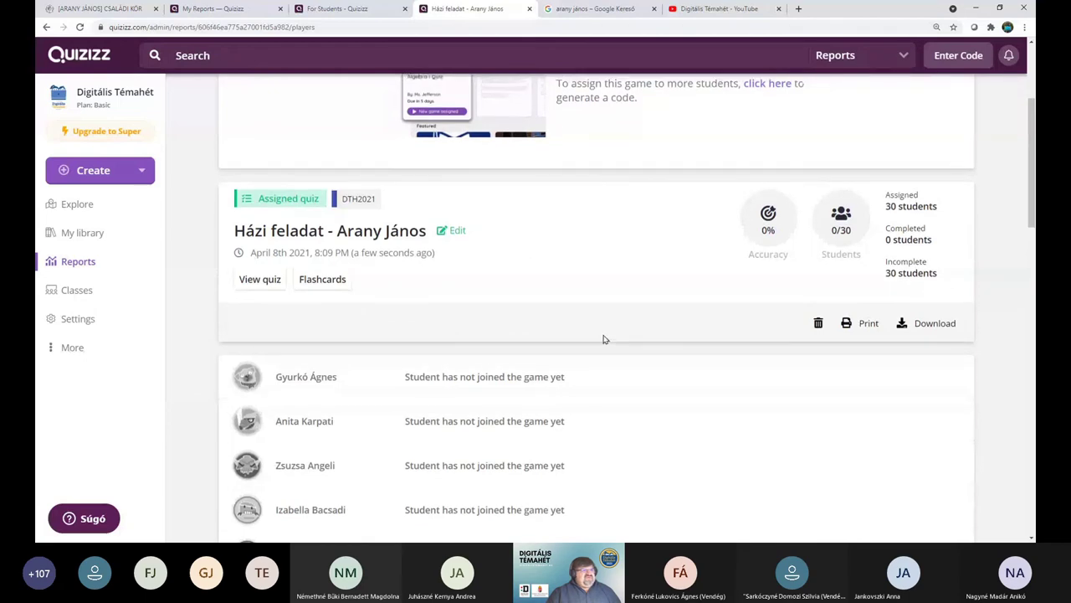
pyautogui.scroll(3, 604, 339)
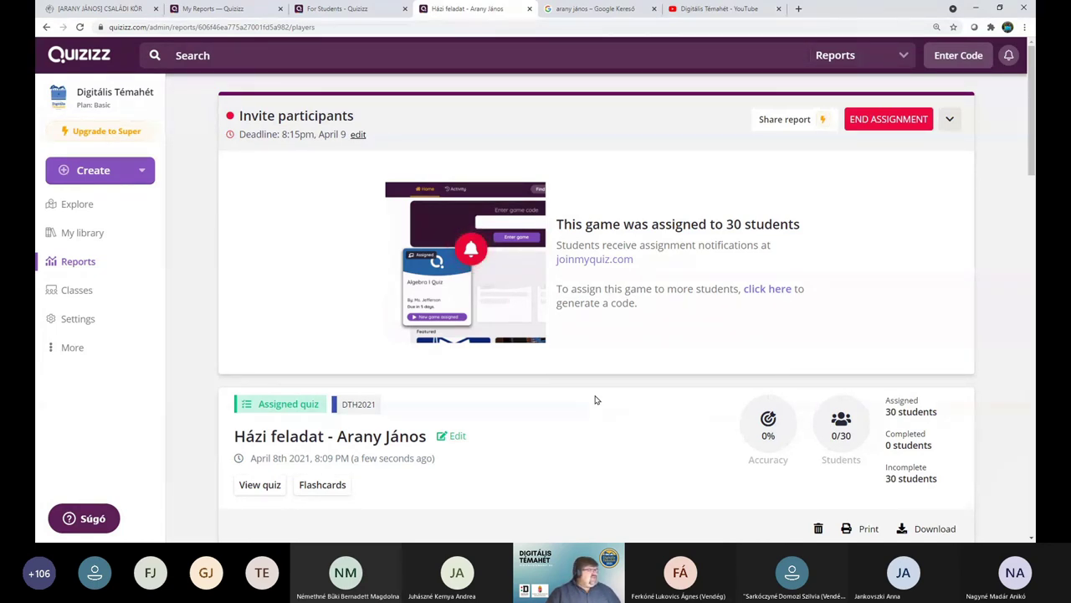
pyautogui.click(75, 236)
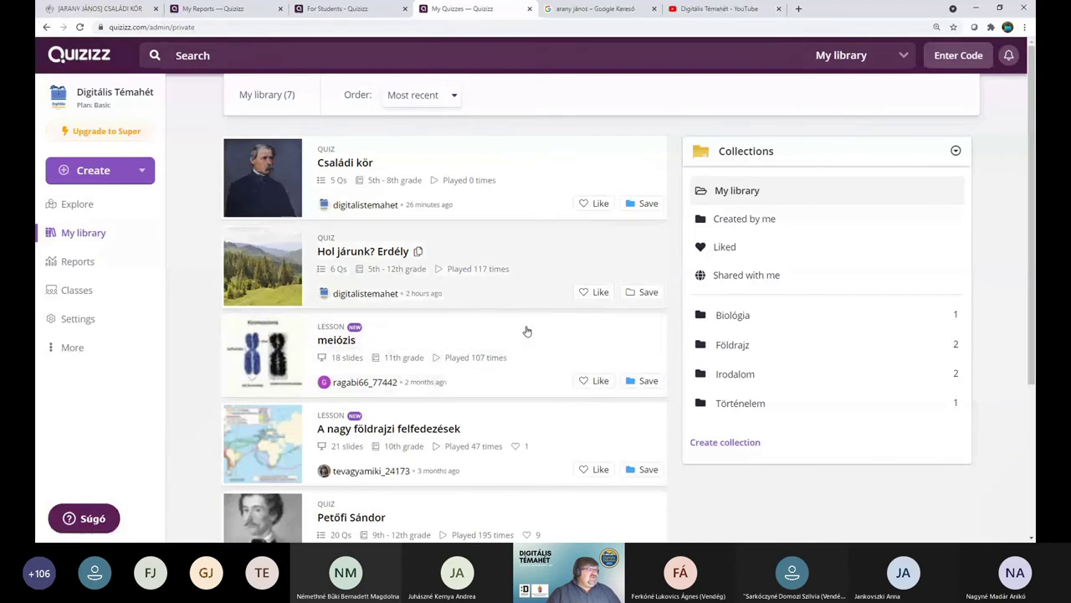
pyautogui.scroll(-3, 527, 359)
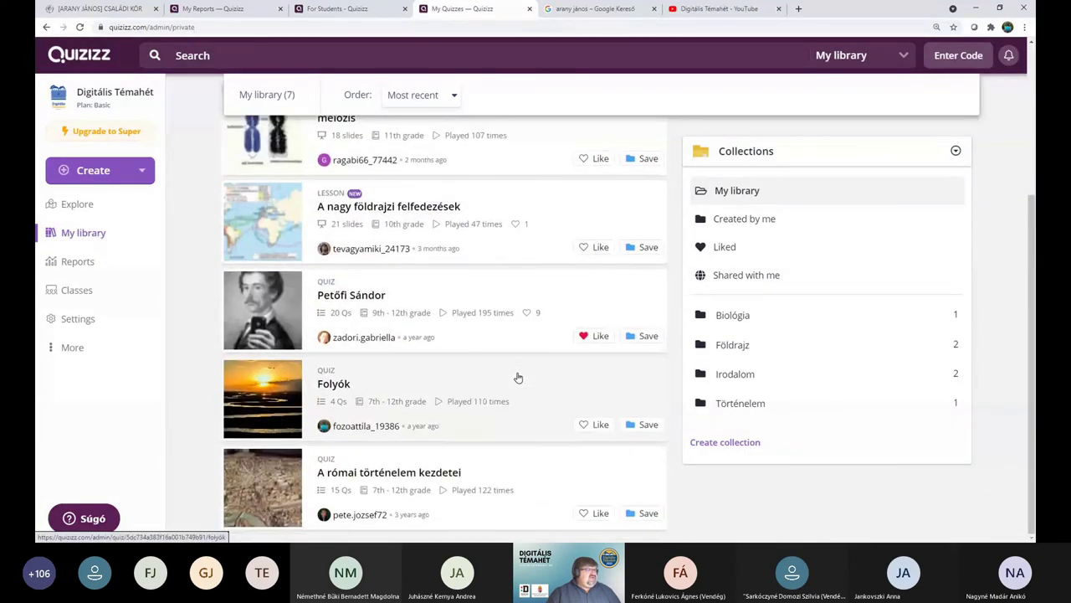
pyautogui.click(376, 306)
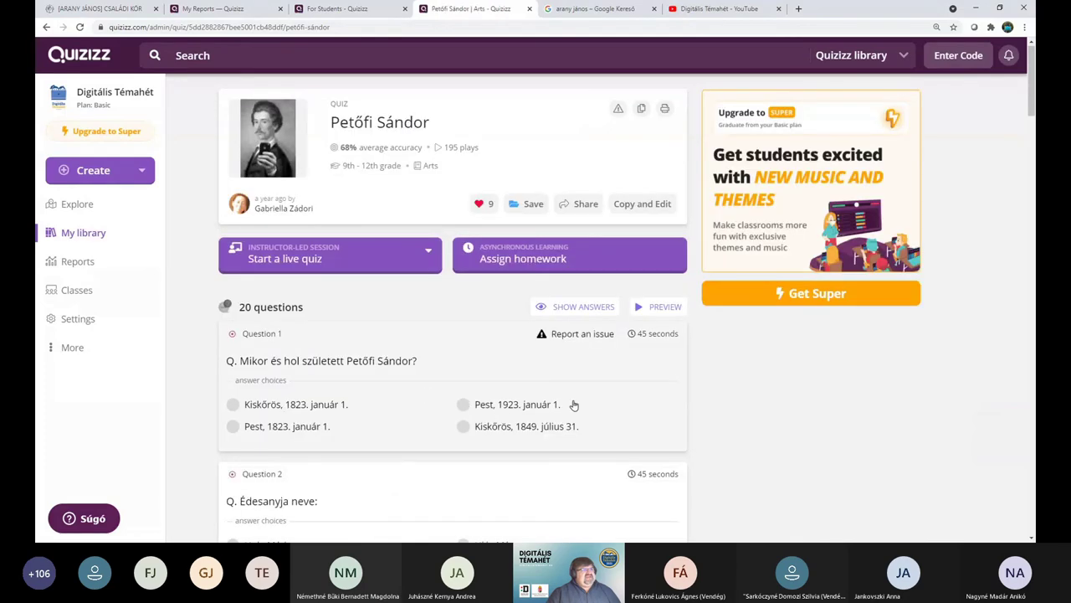
# - Assign the quiz "Petőfi Sándor" as homework with the default deadline and without selecting a class
pyautogui.click(505, 264)
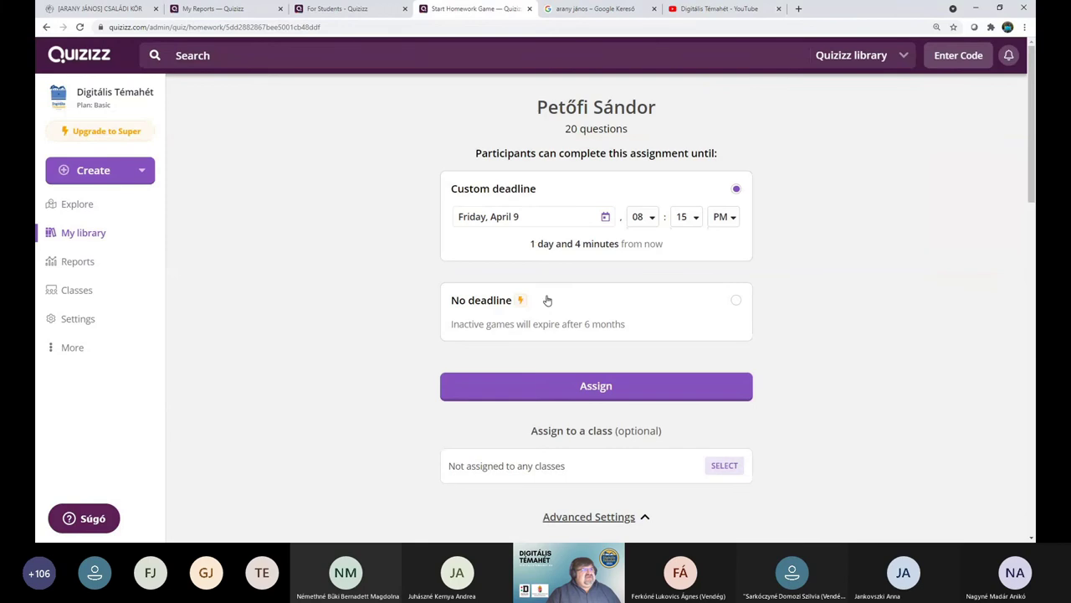
pyautogui.scroll(-2, 862, 431)
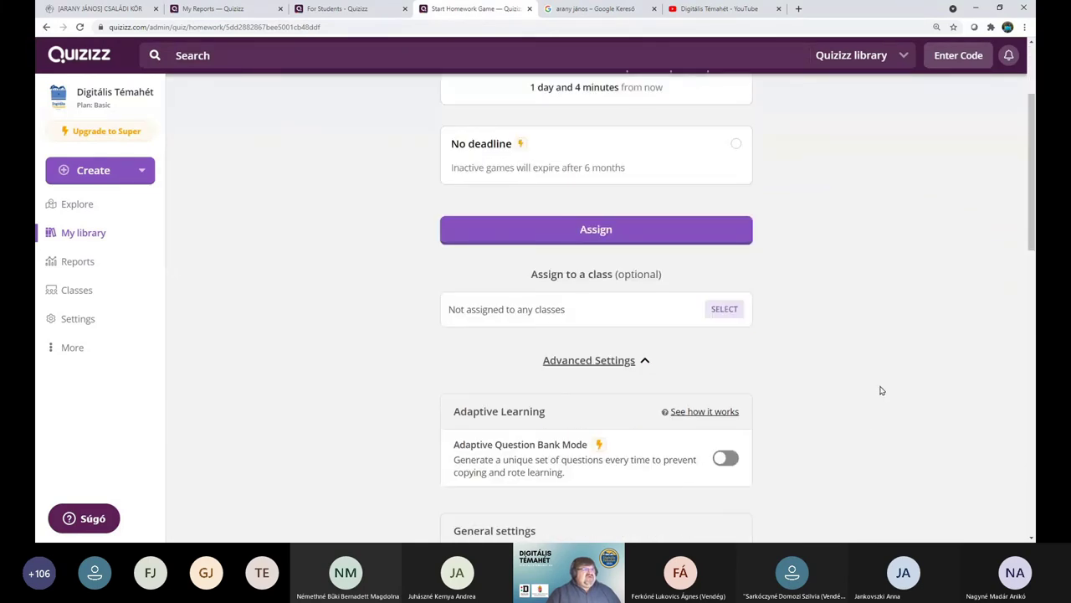
pyautogui.scroll(2, 841, 389)
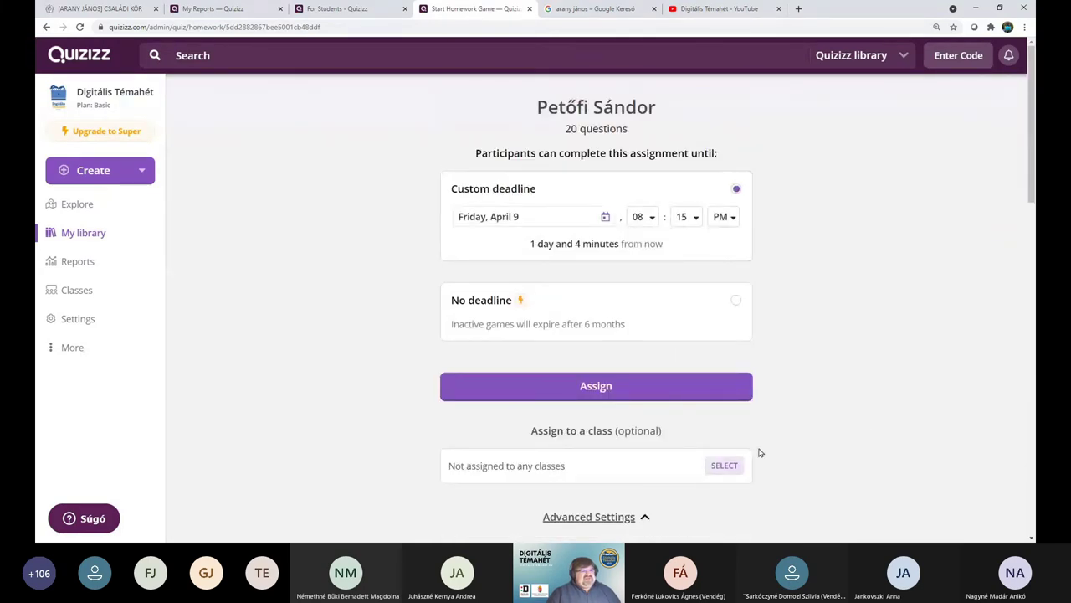
pyautogui.click(588, 389)
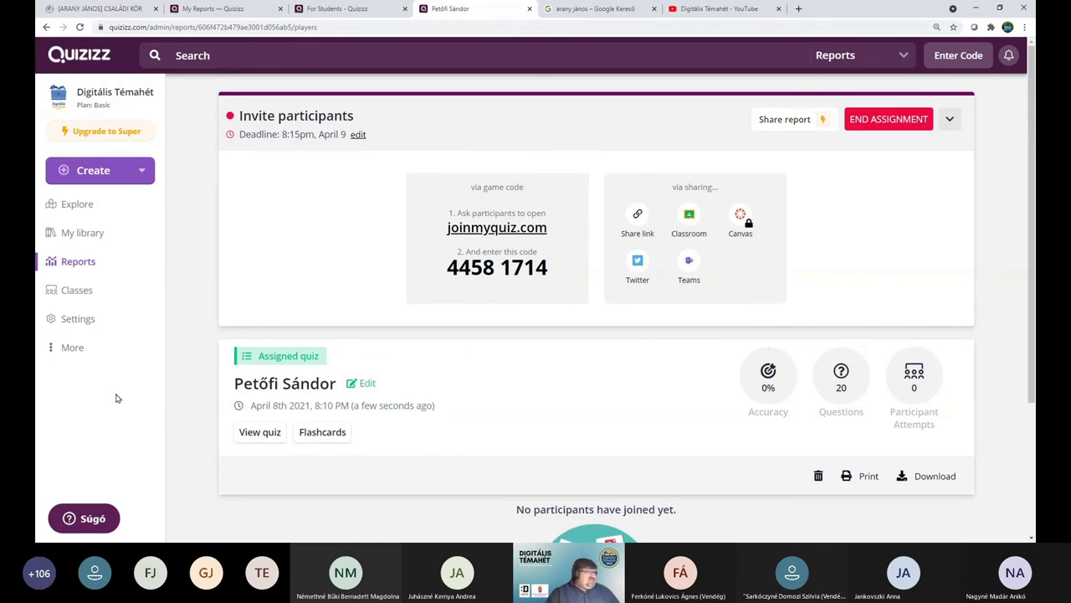
# - Open the meme set "Pottermémek" and review its correct and incorrect memes
pyautogui.click(67, 348)
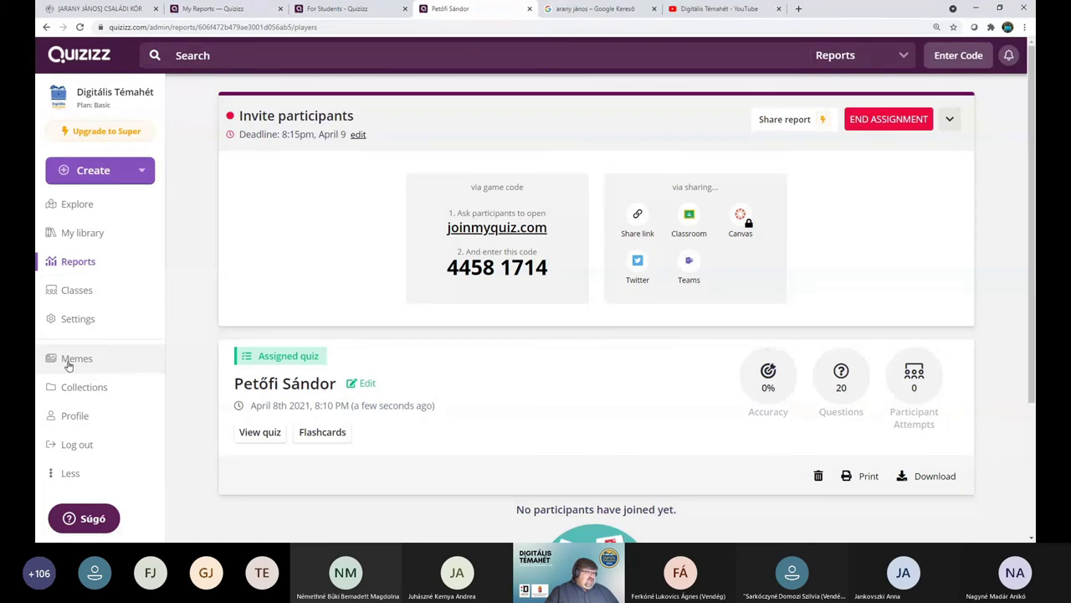
pyautogui.click(72, 360)
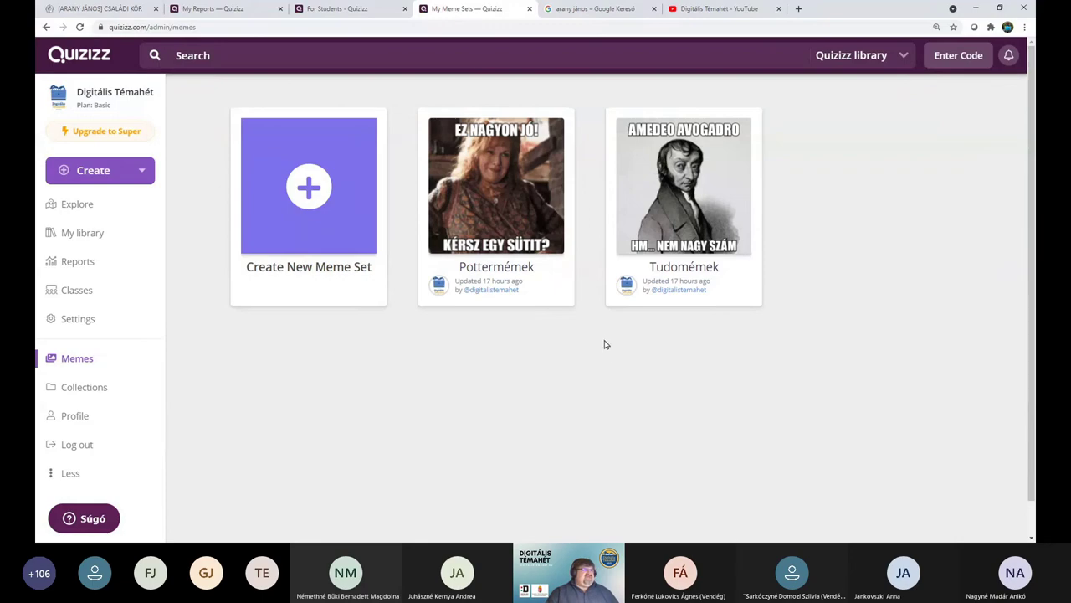
pyautogui.click(541, 232)
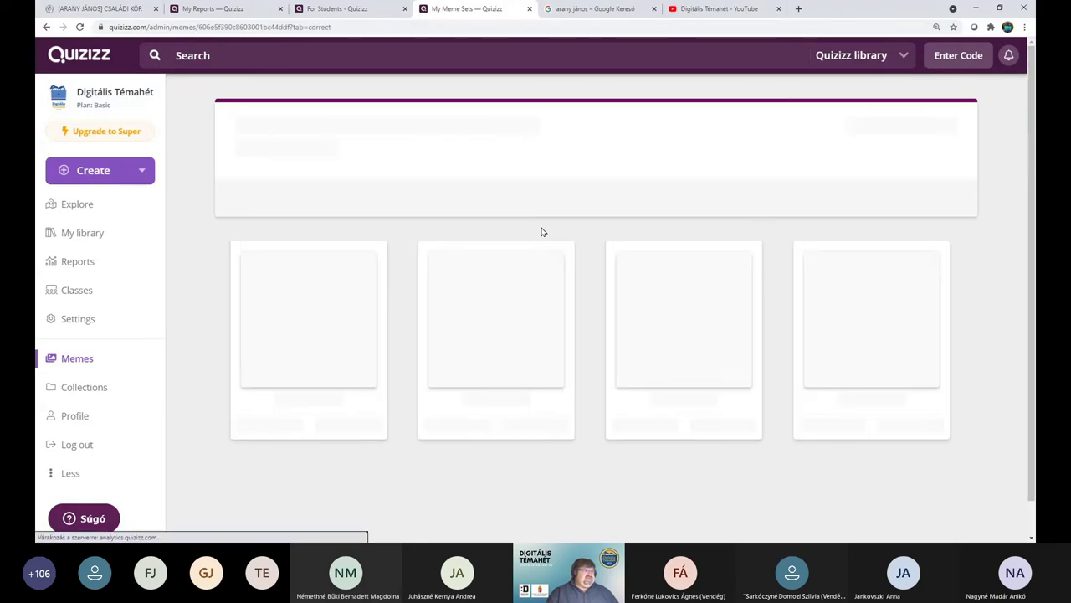
pyautogui.scroll(-1, 804, 494)
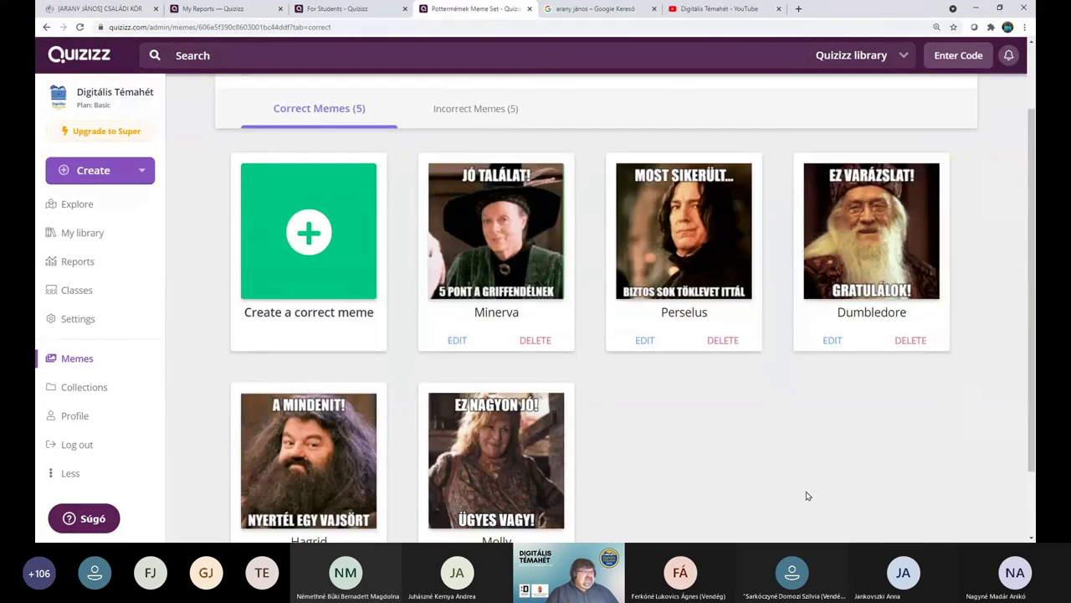
pyautogui.scroll(-1, 807, 496)
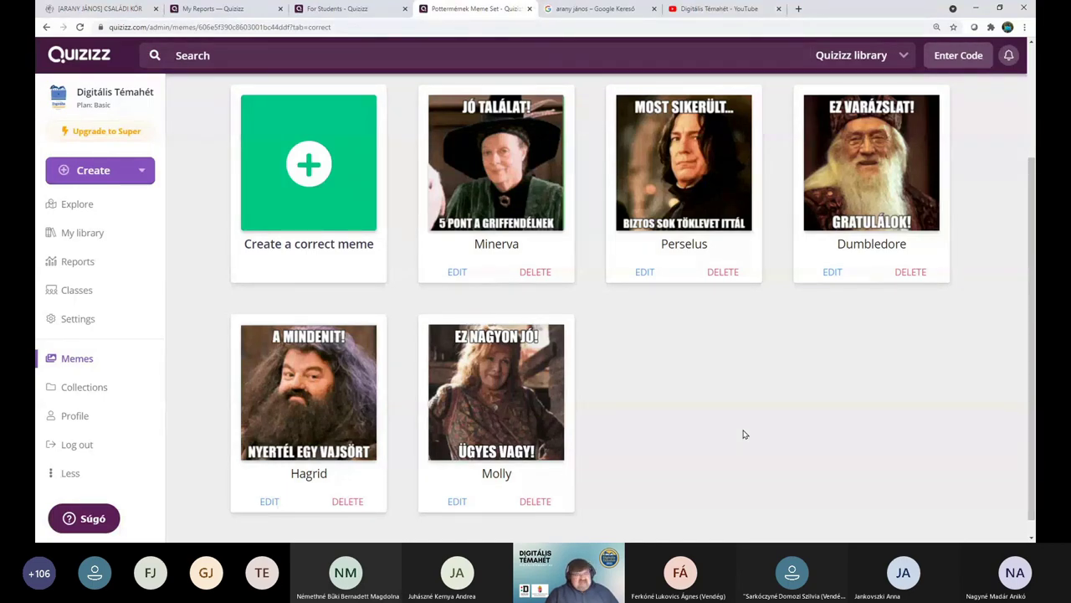
pyautogui.scroll(1, 743, 432)
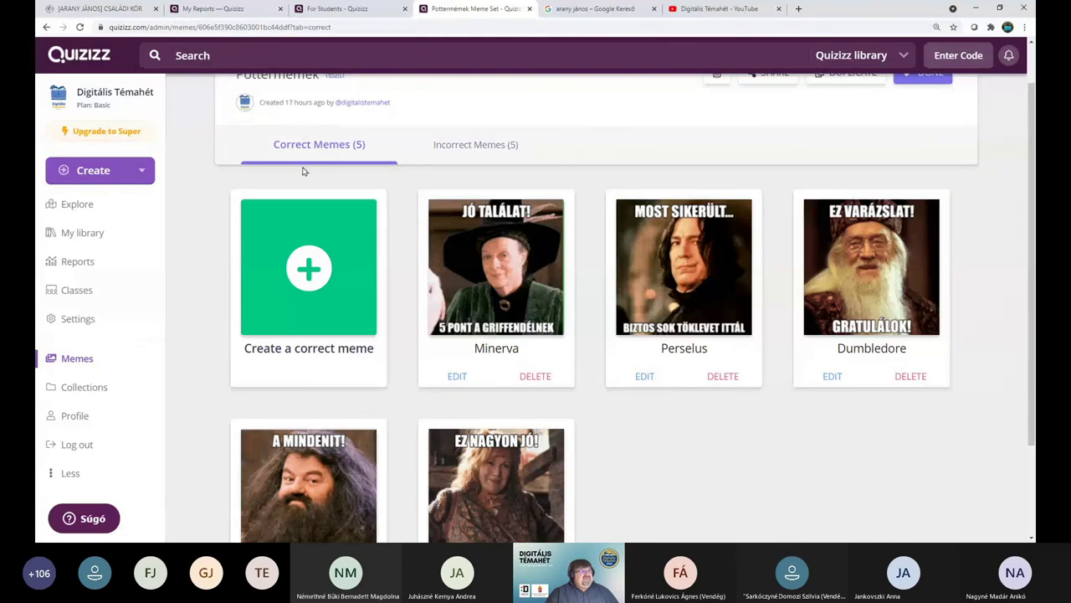
pyautogui.click(453, 145)
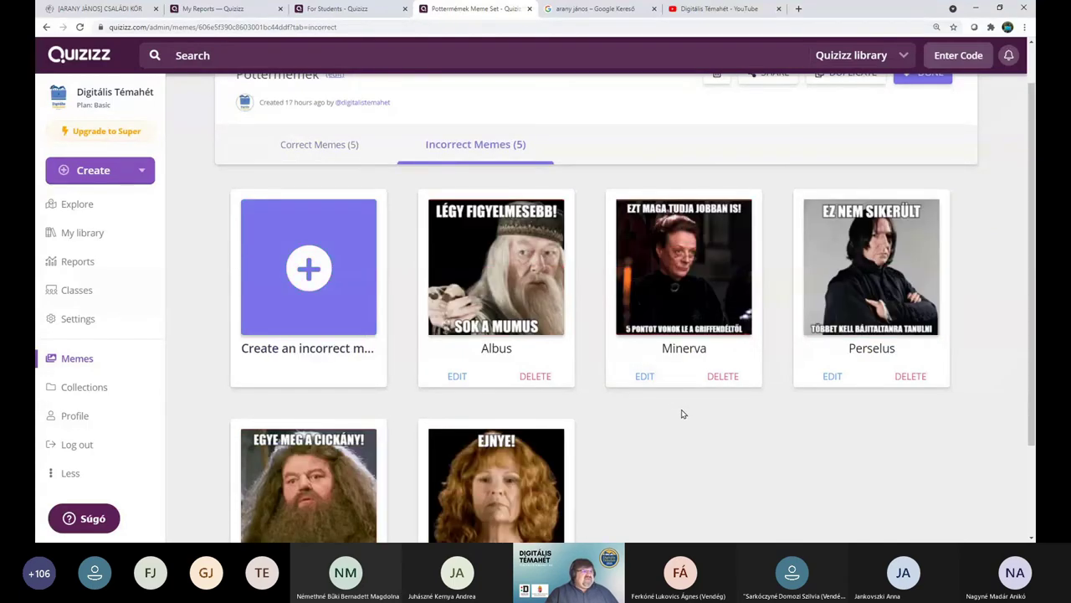
pyautogui.scroll(-1, 731, 470)
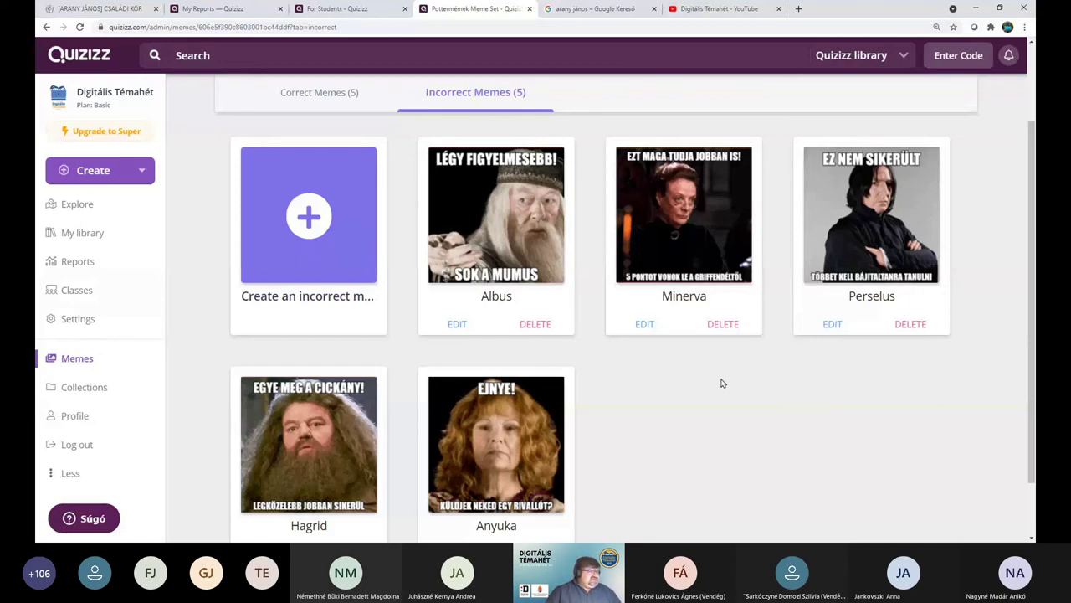
pyautogui.scroll(2, 723, 382)
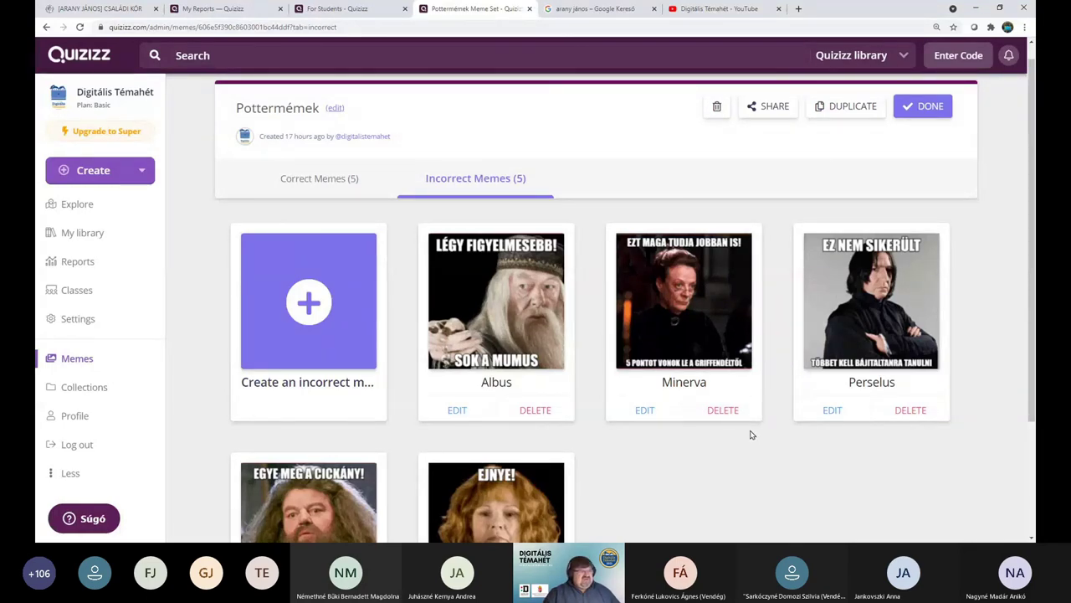
# - View the creation form for a new incorrect meme in "Pottermémek" and discard the draft
pyautogui.click(306, 306)
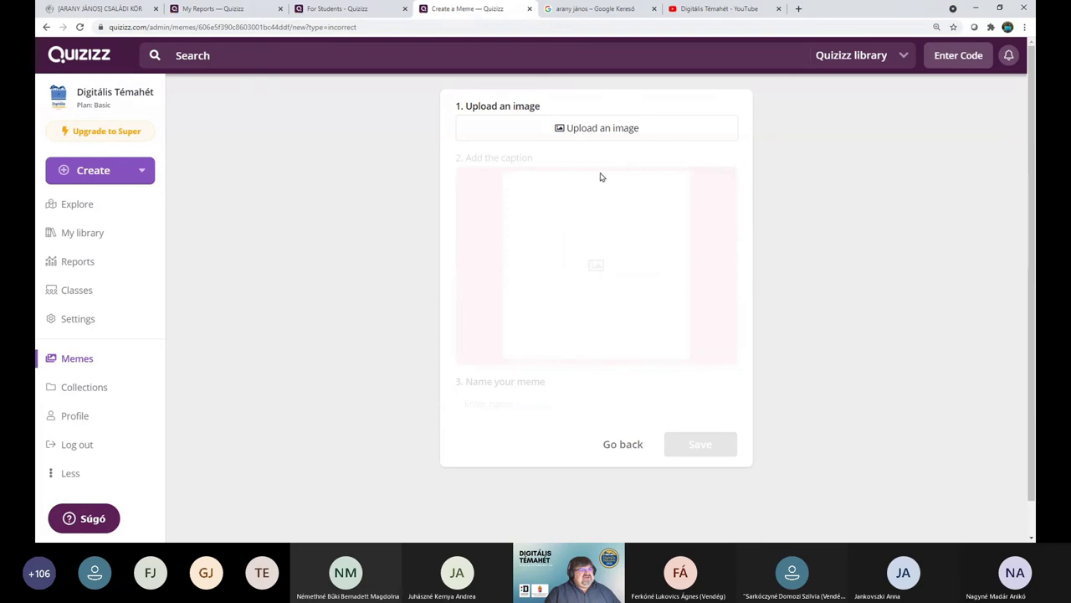
pyautogui.click(623, 452)
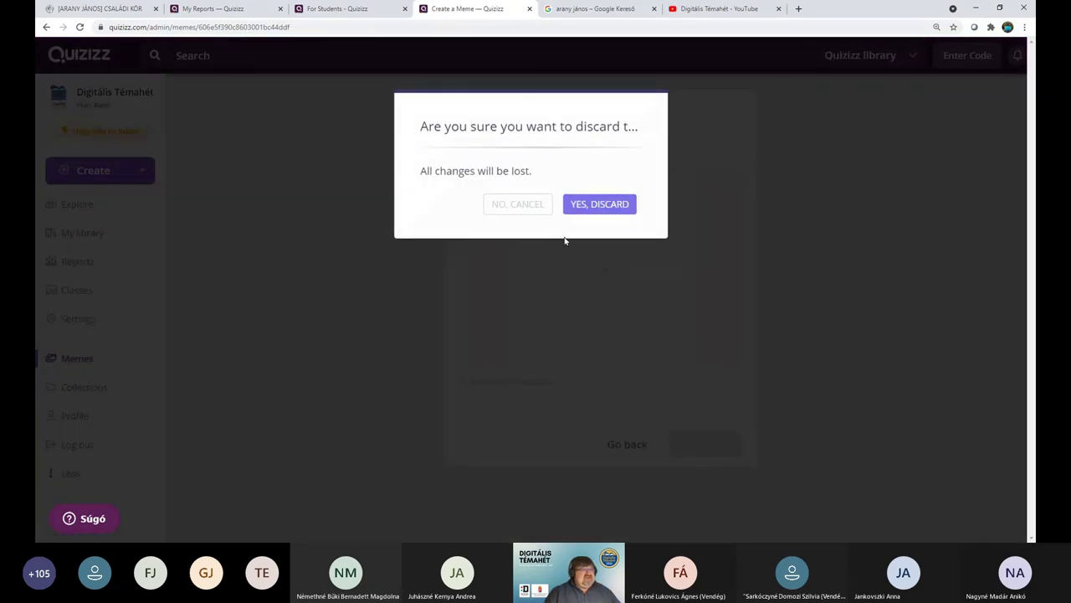
pyautogui.click(599, 205)
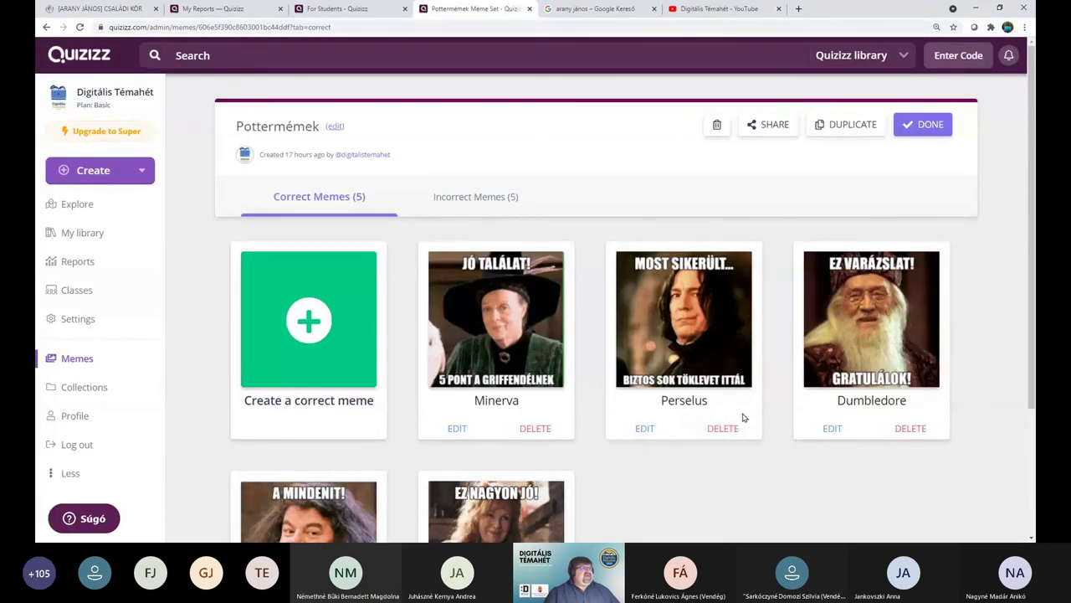
# - Copy the share link of the meme set "Pottermémek" and close the sharing dialog
pyautogui.click(772, 125)
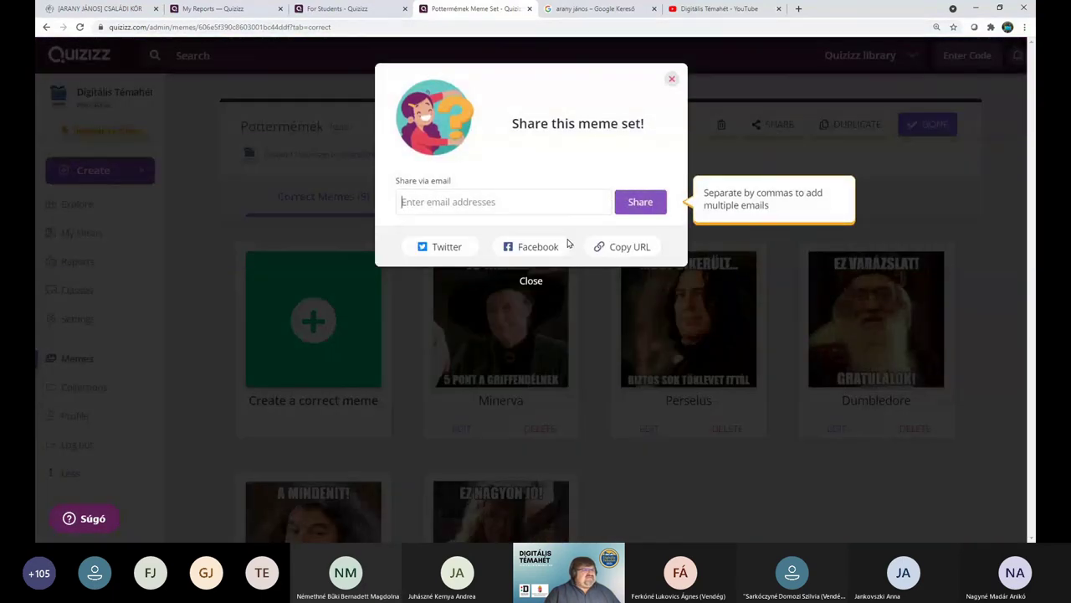
pyautogui.click(615, 249)
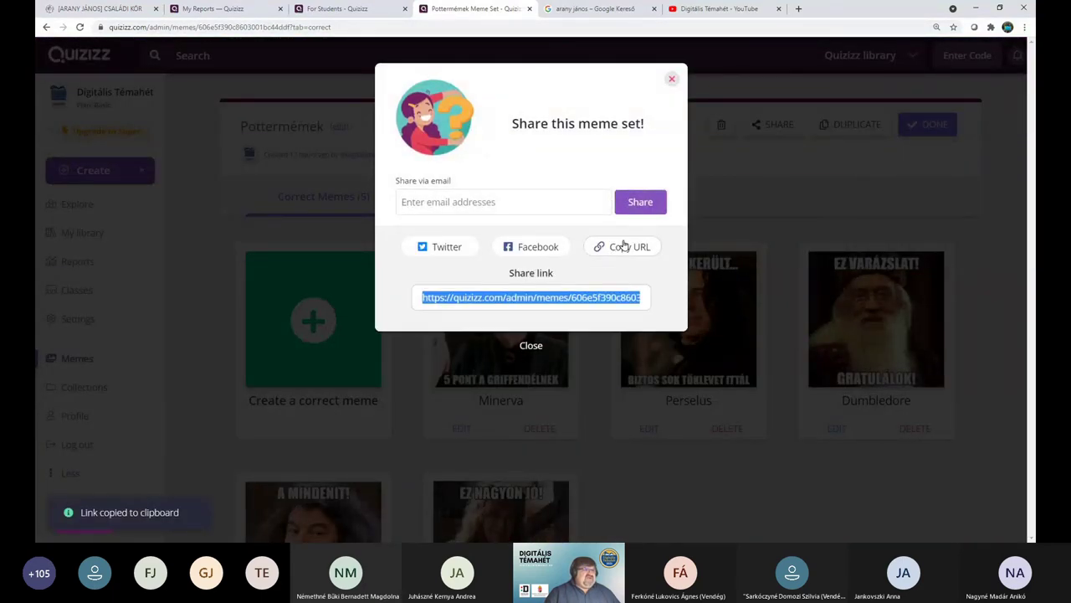
pyautogui.click(669, 80)
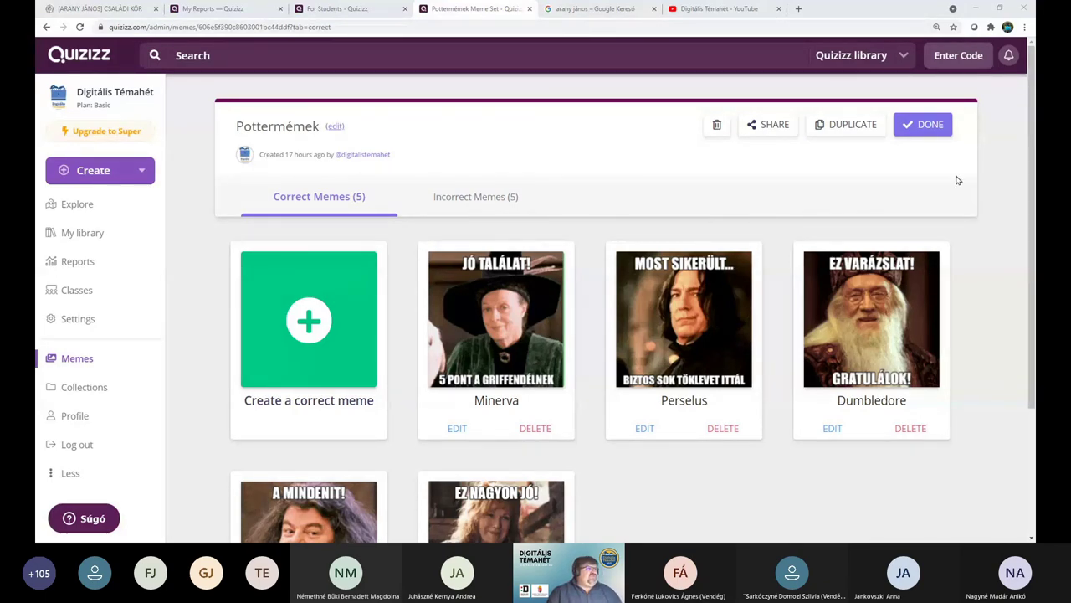
# - Open the meme set "Tudomémek" and review its correct and incorrect memes
pyautogui.click(87, 366)
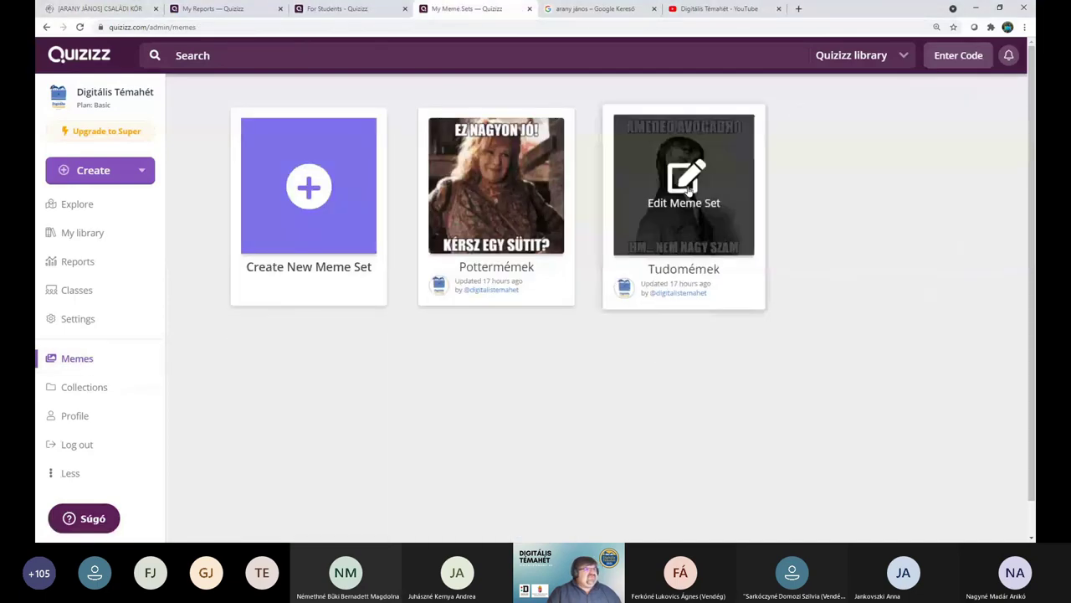
pyautogui.click(733, 230)
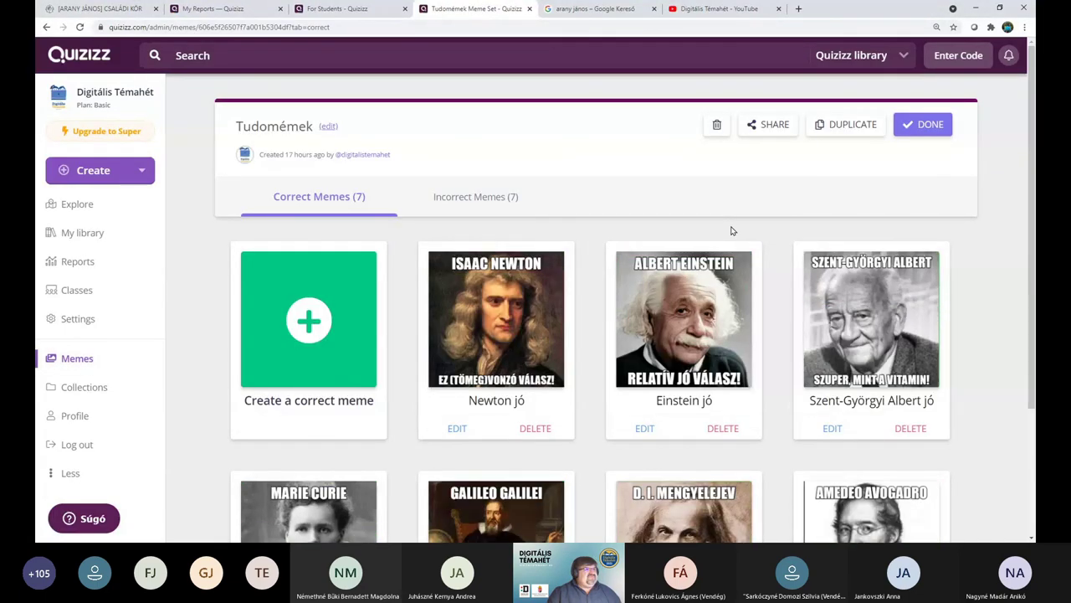
pyautogui.scroll(-2, 1004, 411)
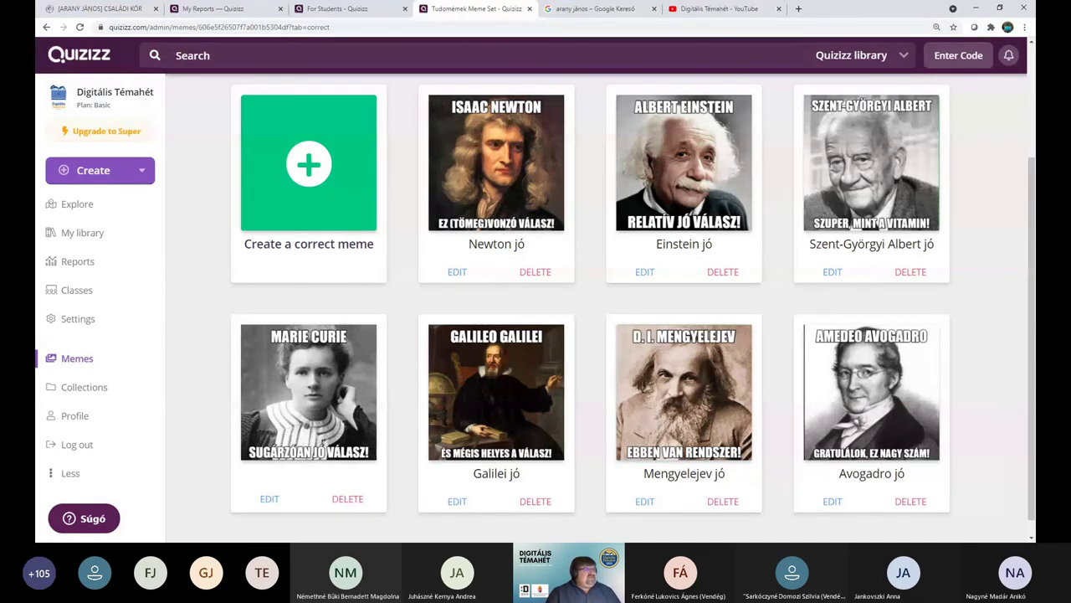
pyautogui.scroll(2, 920, 419)
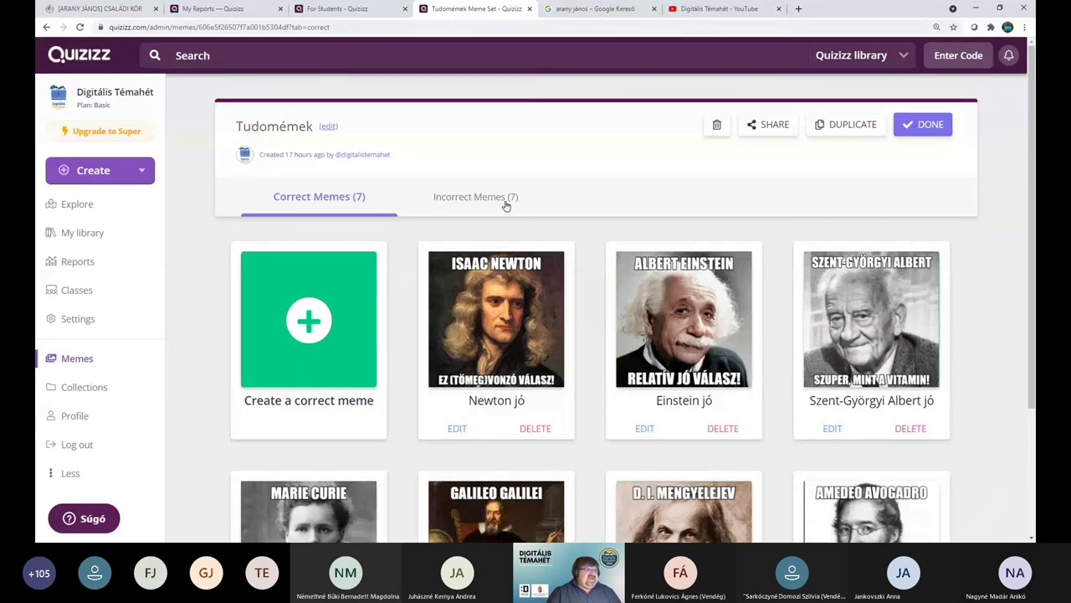
pyautogui.click(506, 201)
pyautogui.scroll(-1, 1017, 477)
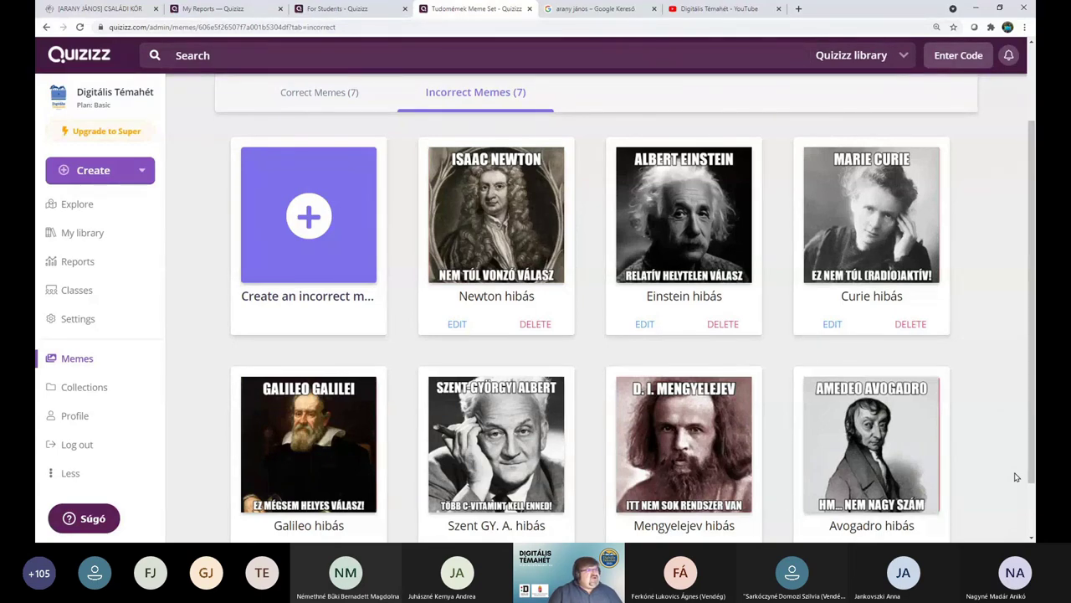
pyautogui.scroll(-1, 1017, 477)
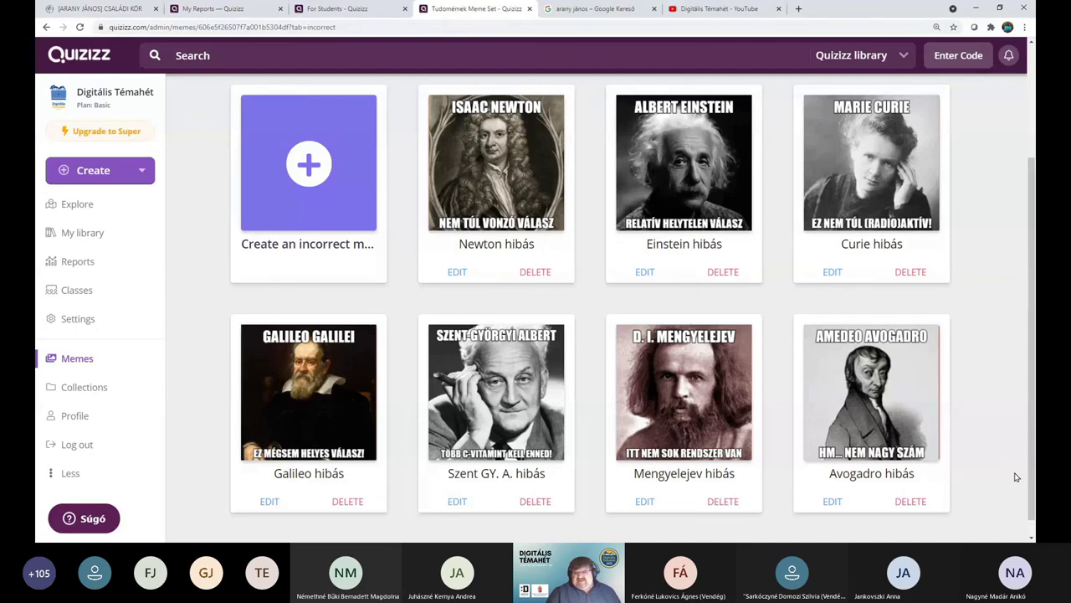
pyautogui.scroll(2, 1027, 451)
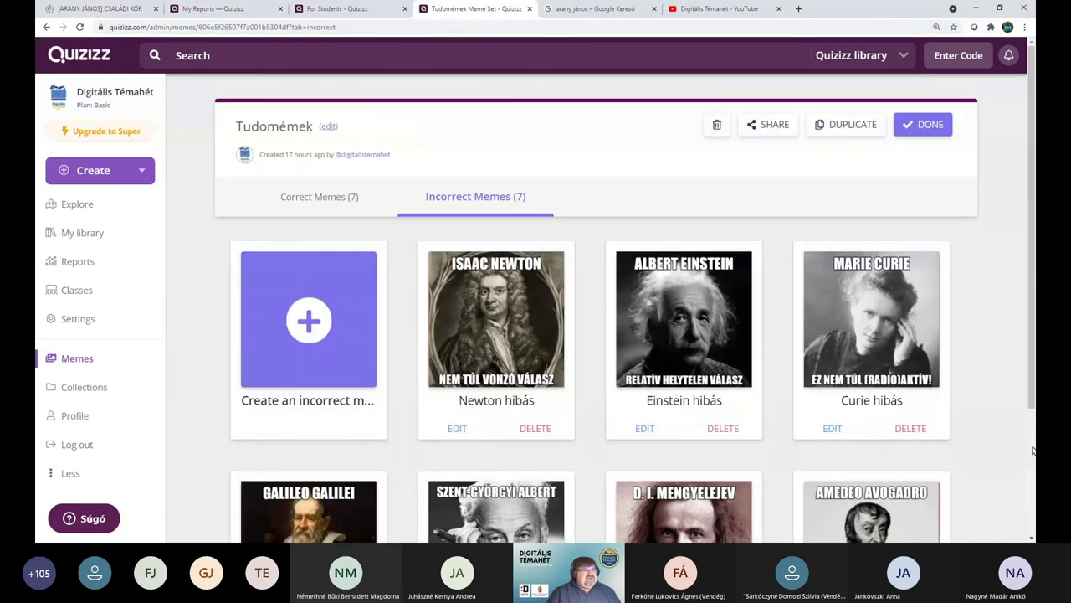
# - Copy the share link of the meme set "Tudomémek" and return to the personal quiz library
pyautogui.click(774, 126)
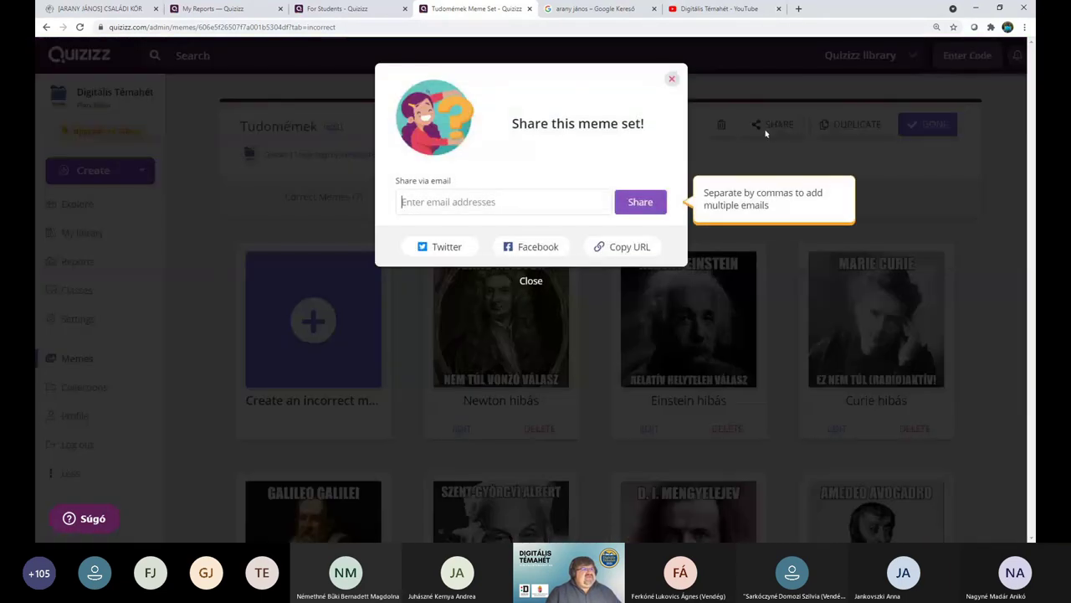
pyautogui.click(621, 248)
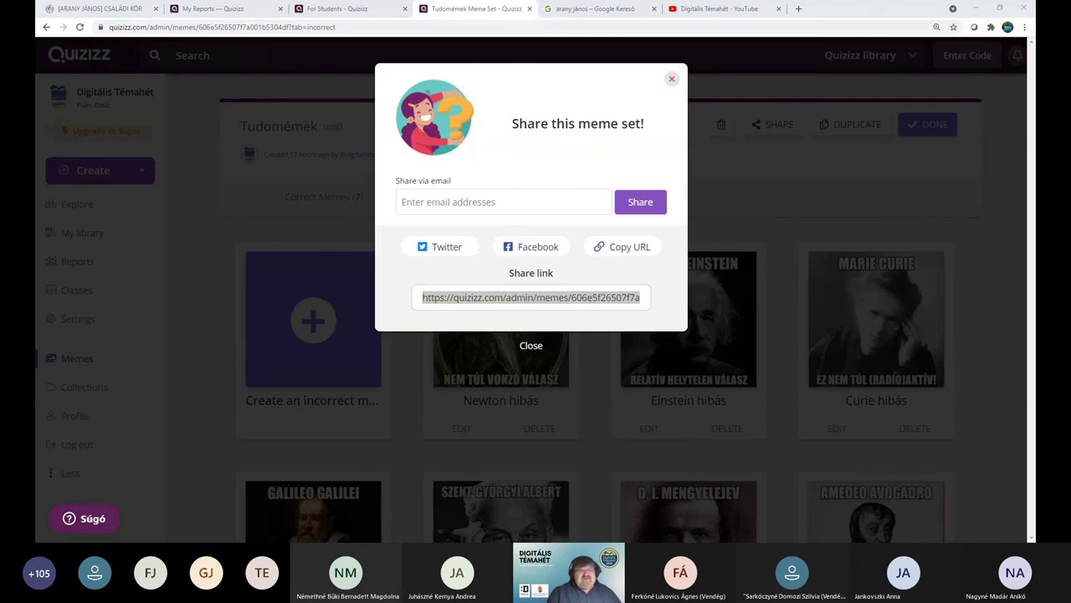
pyautogui.click(671, 77)
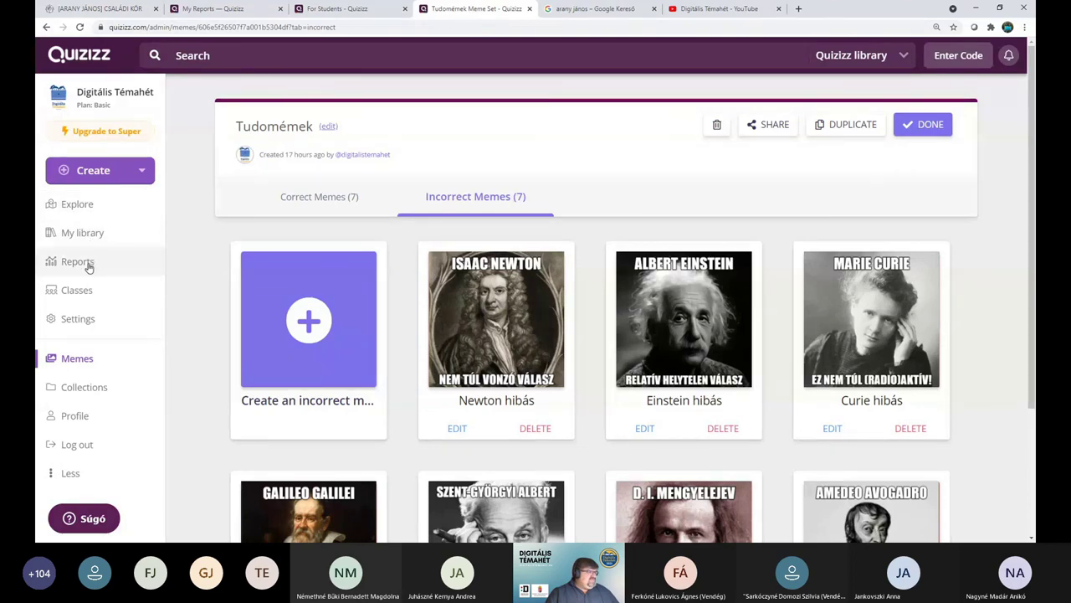
pyautogui.click(84, 233)
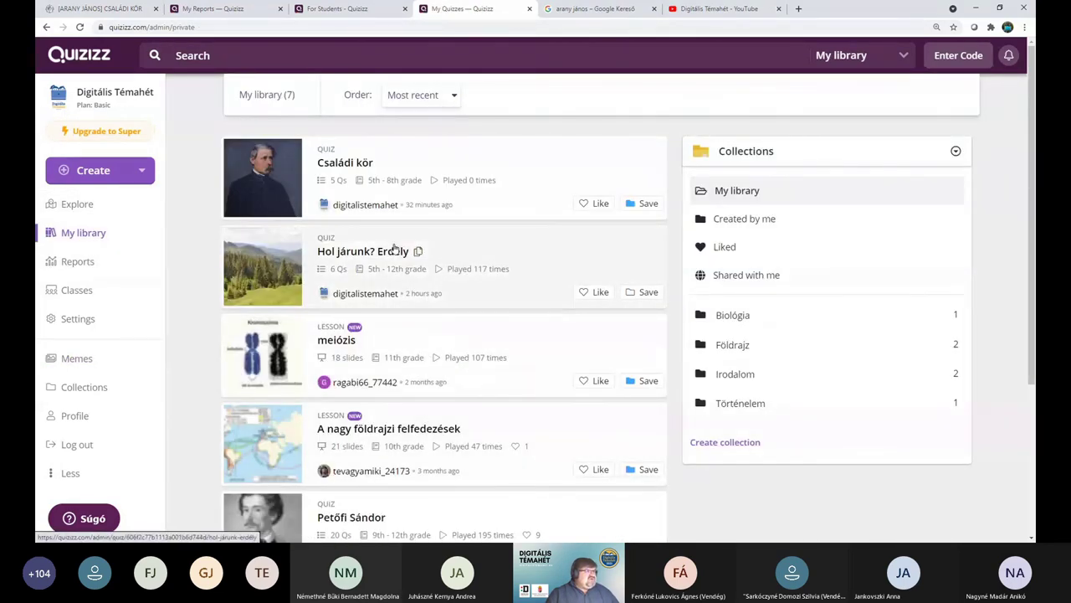
# - Open the homework assignment settings of the quiz "Családi kör" and find the meme set selection
pyautogui.click(349, 170)
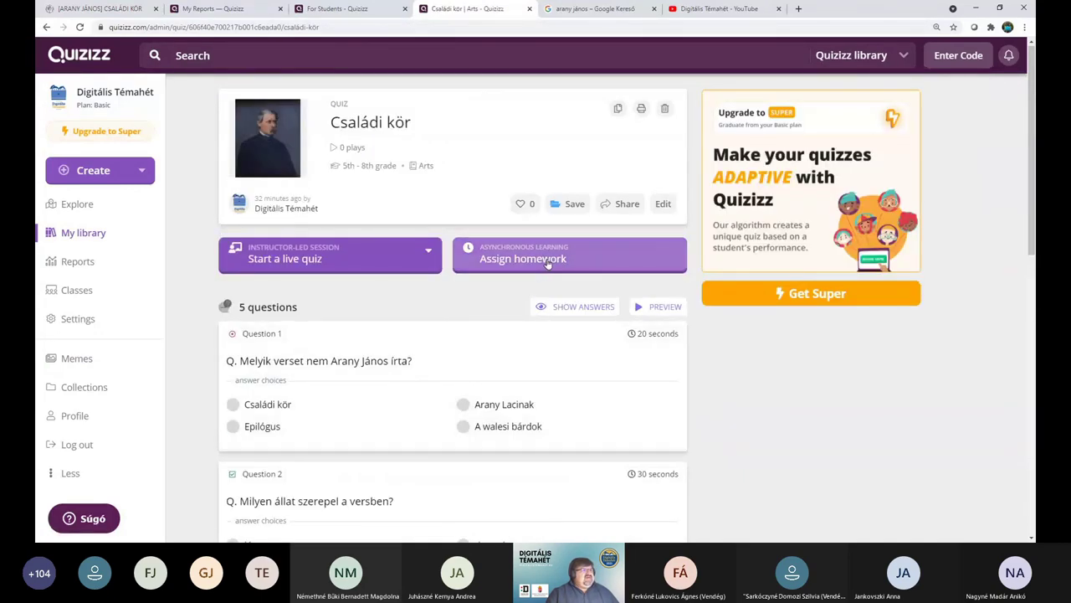
pyautogui.click(548, 262)
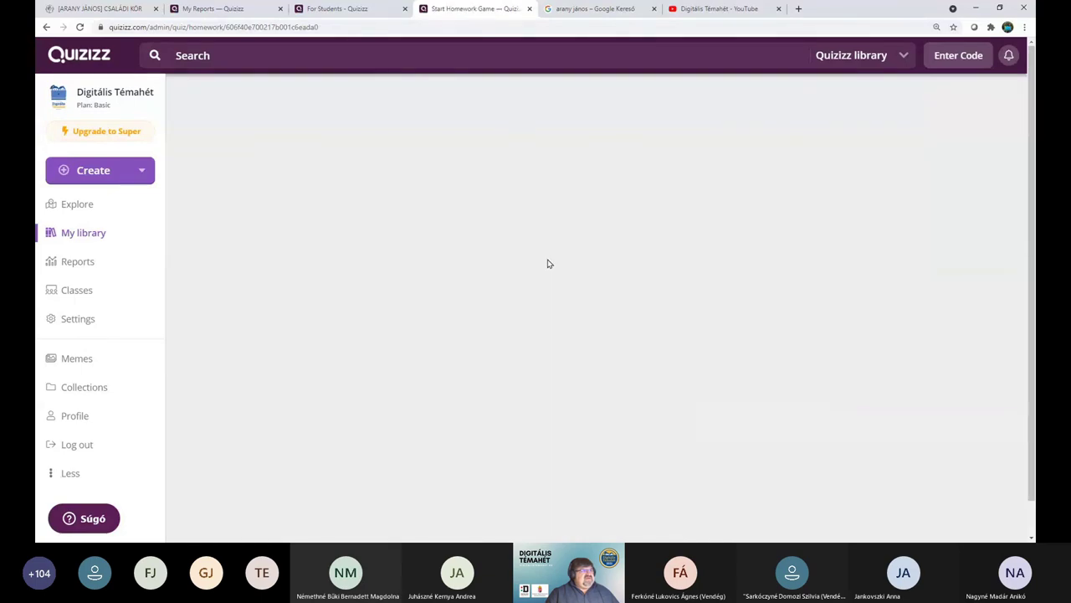
pyautogui.scroll(-2, 391, 370)
pyautogui.scroll(-10, 391, 370)
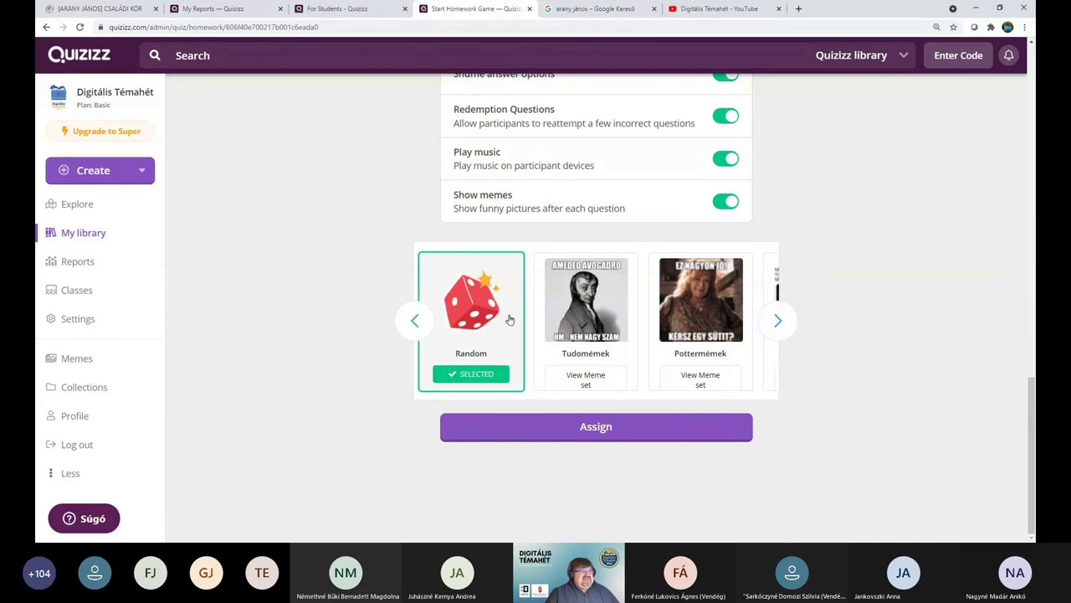
# - Browse the meme sets available for the homework assignment and return to the beginning of the selection
pyautogui.click(773, 329)
pyautogui.click(410, 320)
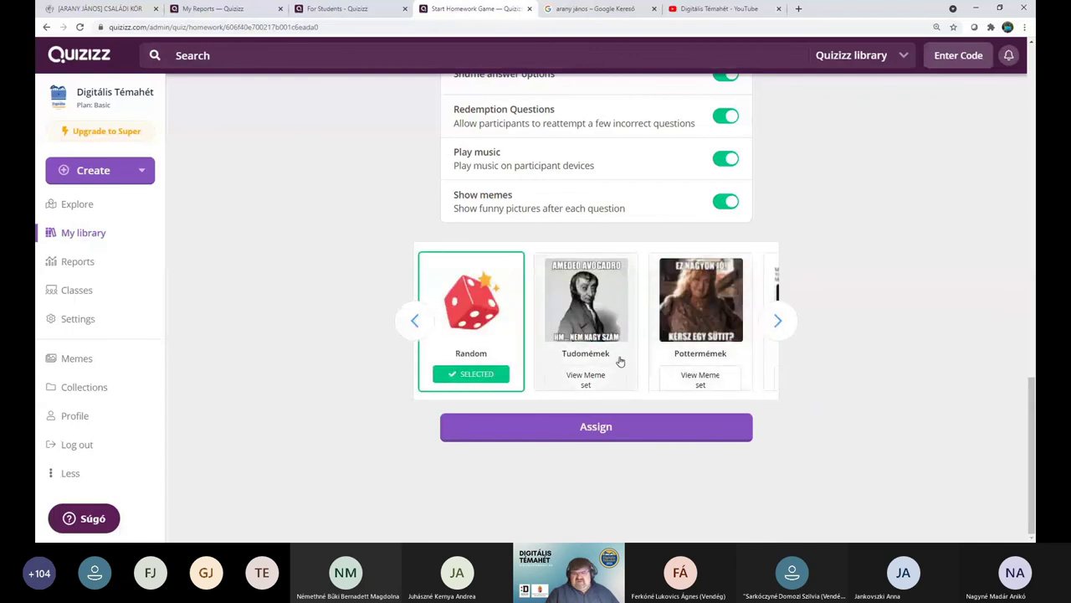
pyautogui.click(770, 328)
pyautogui.click(771, 325)
pyautogui.click(772, 322)
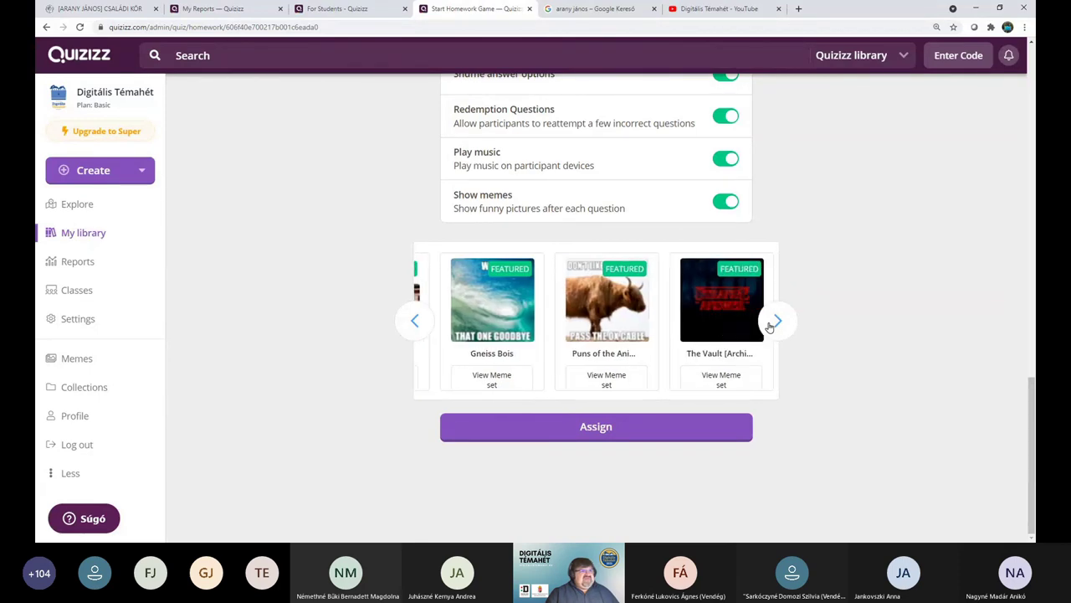
pyautogui.click(412, 321)
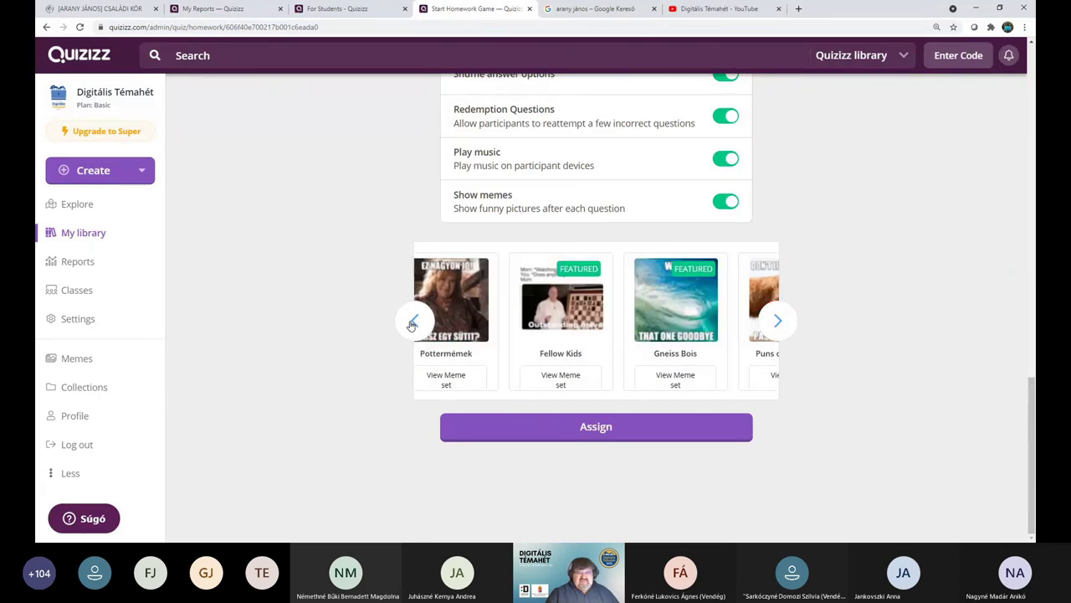
pyautogui.click(412, 323)
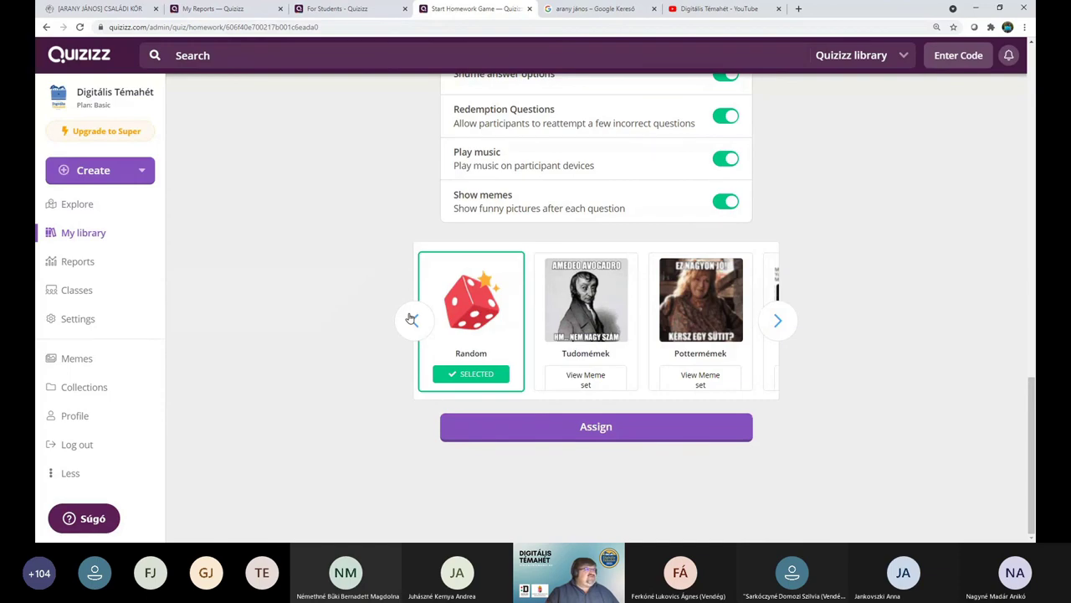
# - Review the deadline and class options, then leave the homework setup without assigning it and open the Explore page
pyautogui.scroll(15, 363, 321)
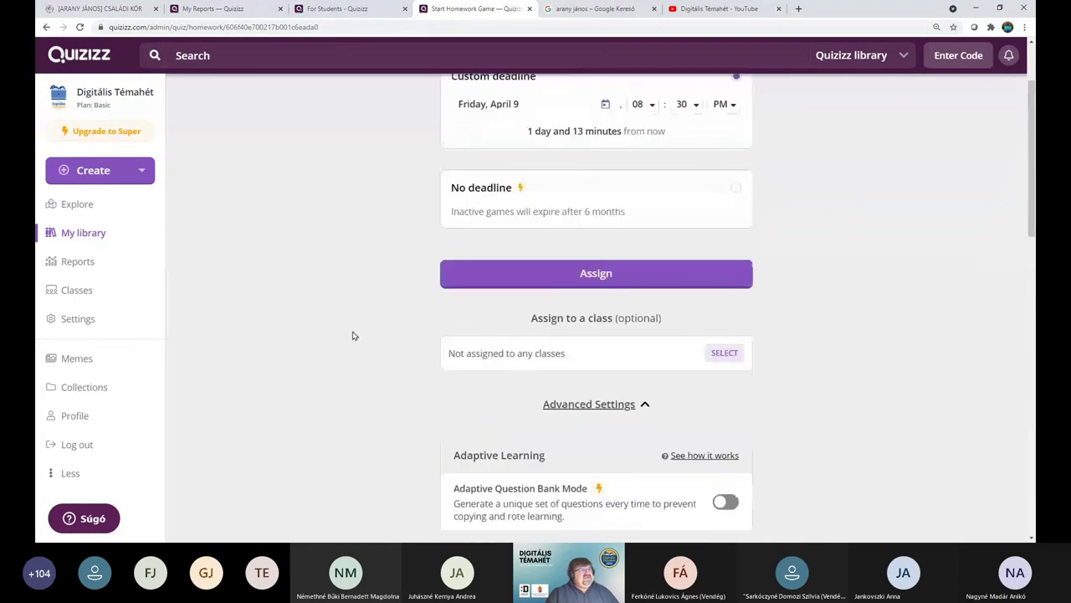
pyautogui.scroll(1, 353, 336)
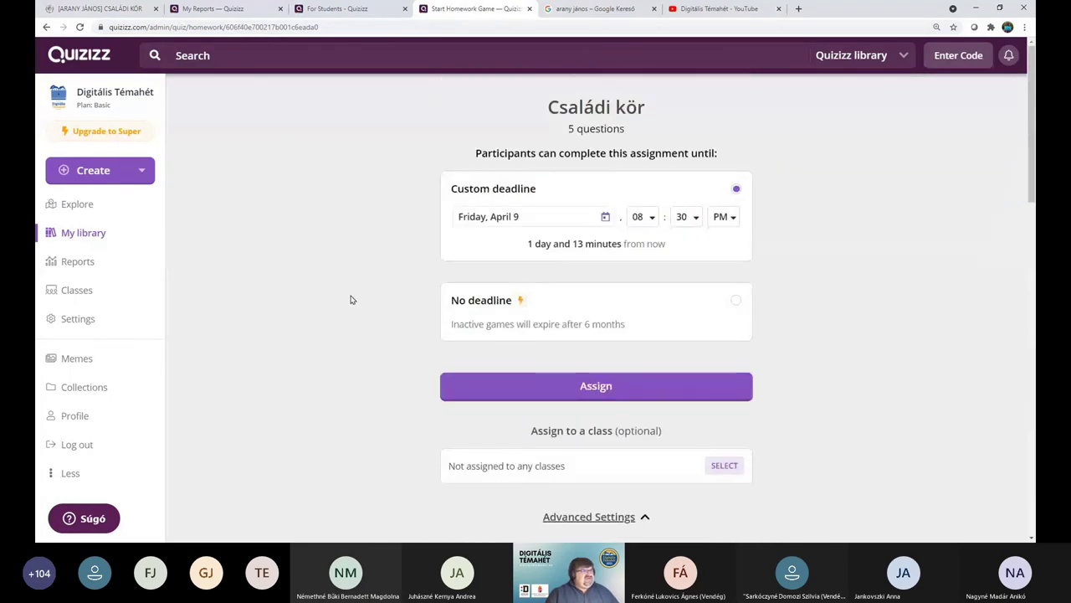
pyautogui.click(79, 206)
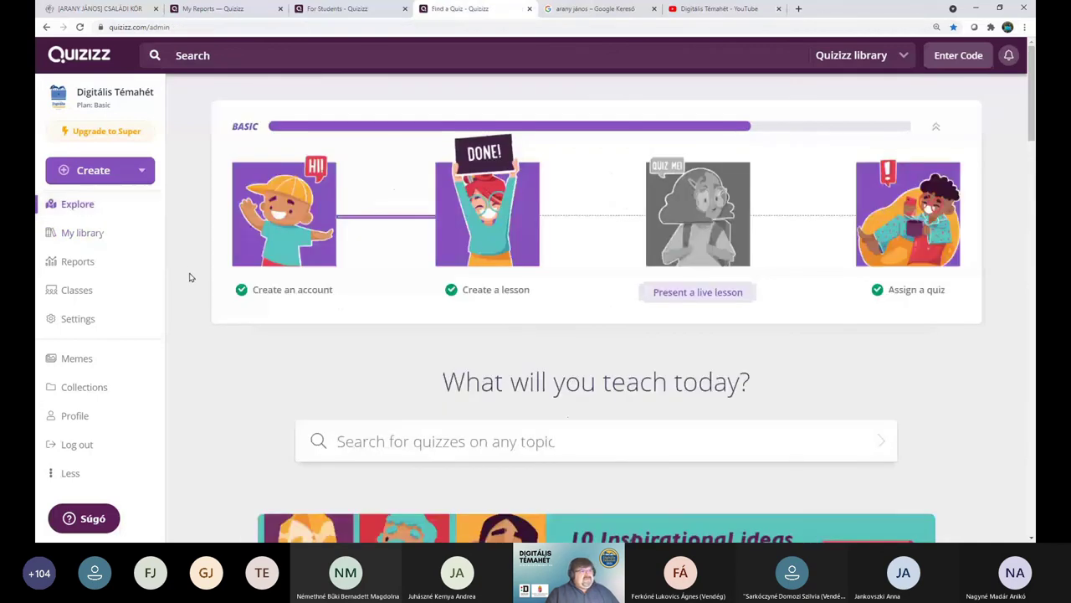